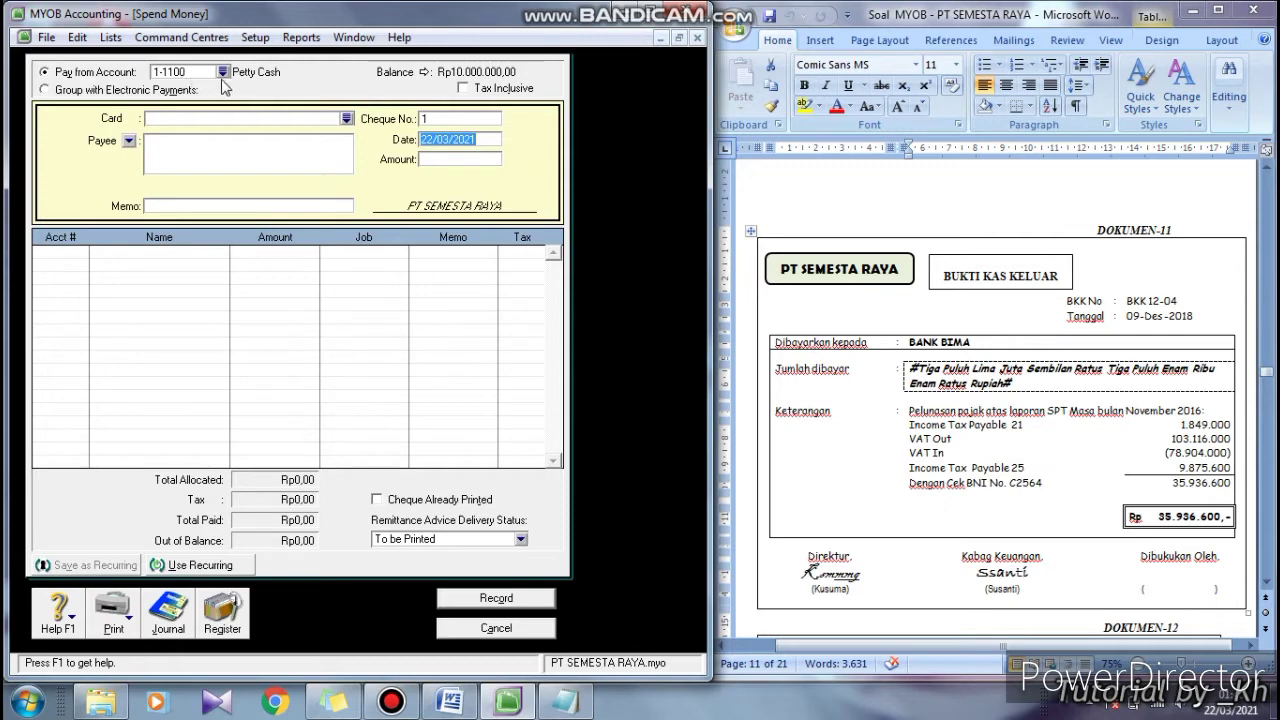
Set the account the payment is made from to 1-1200 Cash In Bank
click(223, 74)
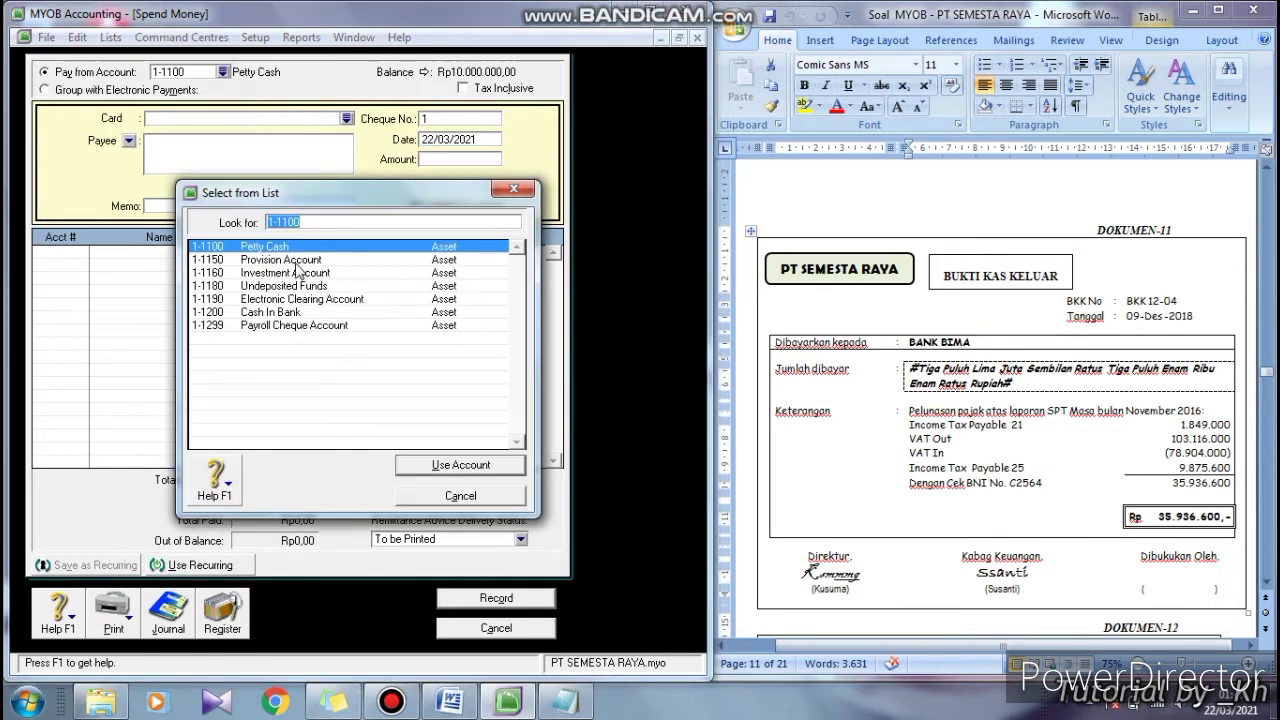
click(299, 313)
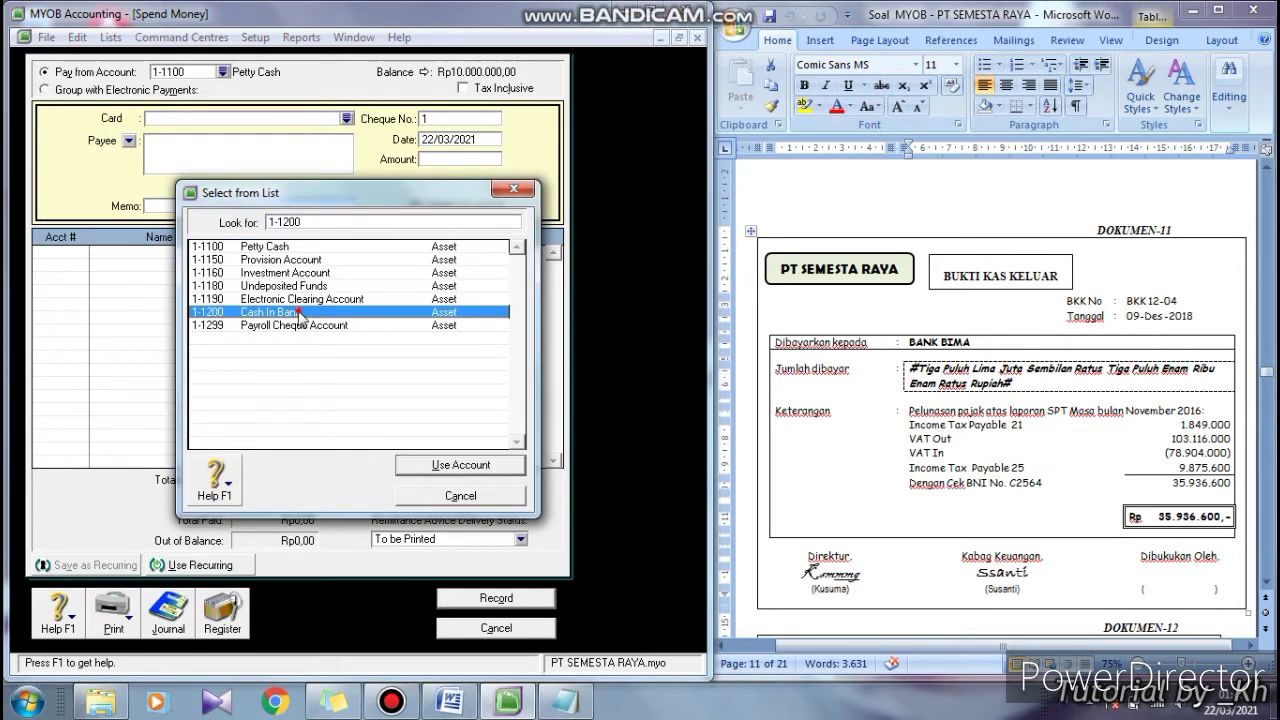
click(430, 465)
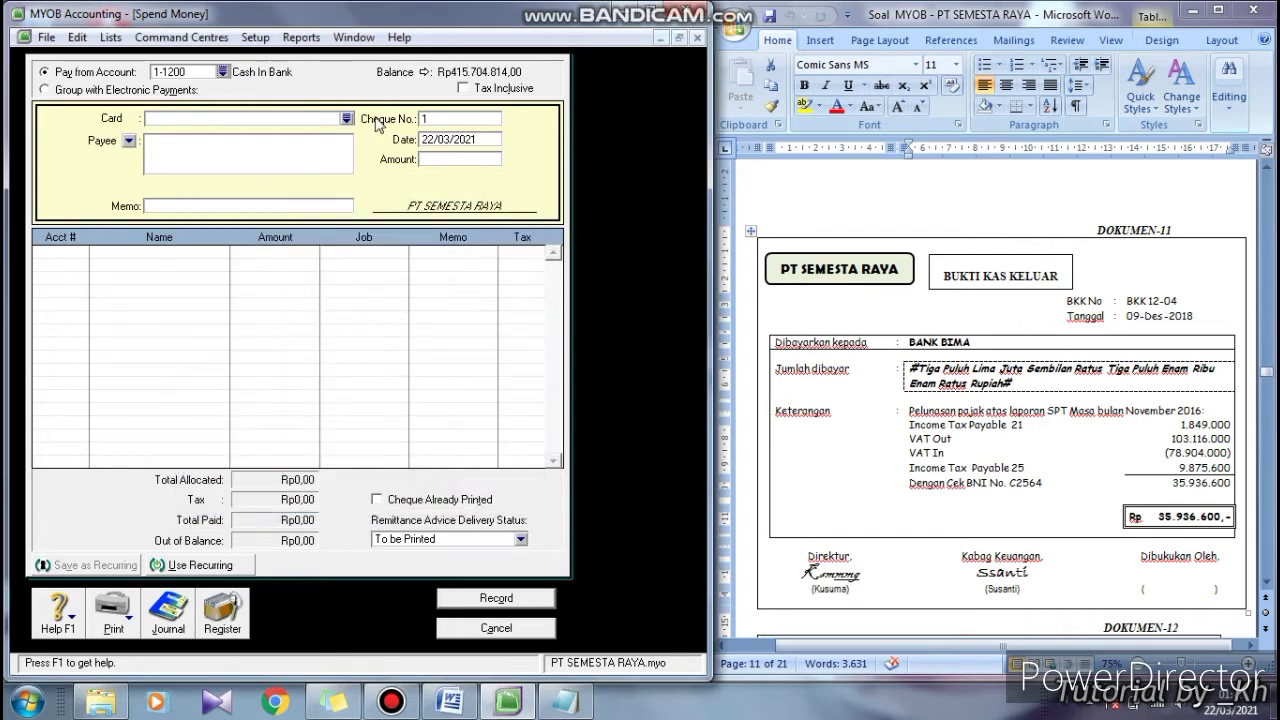
Enter the BKK number from the cash-out voucher, BKK1204, as the cheque number
click(444, 121)
click(1141, 300)
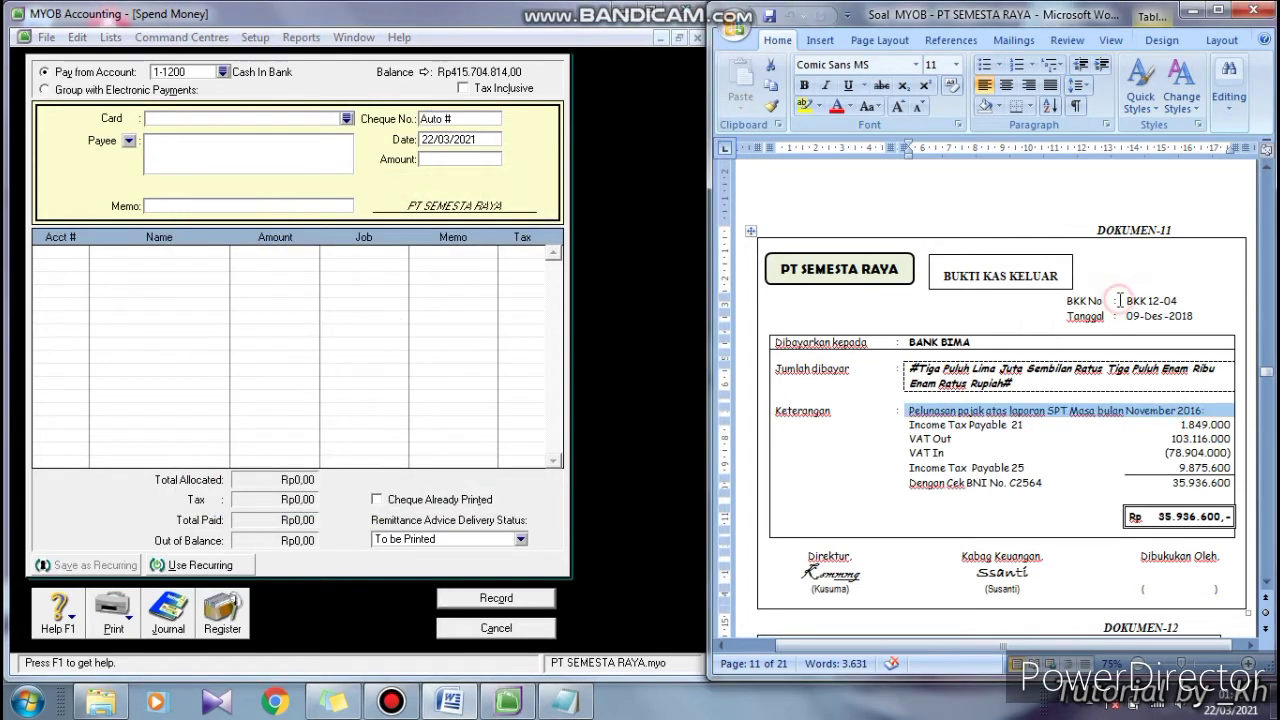
click(1120, 304)
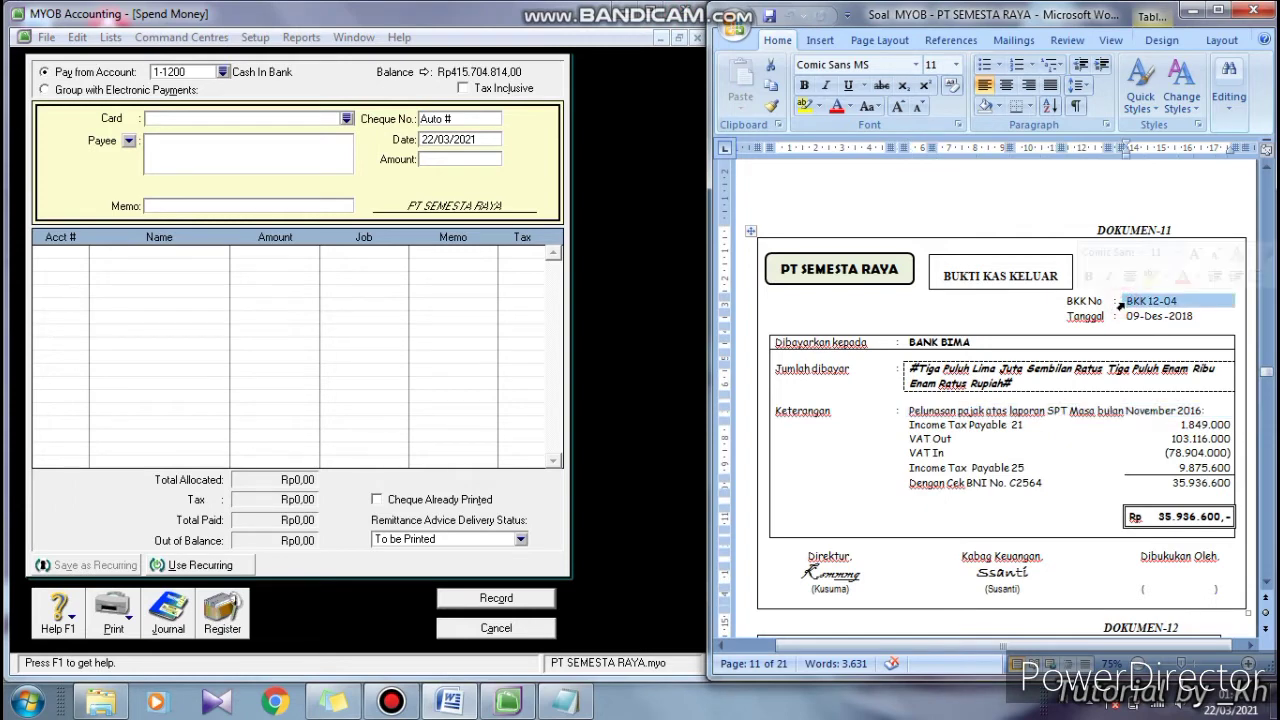
click(478, 117)
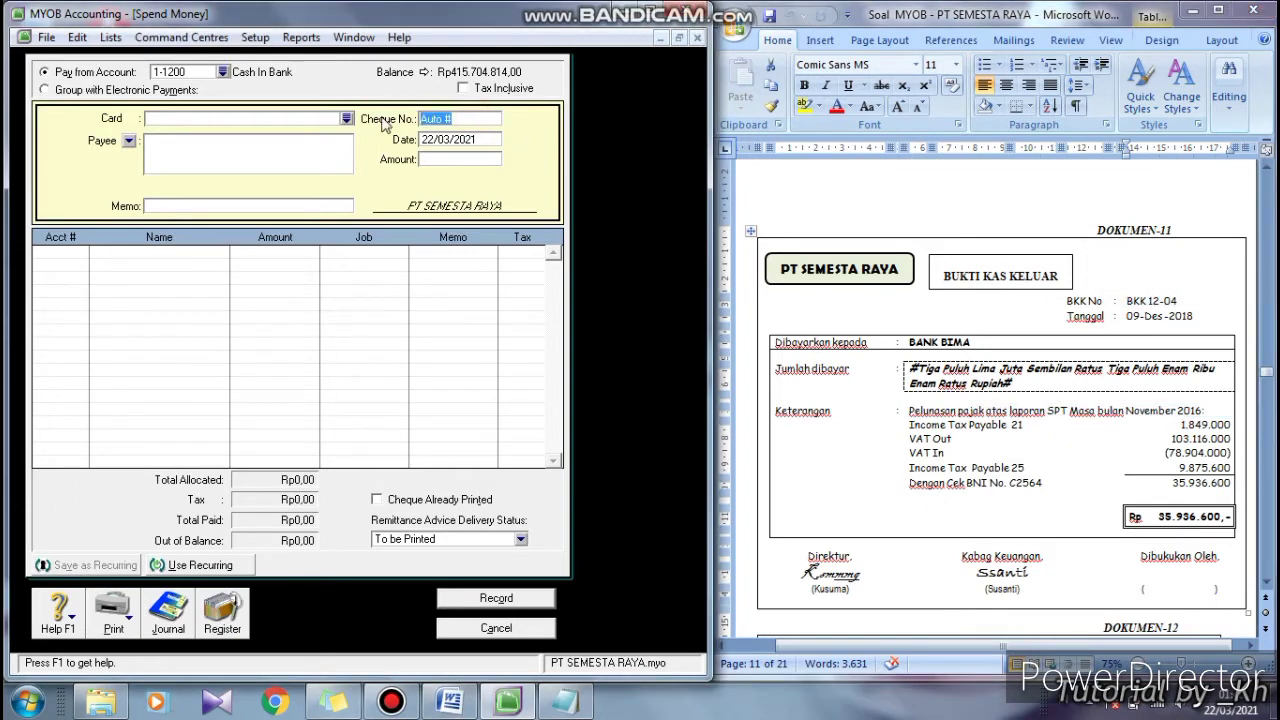
text(BKK1204)
Set the payment date to 9/12/2018, as given on the voucher
click(490, 144)
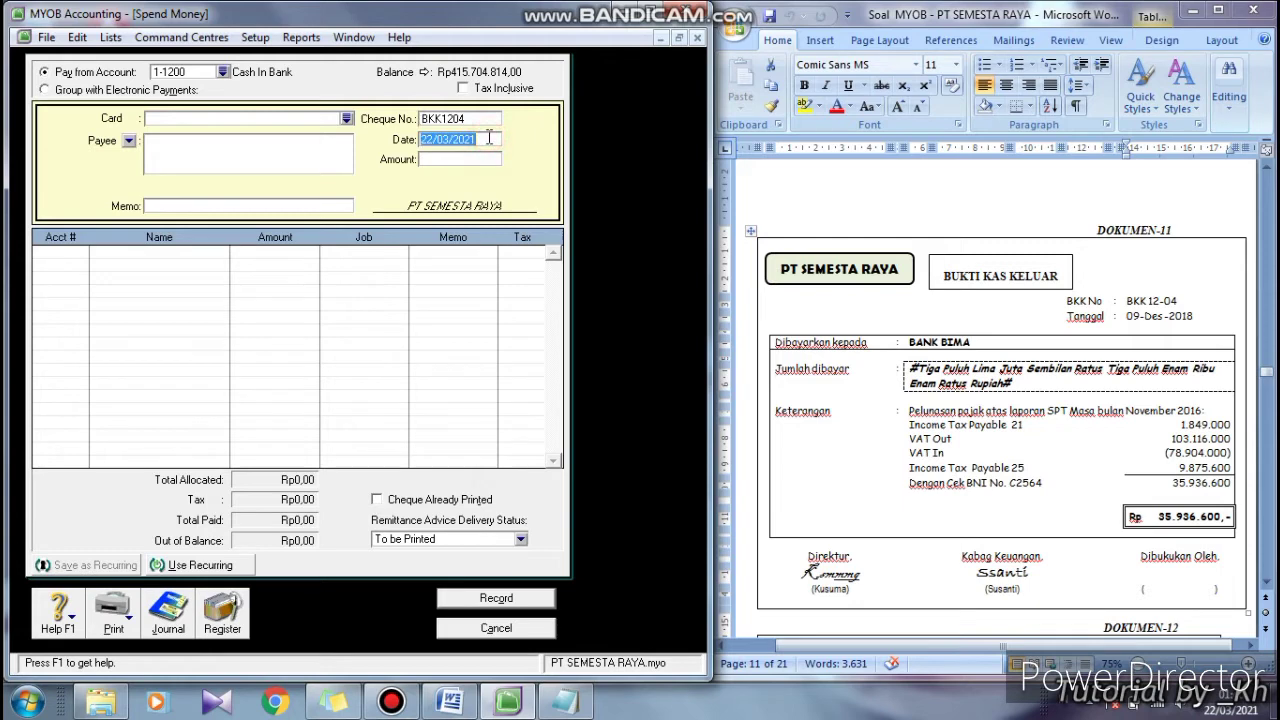
click(1172, 310)
triple_click(1172, 312)
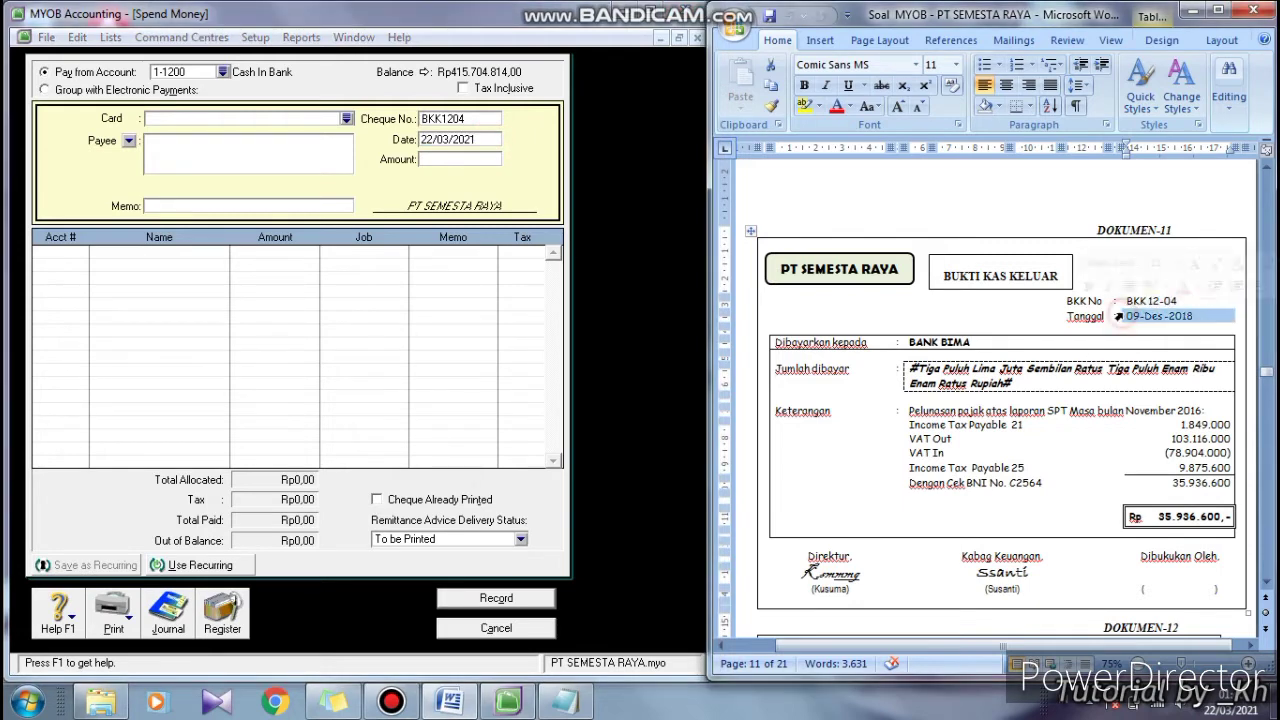
click(481, 139)
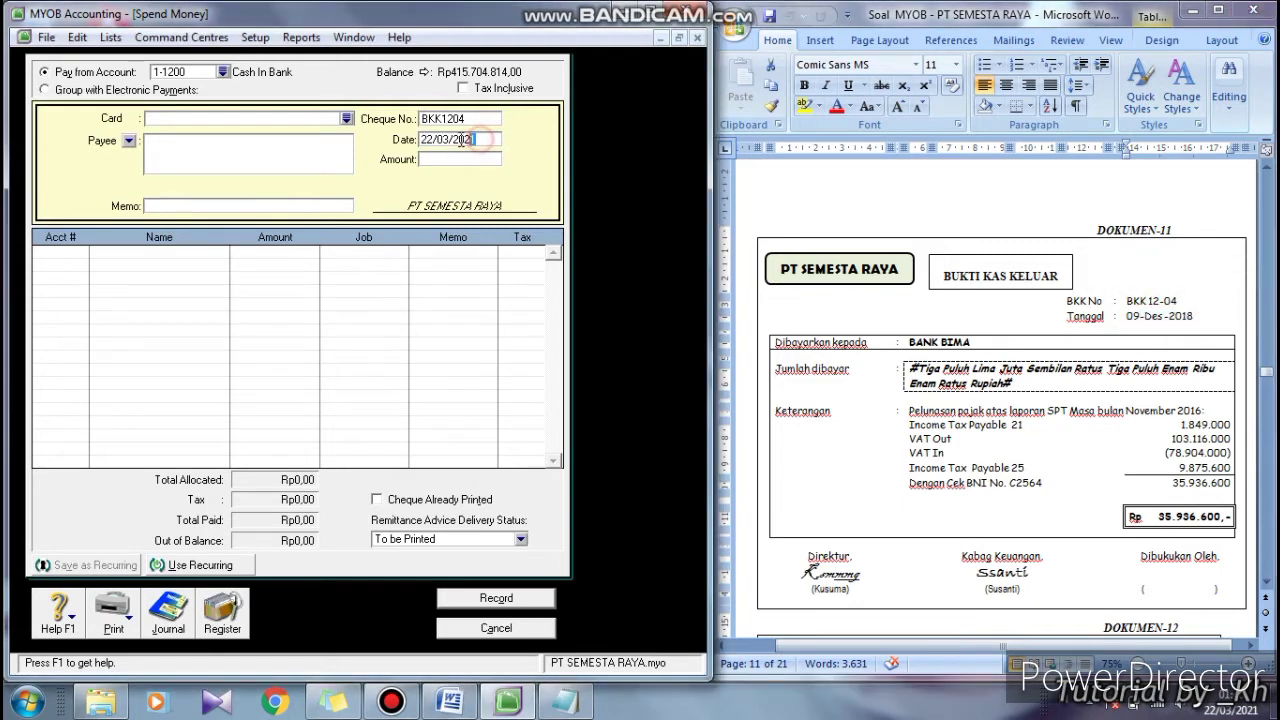
text(9/12/2018)
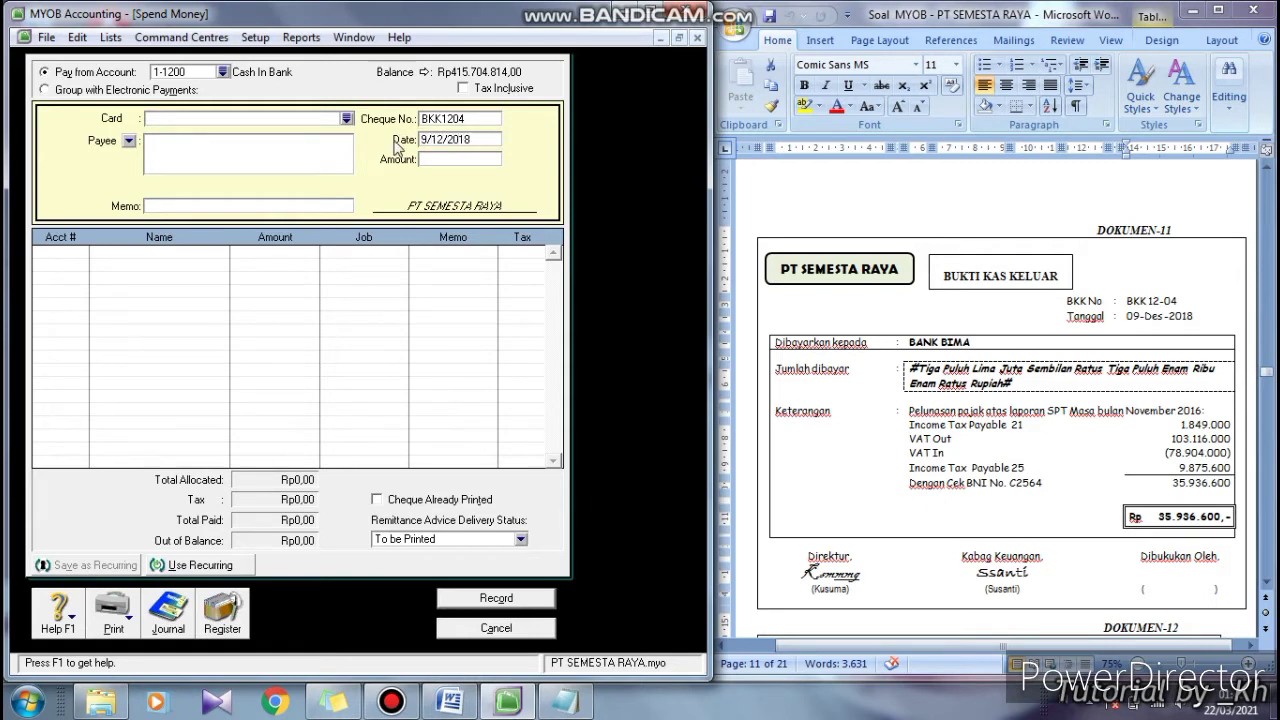
Enter the voucher total of Rp35.936.600 as the payment amount
click(437, 161)
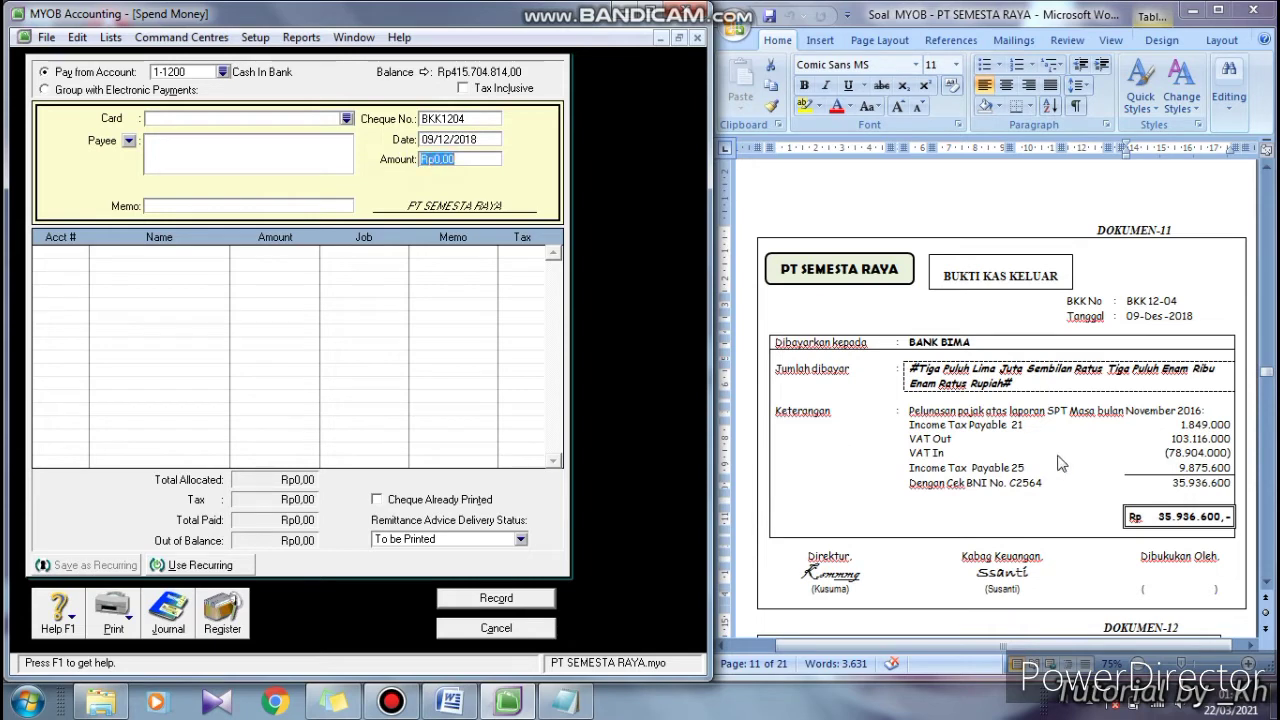
click(1145, 508)
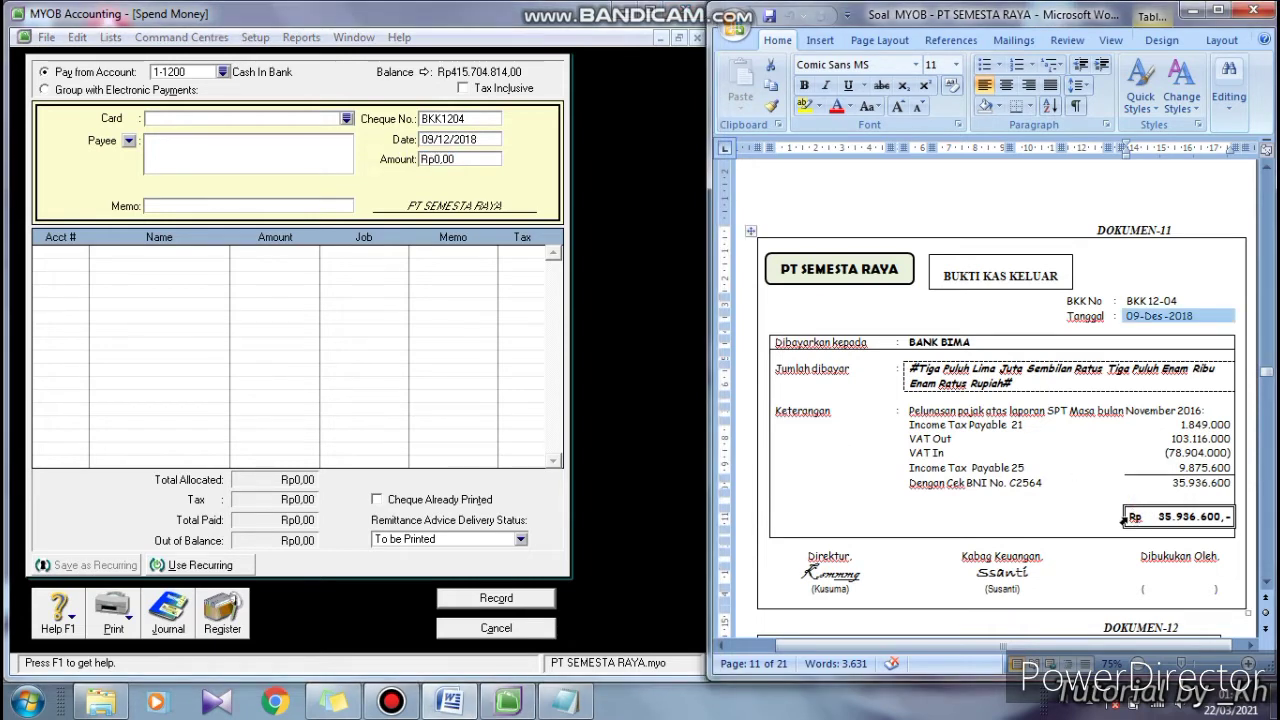
click(1123, 518)
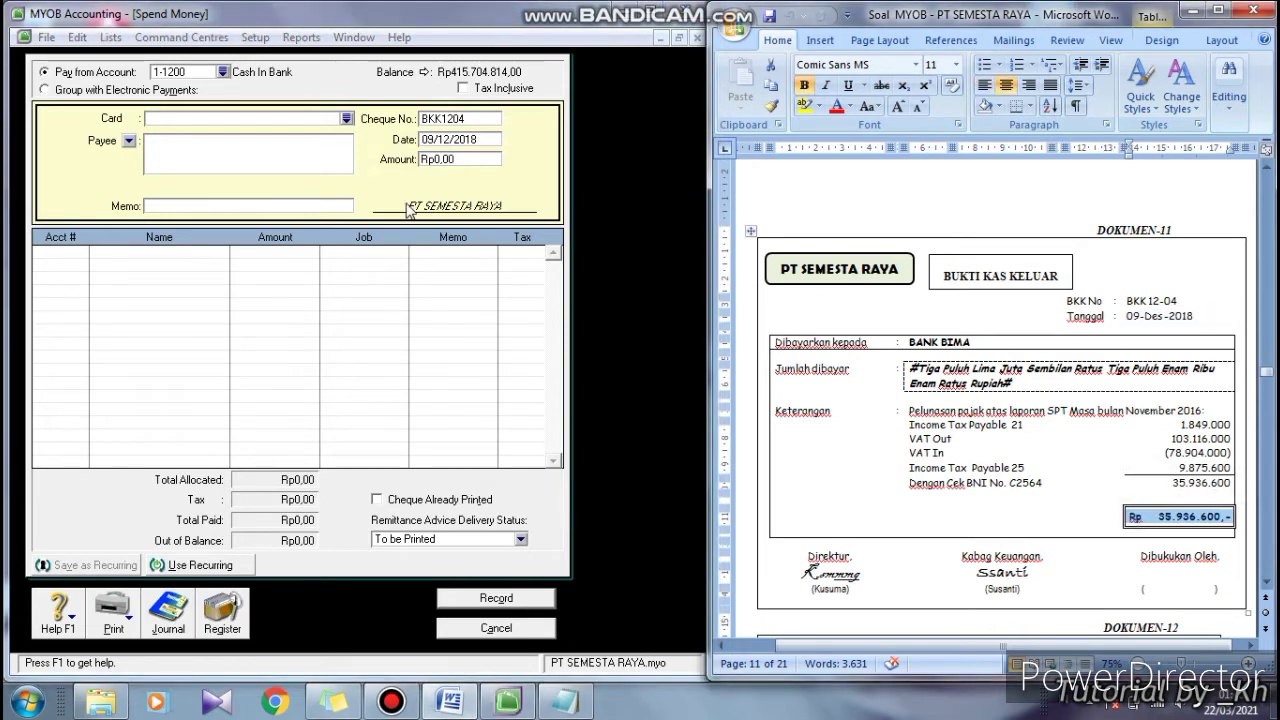
click(461, 158)
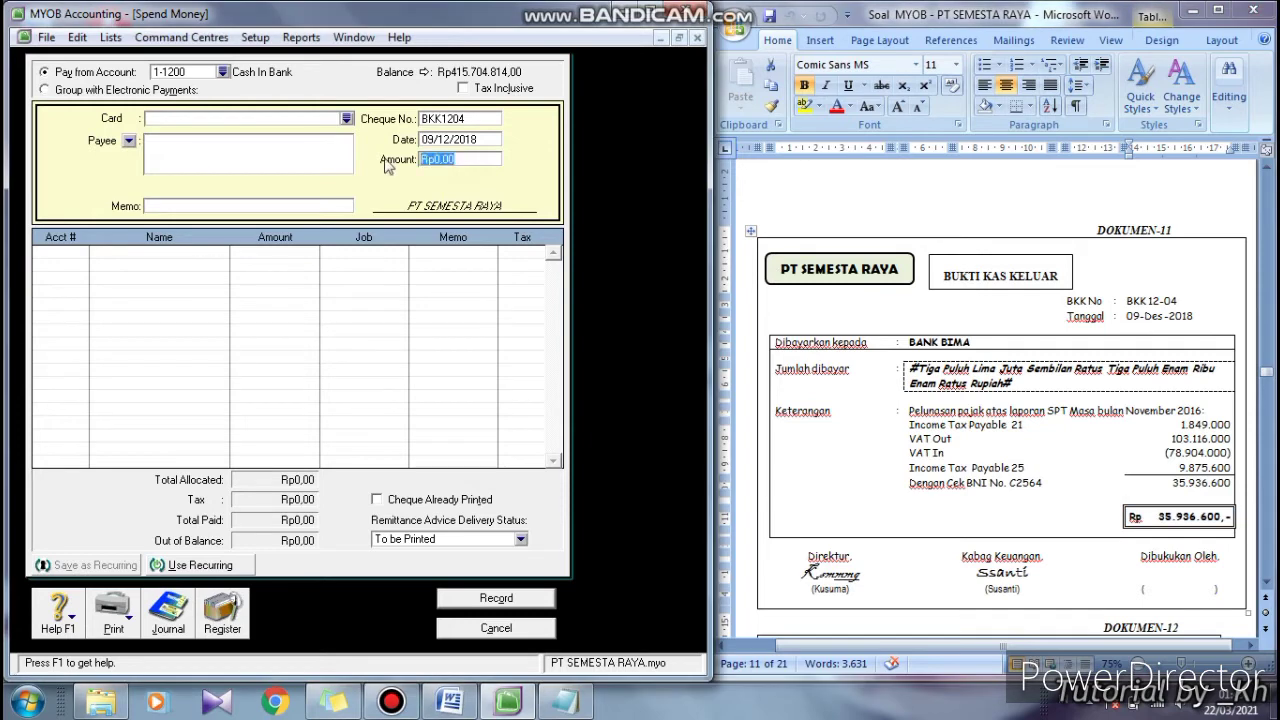
text(3)
text(5.)
text(93)
text(6.6)
text(00)
key(Tab)
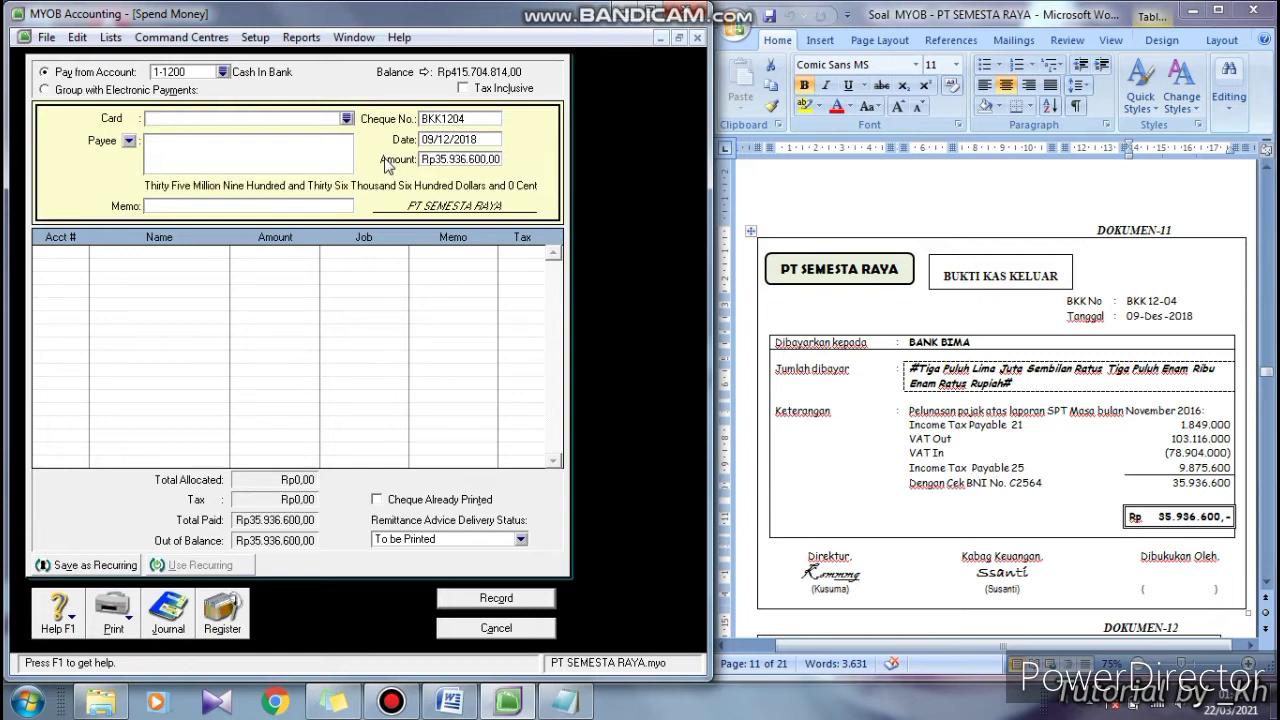
Fill in the memo with "Pelunasan pajak masa bulan November 2018"
click(156, 205)
text(Pelunasan pajak masa bulan No)
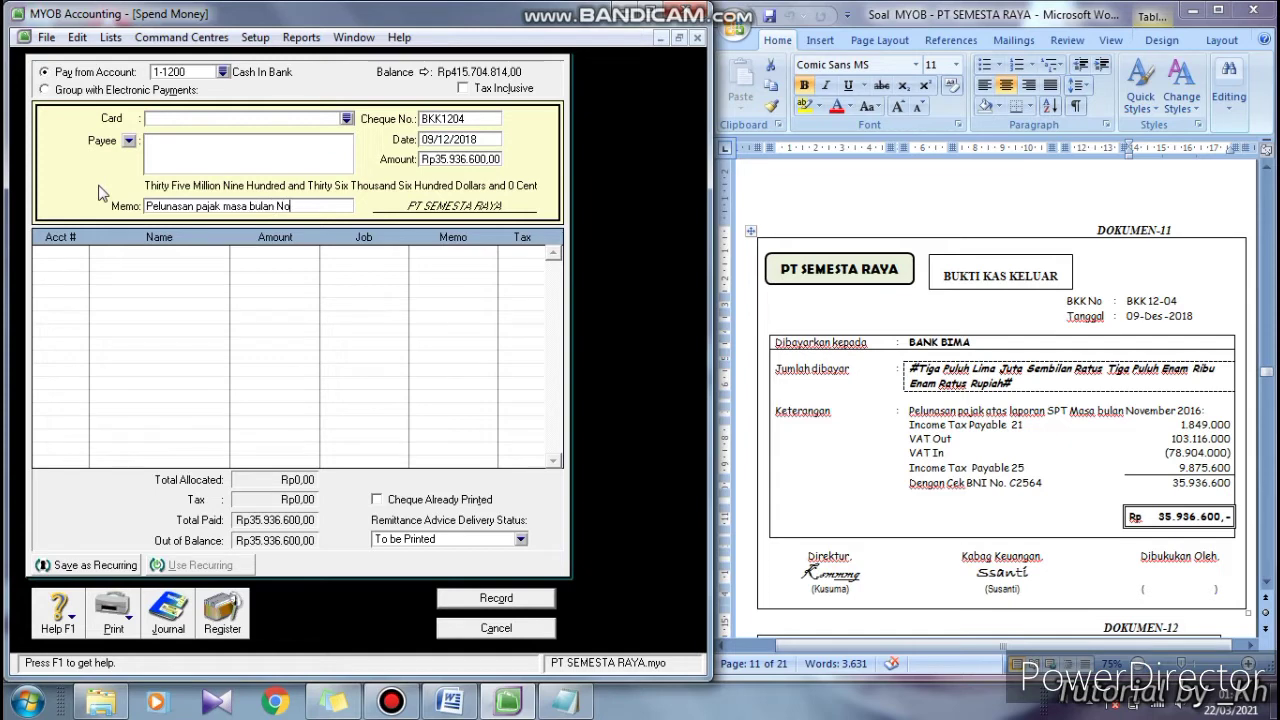
text(vember 2018)
Allocate 1.849.000 to account 2-1302 Income Tax Payable (21) on the first line of the table
click(55, 251)
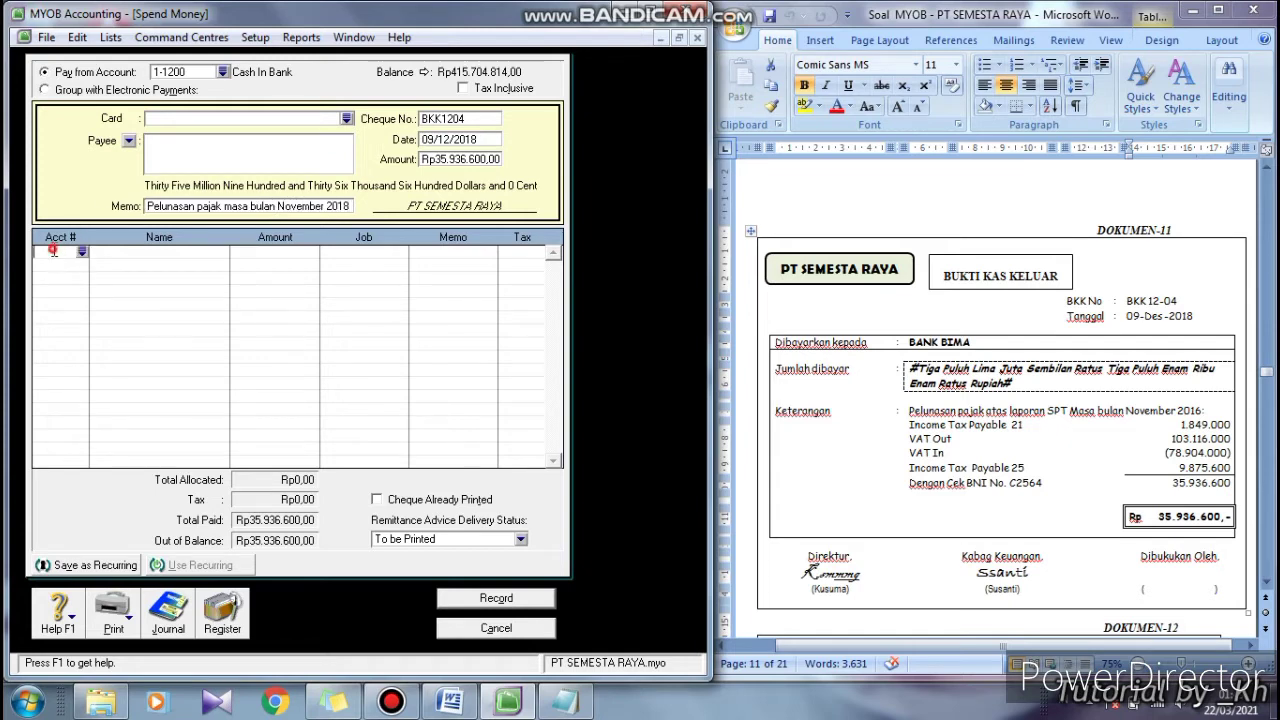
click(83, 252)
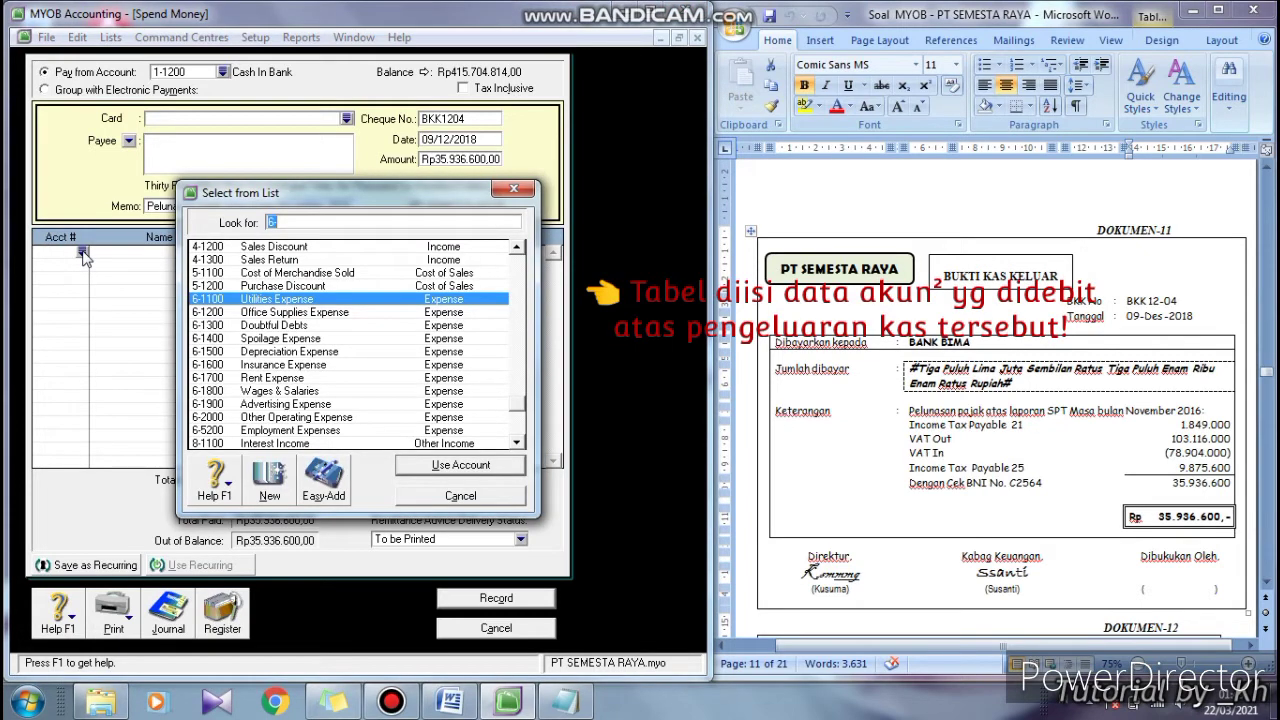
text(2)
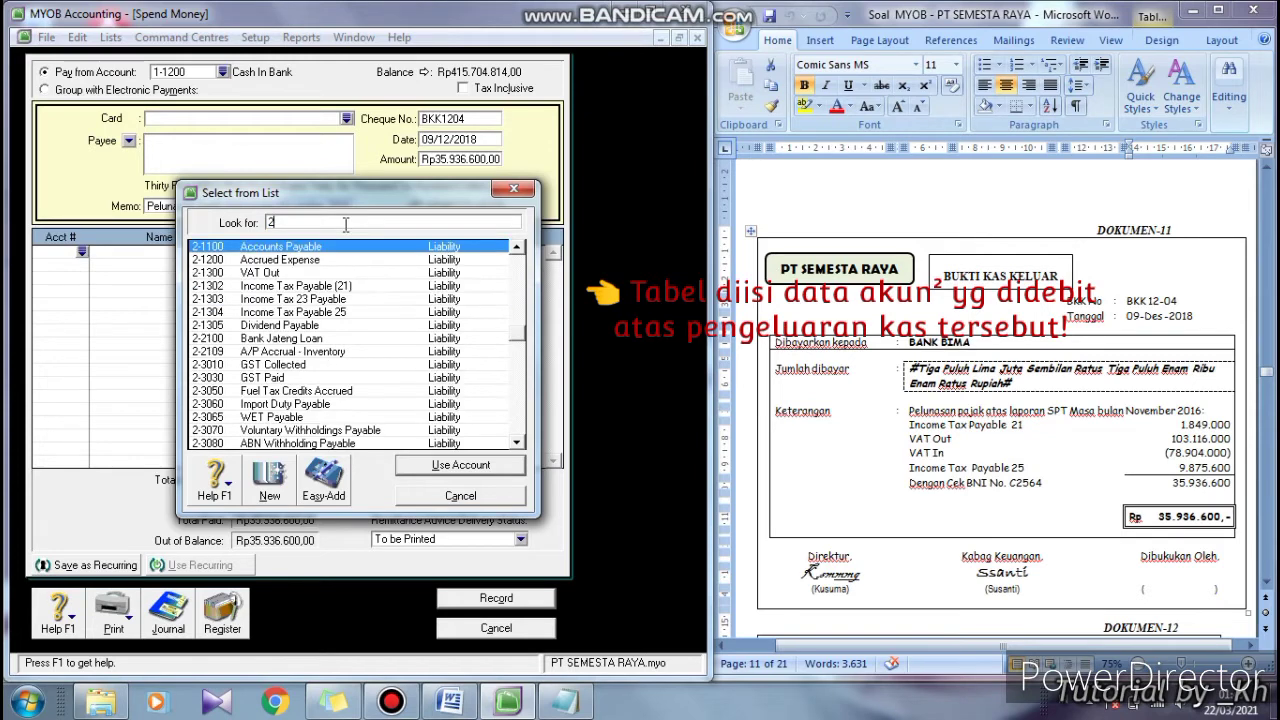
click(347, 287)
click(437, 478)
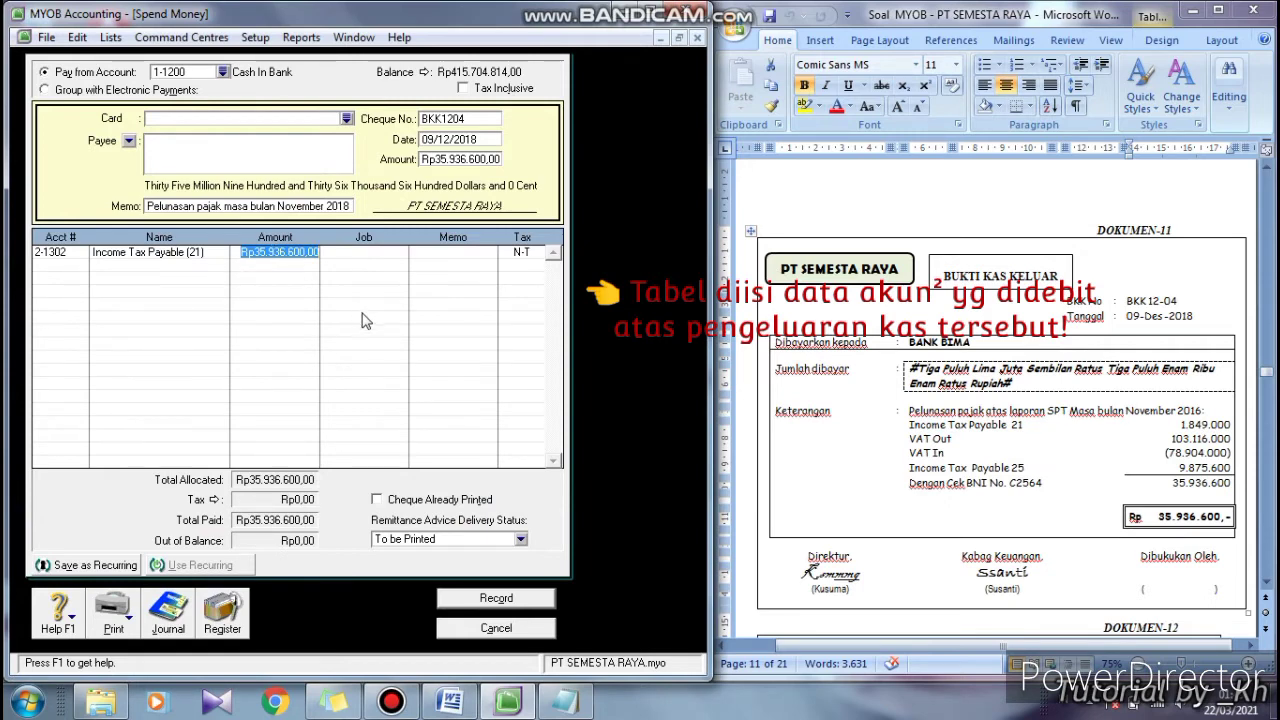
text(18)
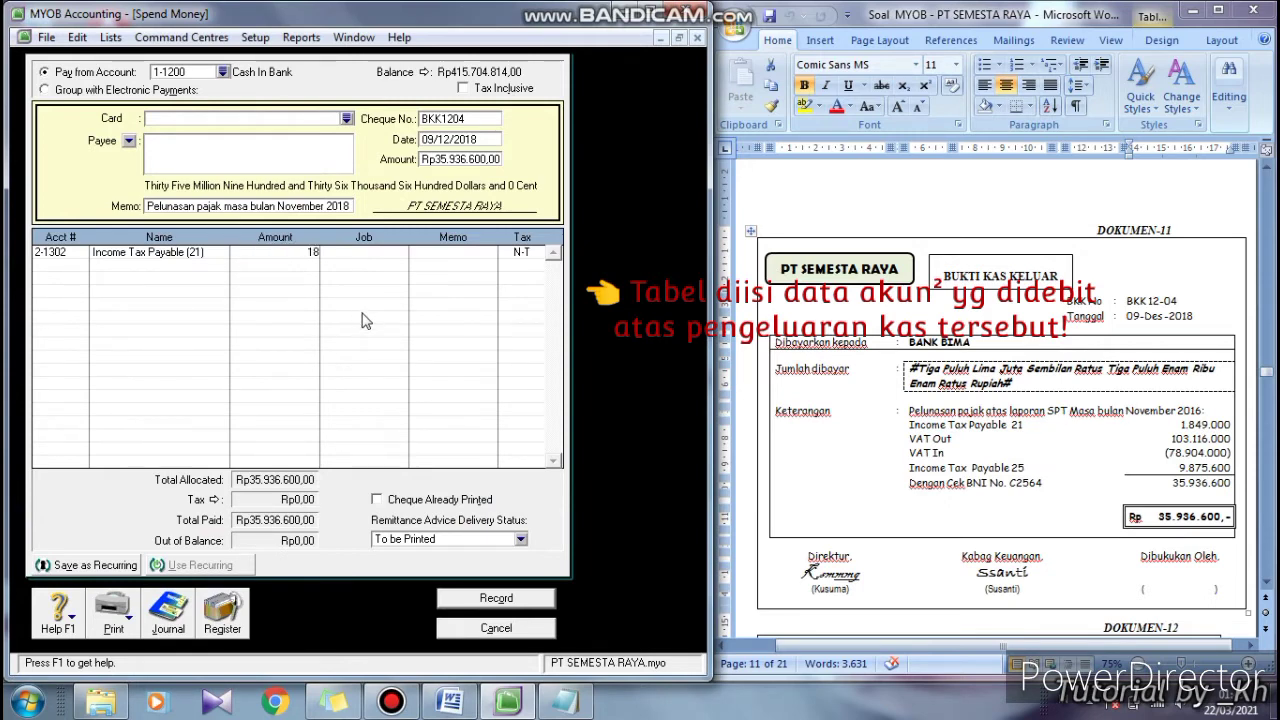
text(449000)
Allocate 103.116.000 to account 2-1300 VAT Out on the second line
click(47, 266)
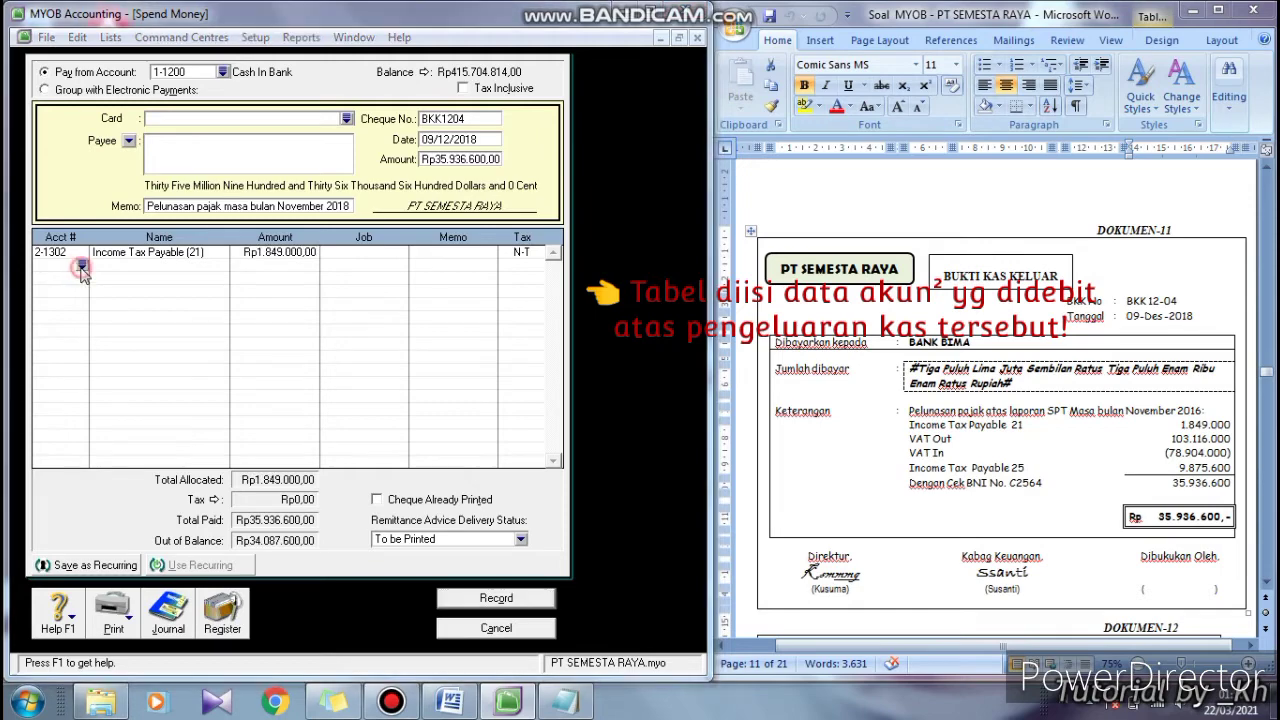
text(6)
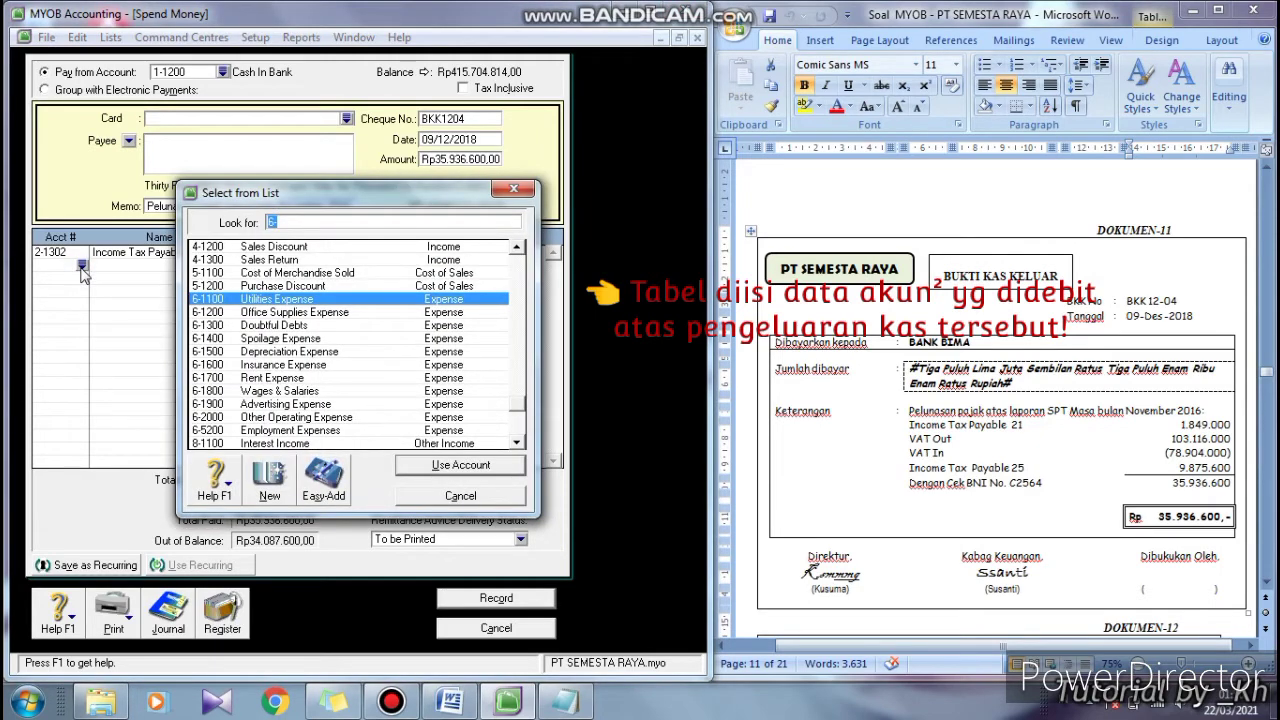
text(-2)
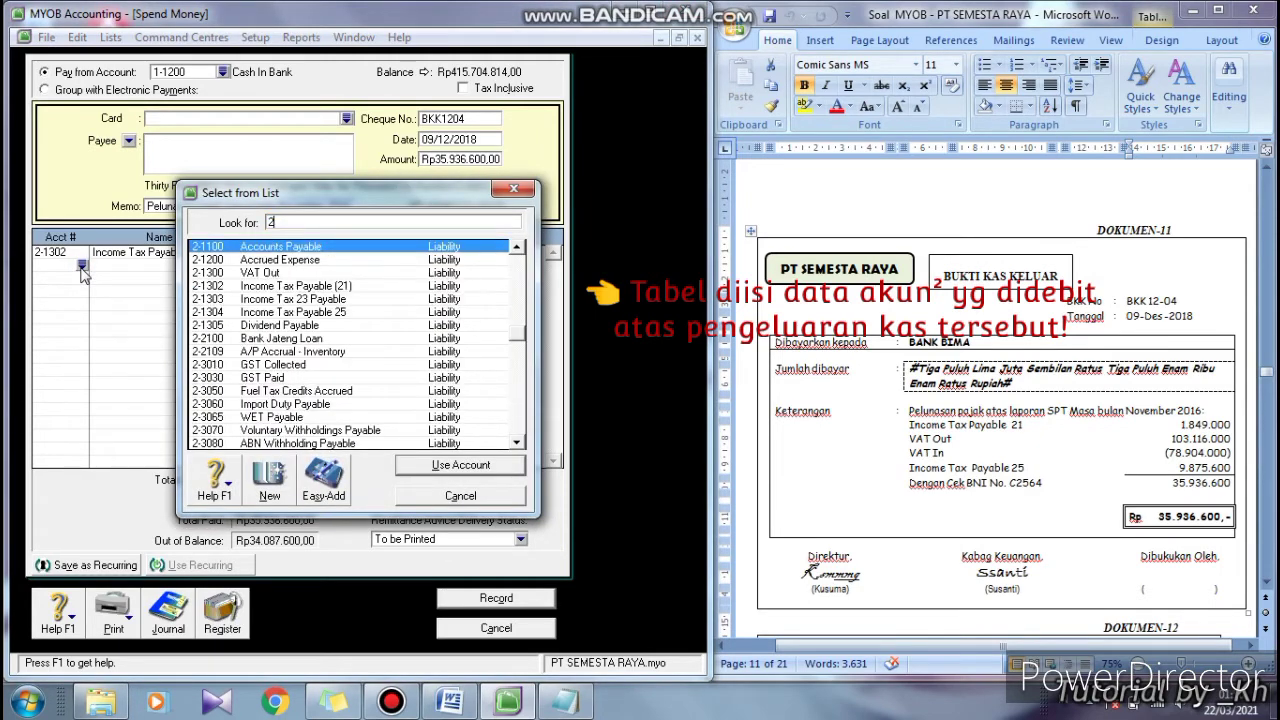
click(260, 273)
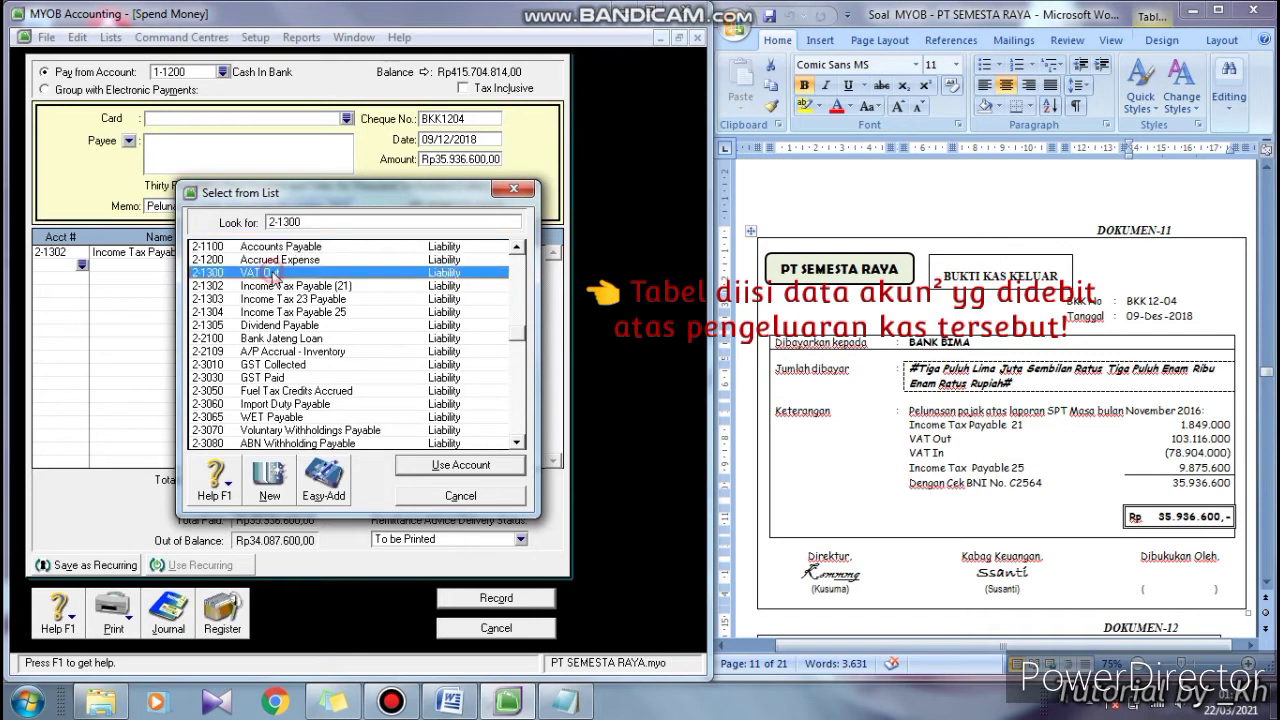
click(461, 466)
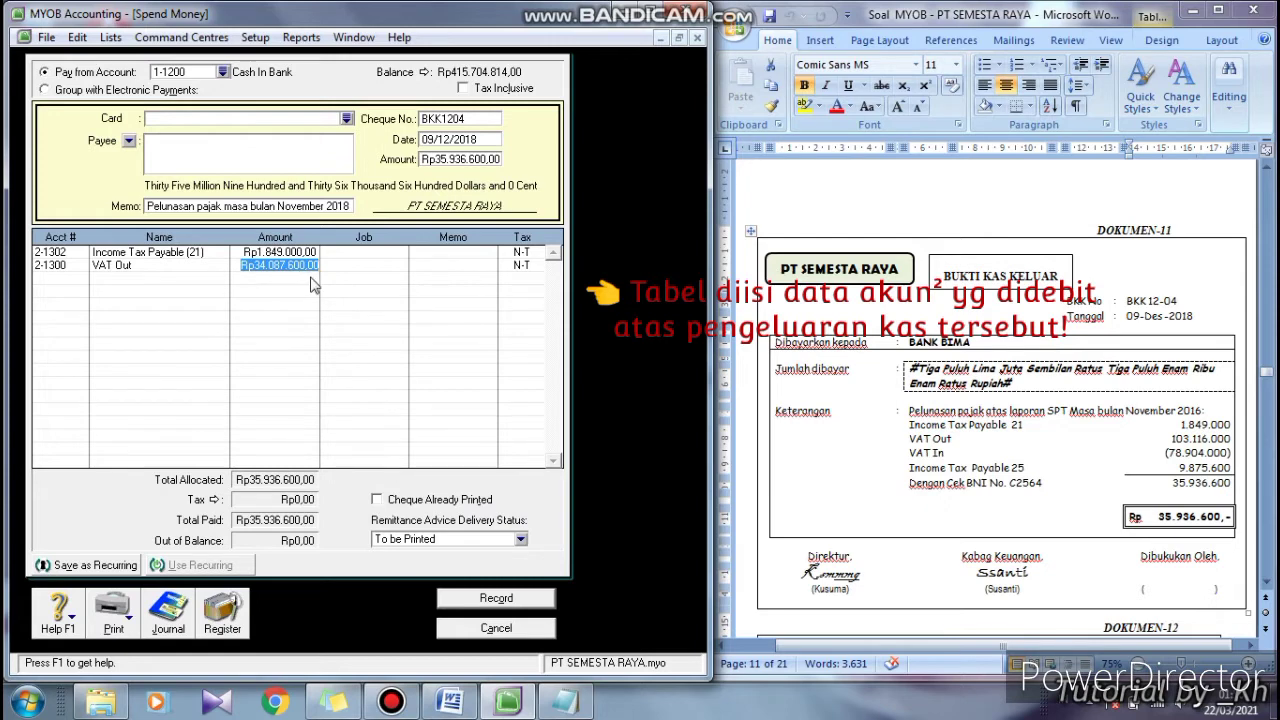
text(10)
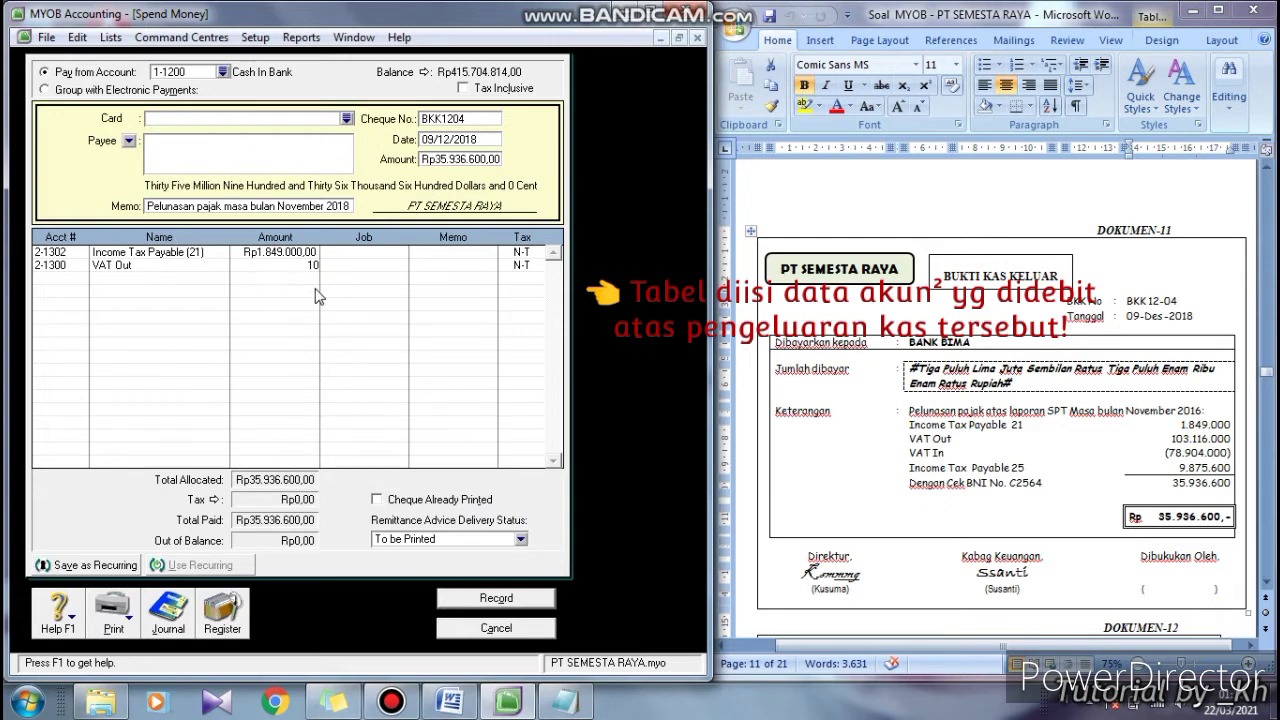
text(3.116.)
text(000)
Allocate a negative amount of -78.904.000 to account 1-1900 VAT In on the third line
click(52, 279)
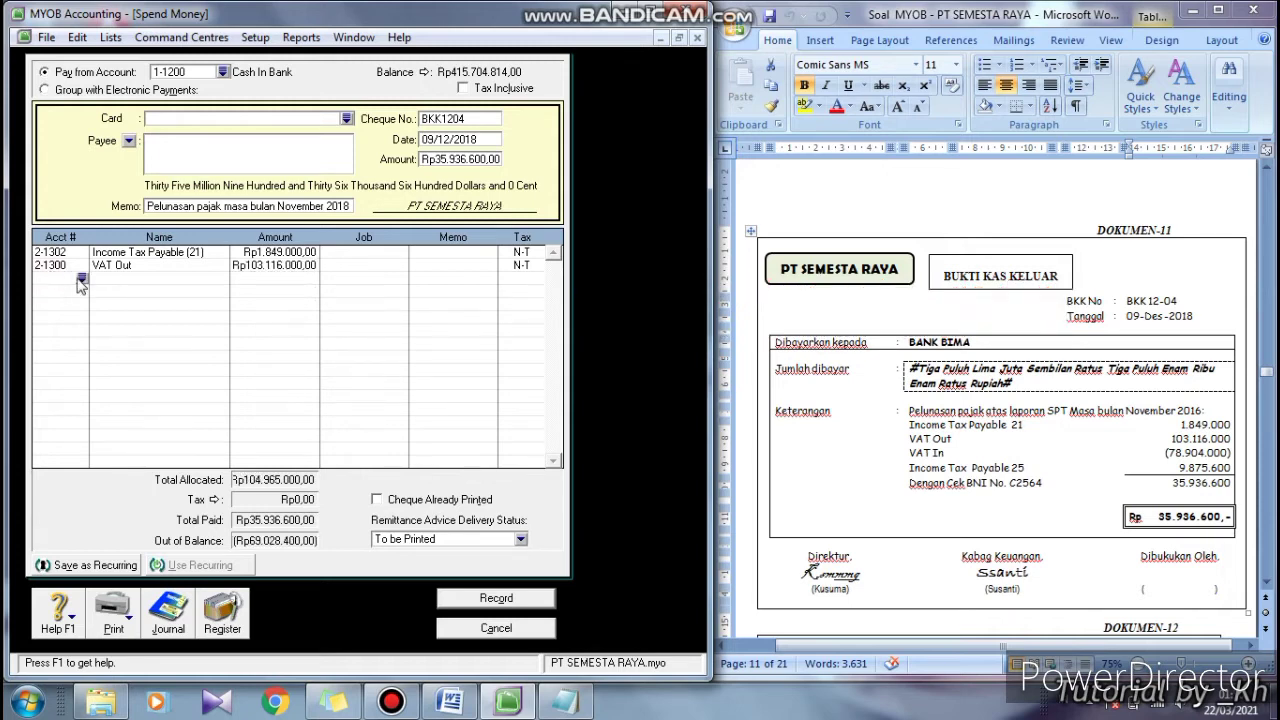
text(6)
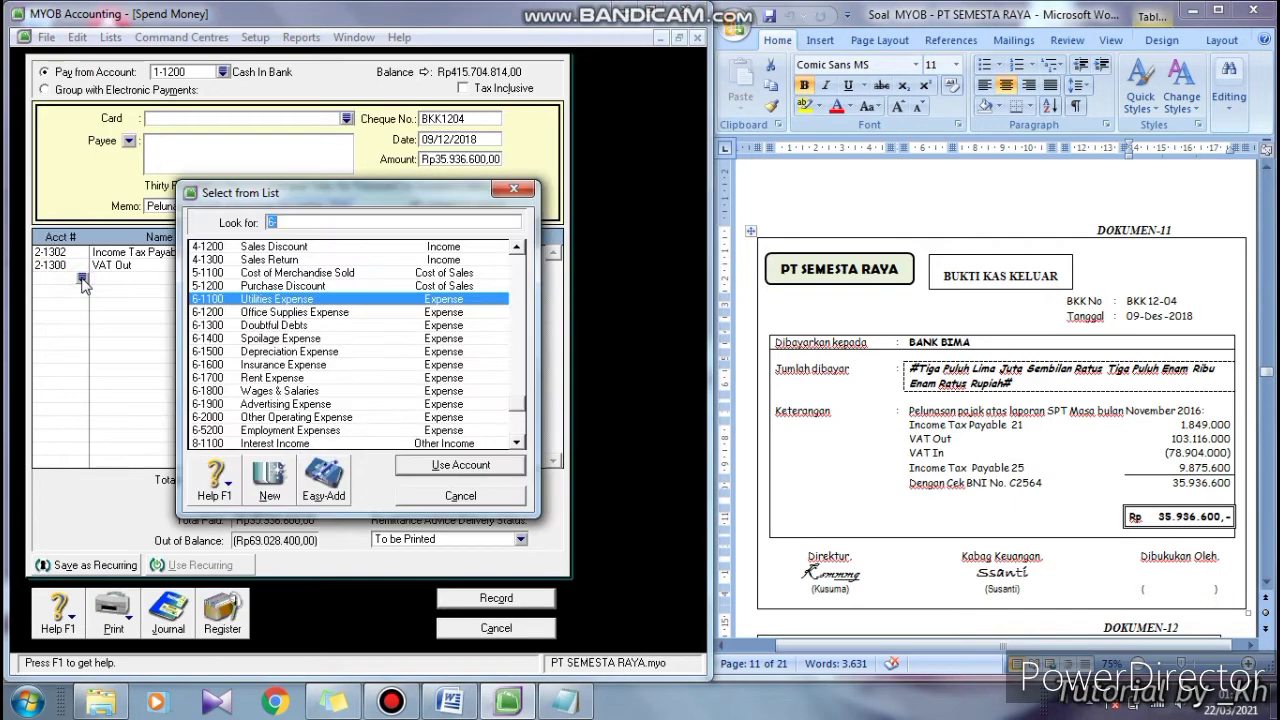
text(1)
click(285, 420)
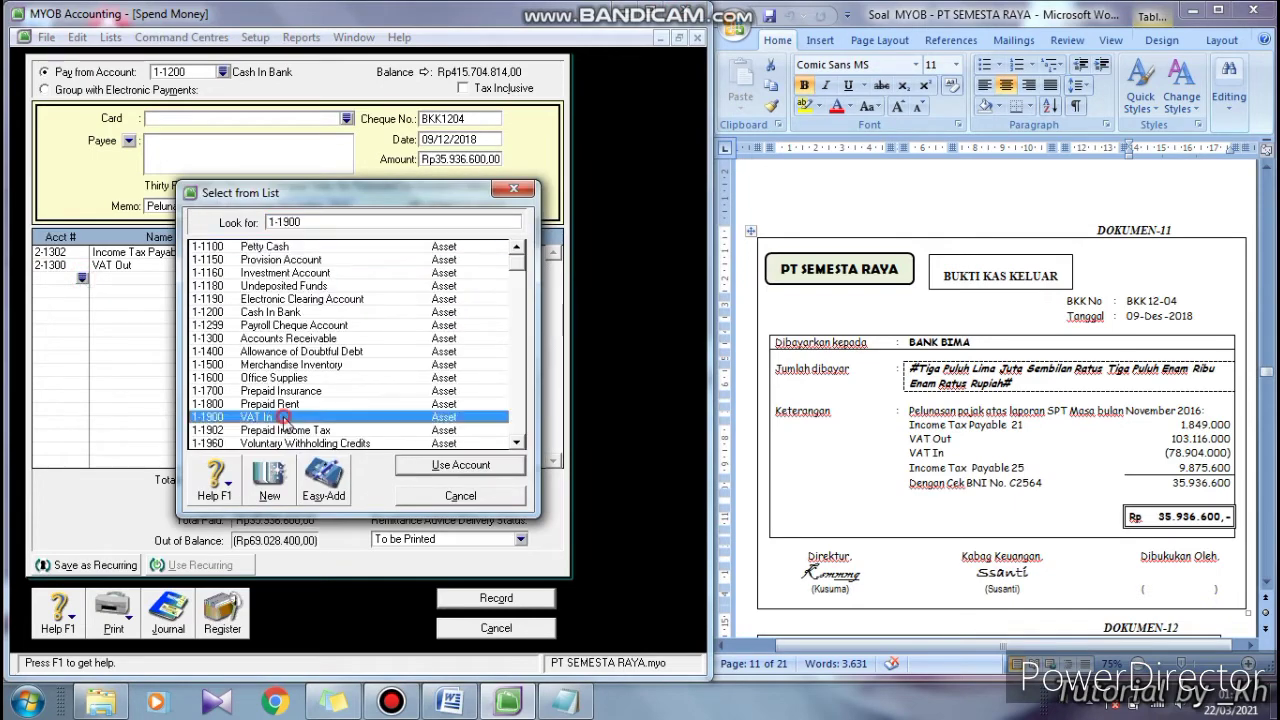
click(410, 465)
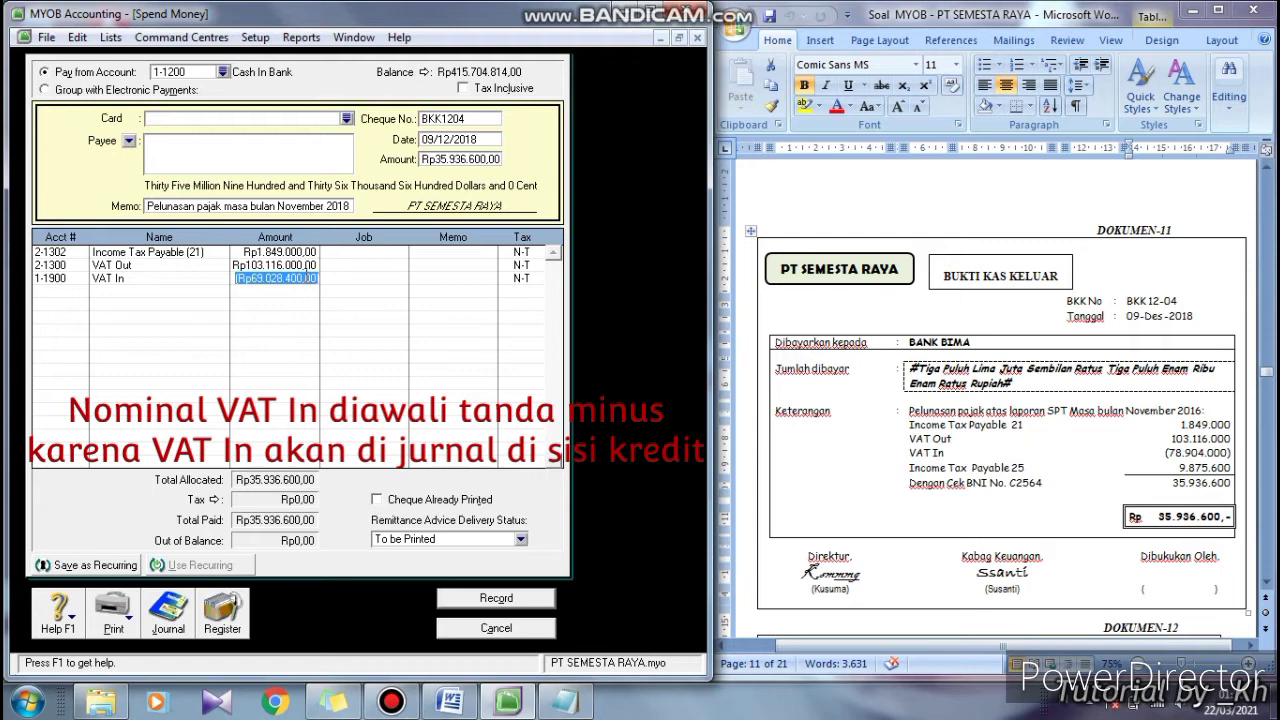
text(-)
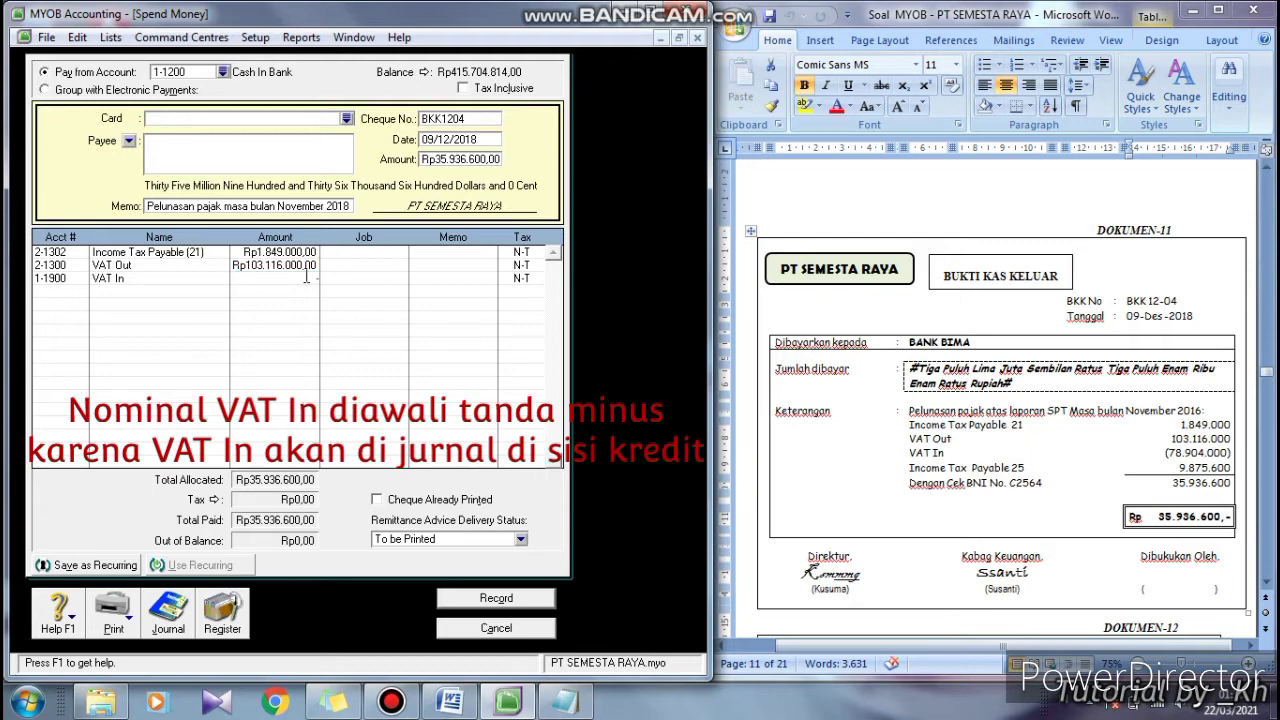
text(78904000)
key(Return)
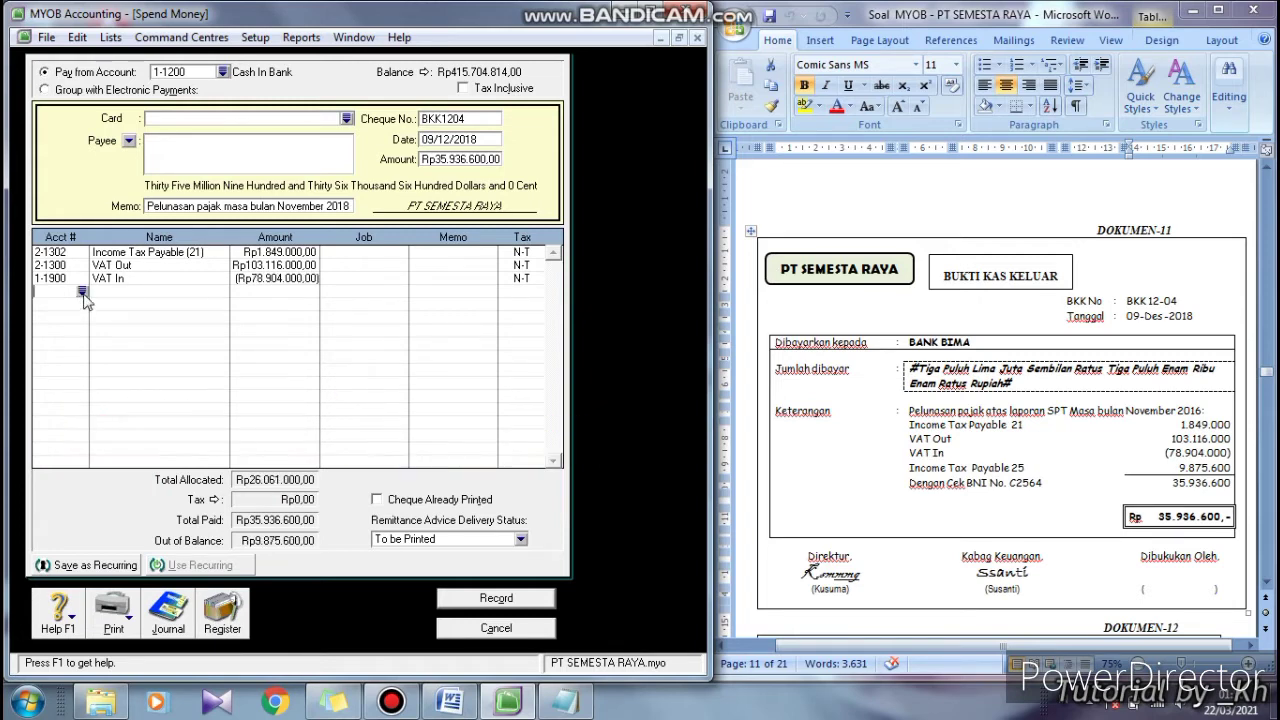
Allocate 9.875.600 to account 2-1304 Income Tax Payable 25 on the fourth line of the table
text(6)
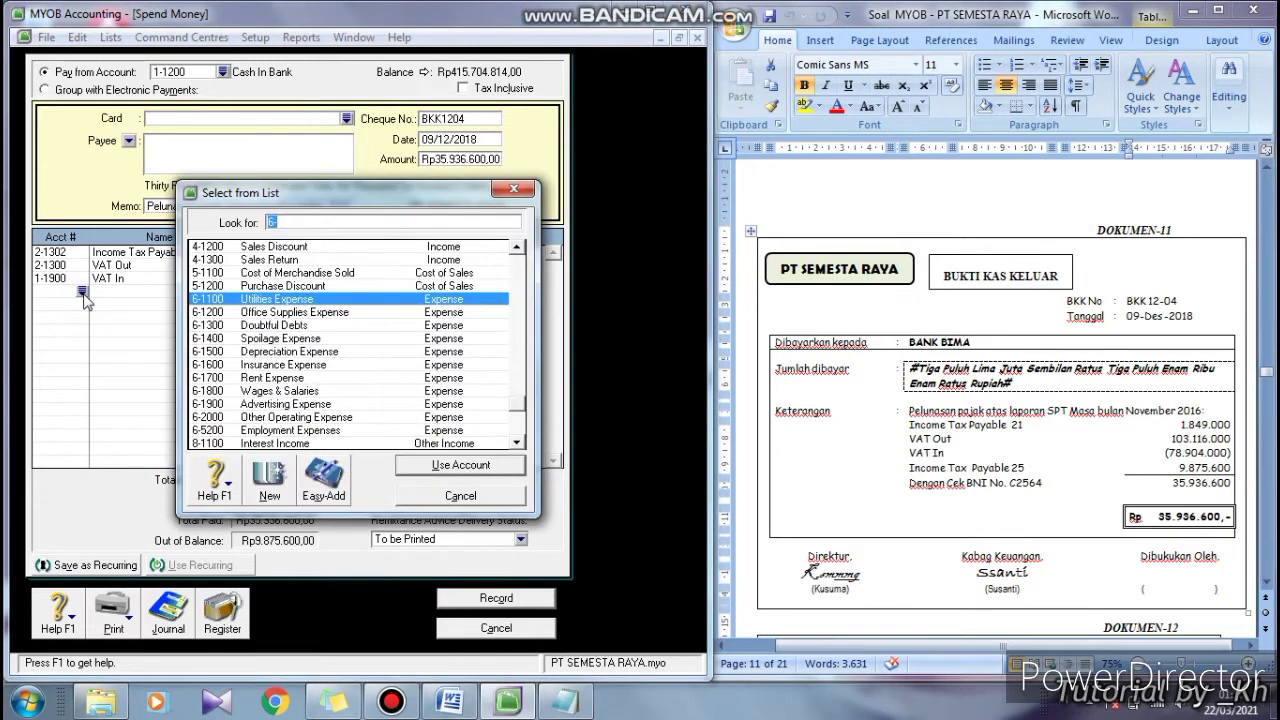
text(2-1304)
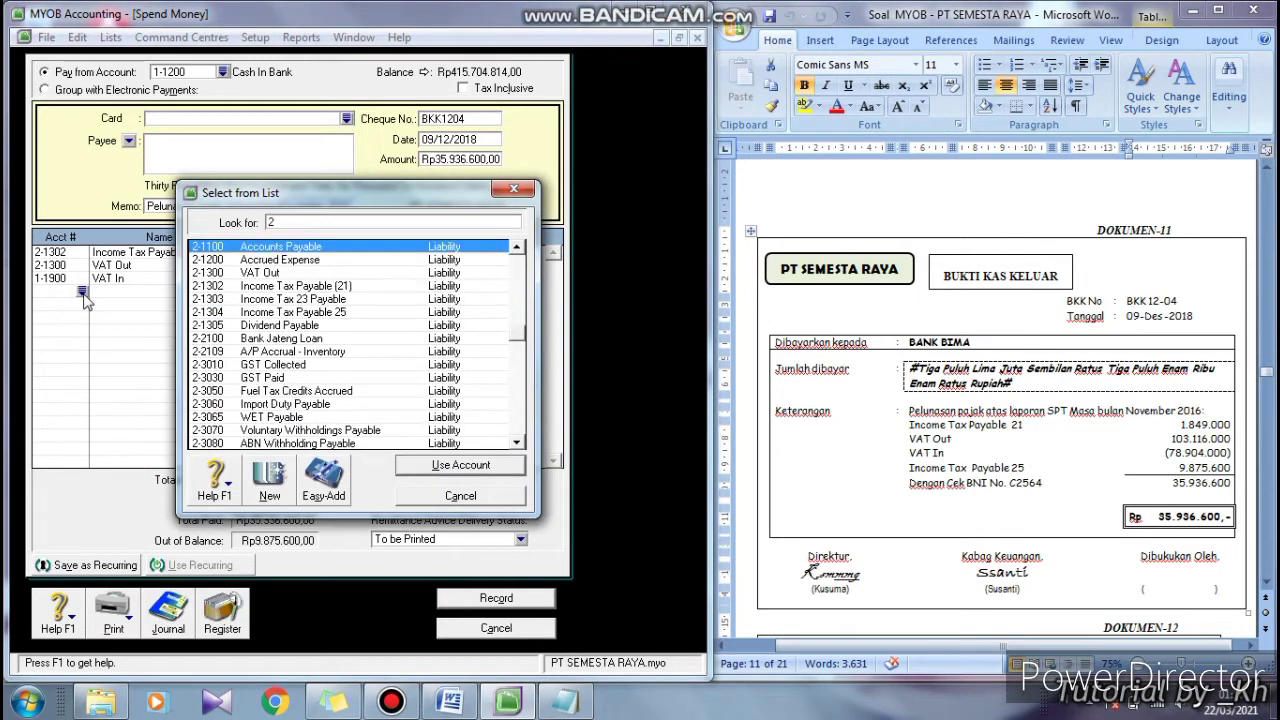
click(446, 468)
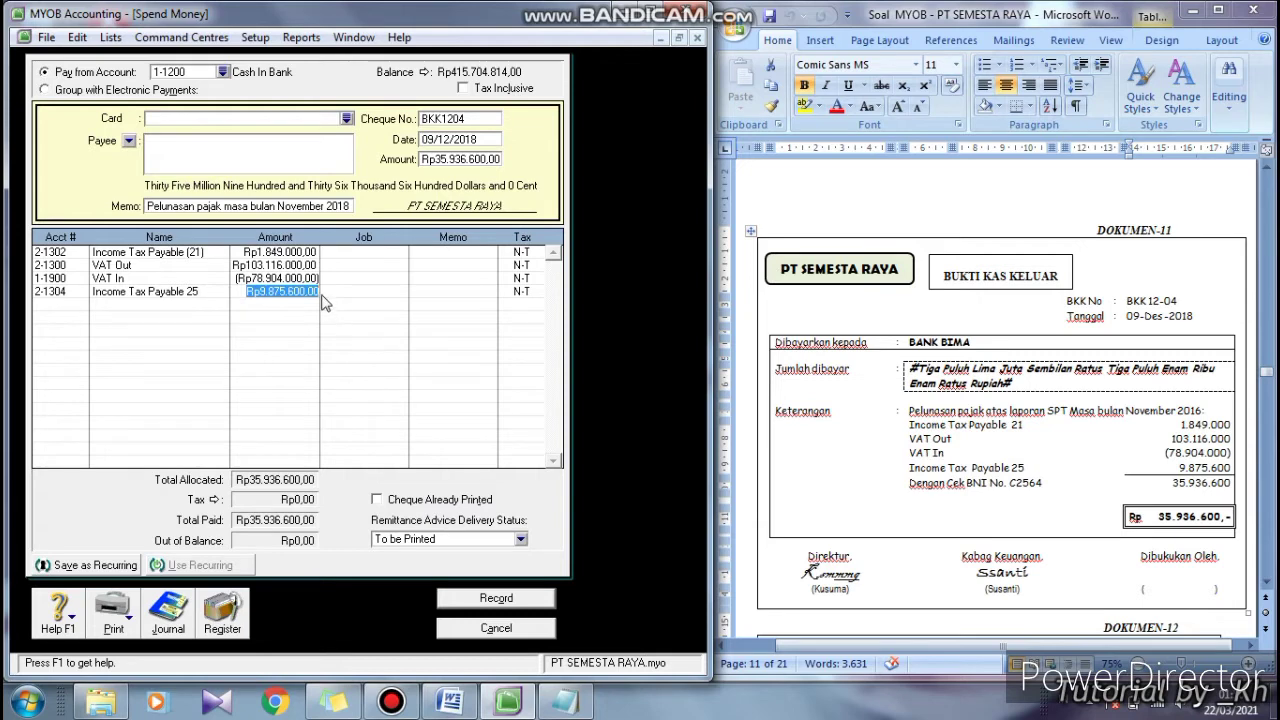
click(324, 303)
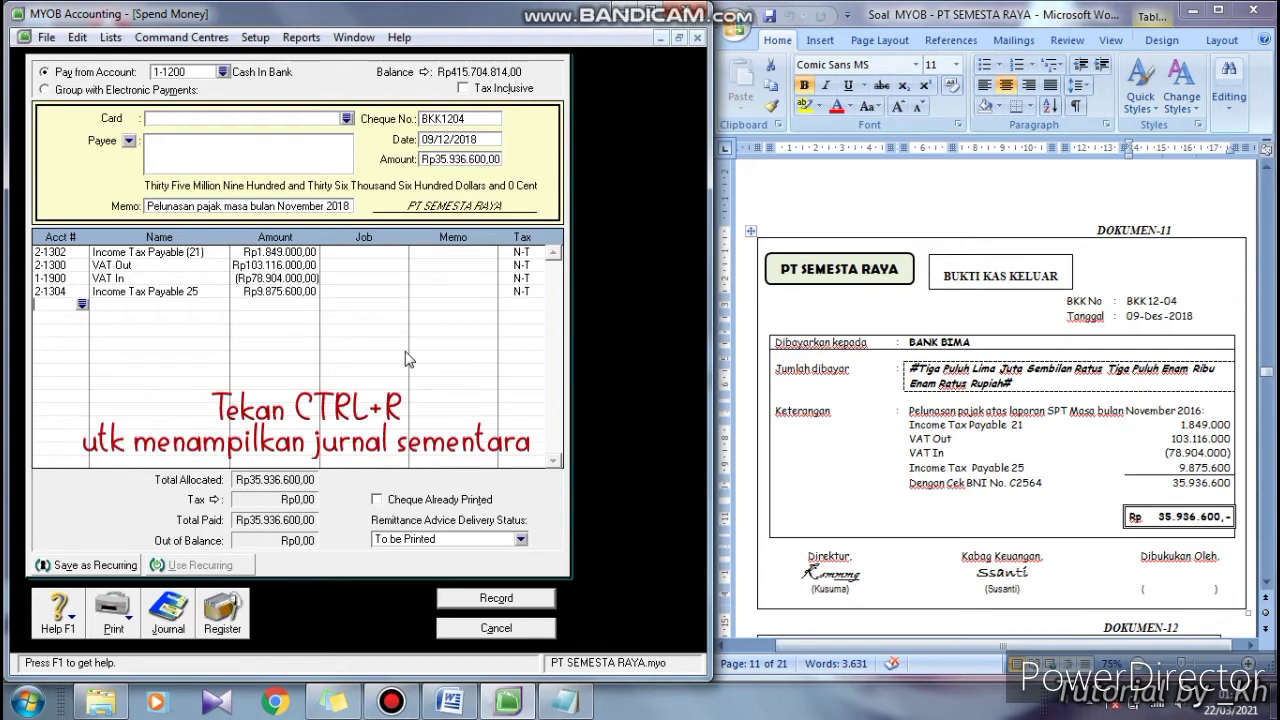
Record the tax payment after reviewing its journal recap, and leave the Spend Money form
key(ctrl+r)
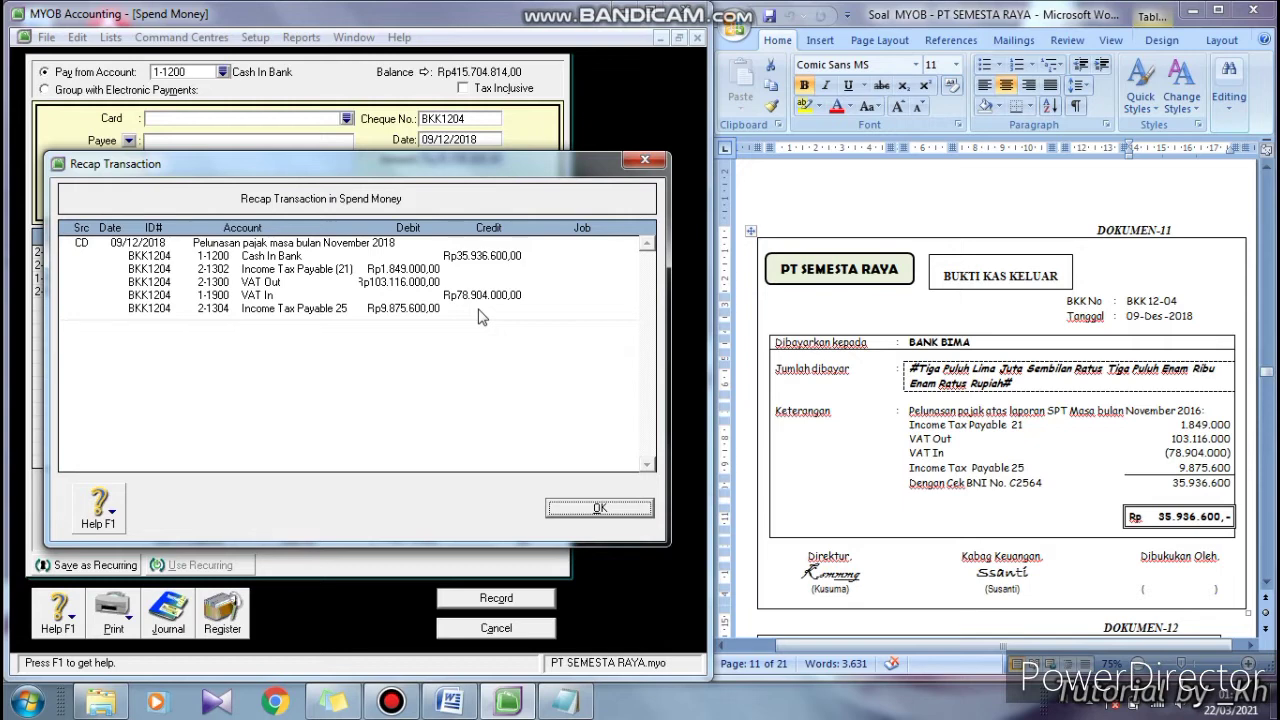
click(630, 509)
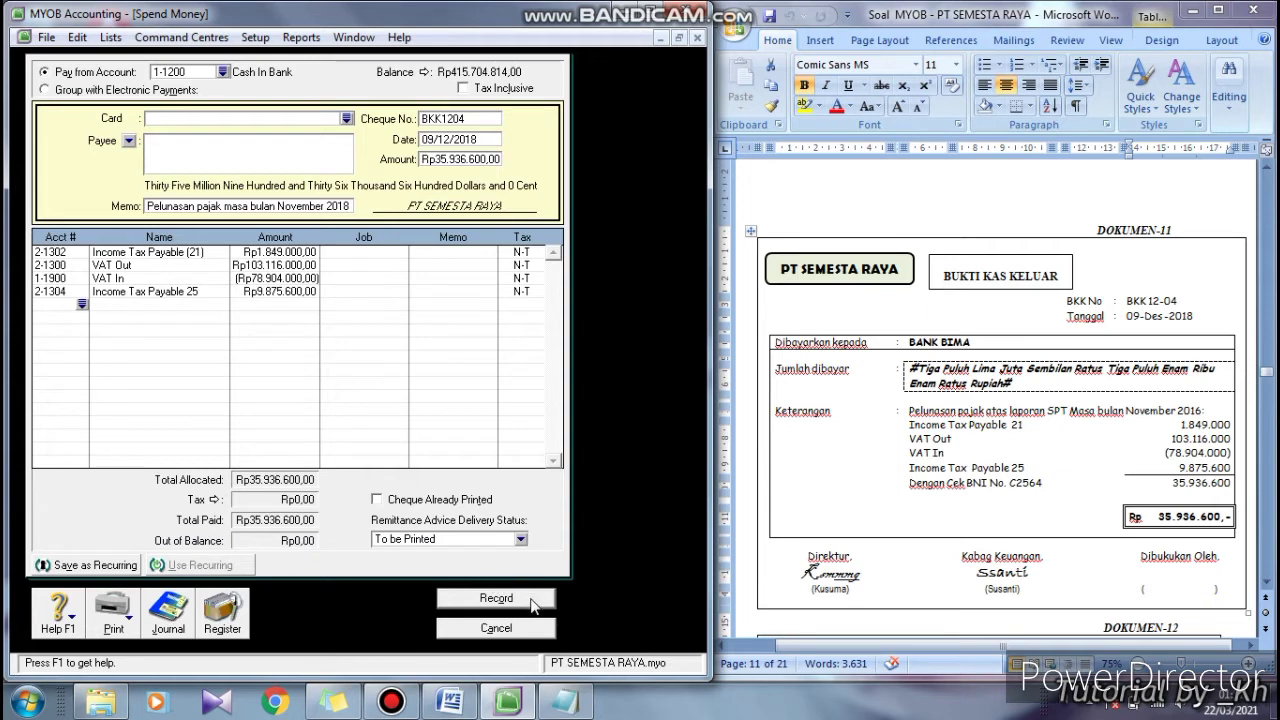
click(496, 598)
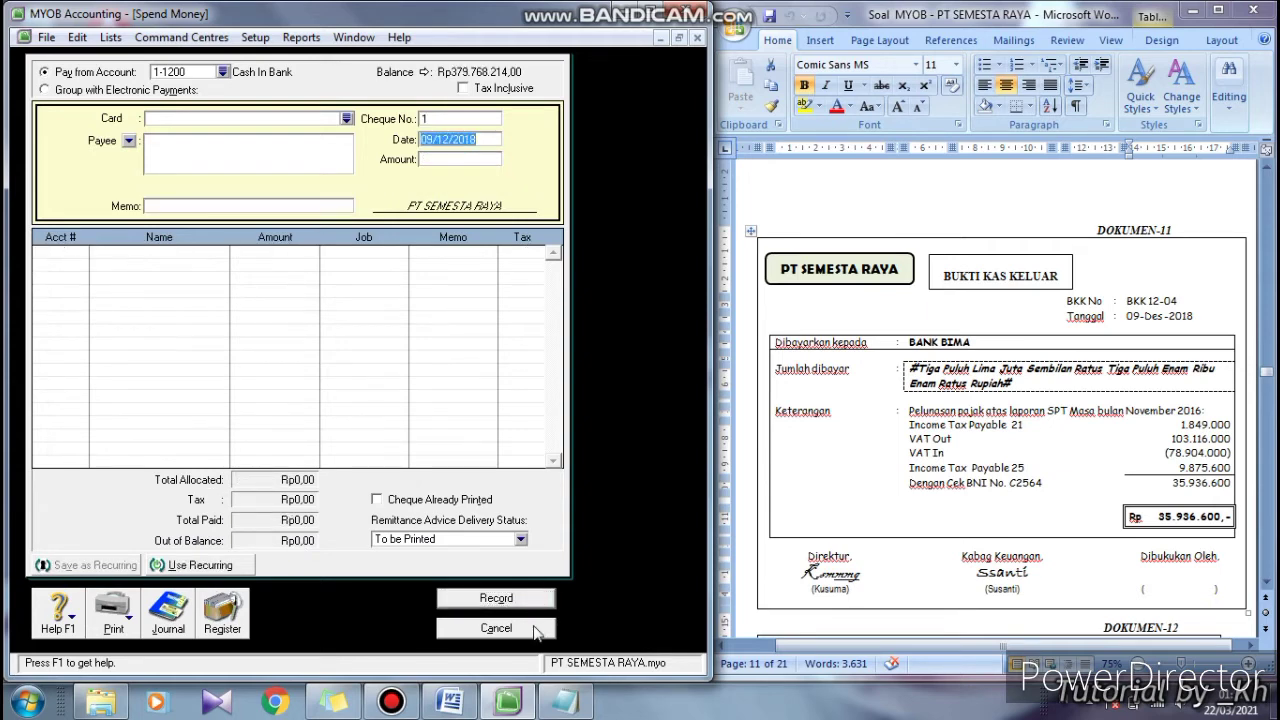
click(535, 628)
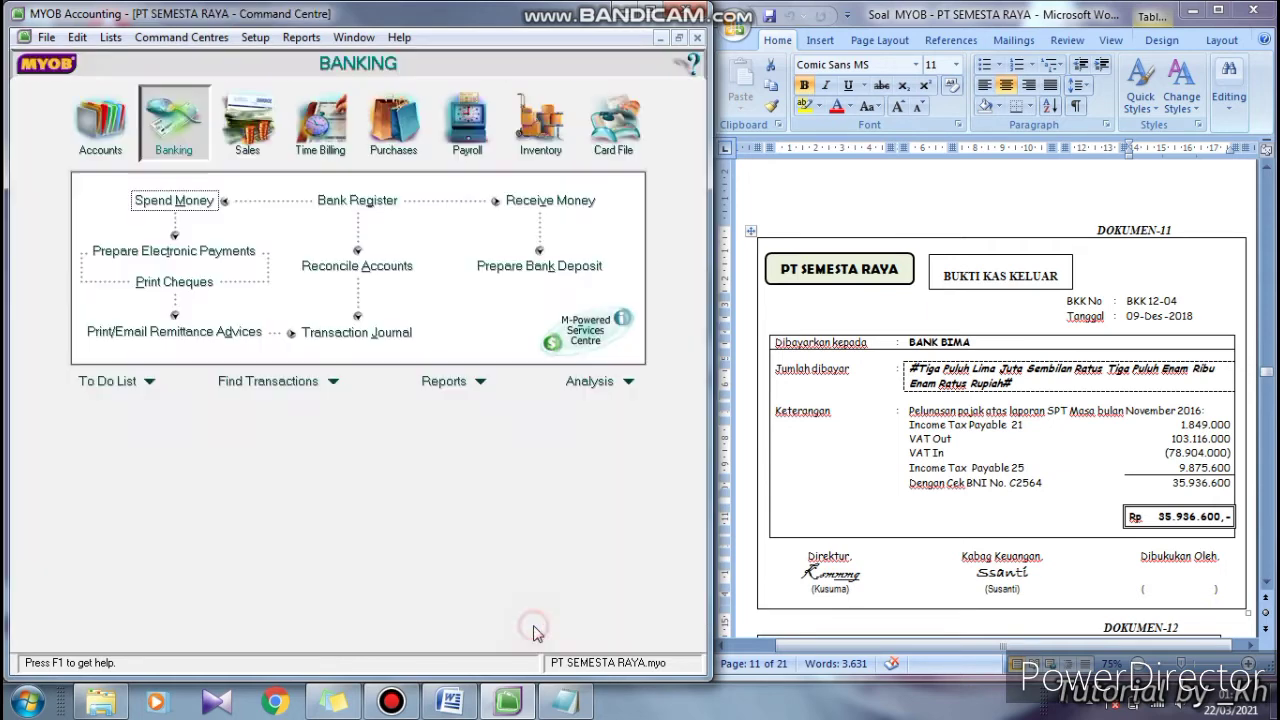
Switch to the Word document and examine voucher DOKUMEN-12 and the details of cash receipt DOKUMEN-13
click(1266, 583)
scroll(1266, 583, down, 5)
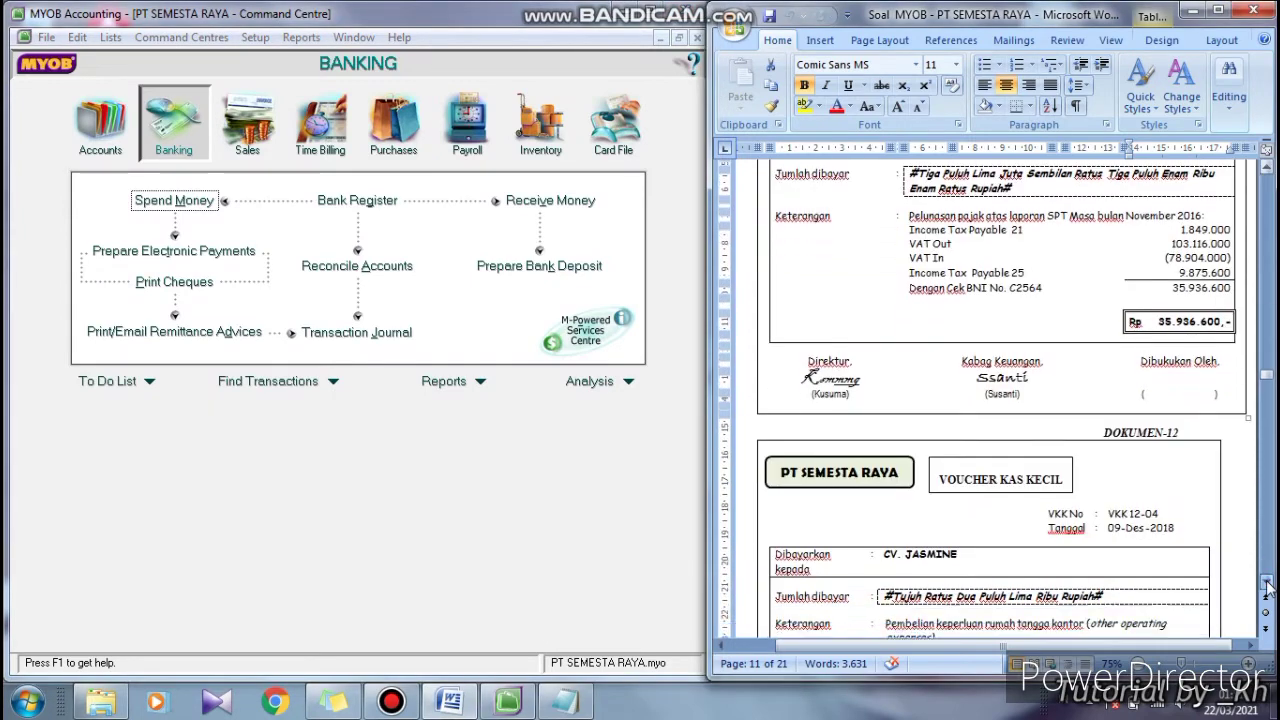
scroll(1266, 588, down, 1)
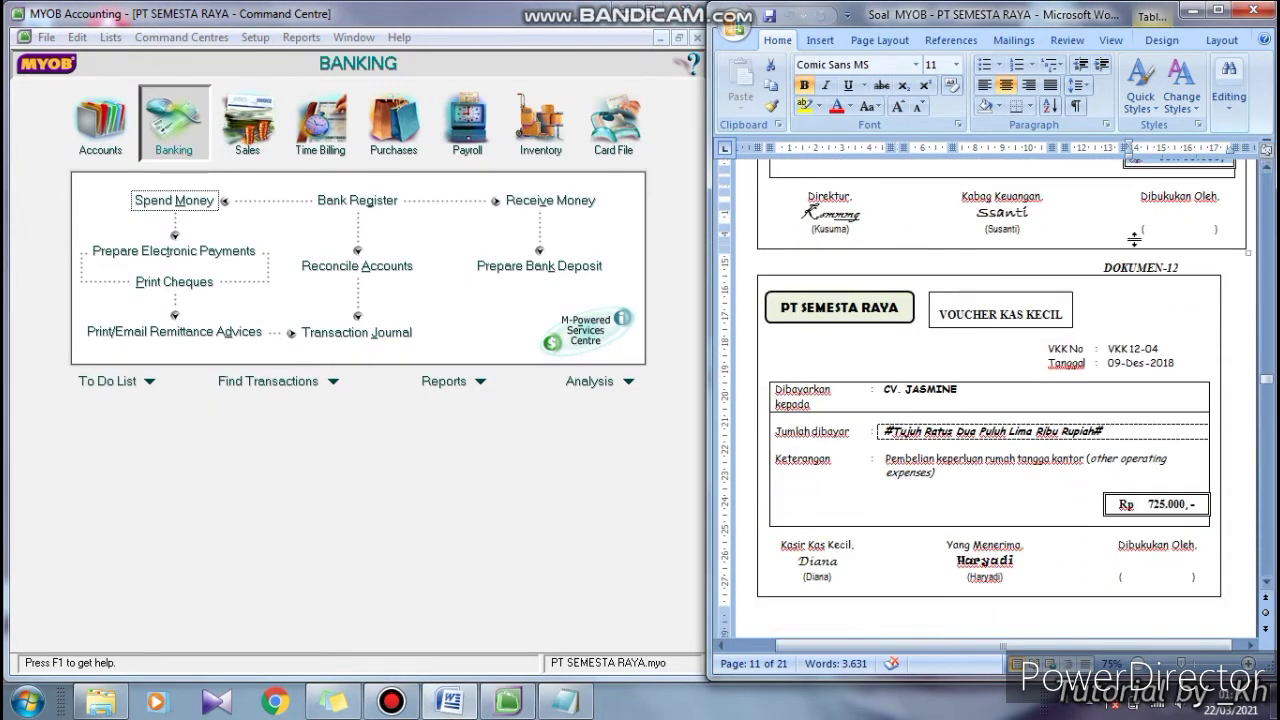
drag(1103, 267, 1184, 268)
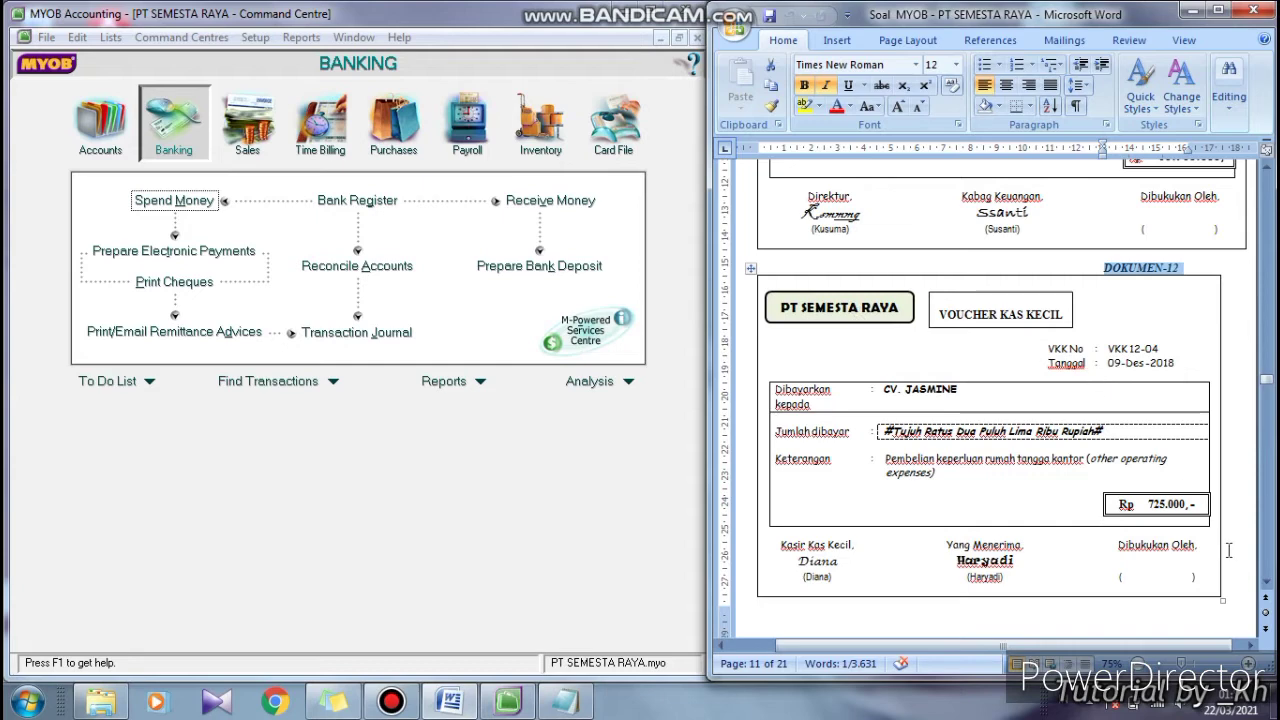
click(1268, 583)
scroll(1268, 583, down, 10)
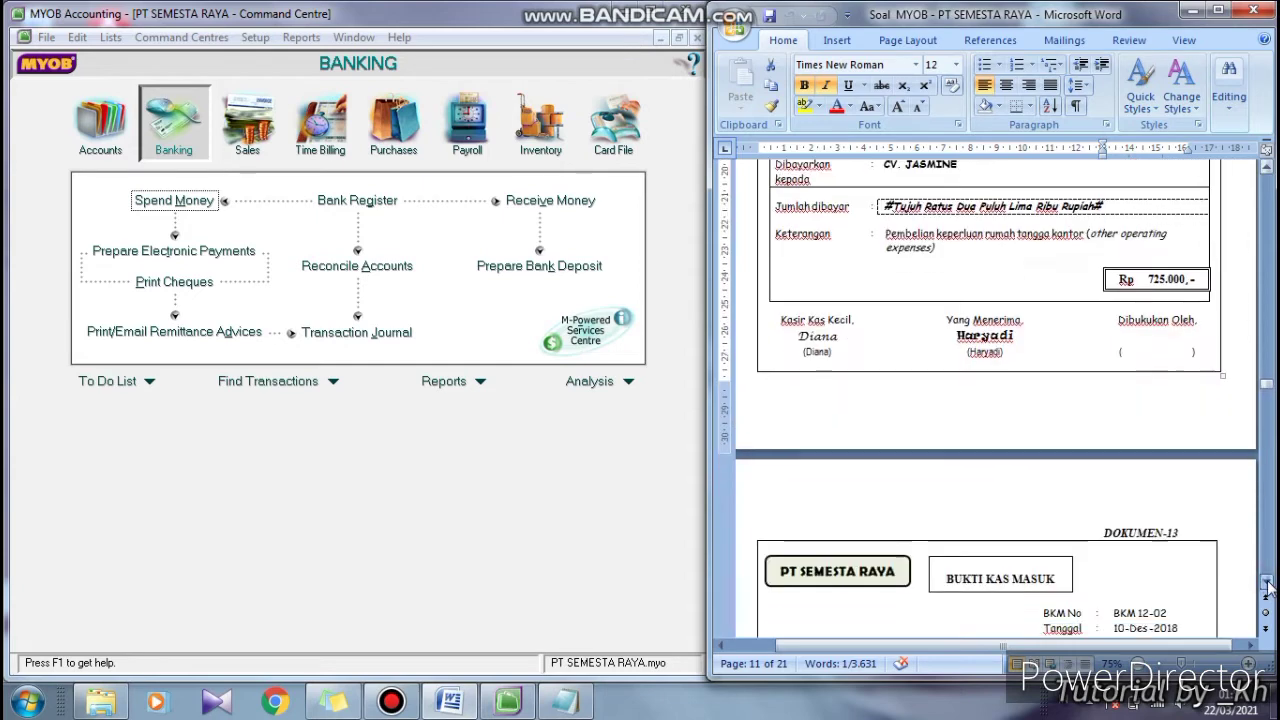
click(1268, 585)
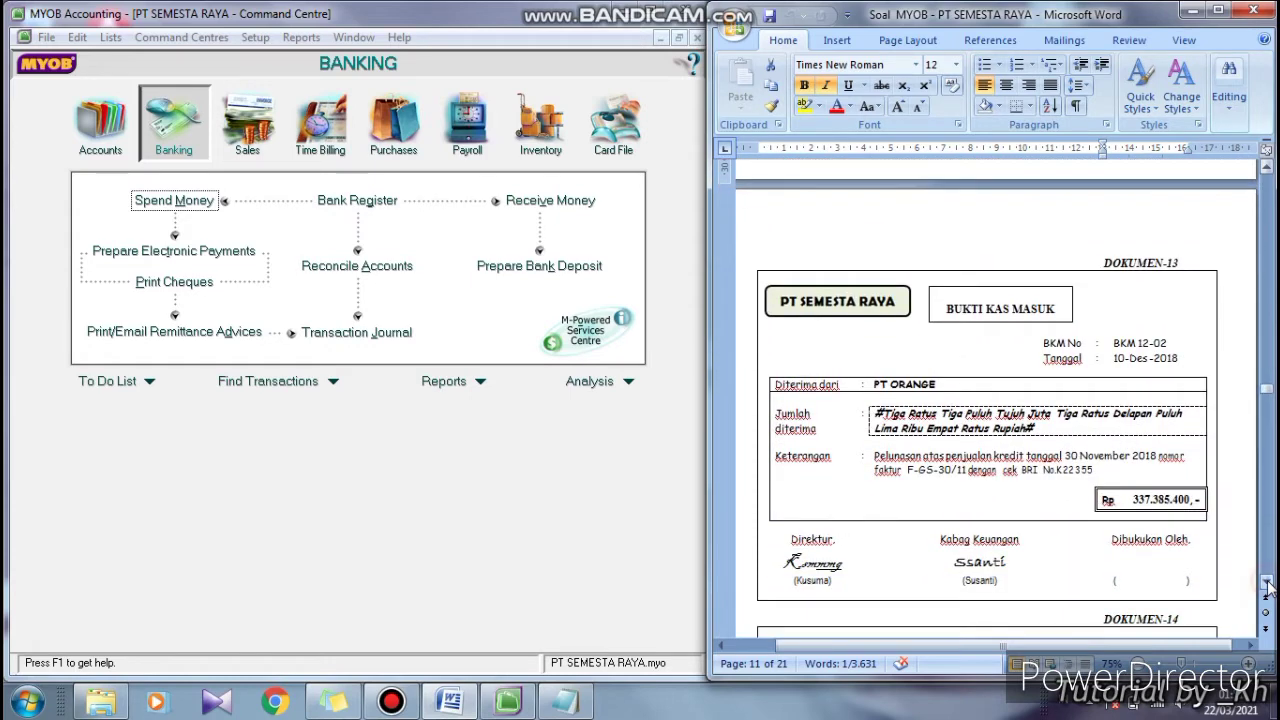
click(1102, 264)
drag(1102, 264, 1188, 268)
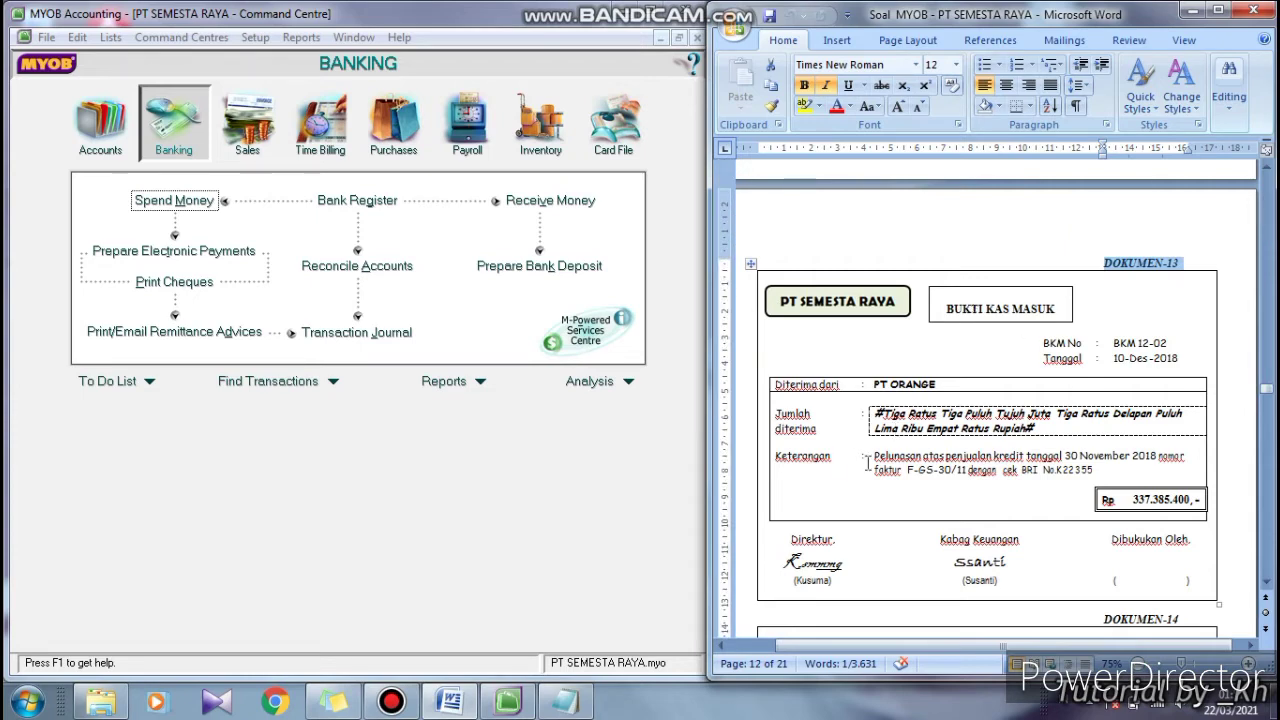
click(867, 459)
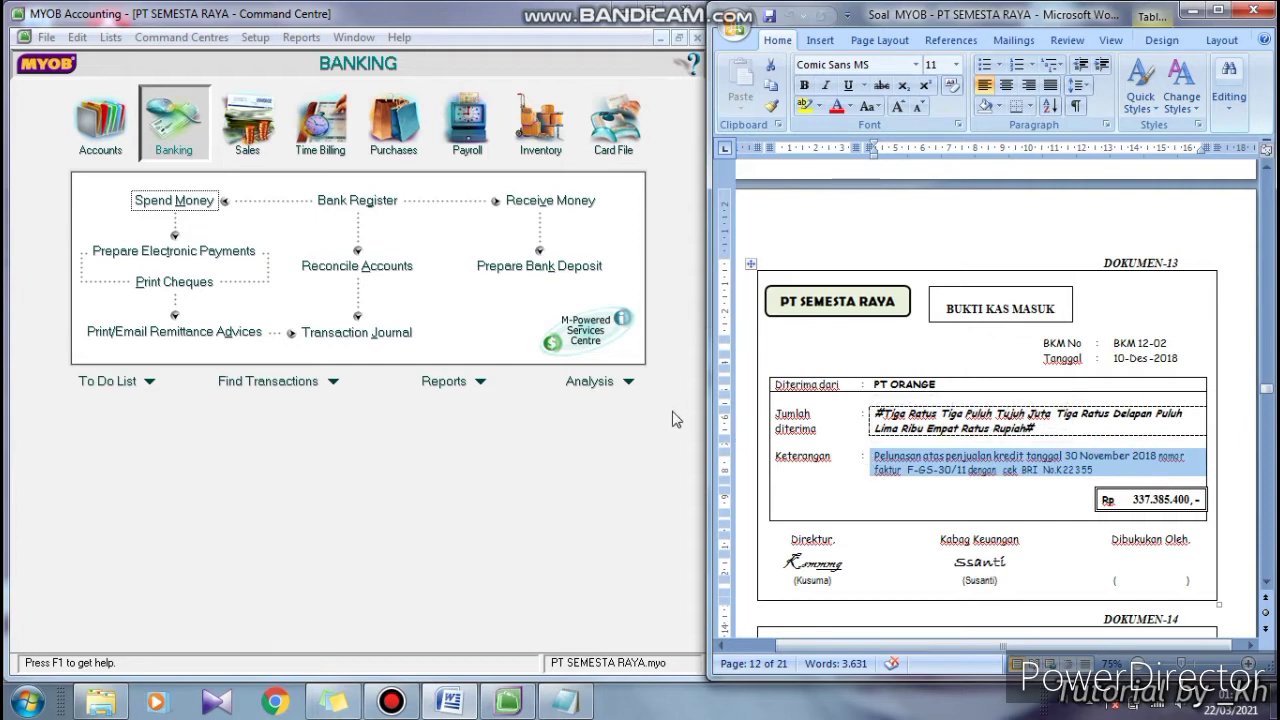
Return to MYOB Accounting and start a Receive Payments entry for the customer PT ORANGE
click(557, 430)
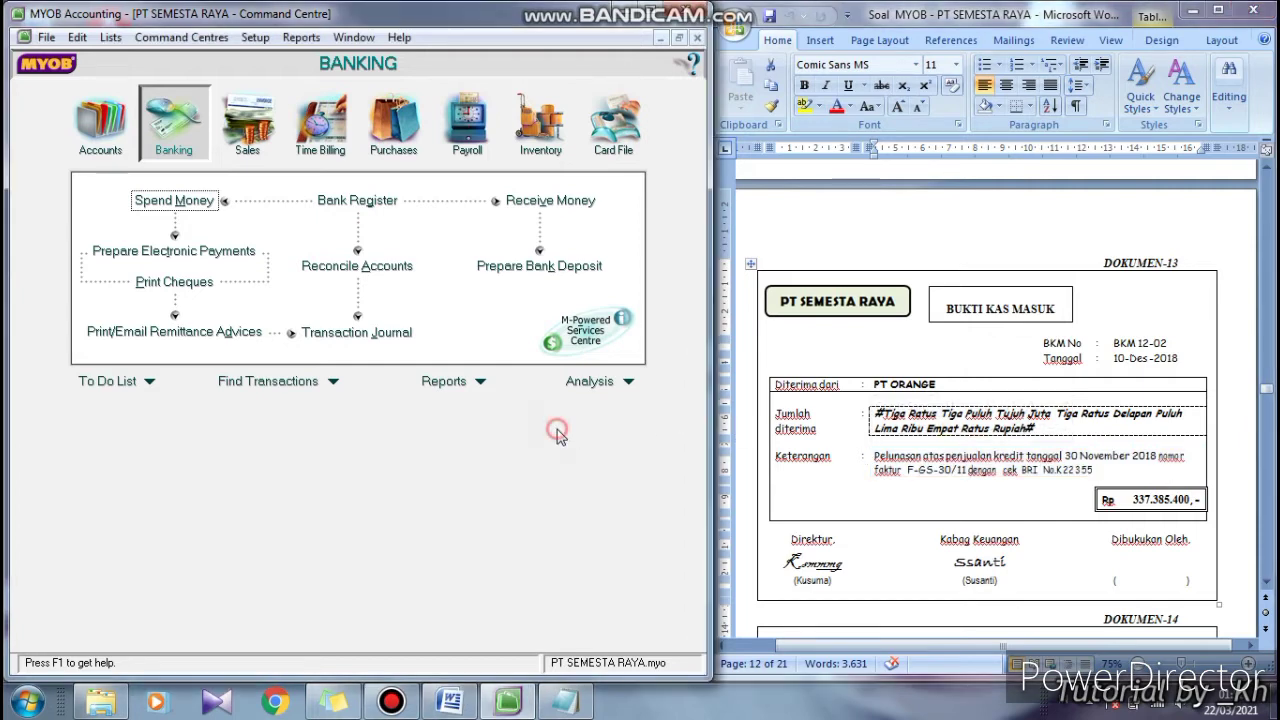
click(252, 144)
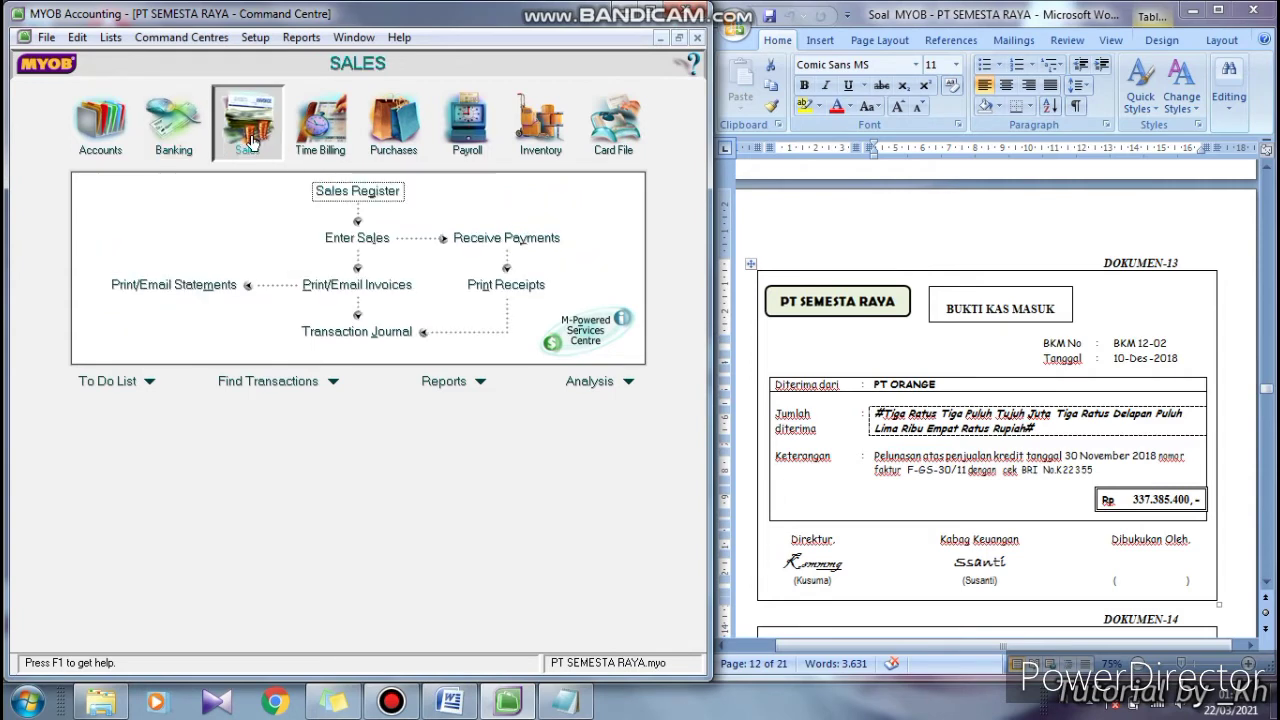
click(559, 245)
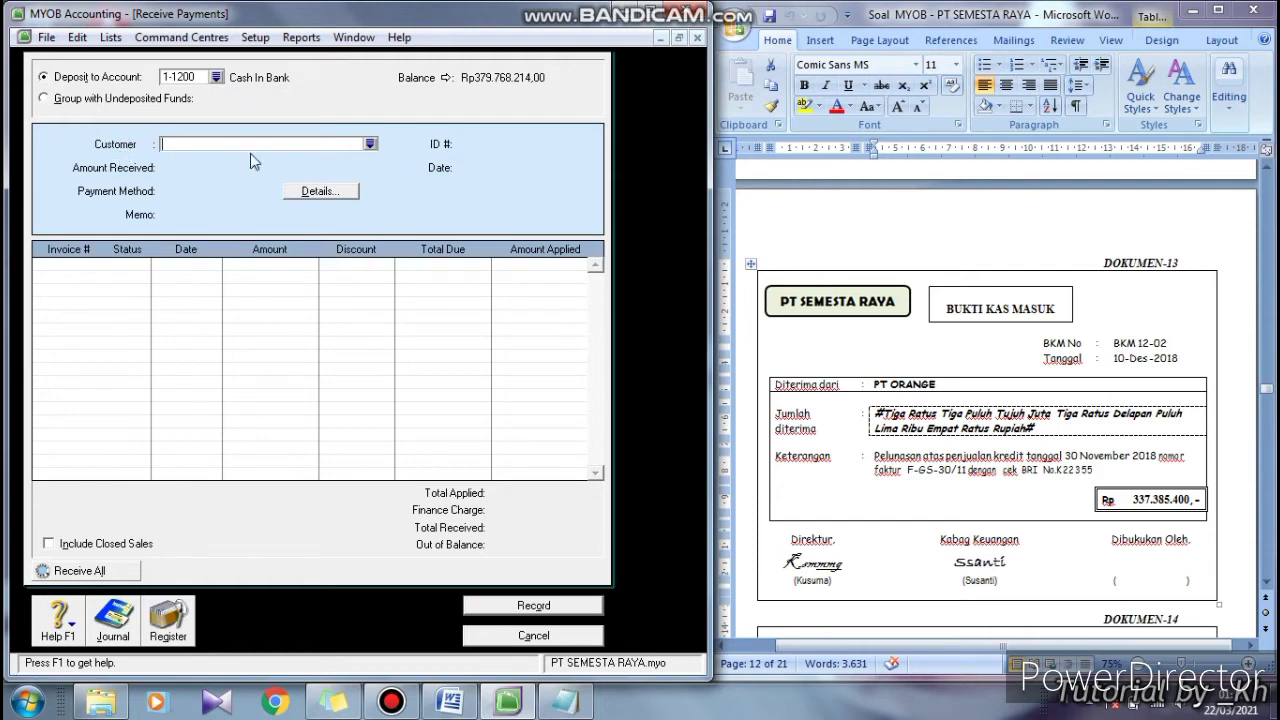
click(370, 144)
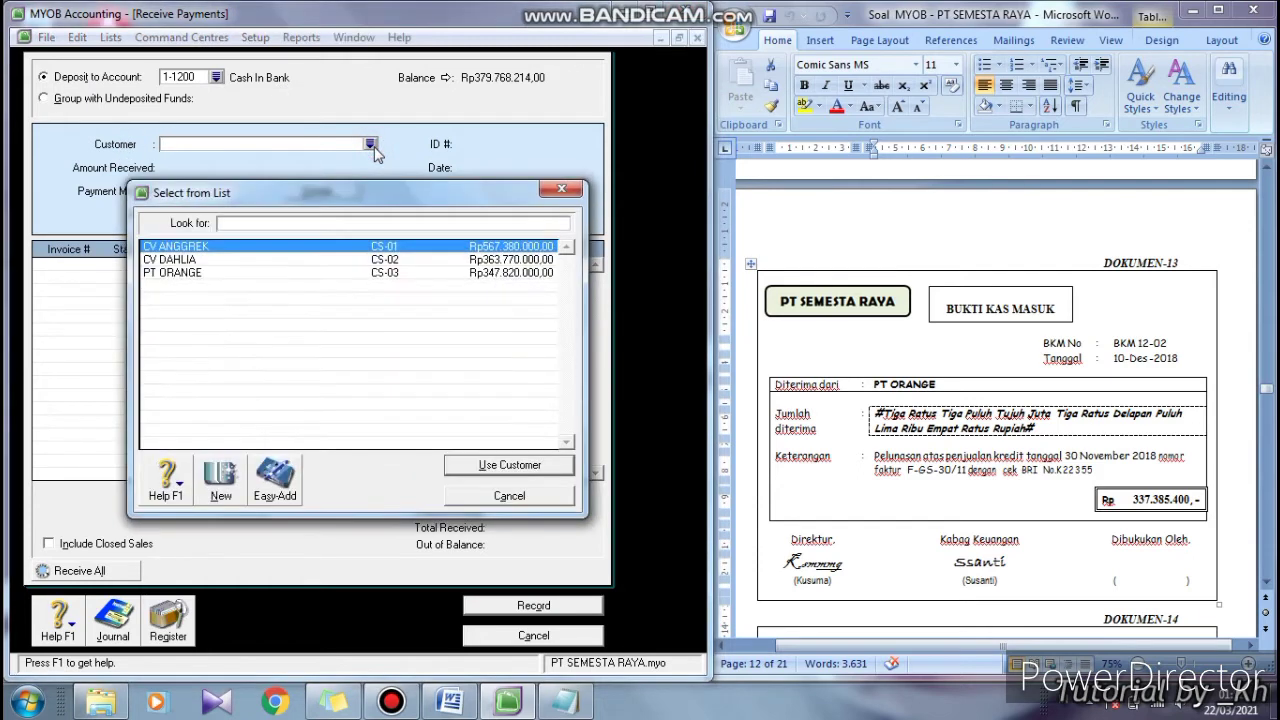
click(868, 386)
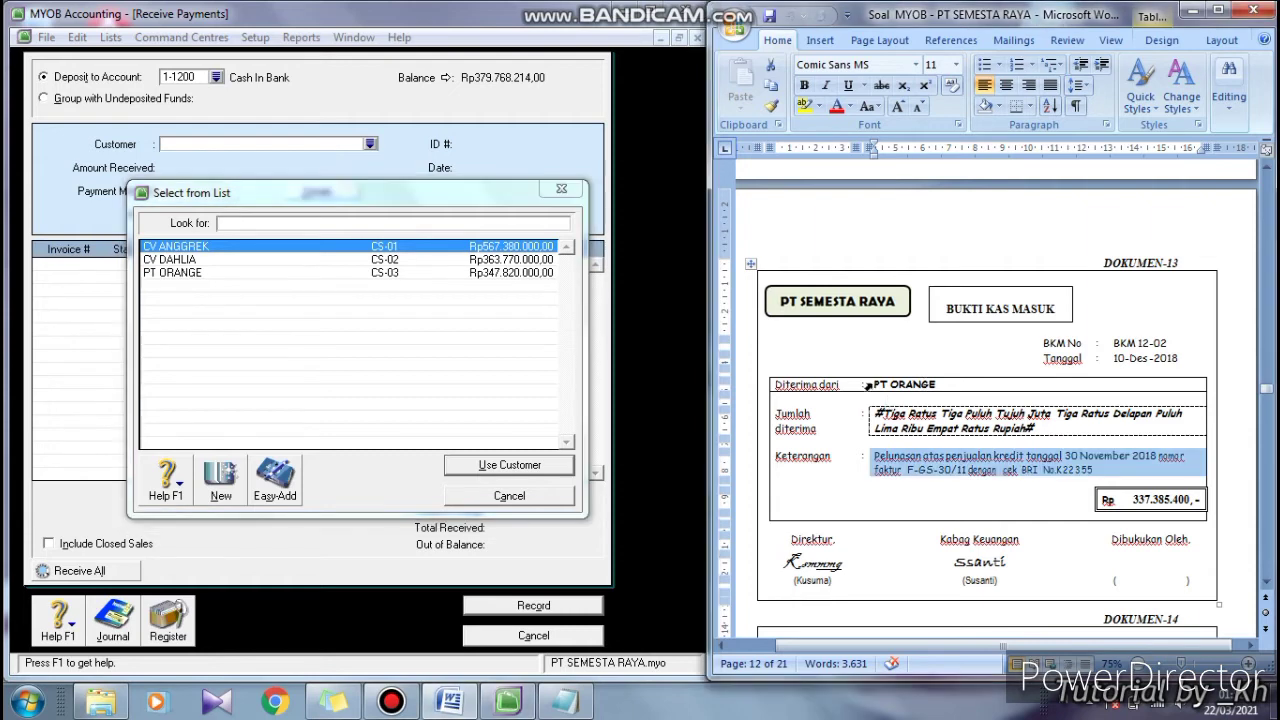
click(866, 384)
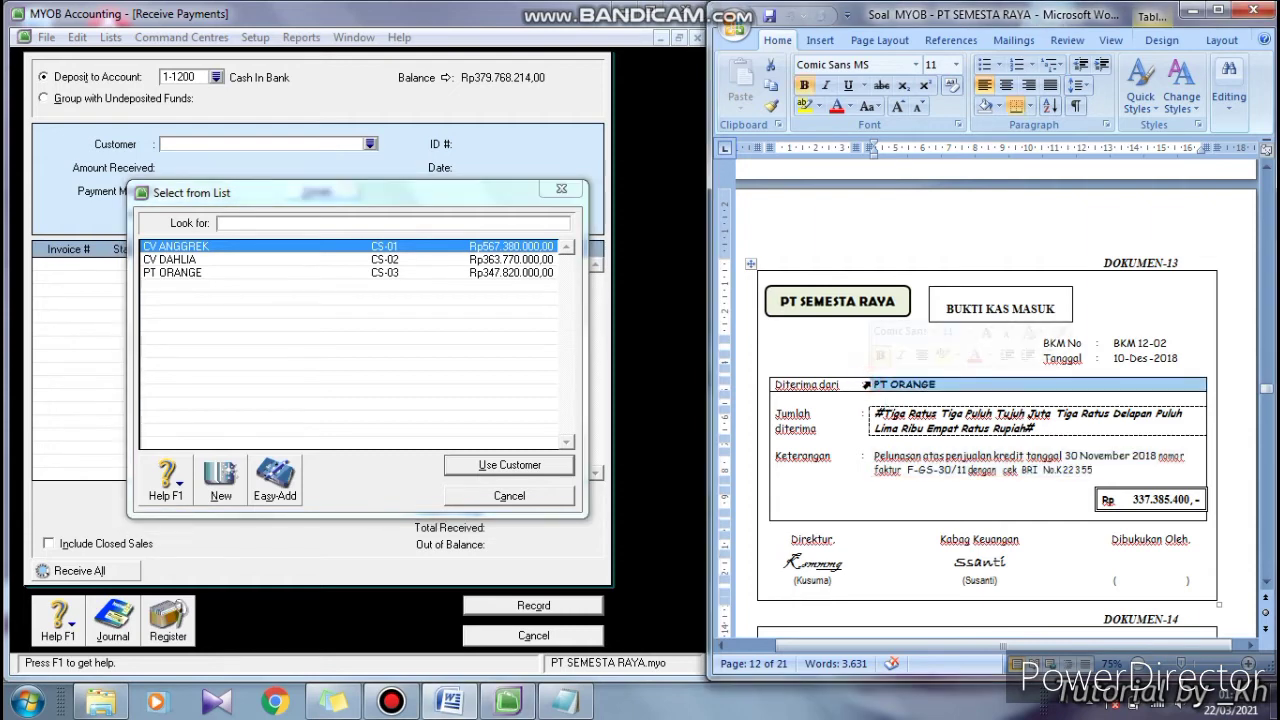
click(296, 278)
click(472, 470)
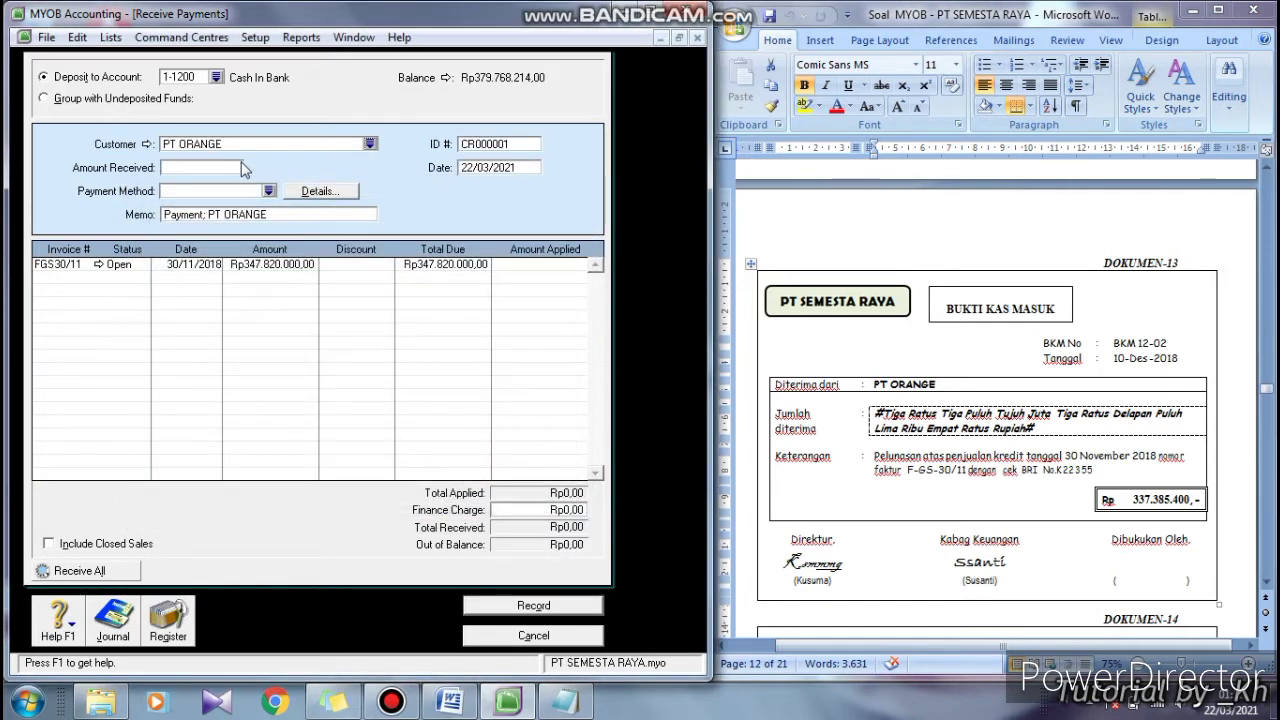
Set the amount received from PT ORANGE to 337.385.400, as given in DOKUMEN-13
click(214, 167)
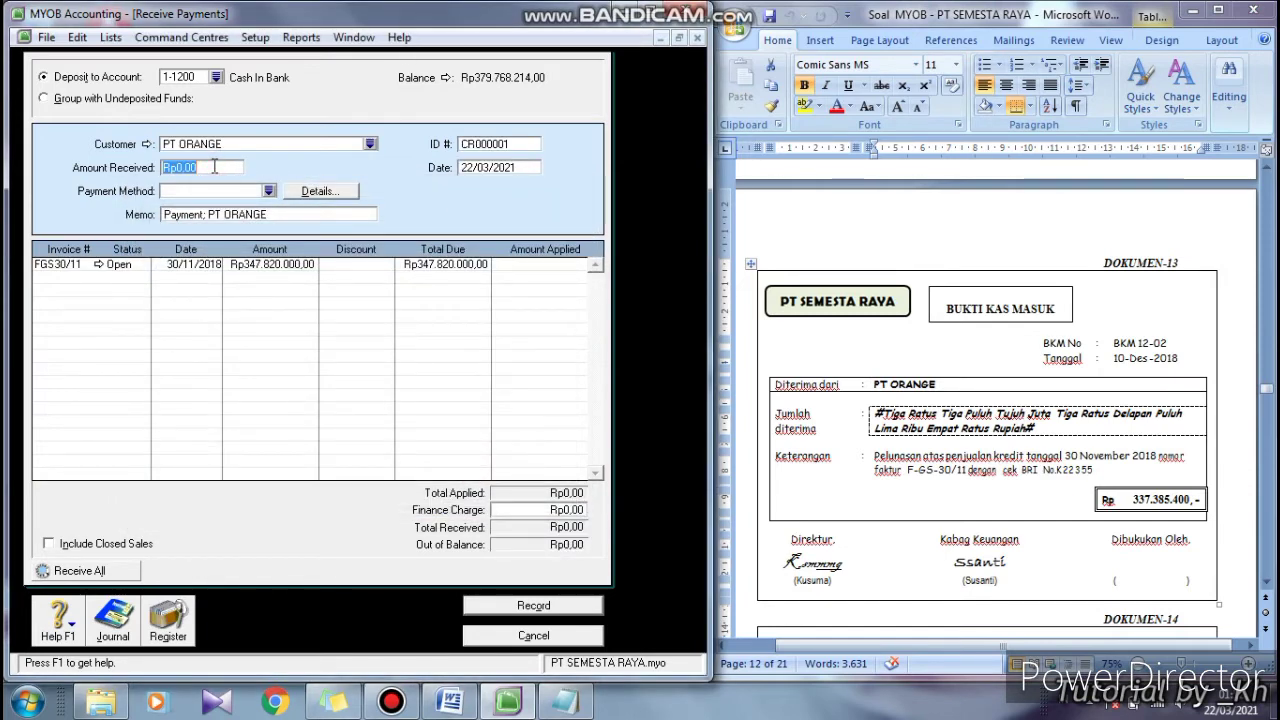
click(1107, 506)
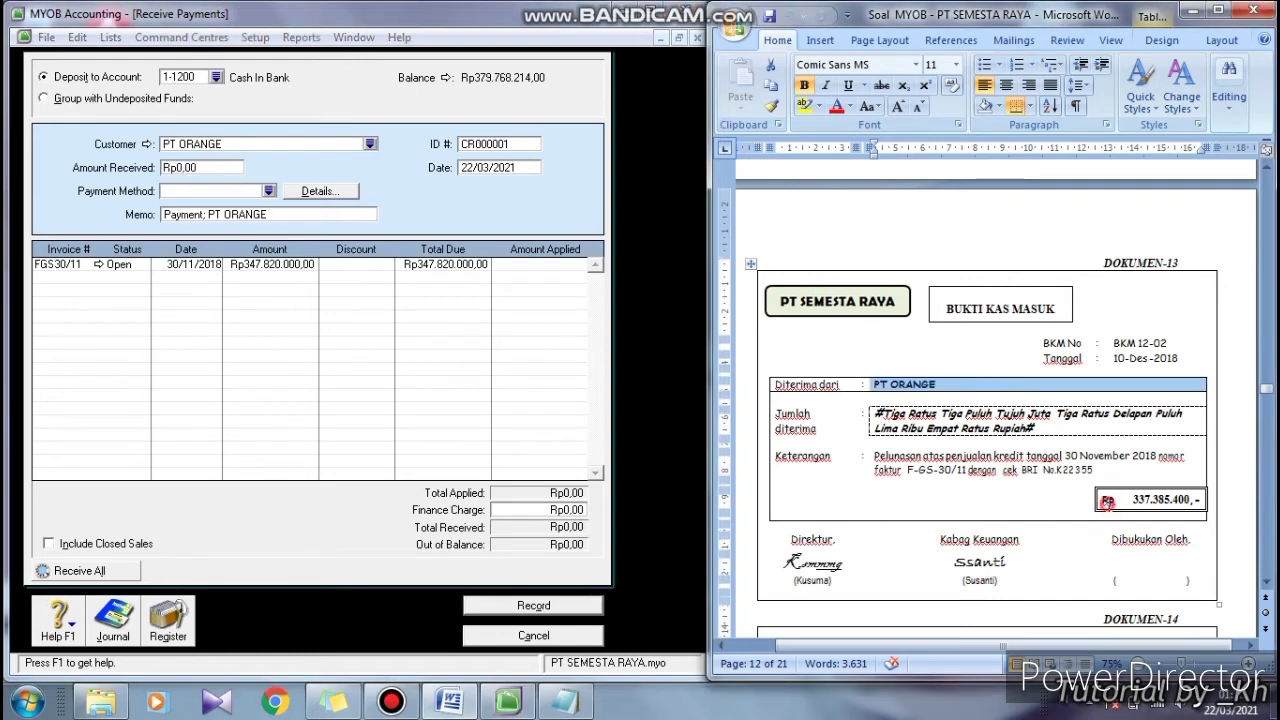
click(1099, 503)
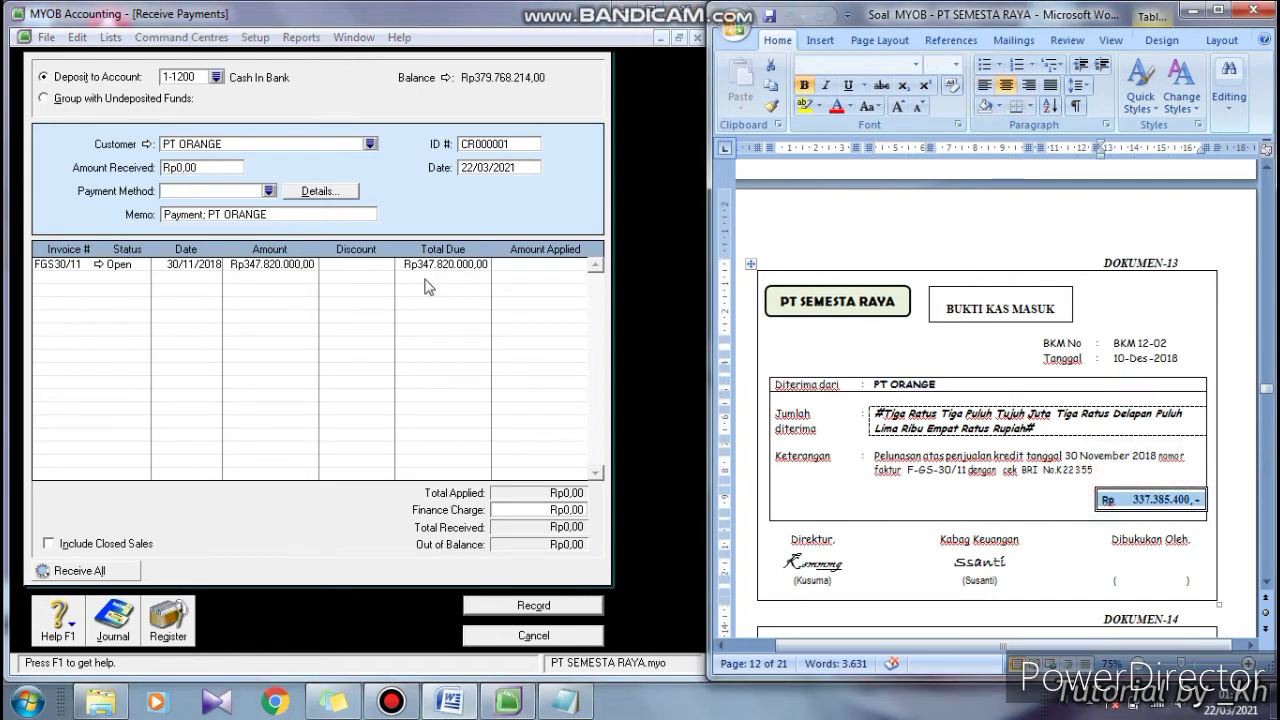
click(212, 166)
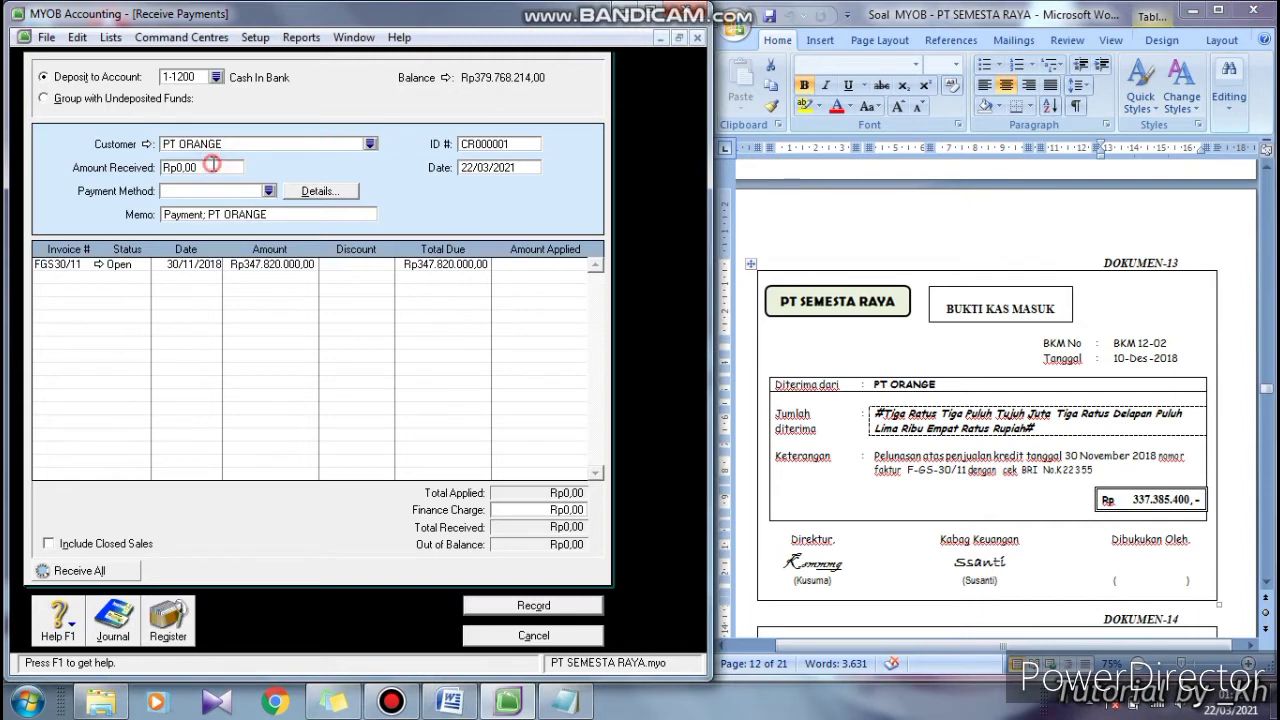
drag(212, 166, 125, 170)
text(3373854)
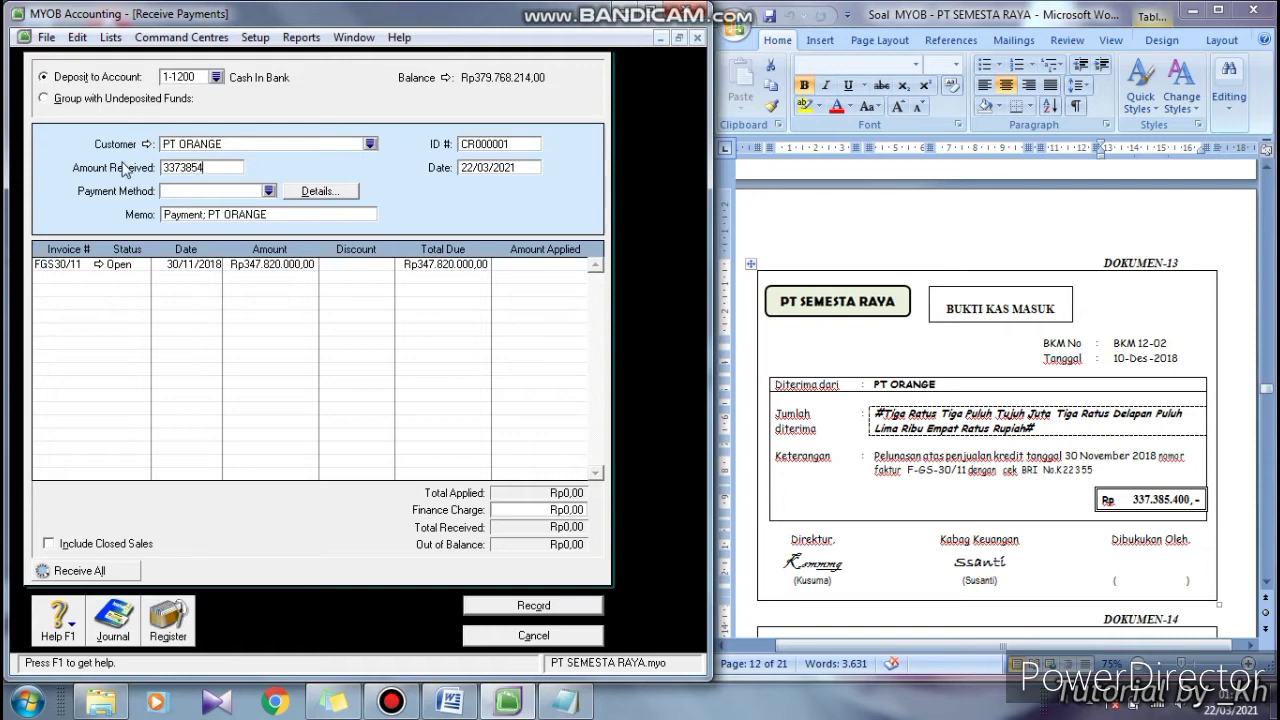
text(00)
key(Tab)
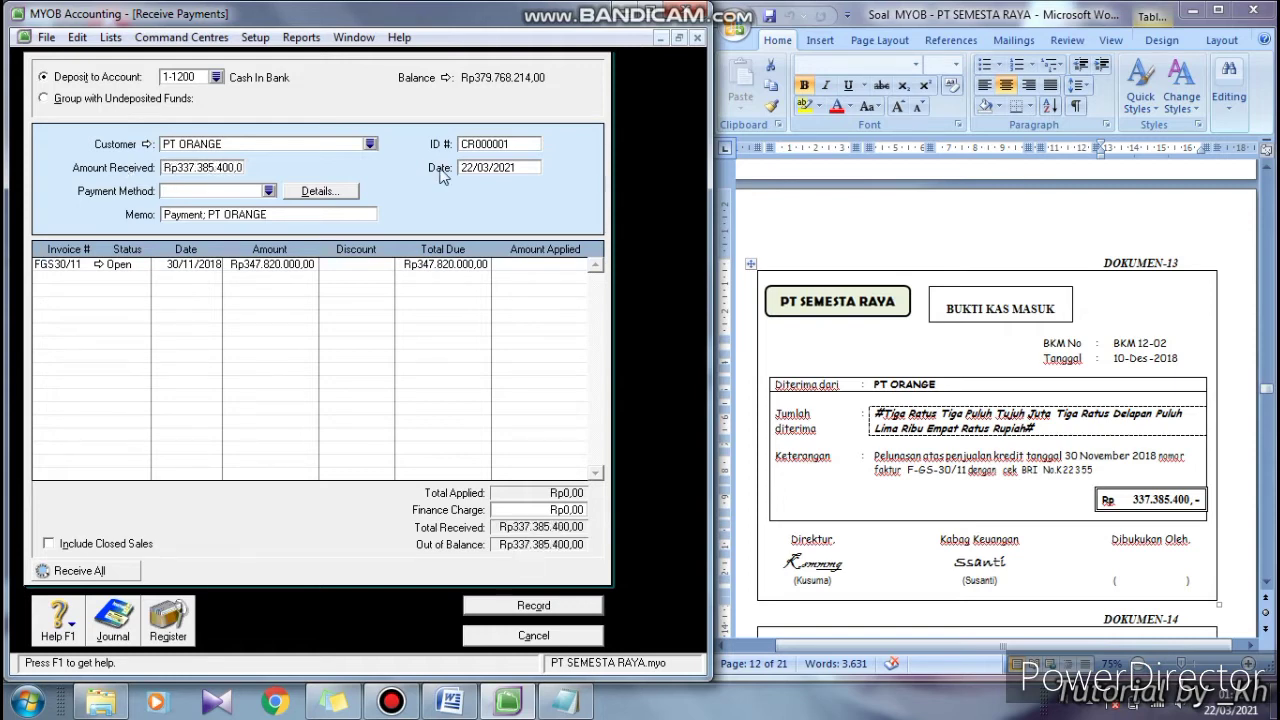
Replace the receipt's ID number with BKM1202, following the BKM number in DOKUMEN-13
click(519, 143)
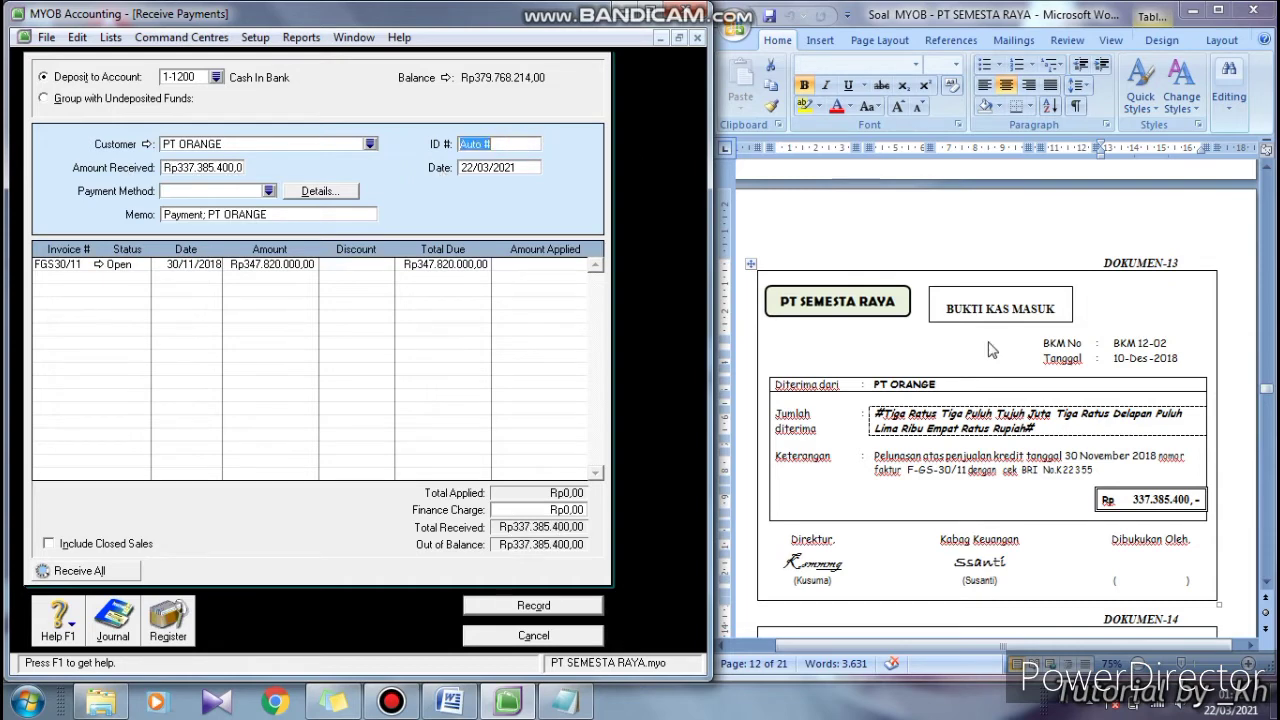
click(1128, 360)
click(1110, 347)
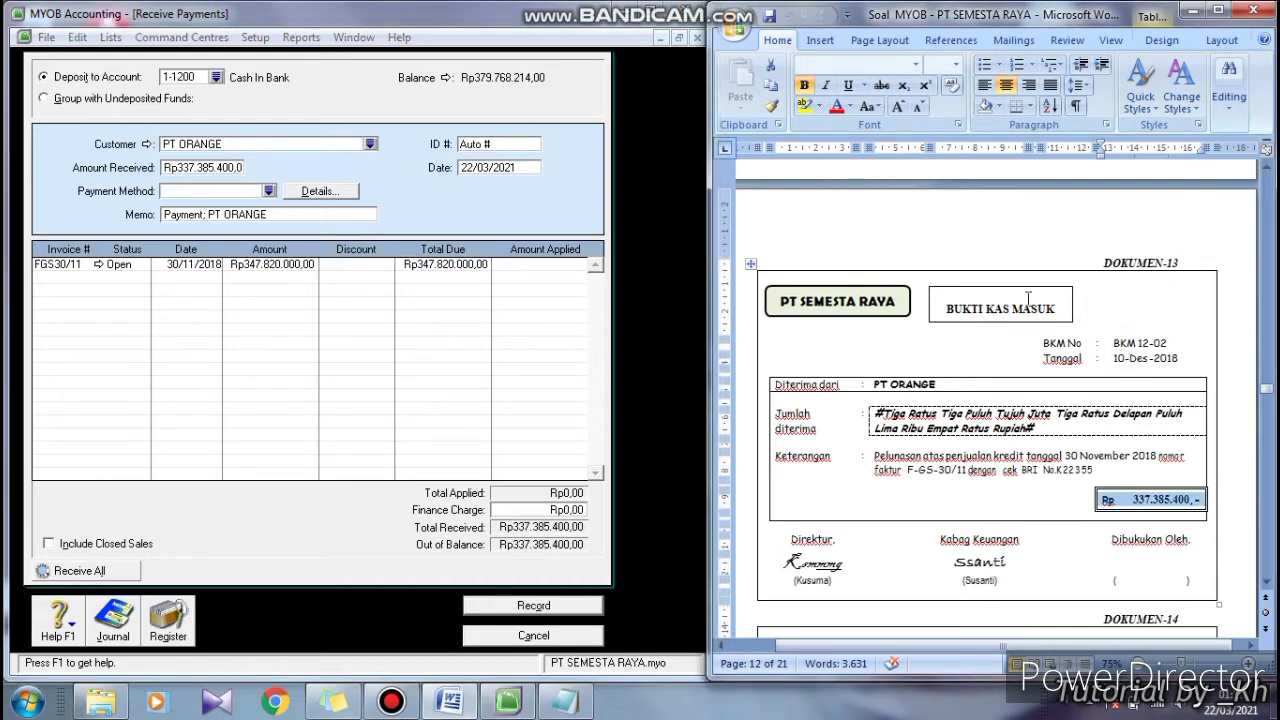
click(500, 143)
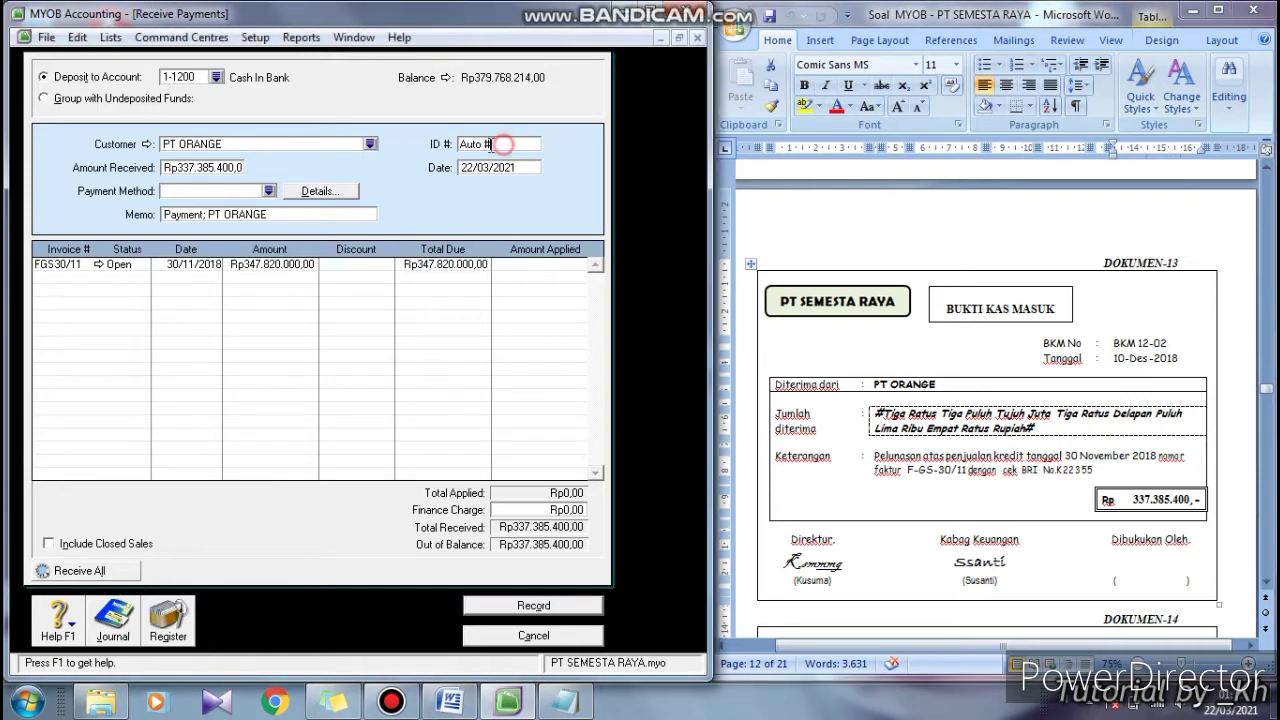
text(BK)
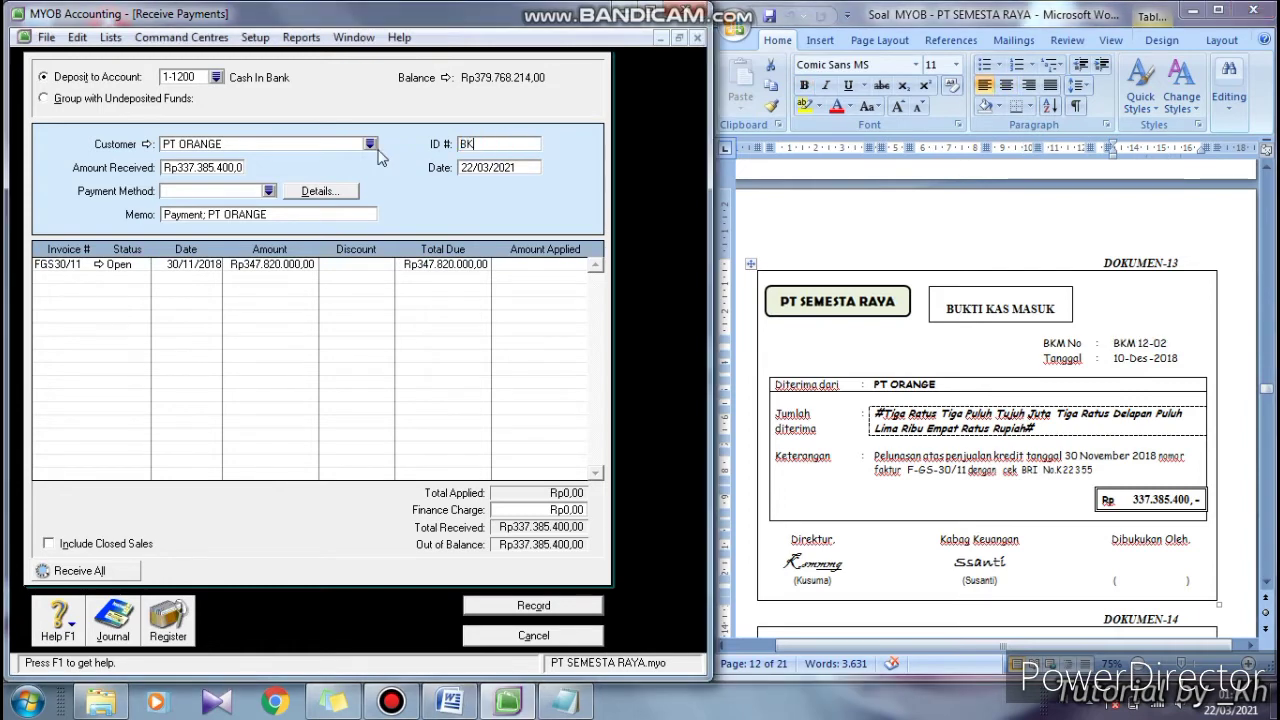
text(M1202)
Set the receipt's date to 10/12/2018, matching the date on DOKUMEN-13
click(532, 170)
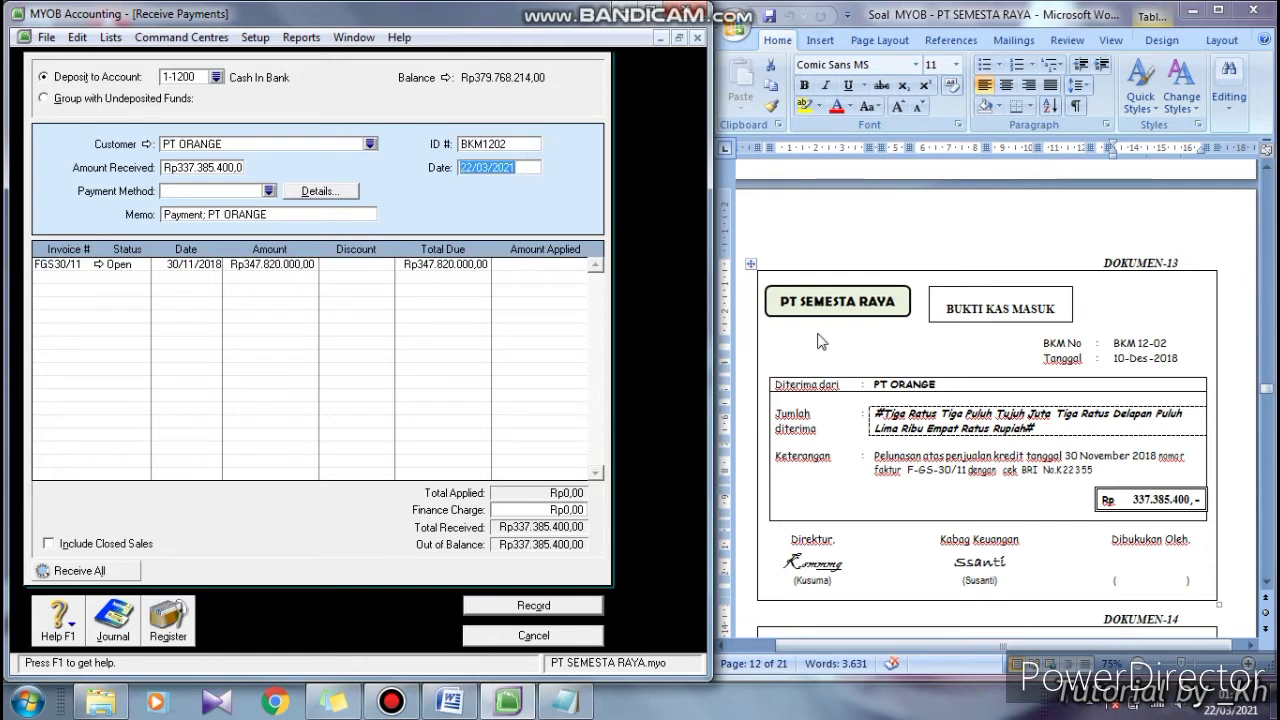
drag(1112, 344, 1114, 358)
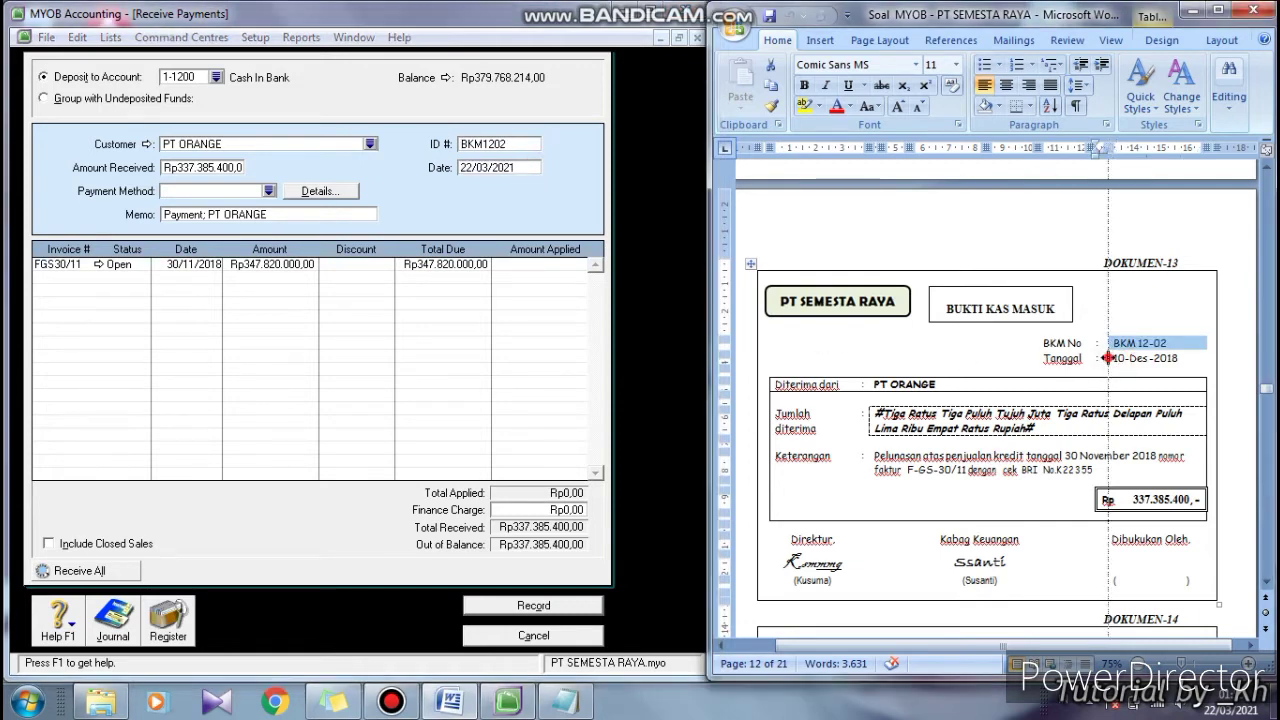
click(1114, 358)
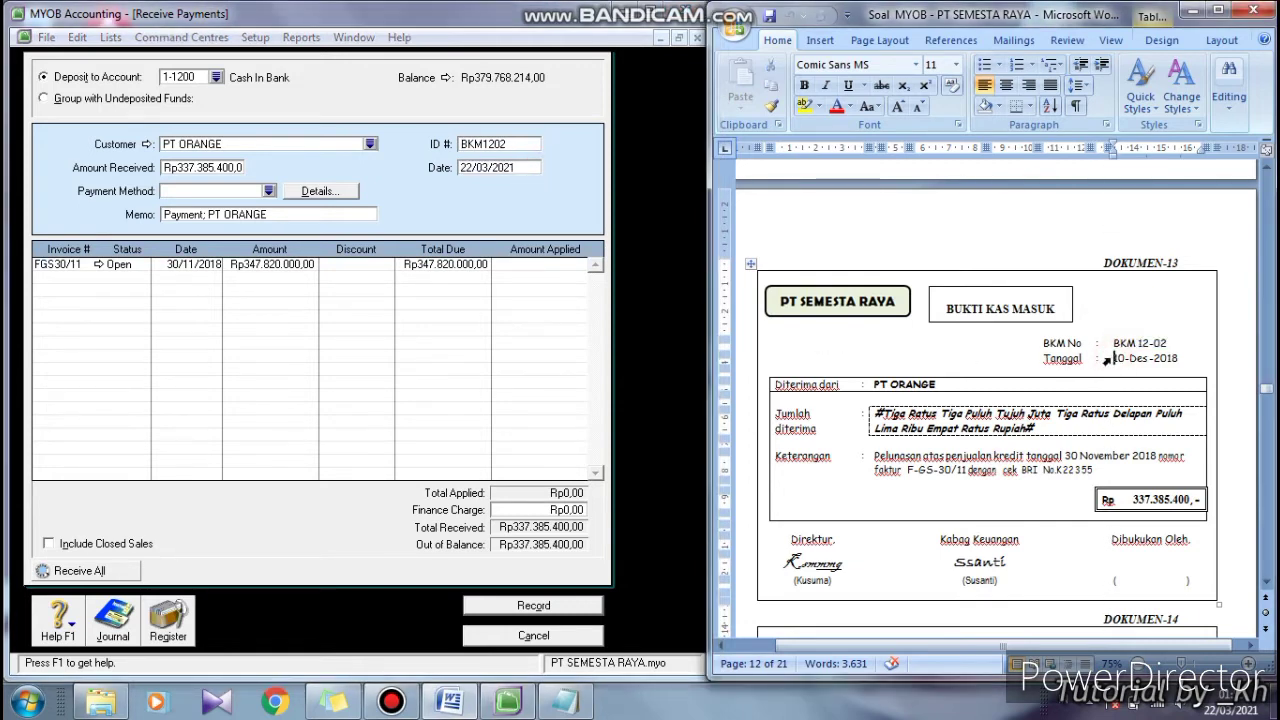
click(1106, 360)
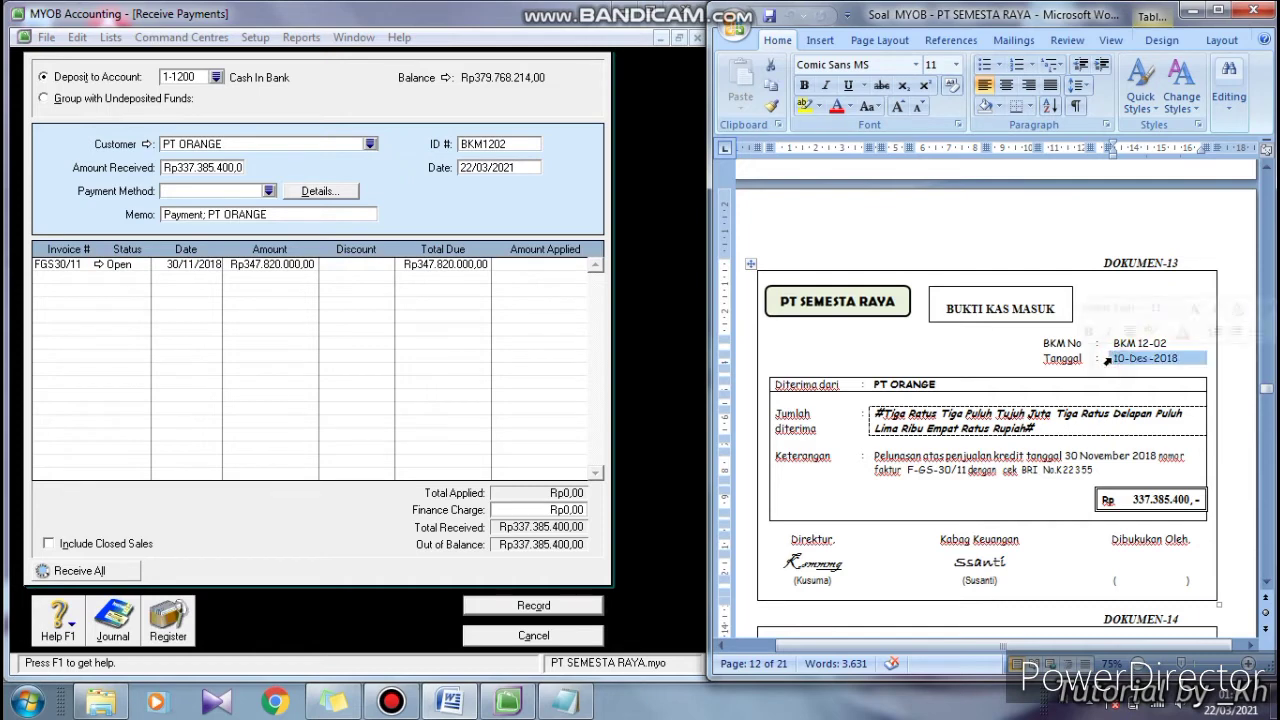
click(517, 171)
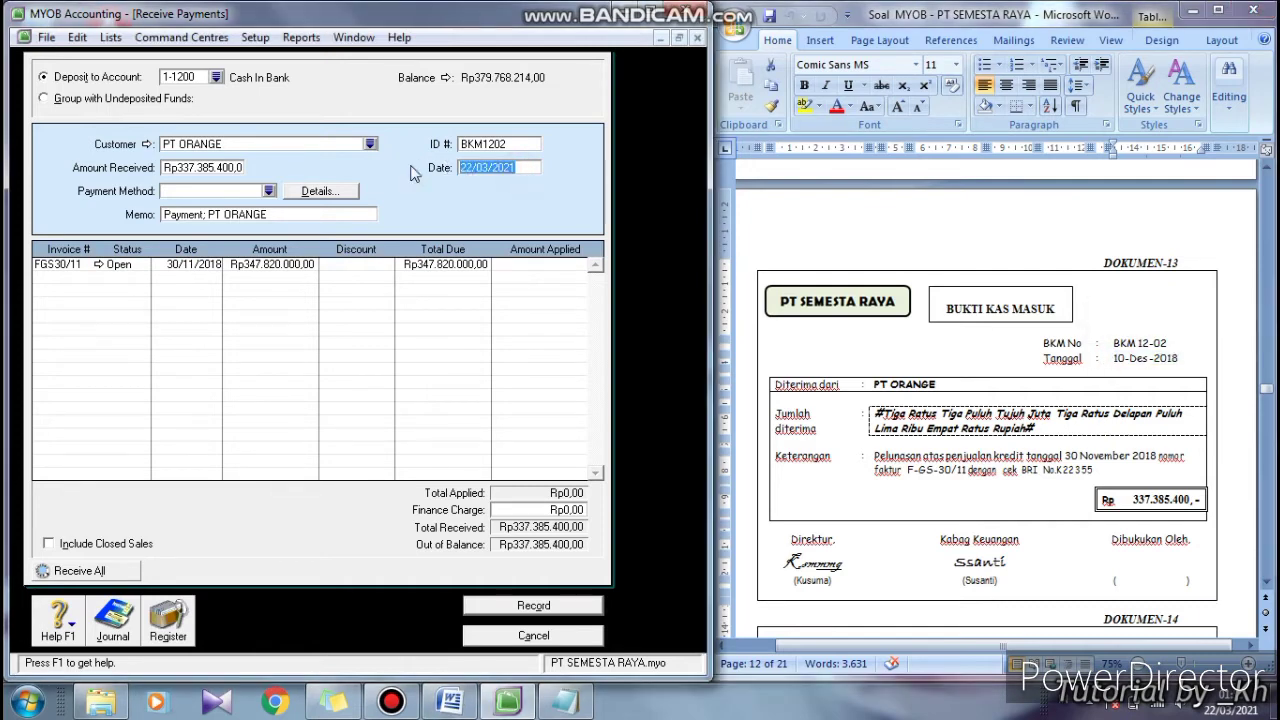
text(10/12/2018)
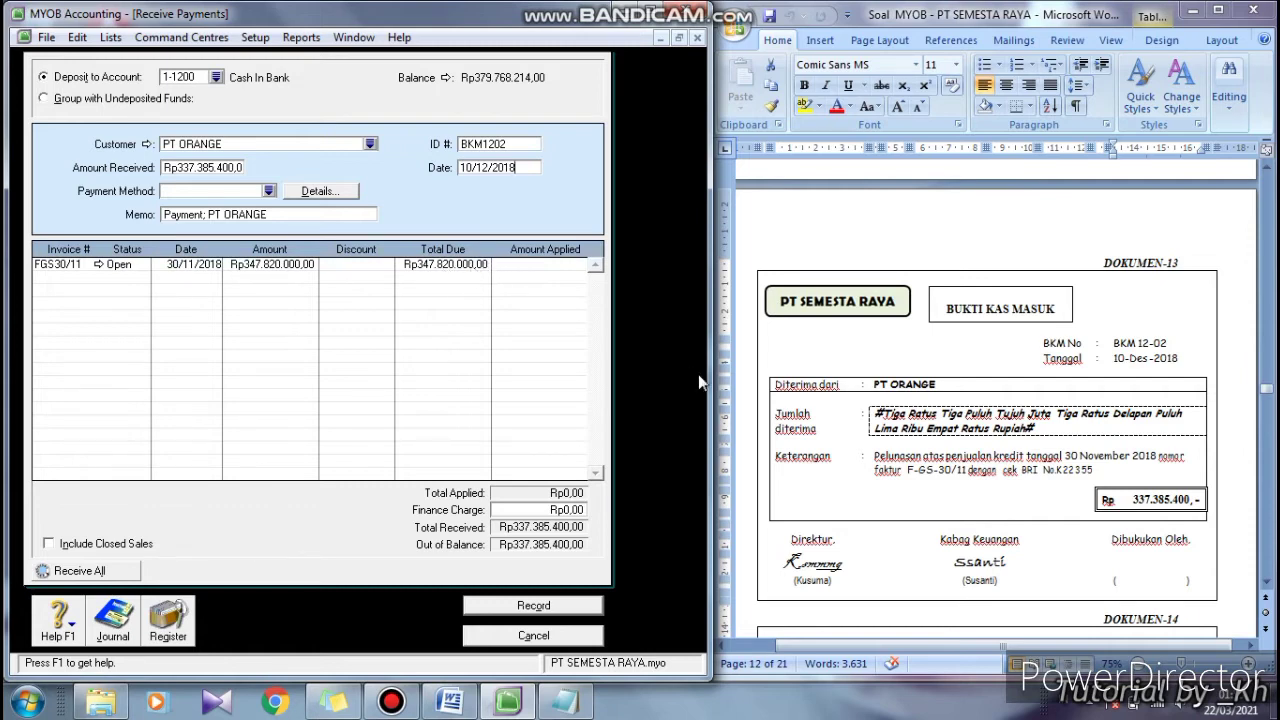
Apply 337.385.400 of the receipt to PT ORANGE's invoice FGS30/11, as described in DOKUMEN-13
click(906, 462)
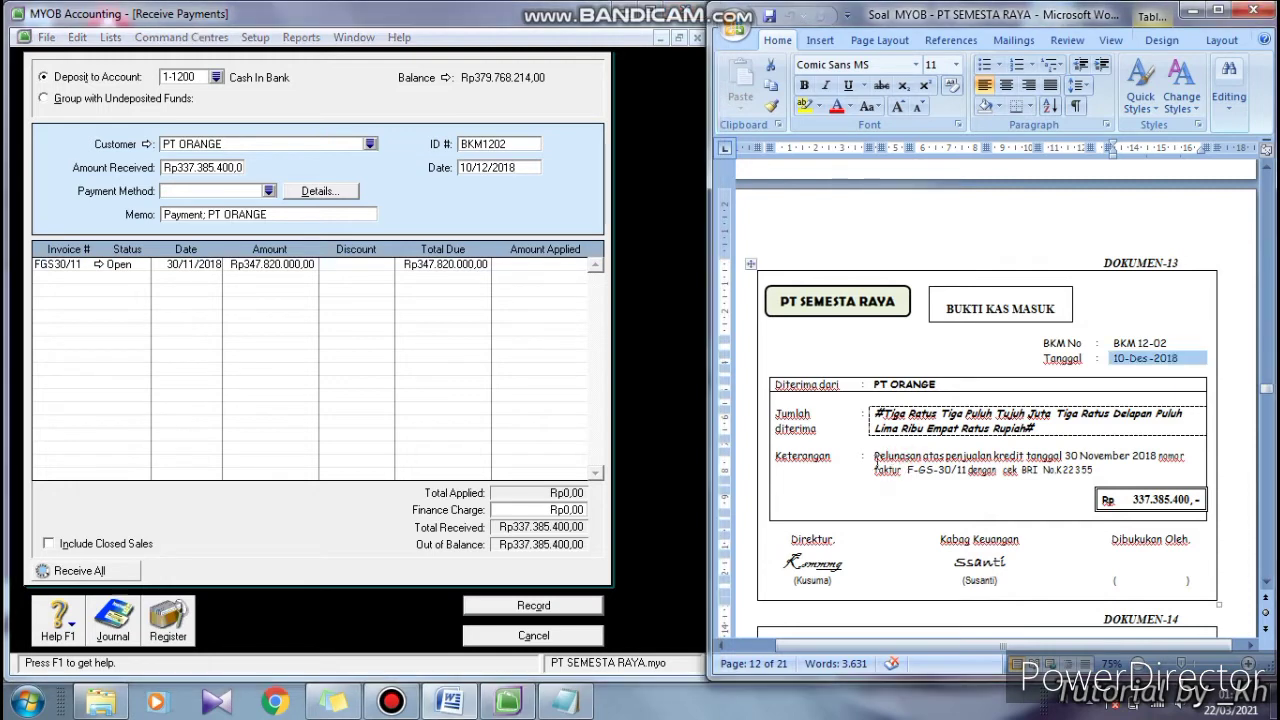
click(866, 462)
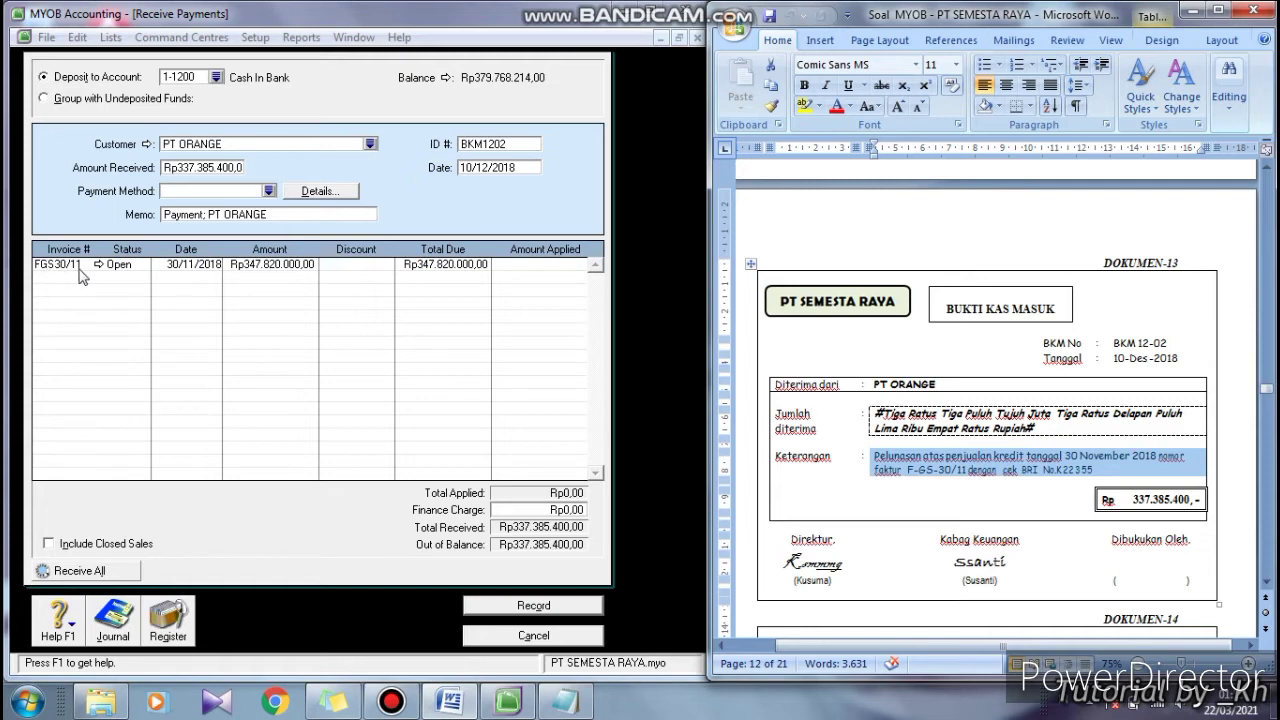
click(541, 266)
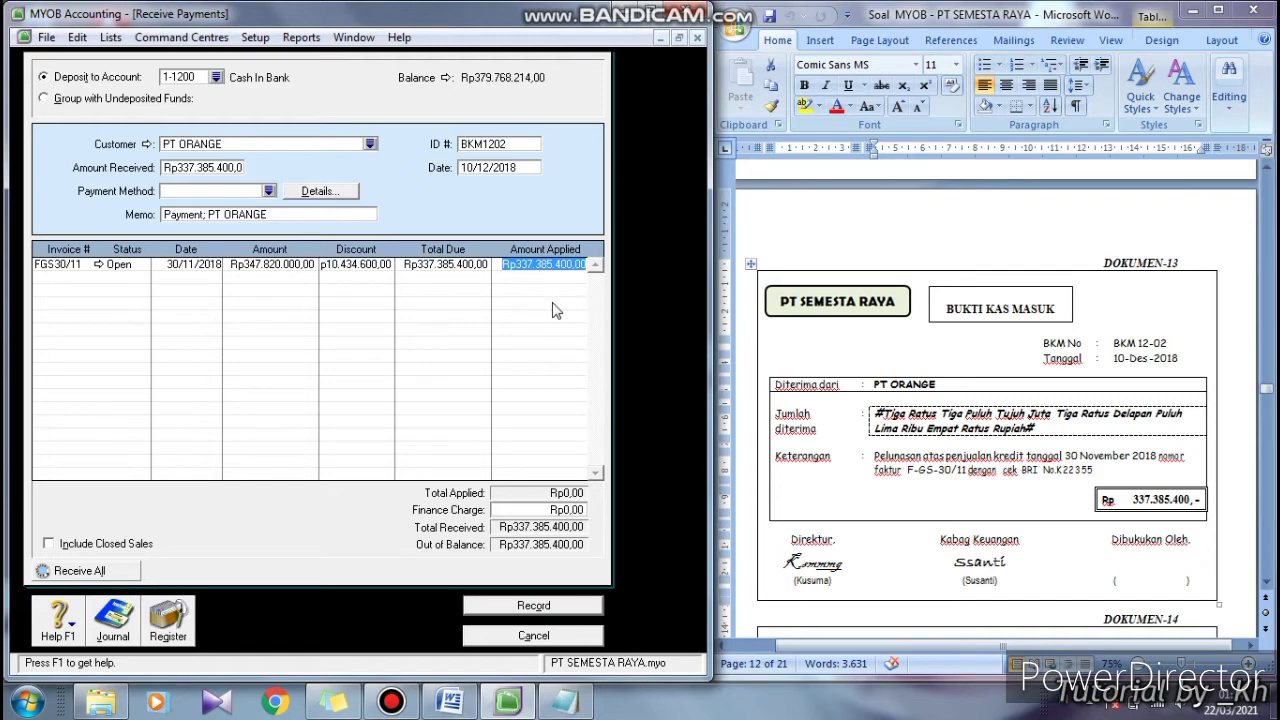
key(Tab)
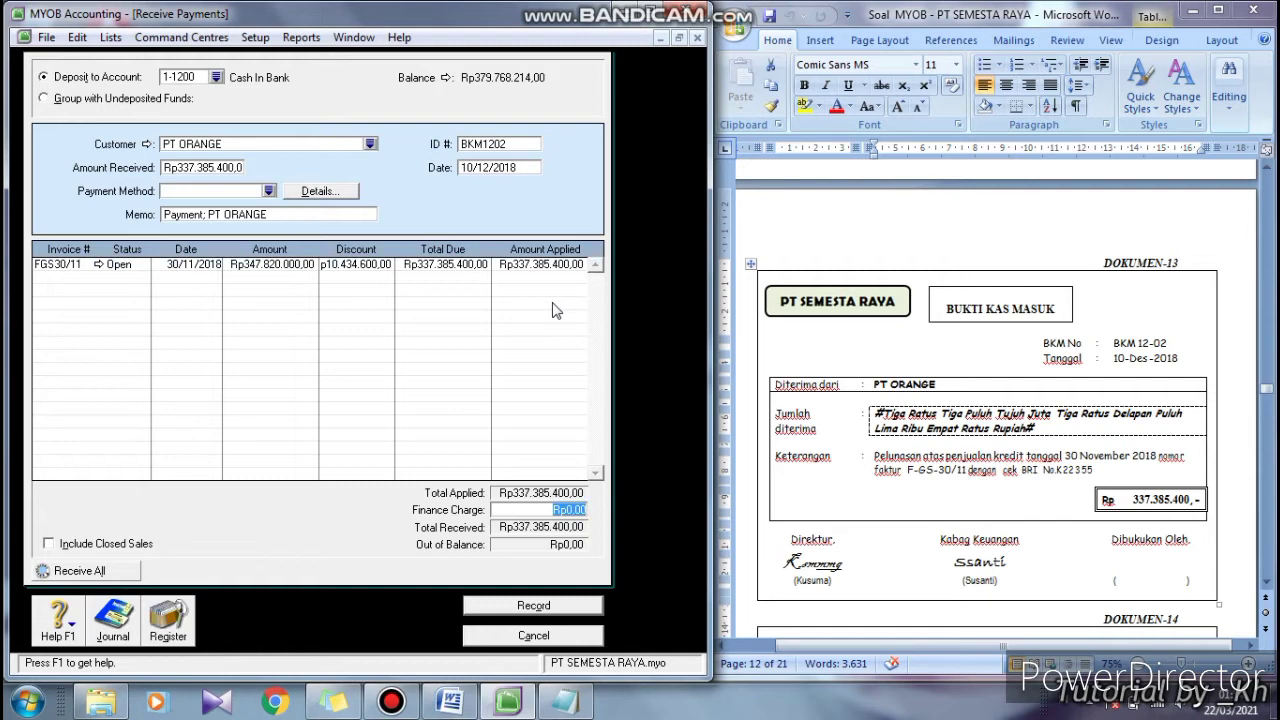
Review the transaction recap, record the PT ORANGE payment with the Print Later option and close Receive Payments
key(ctrl+r)
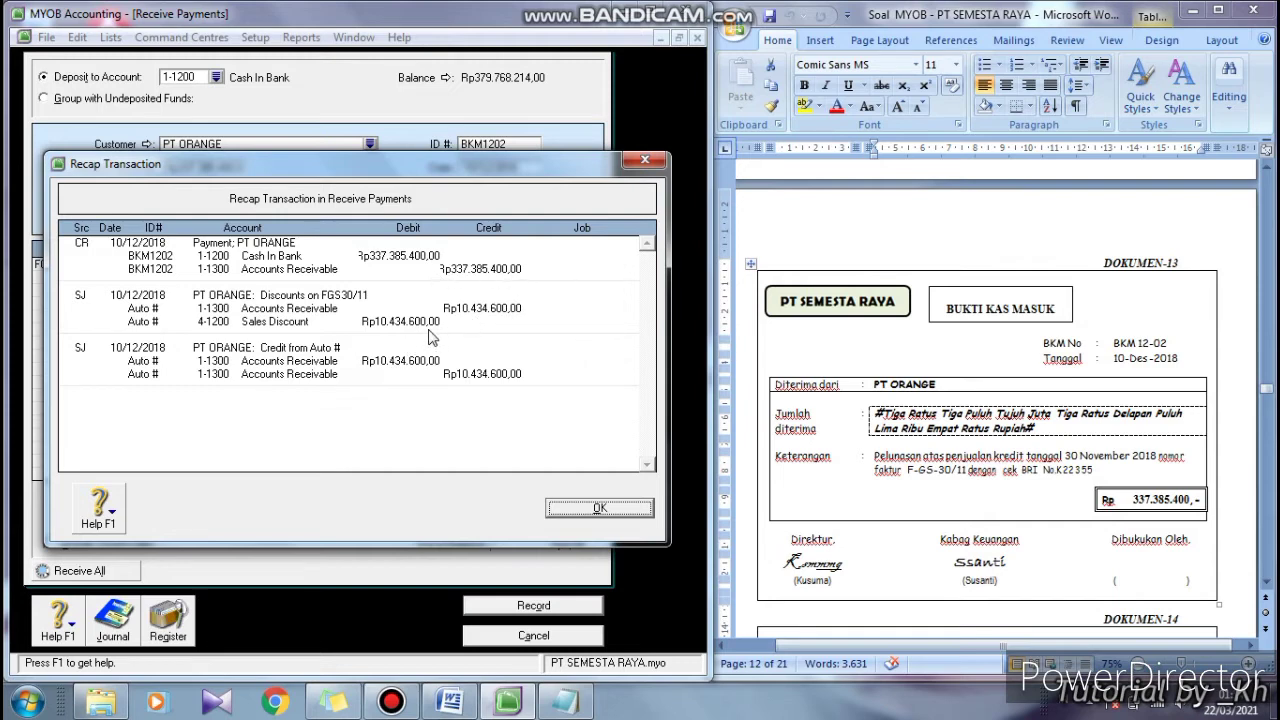
click(588, 510)
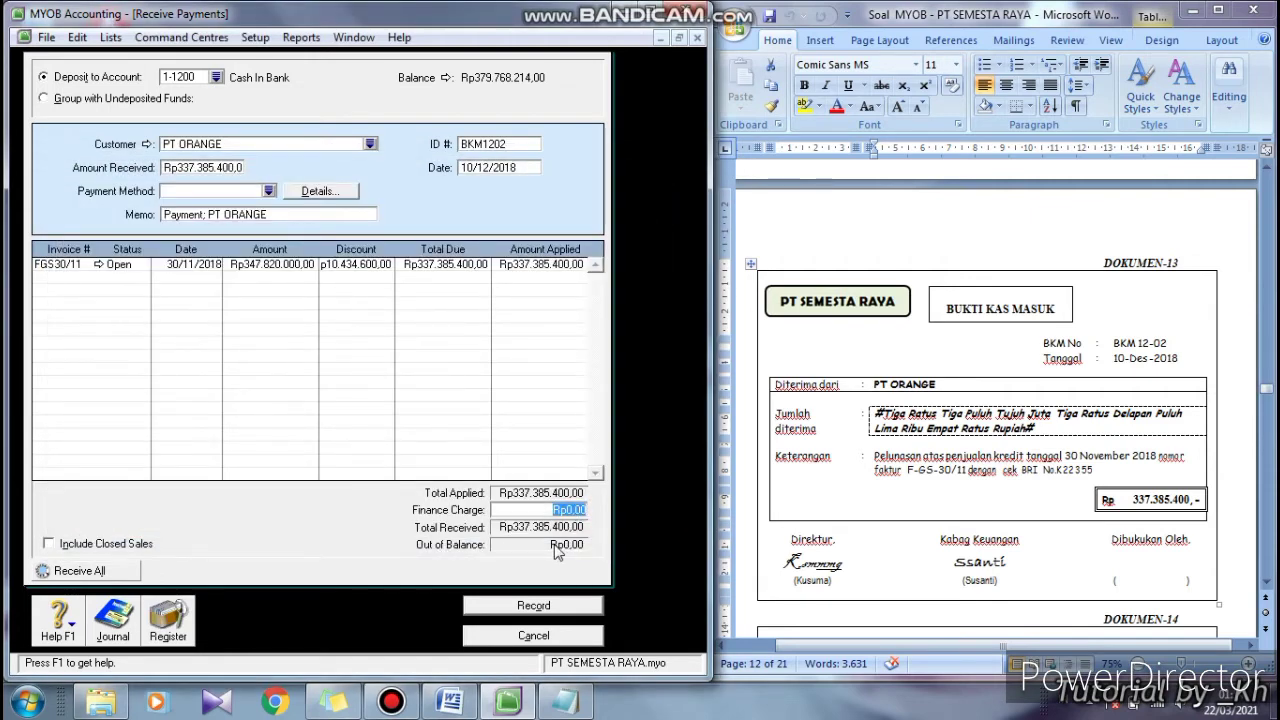
click(575, 610)
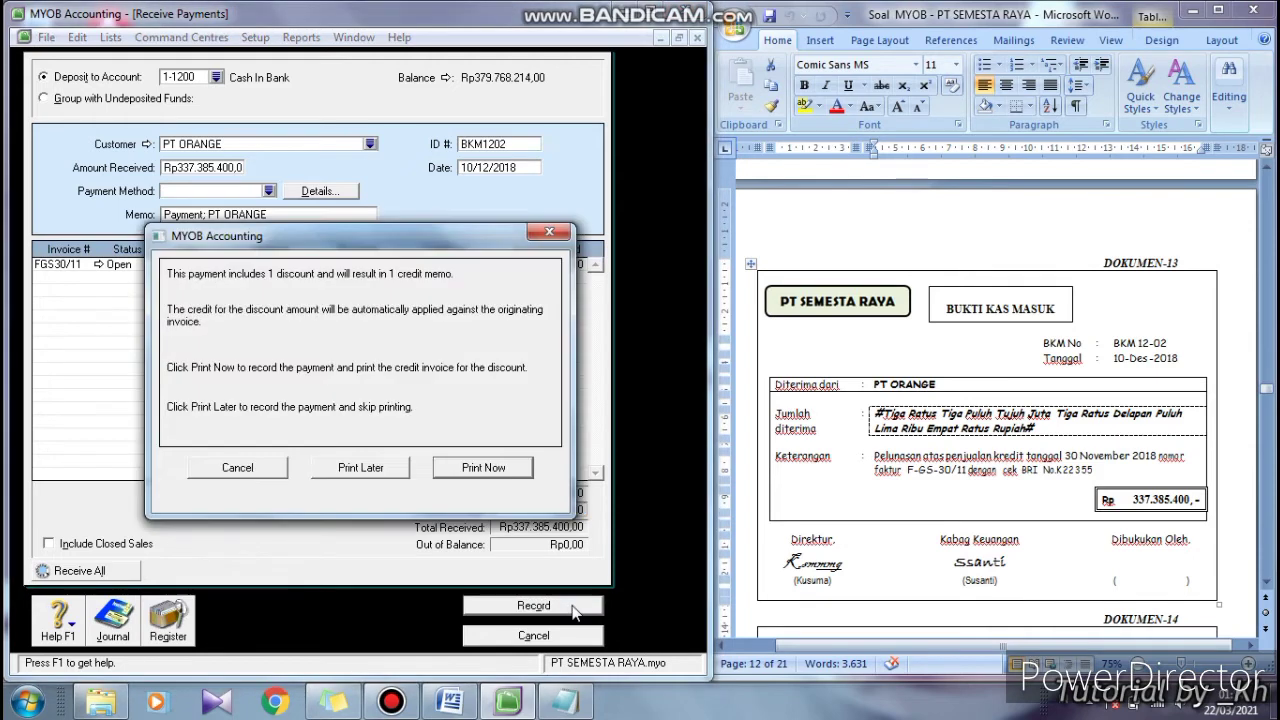
click(393, 473)
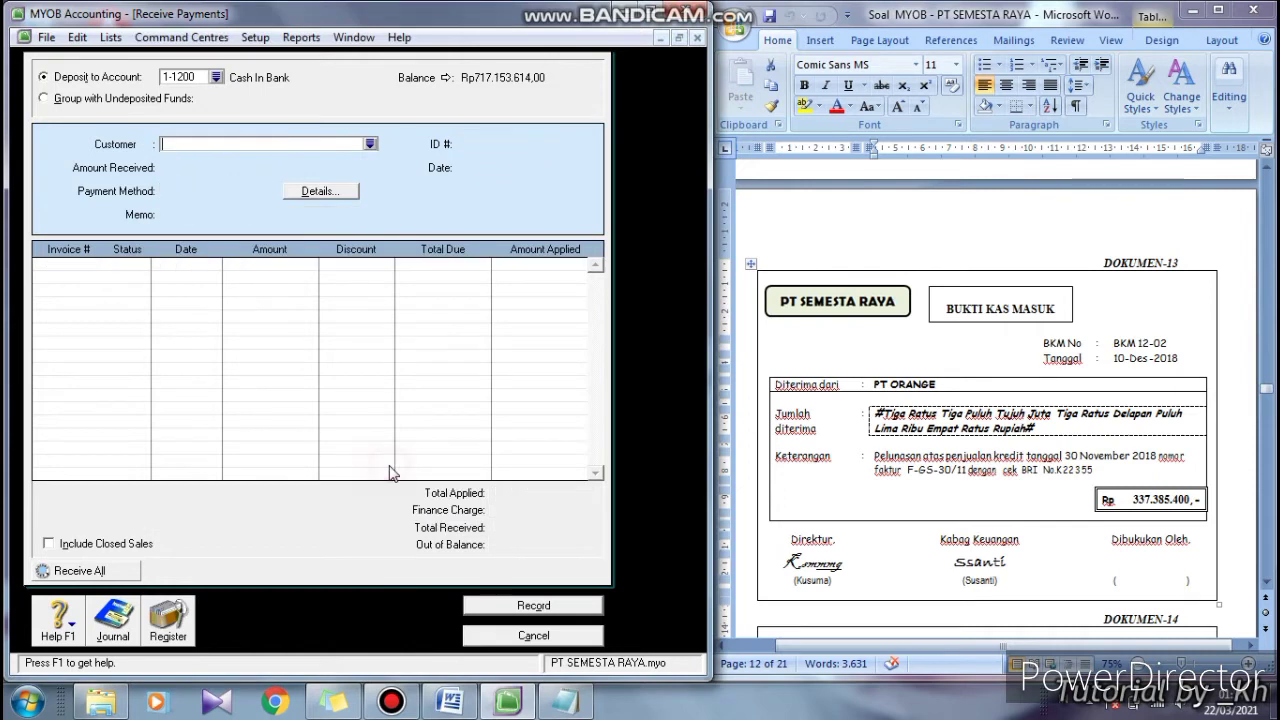
click(533, 636)
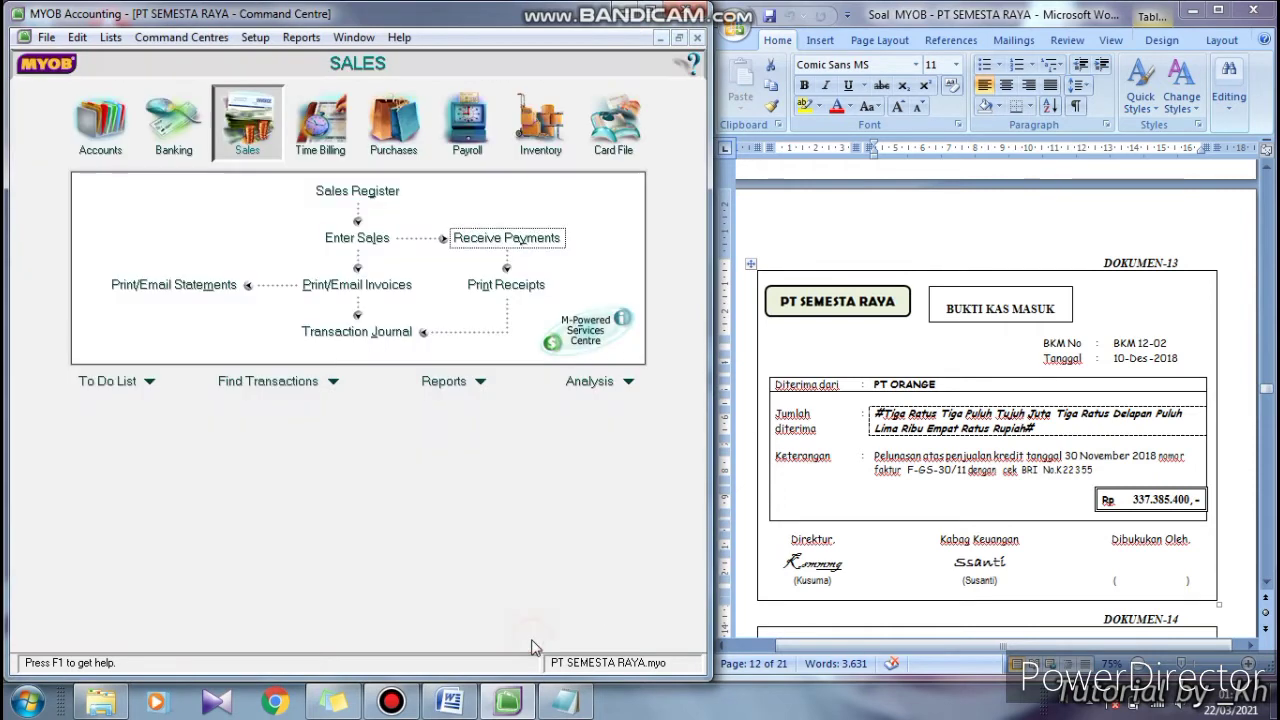
Check cash payment voucher DOKUMEN-14 in the Word document and start a Pay Bills entry in MYOB Accounting for supplier PT BAGASKARA
drag(1267, 588, 1267, 588)
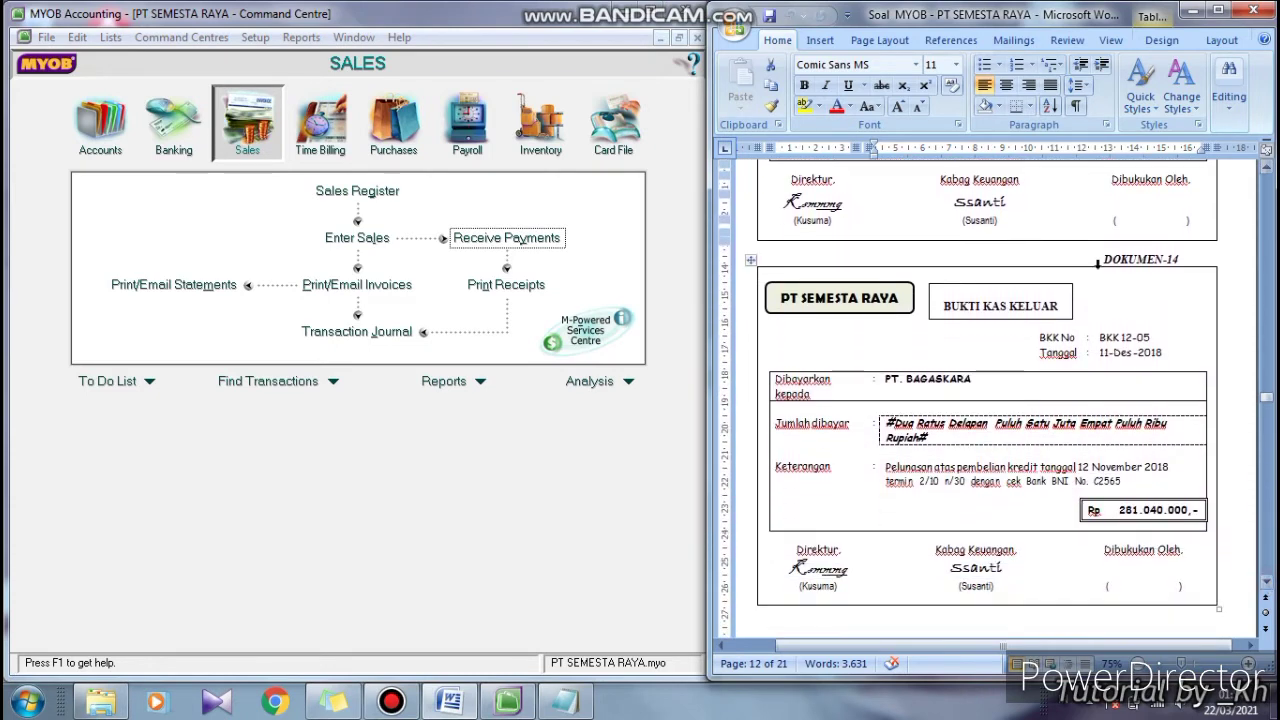
triple_click(1195, 265)
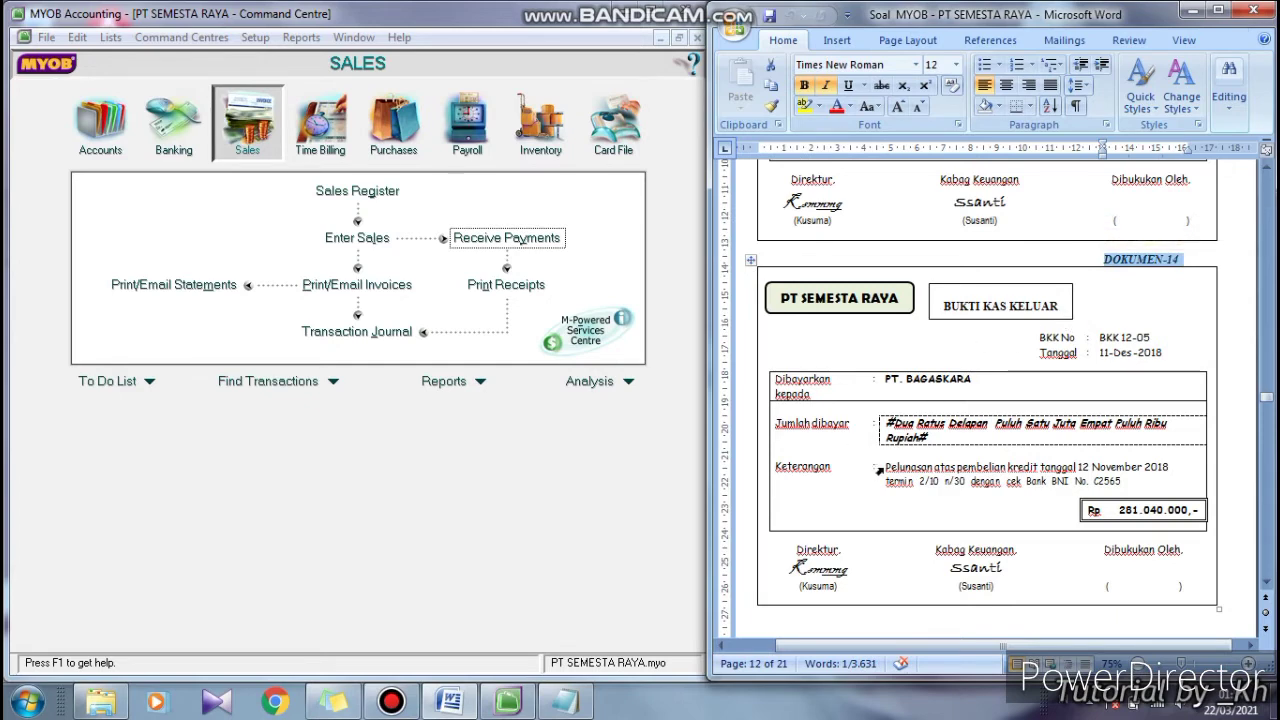
click(878, 468)
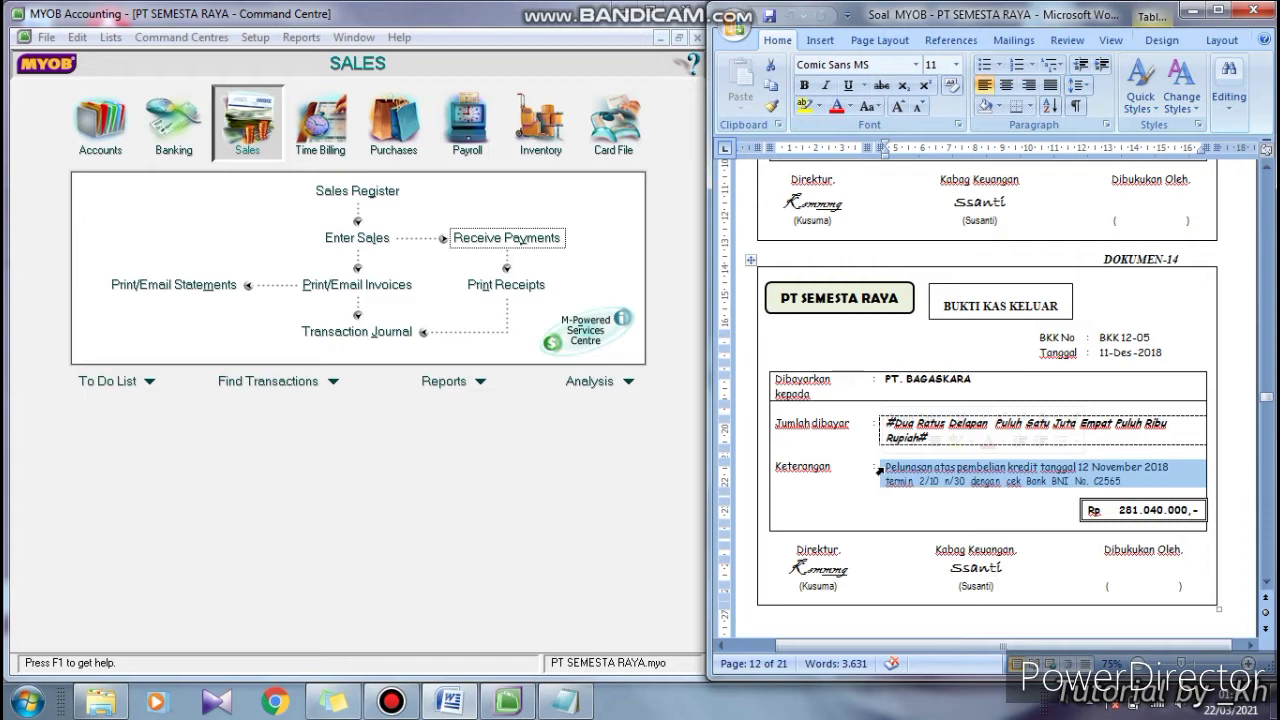
click(492, 457)
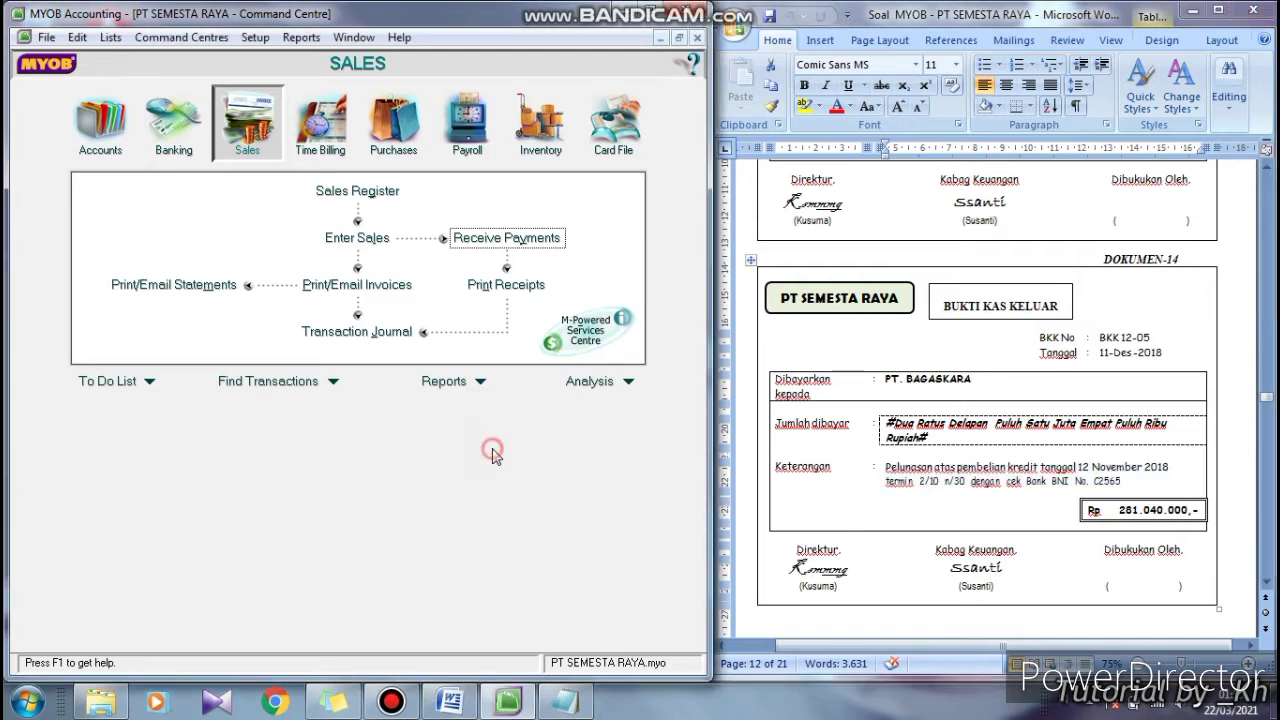
click(405, 145)
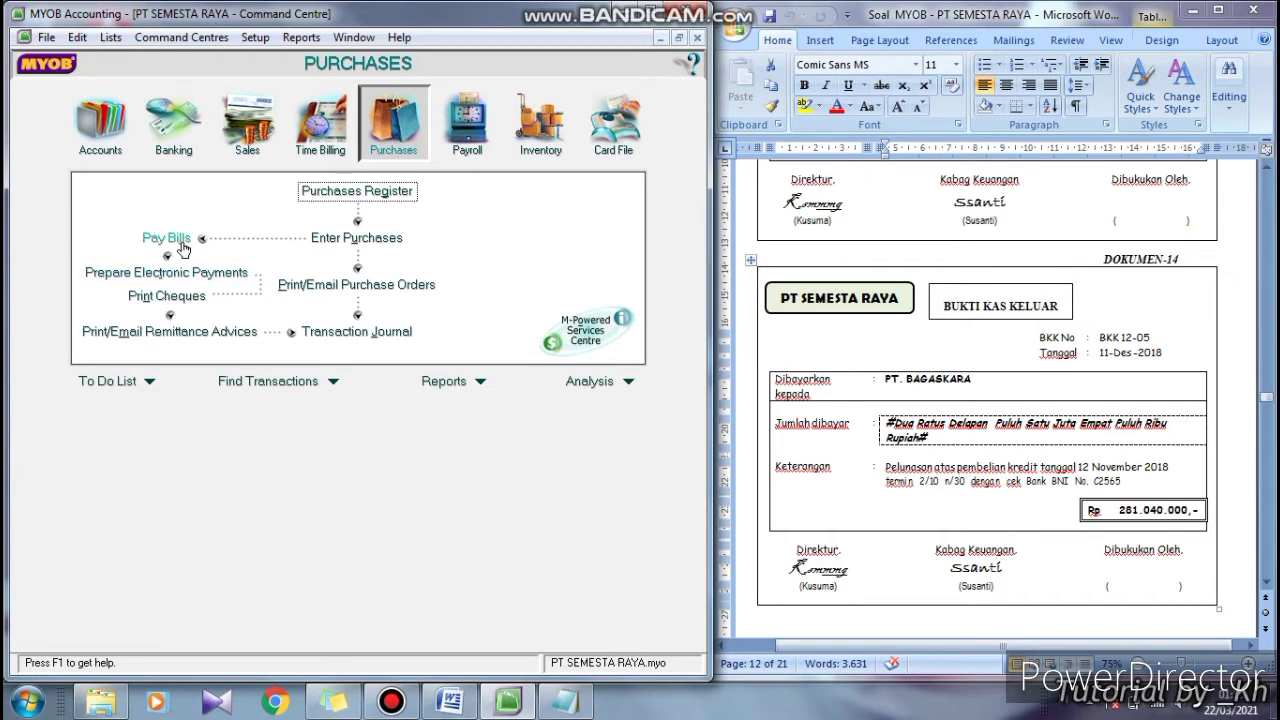
click(165, 238)
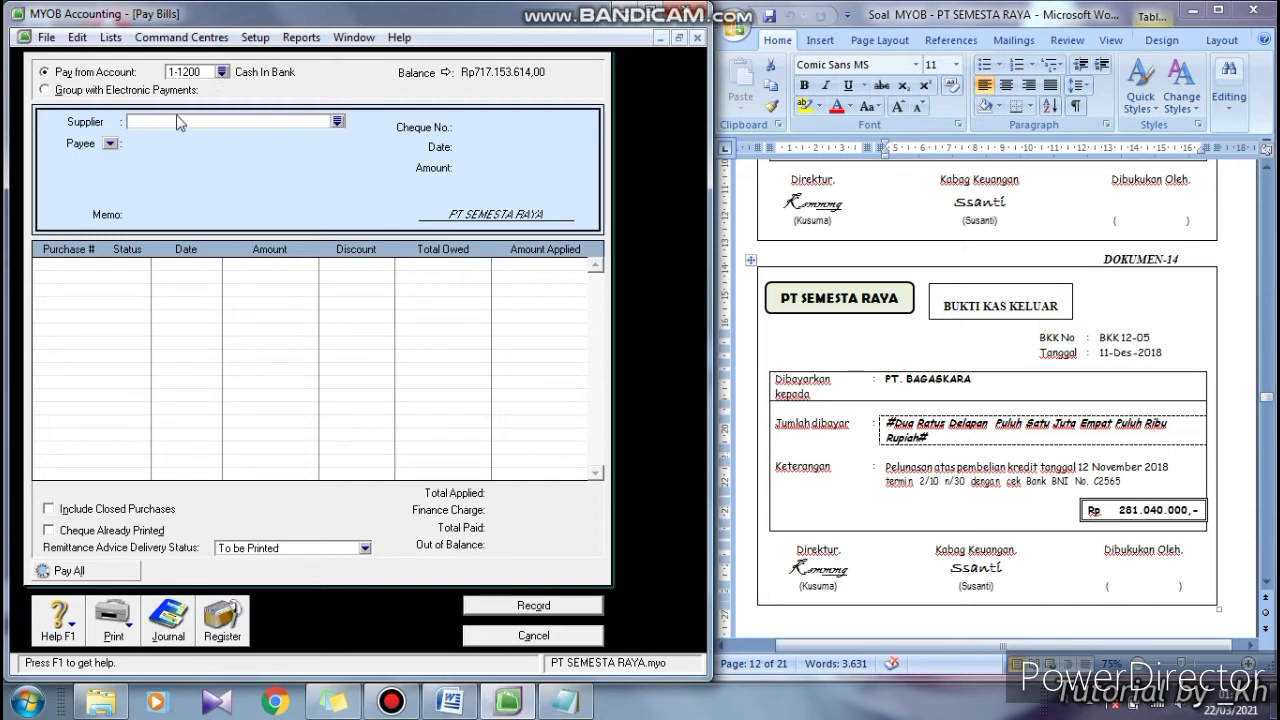
click(337, 122)
click(884, 390)
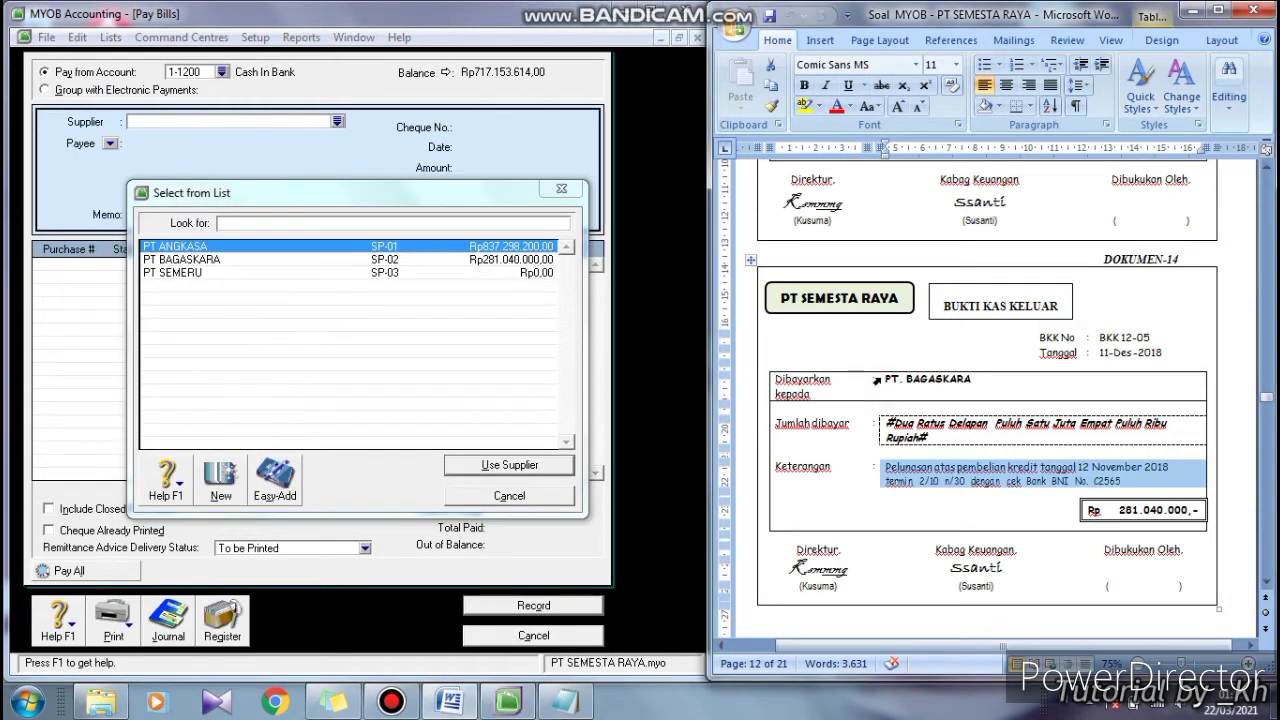
click(877, 380)
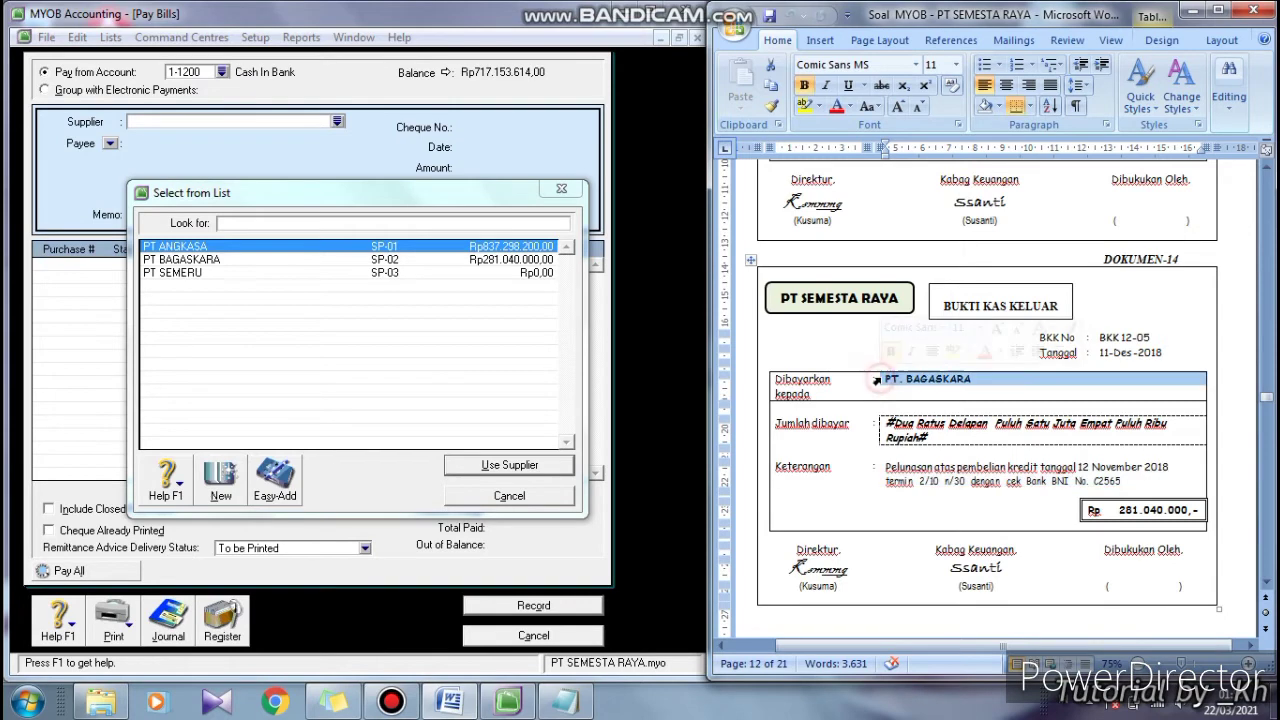
click(512, 469)
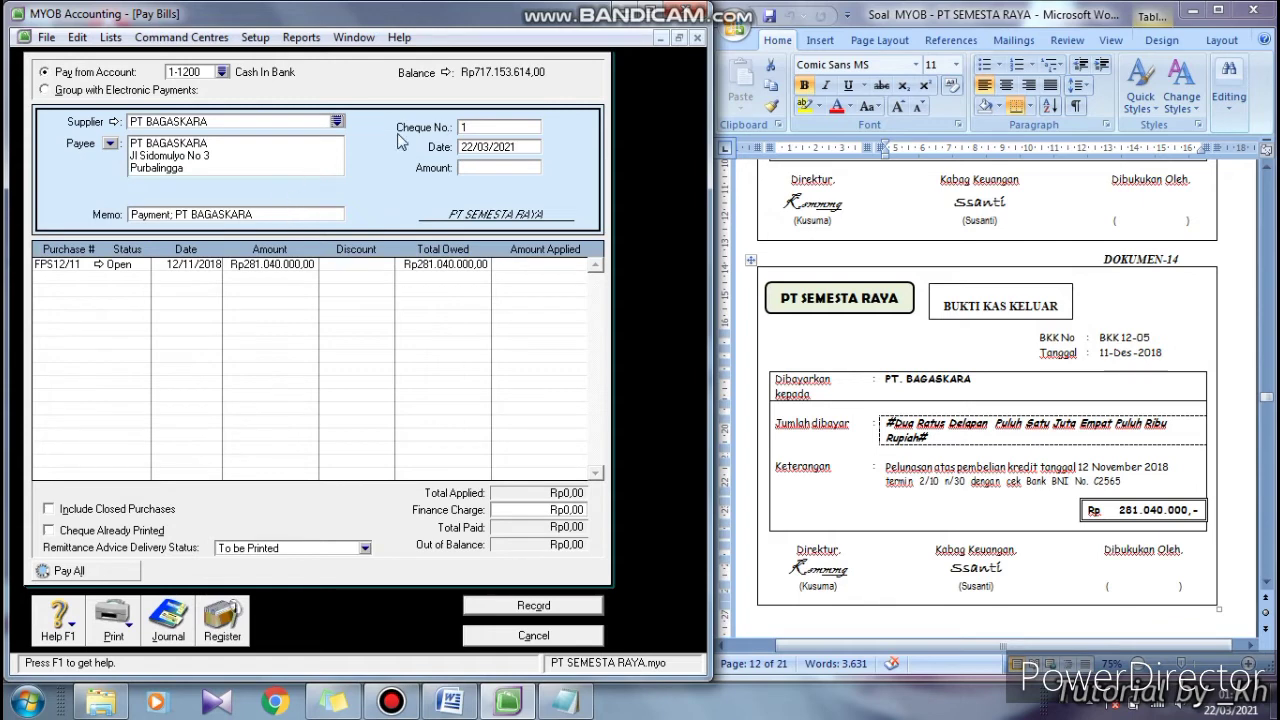
Set the payment's cheque number to BKK1205, following the BKK number in DOKUMEN-14
click(474, 132)
click(1112, 340)
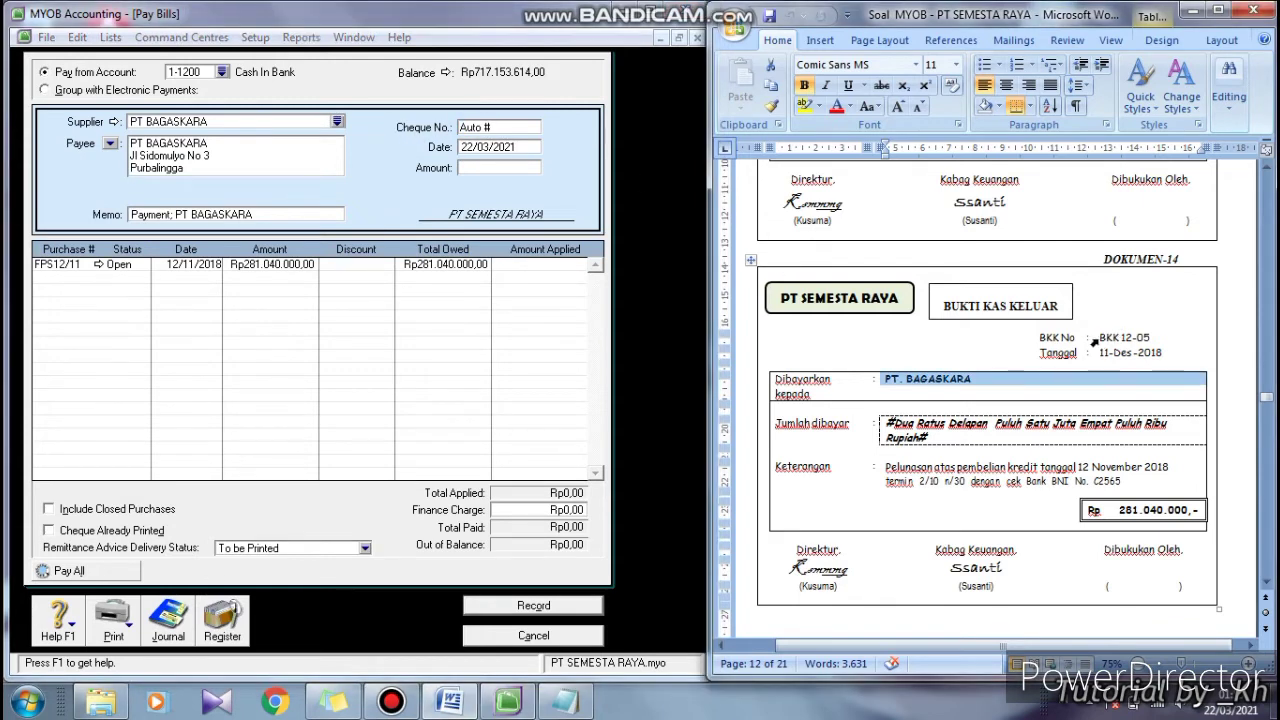
click(1094, 341)
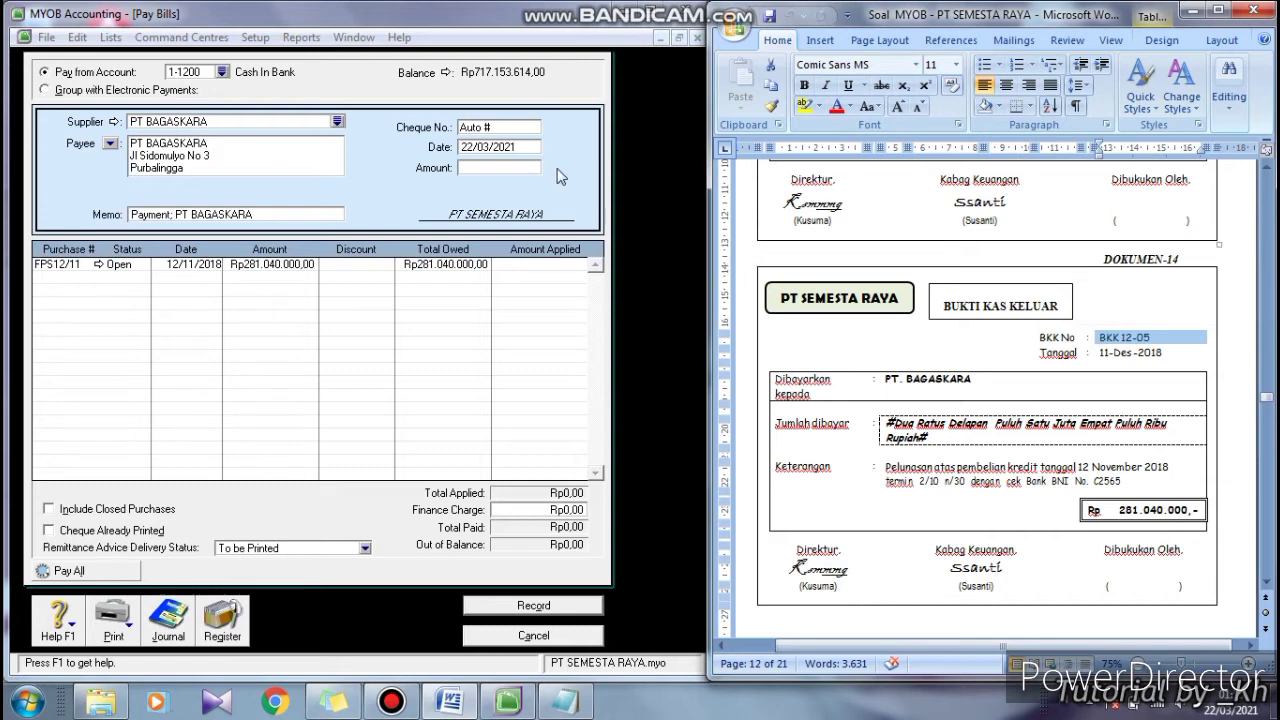
click(509, 131)
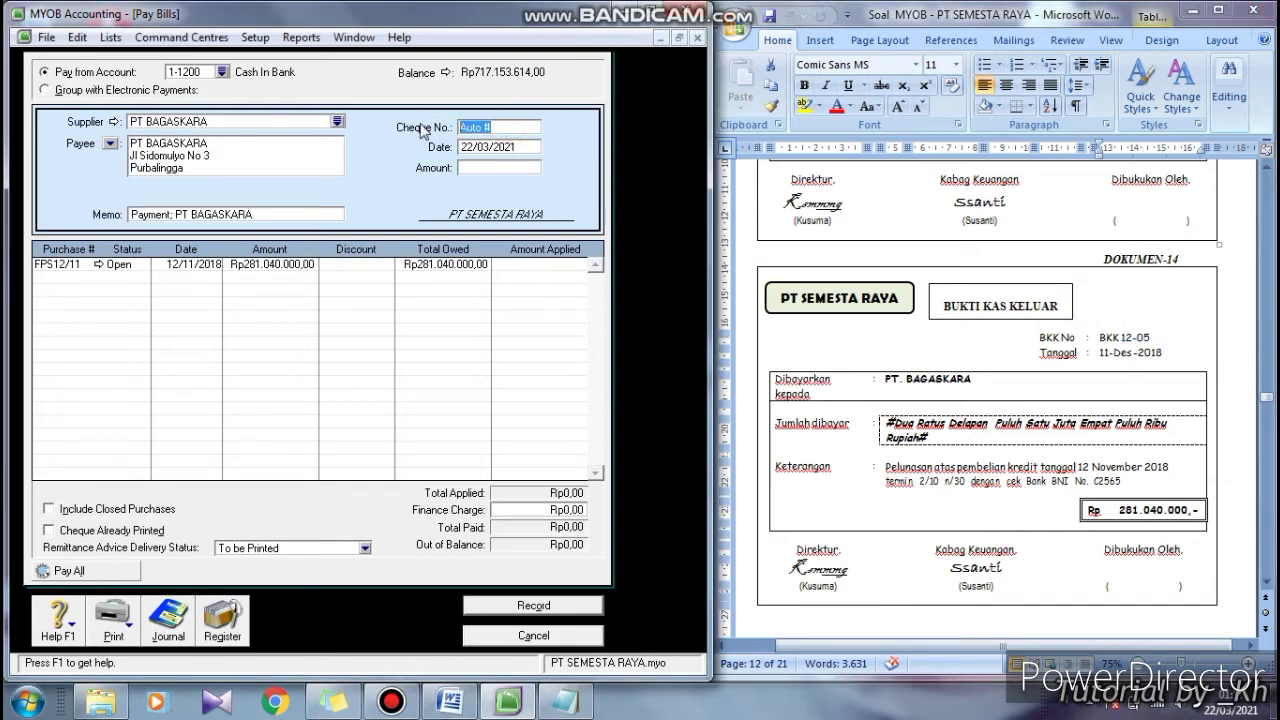
text(BKK1205)
Set the payment's date to 11/12/2018, as given in DOKUMEN-14
click(518, 152)
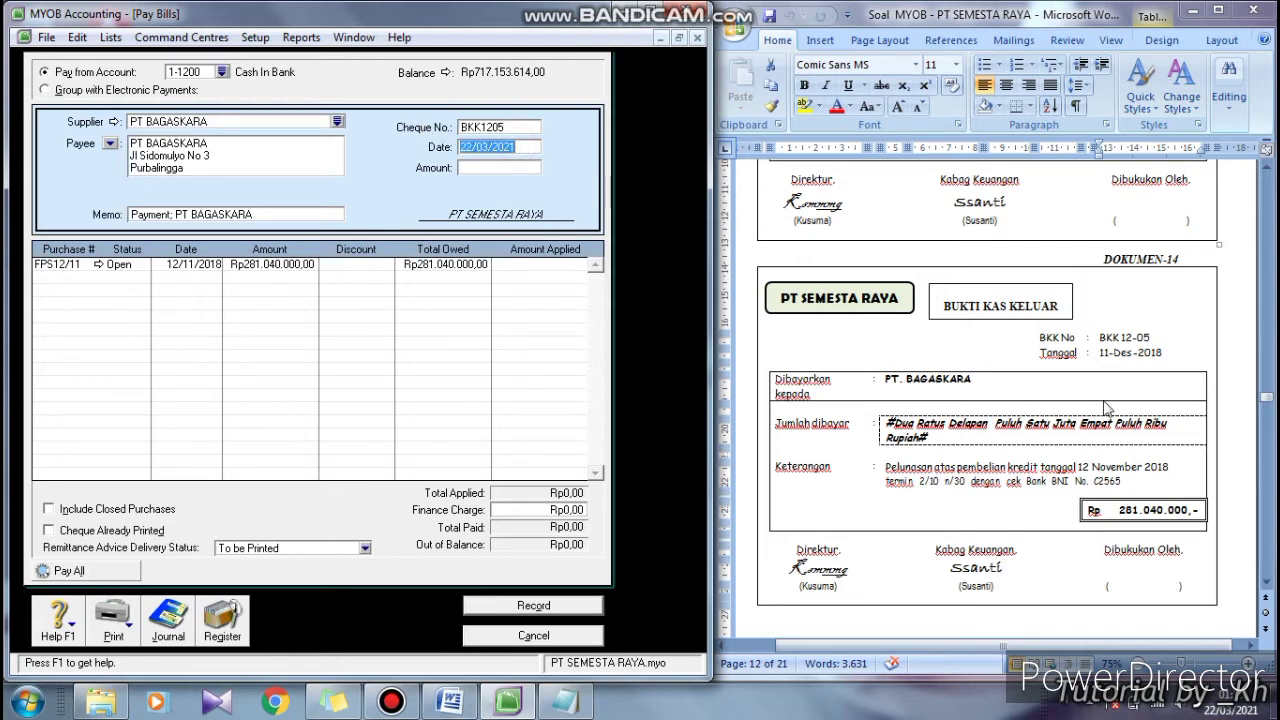
triple_click(1097, 352)
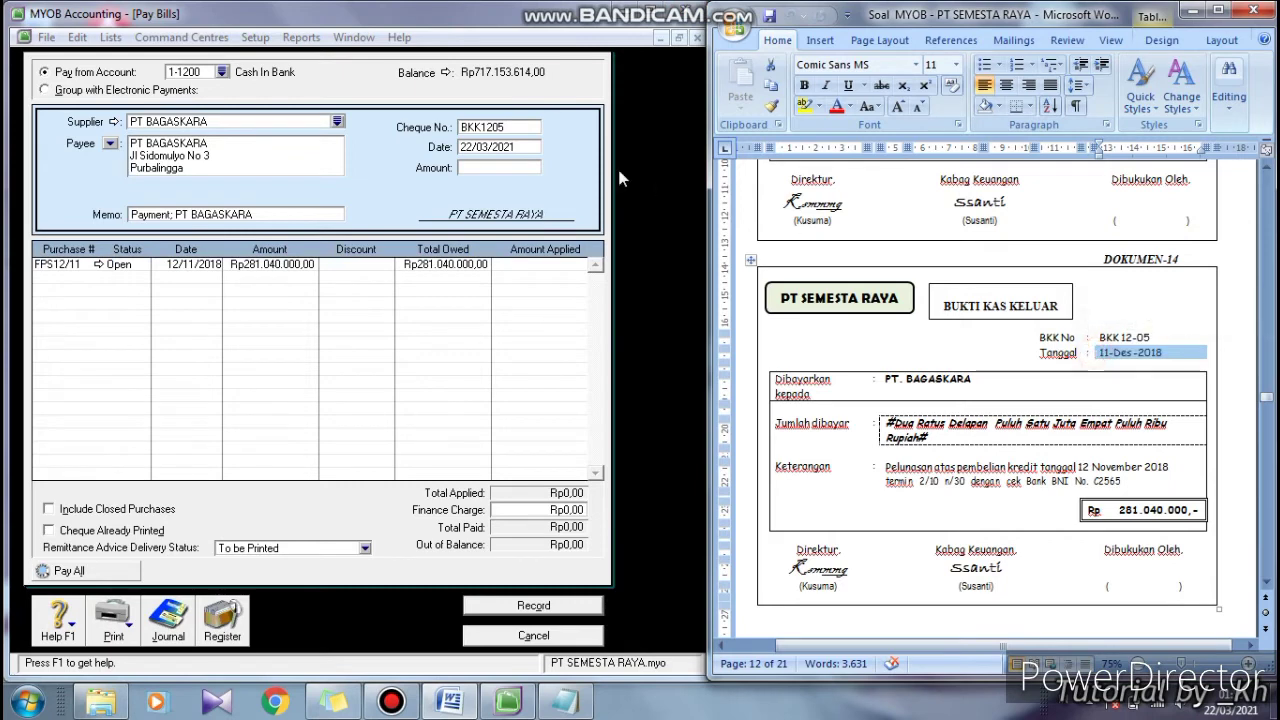
click(530, 142)
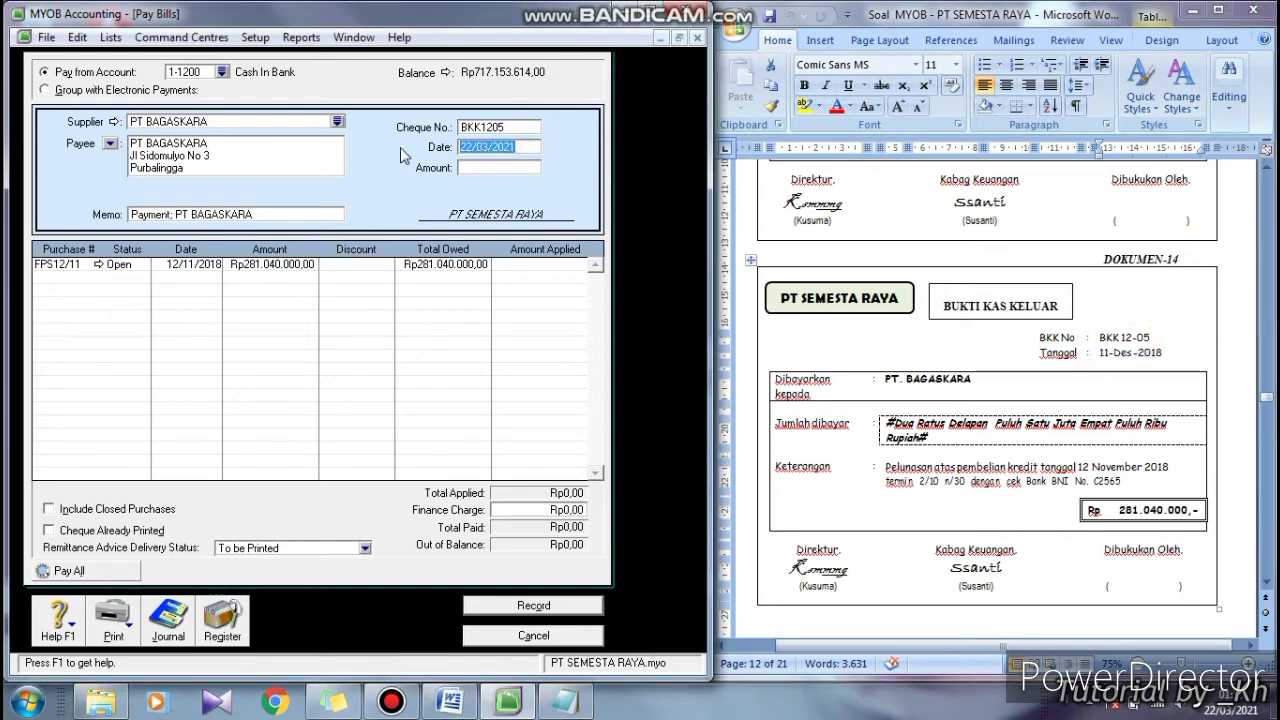
text(11/2/2018)
click(481, 147)
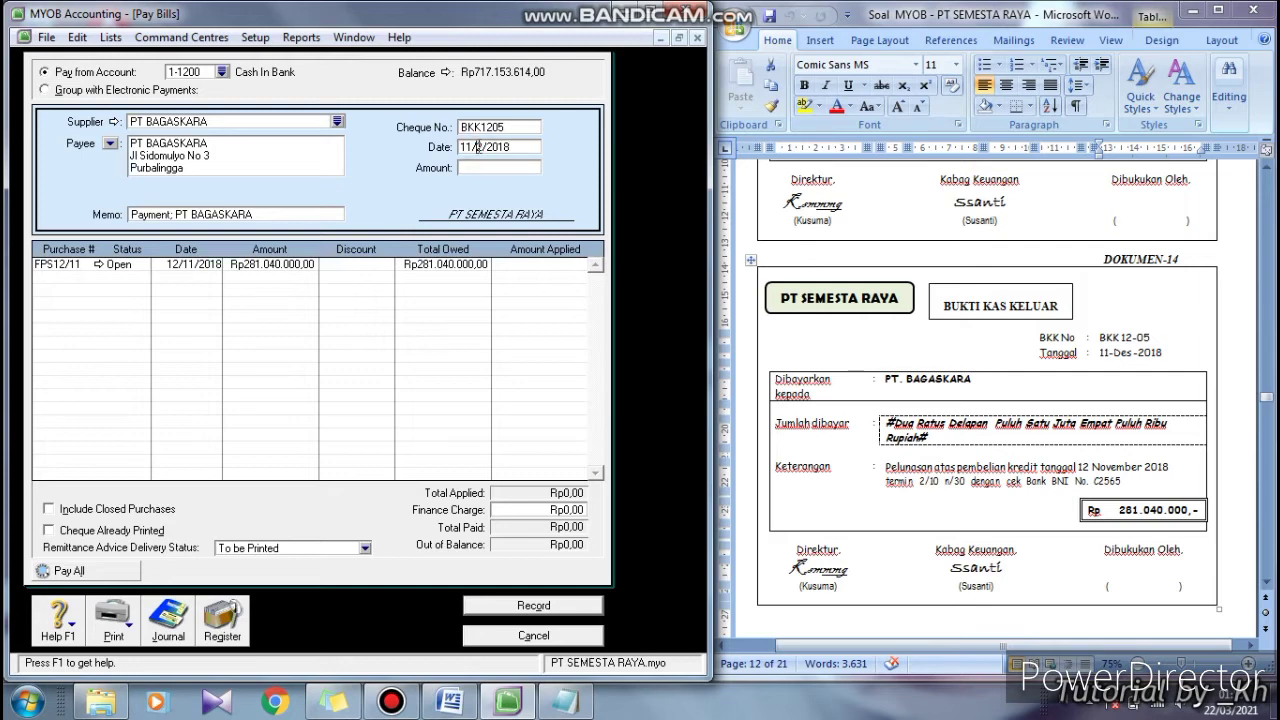
text(1)
Set the payment's amount to Rp281.040.000, as given in DOKUMEN-14
click(486, 168)
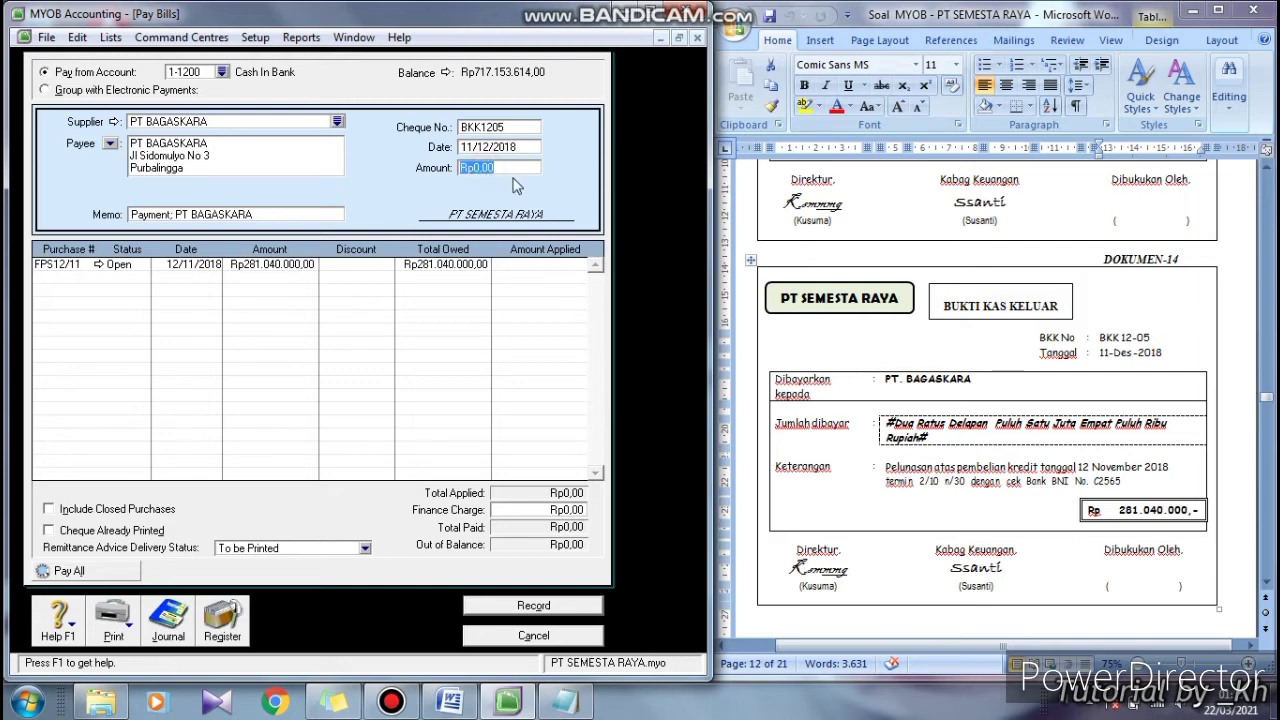
click(1132, 505)
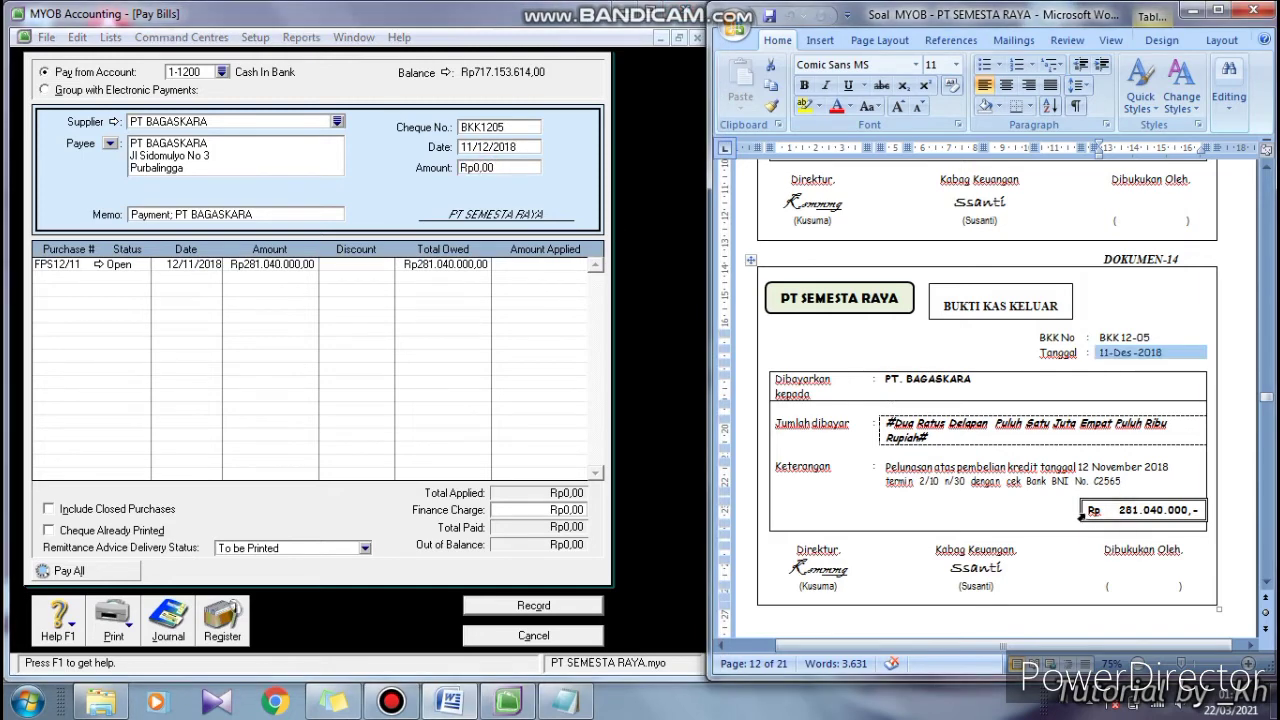
click(1080, 515)
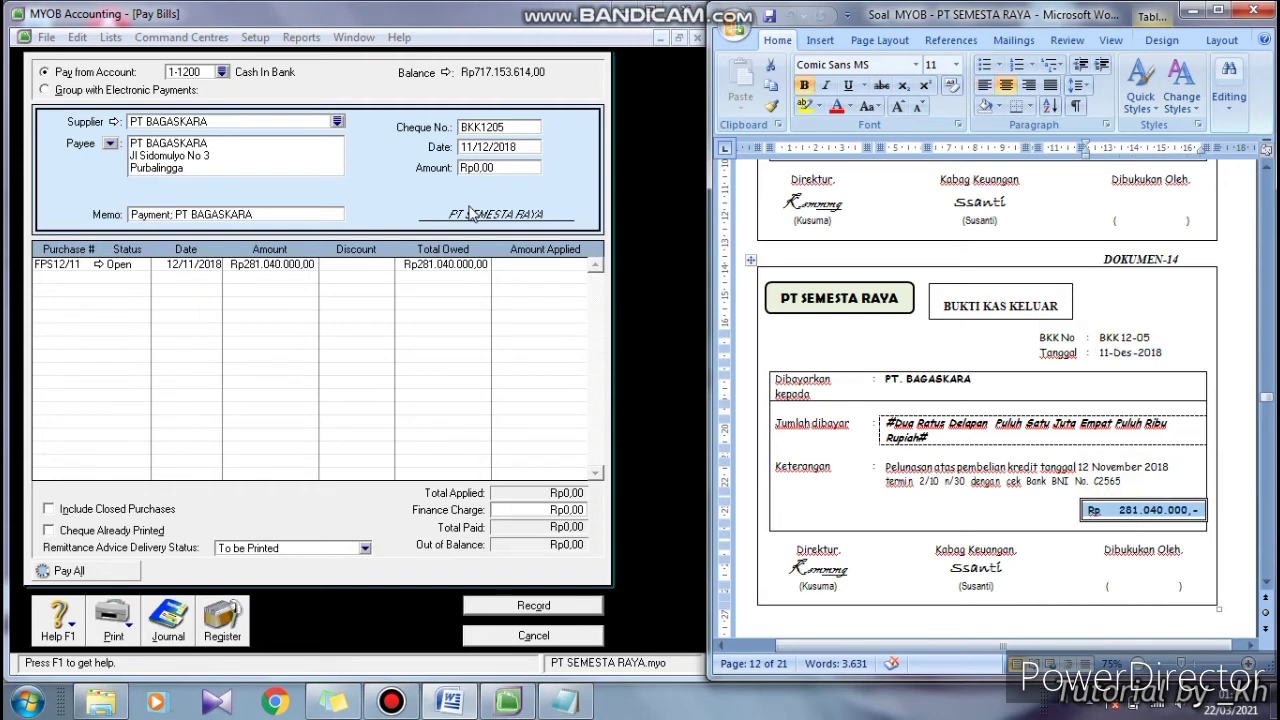
click(410, 170)
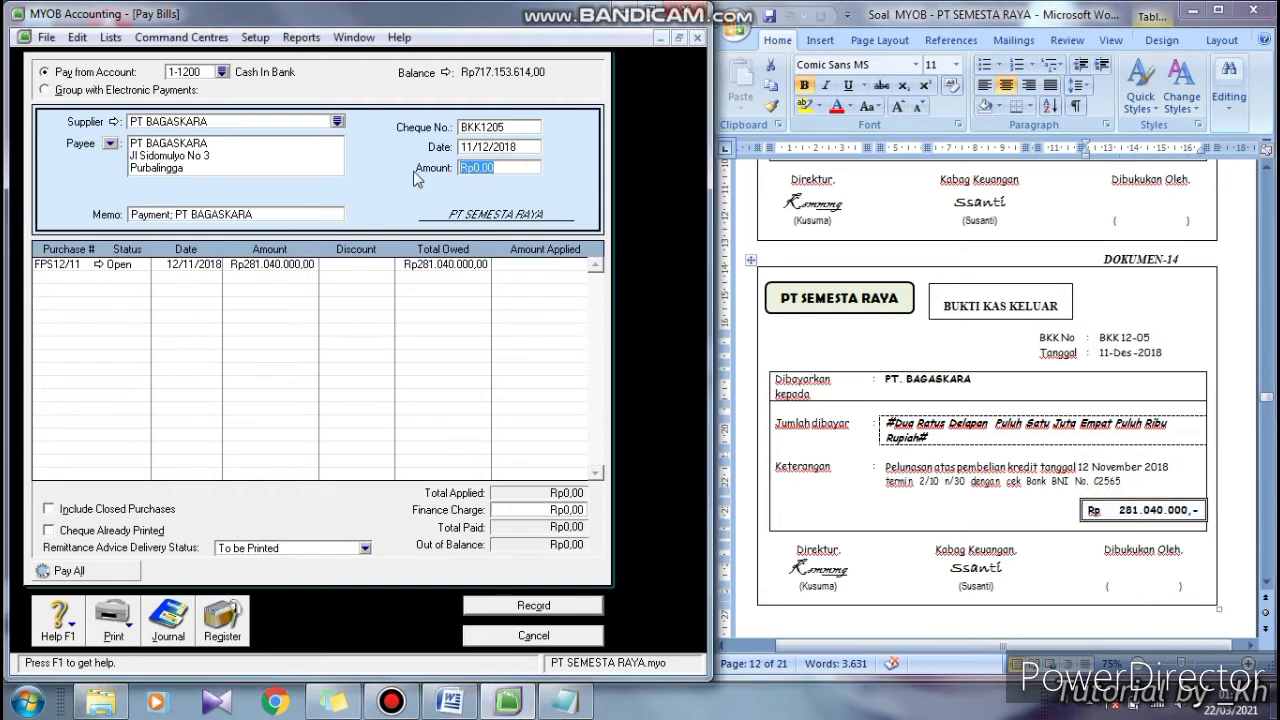
text(281040000)
key(Tab)
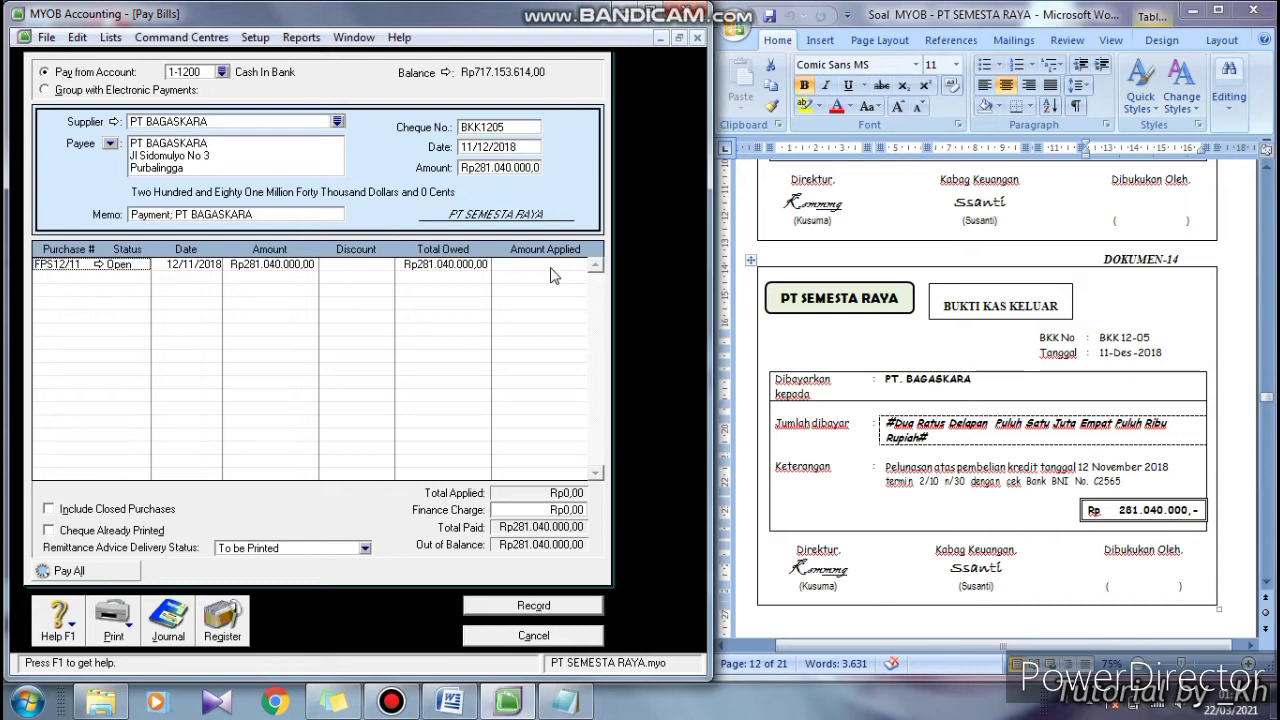
Check the payment description in DOKUMEN-14 and apply Rp281.040.000 to open purchase FPS12/11
click(941, 472)
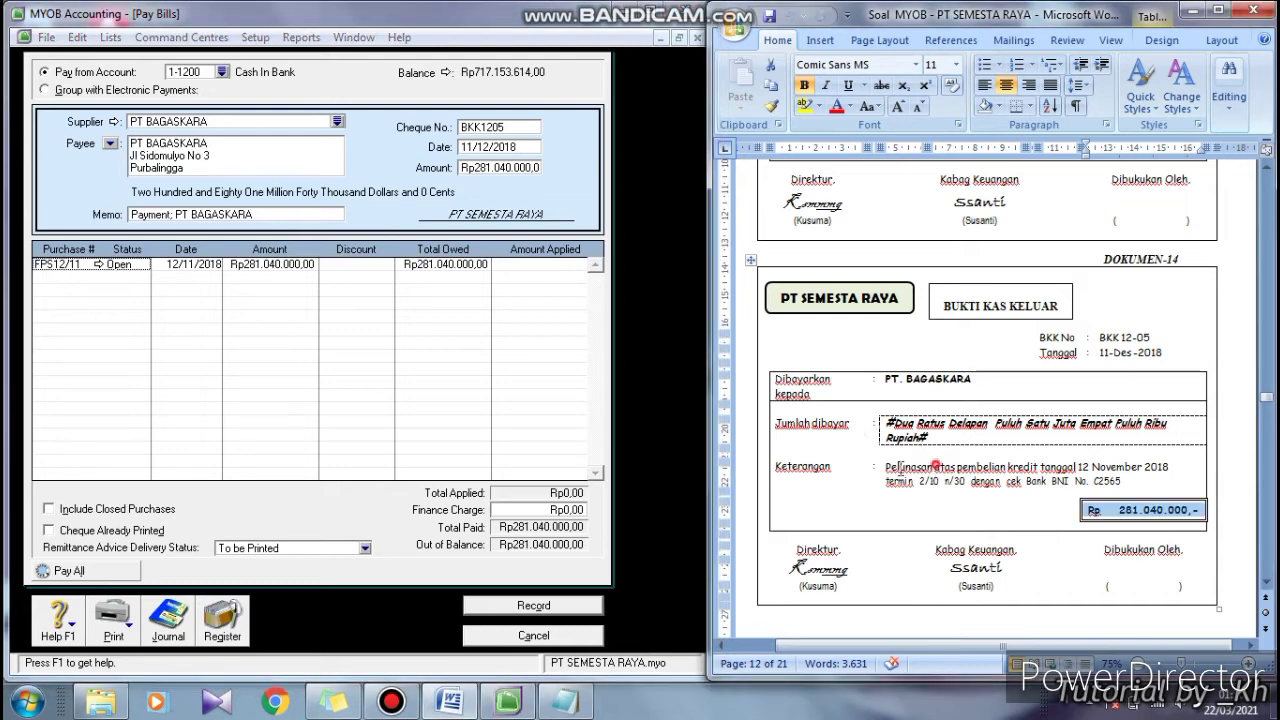
click(881, 476)
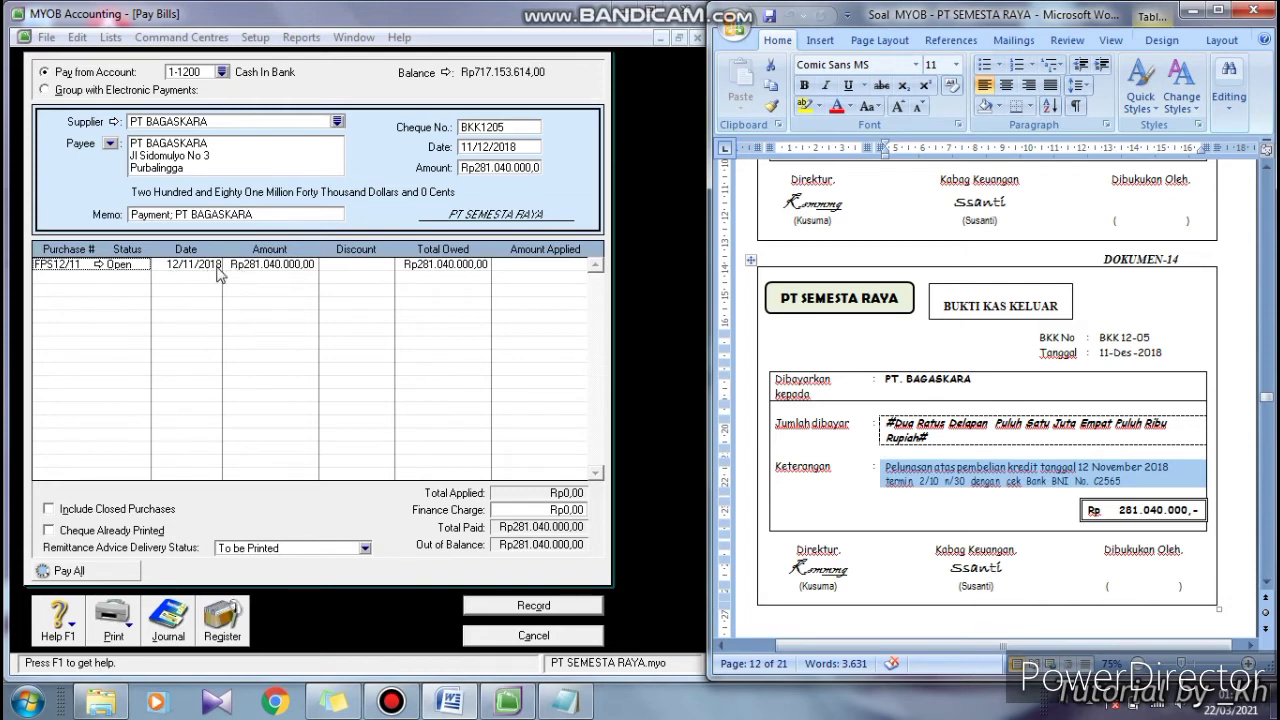
click(551, 266)
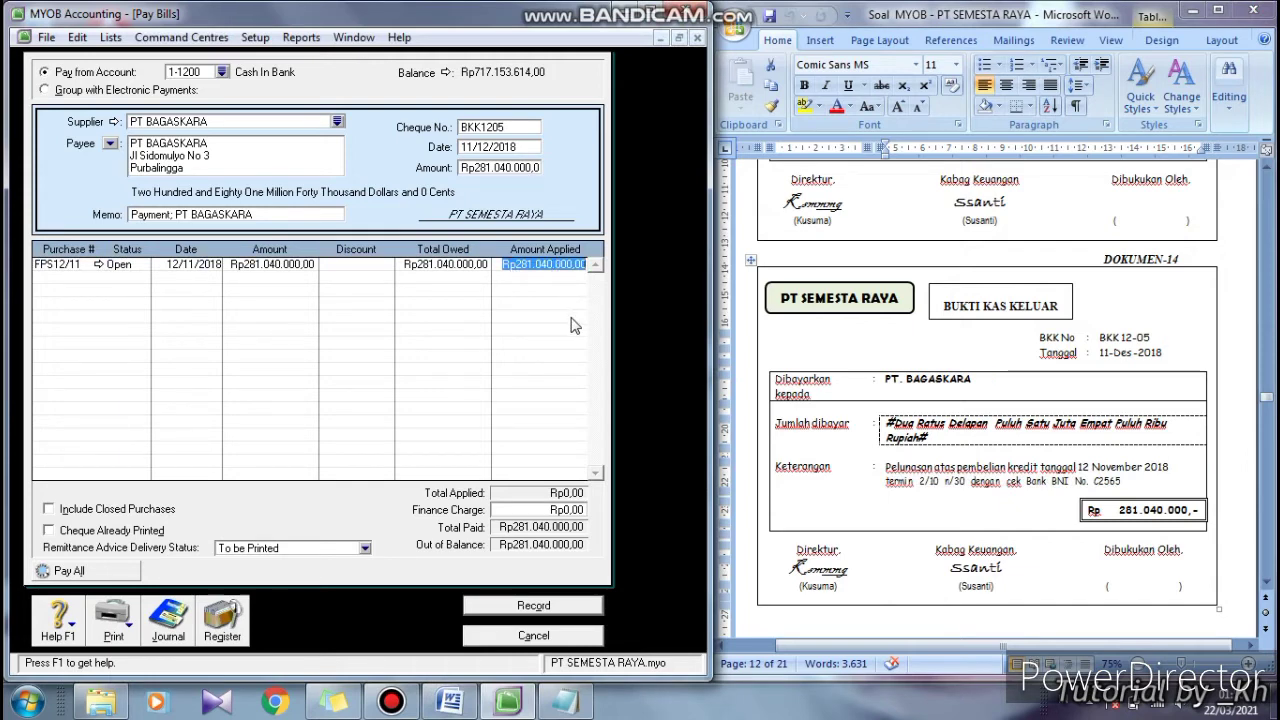
key(Tab)
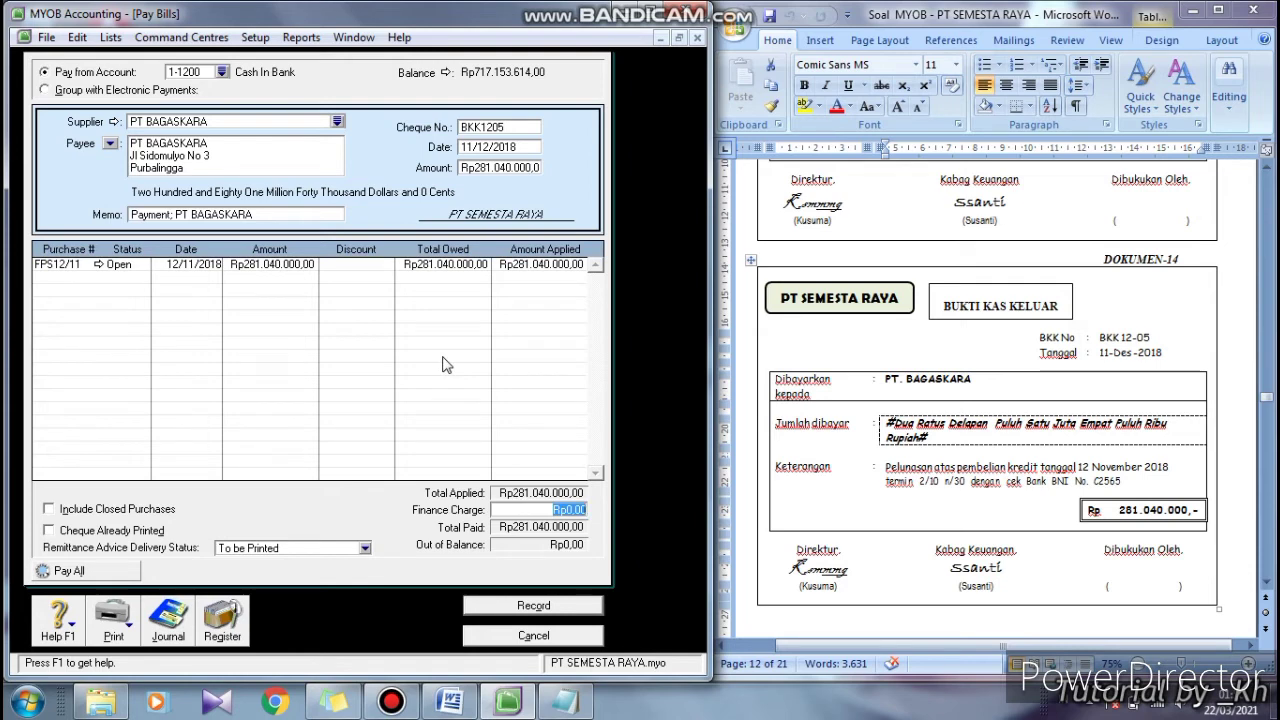
Review the transaction recap, record the PT BAGASKARA payment and close Pay Bills
text(R)
key(ctrl+r)
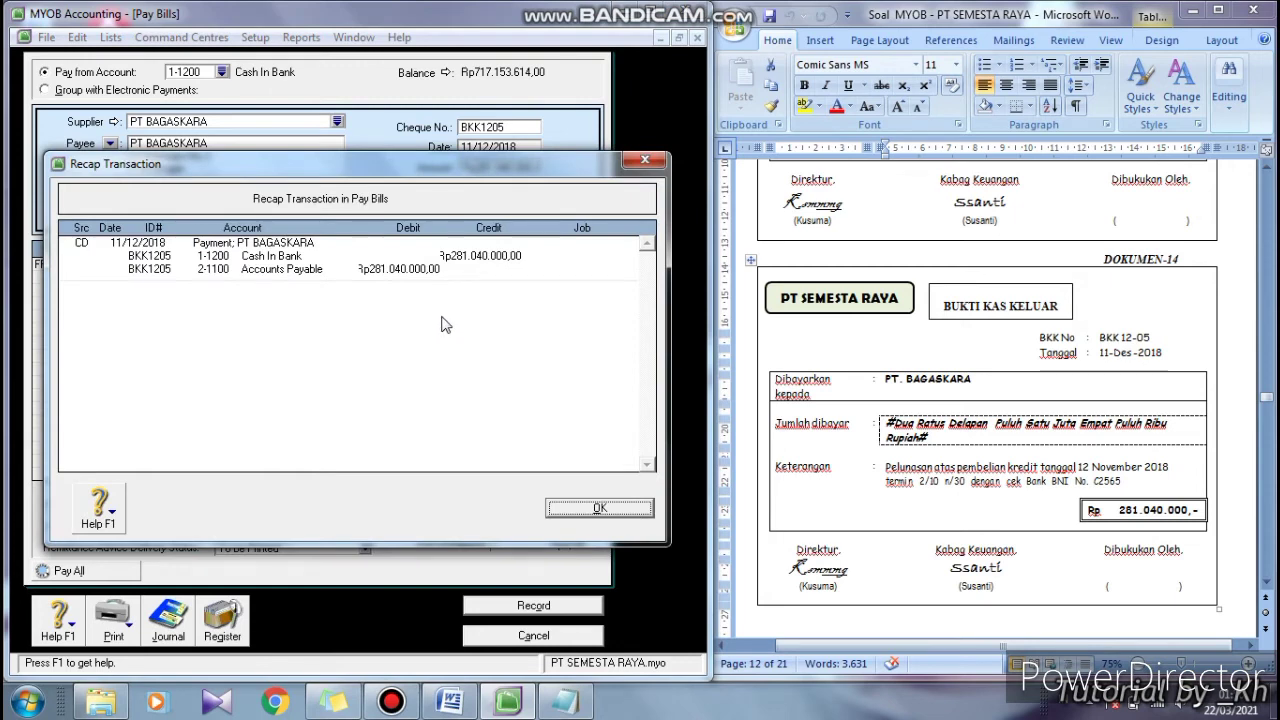
click(611, 509)
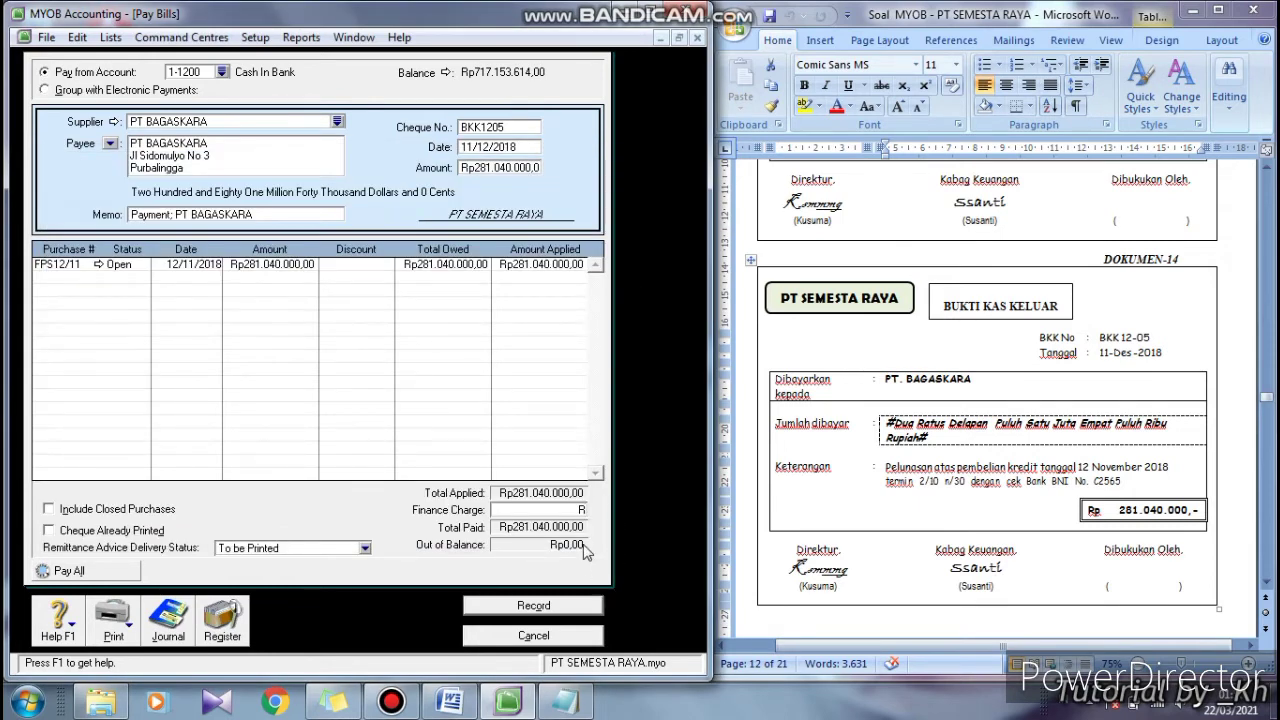
click(582, 606)
click(583, 640)
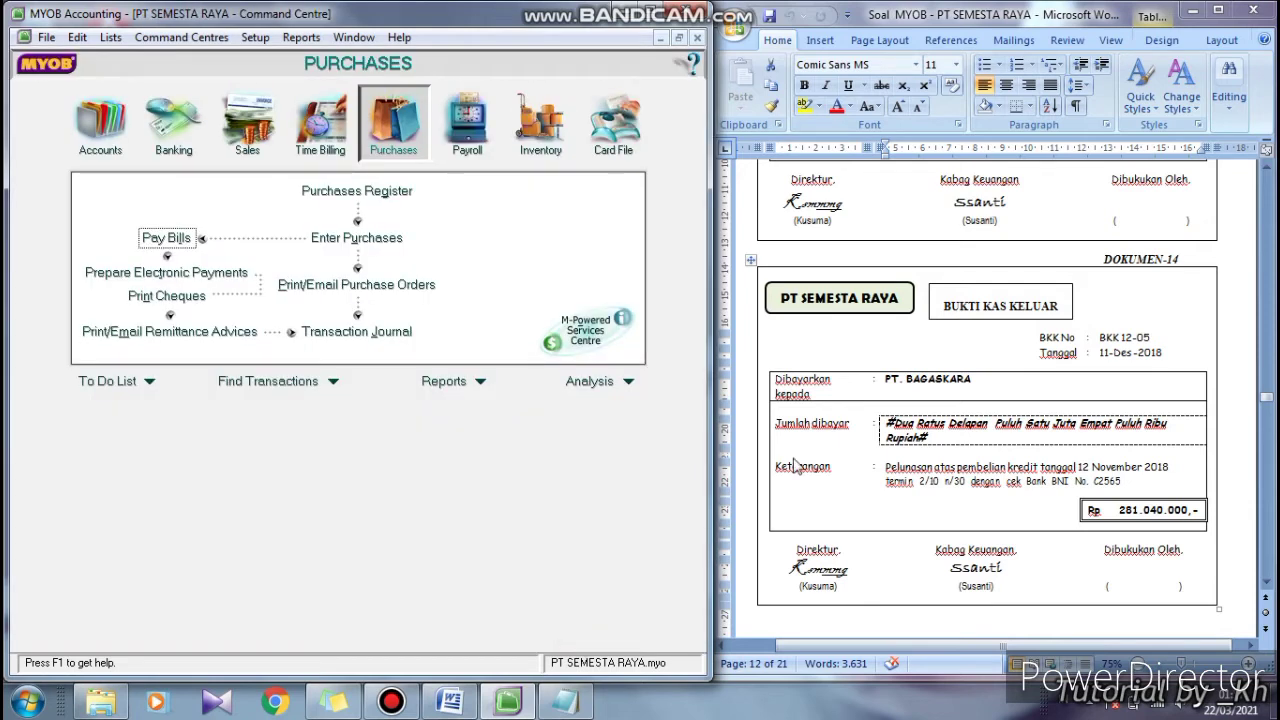
Find sales invoice DOKUMEN-15 in the Word document and start a new sales invoice in MYOB Accounting
scroll(1268, 585, down, 6)
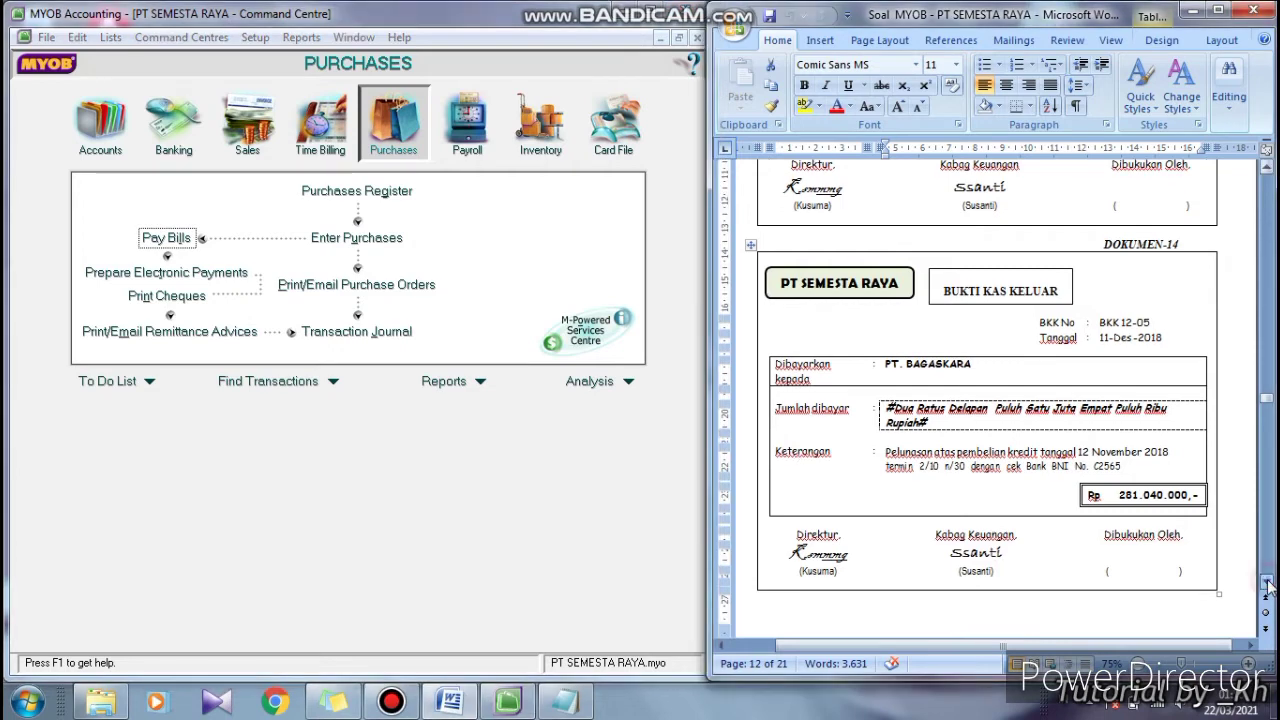
scroll(1268, 585, down, 5)
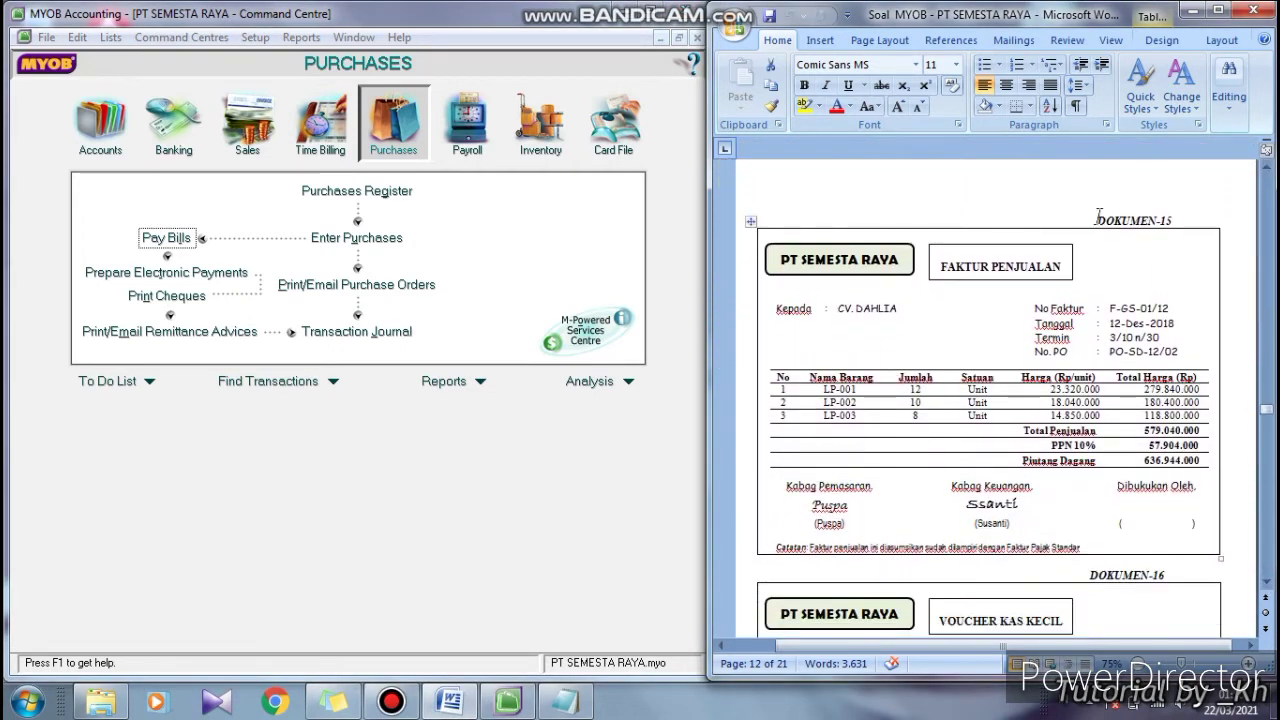
drag(1094, 220, 1183, 229)
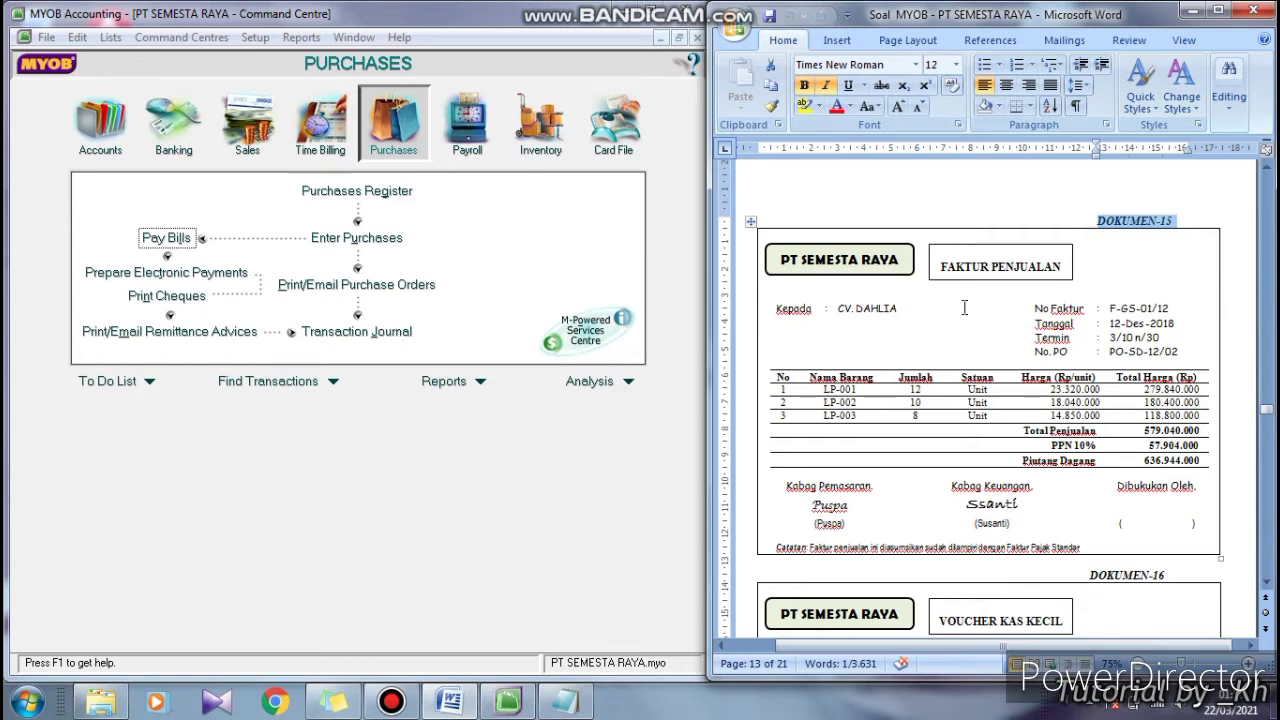
click(255, 128)
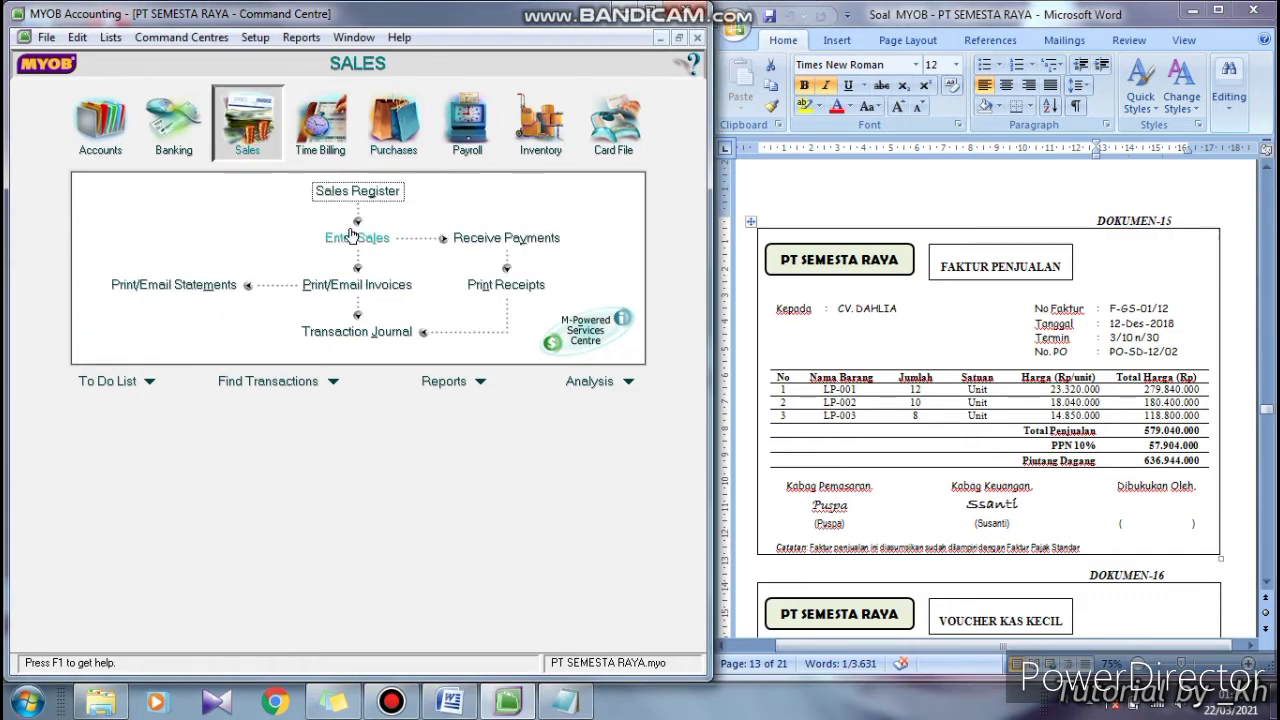
click(385, 249)
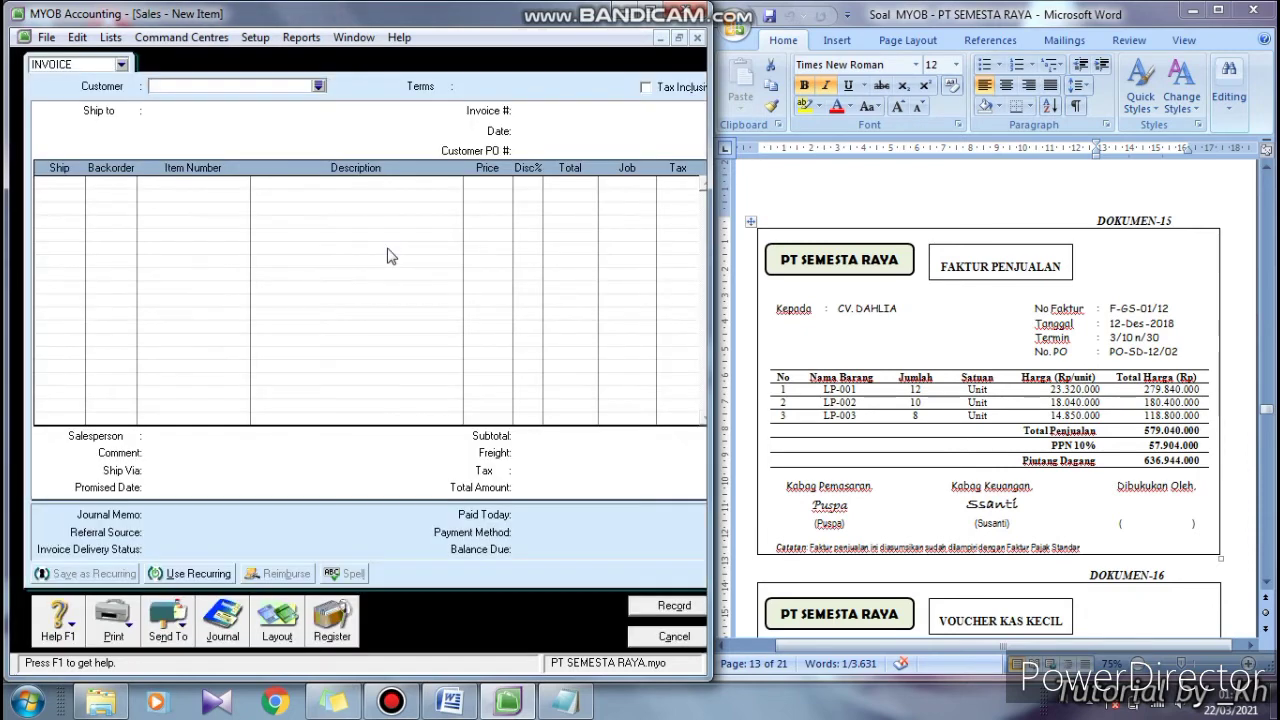
Choose CV DAHLIA as the invoice's customer, following DOKUMEN-15
click(317, 87)
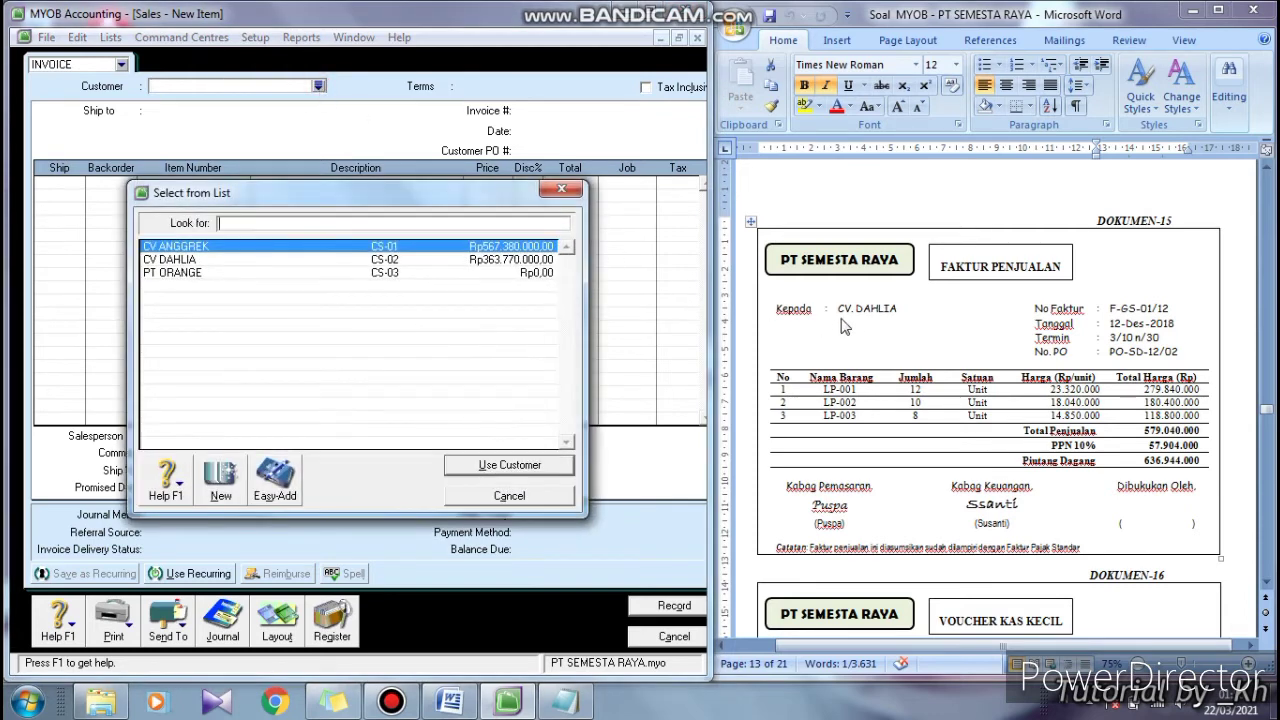
click(845, 326)
click(830, 313)
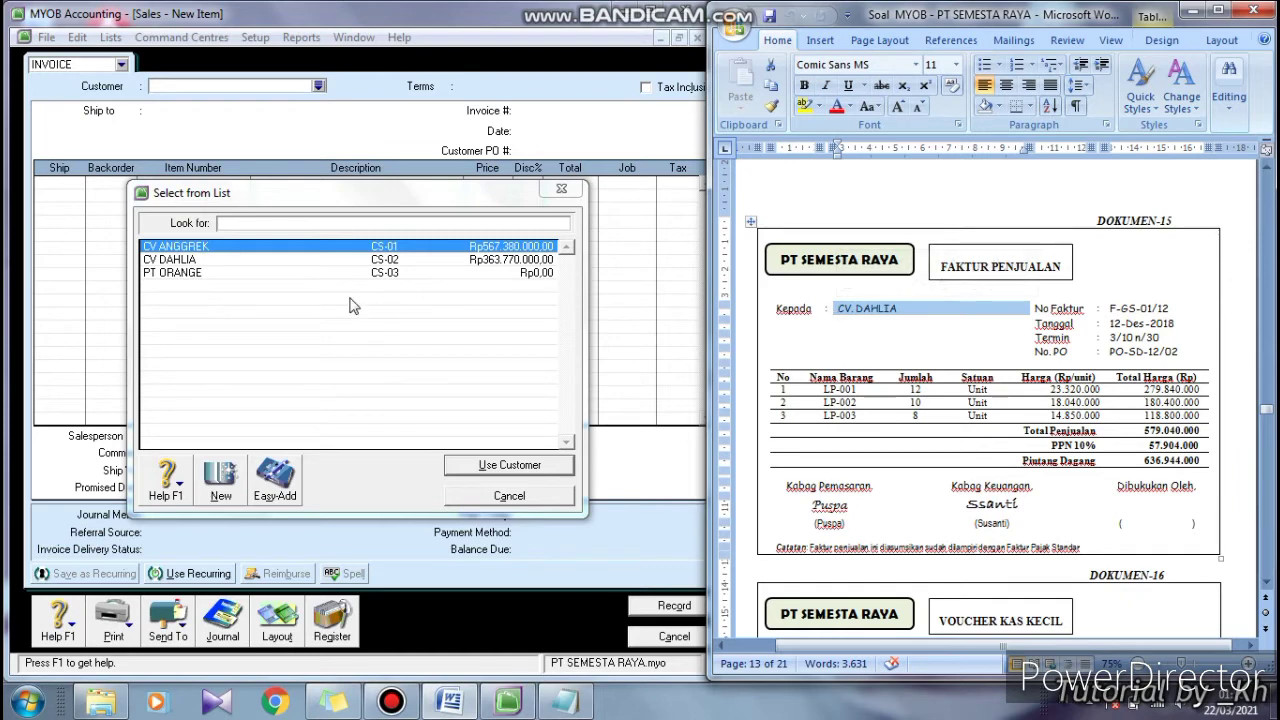
click(272, 260)
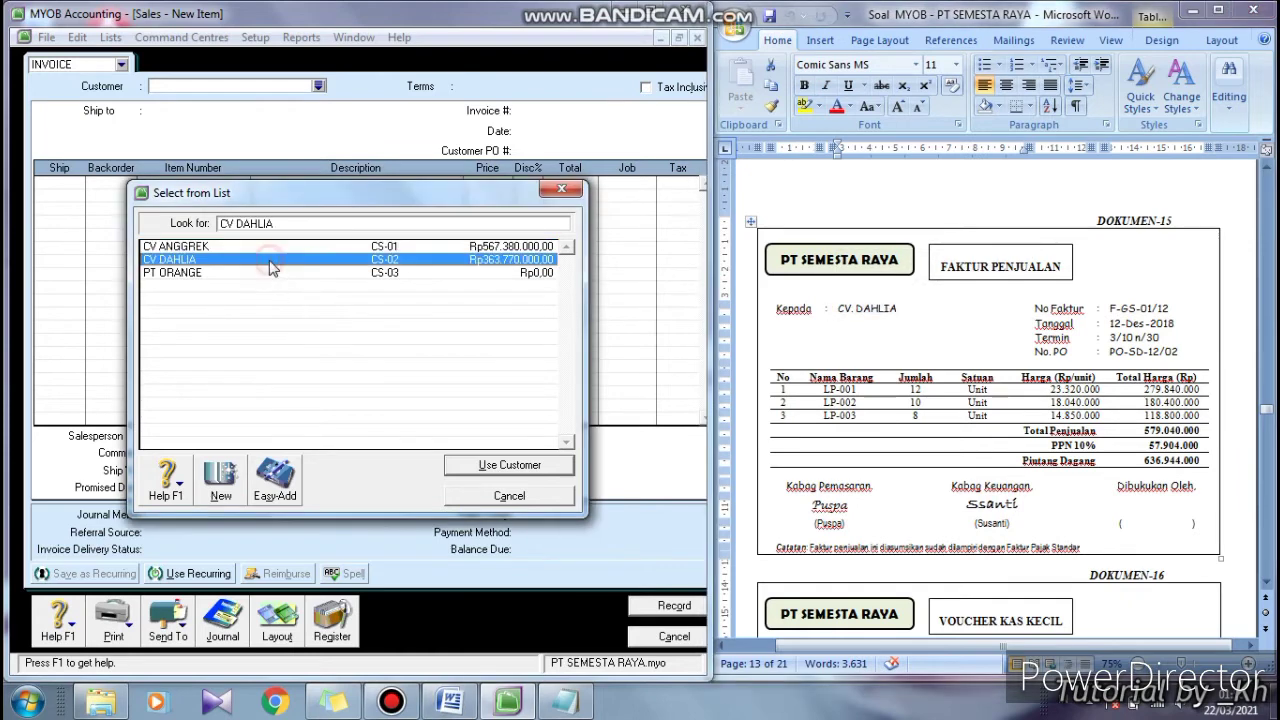
click(483, 468)
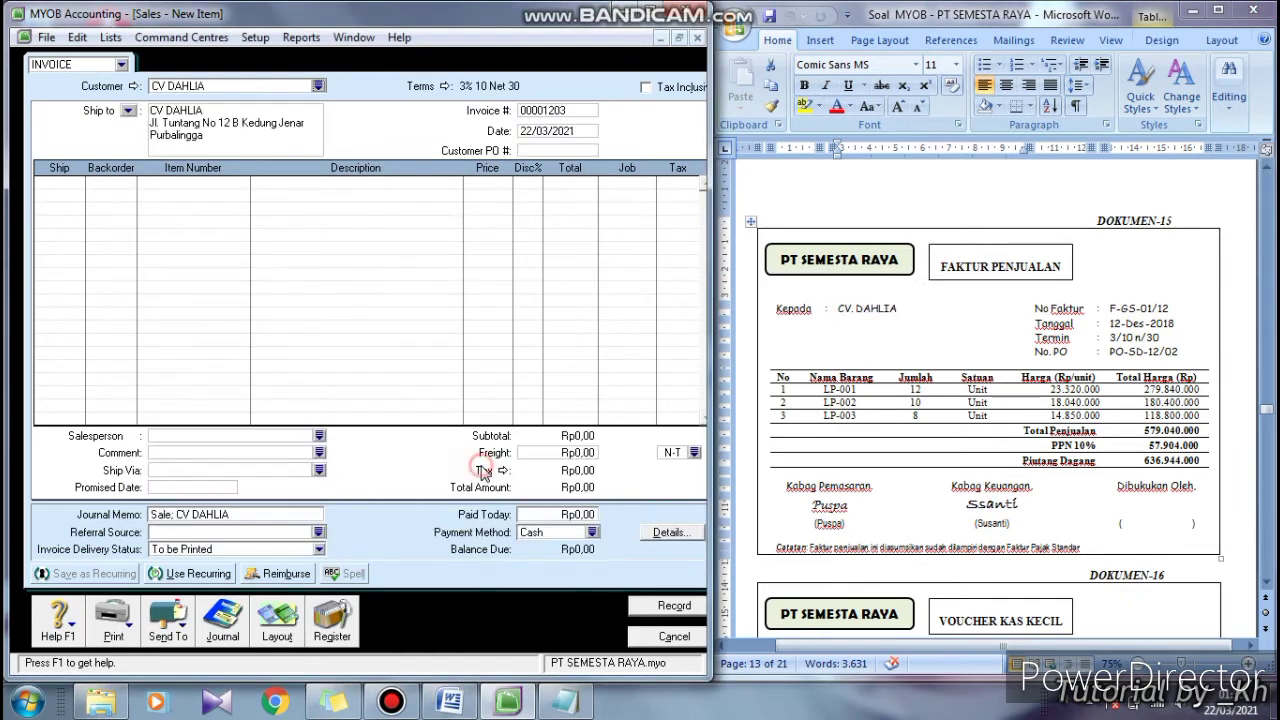
Set the invoice number to FGS0112, following the No Faktur in DOKUMEN-15
click(575, 111)
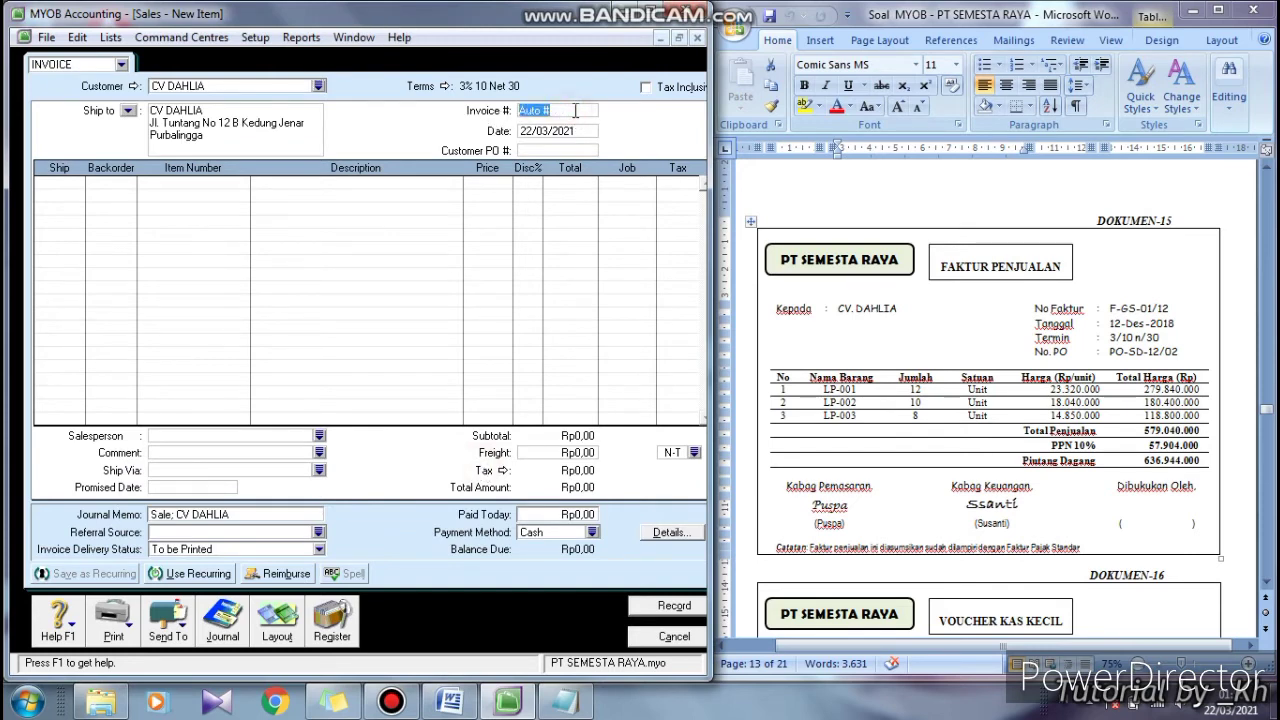
click(1146, 302)
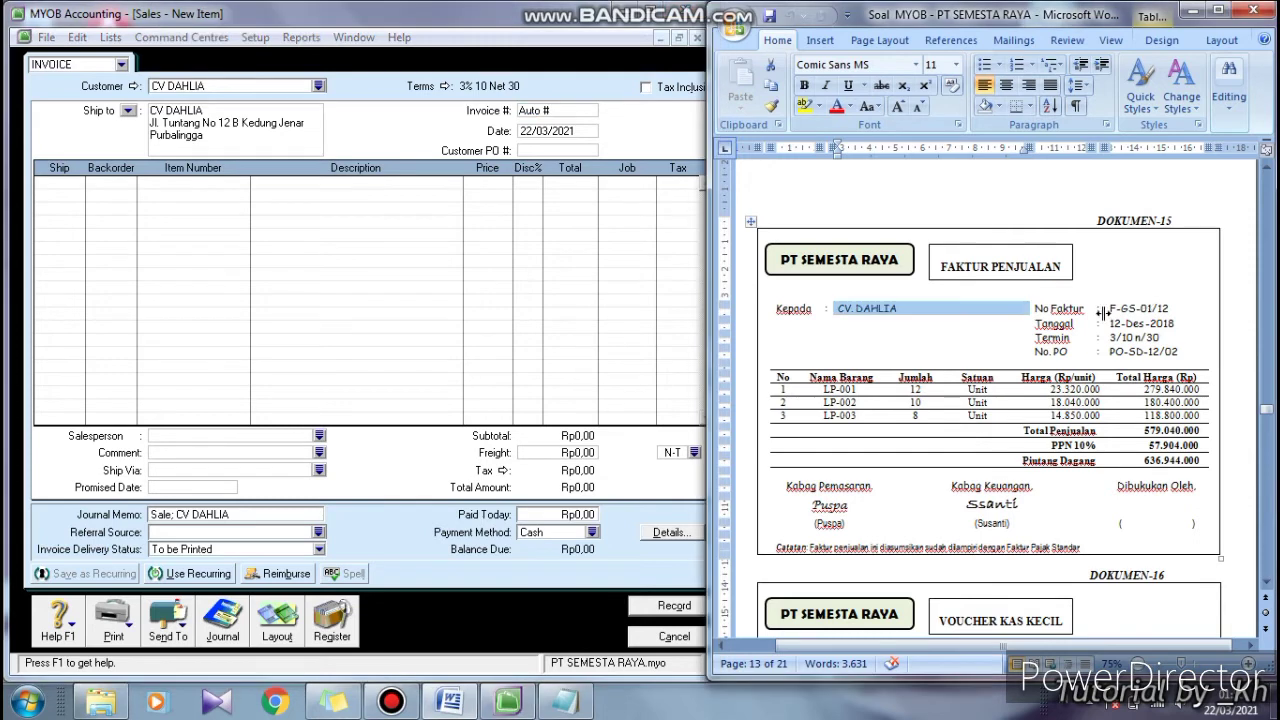
click(1100, 308)
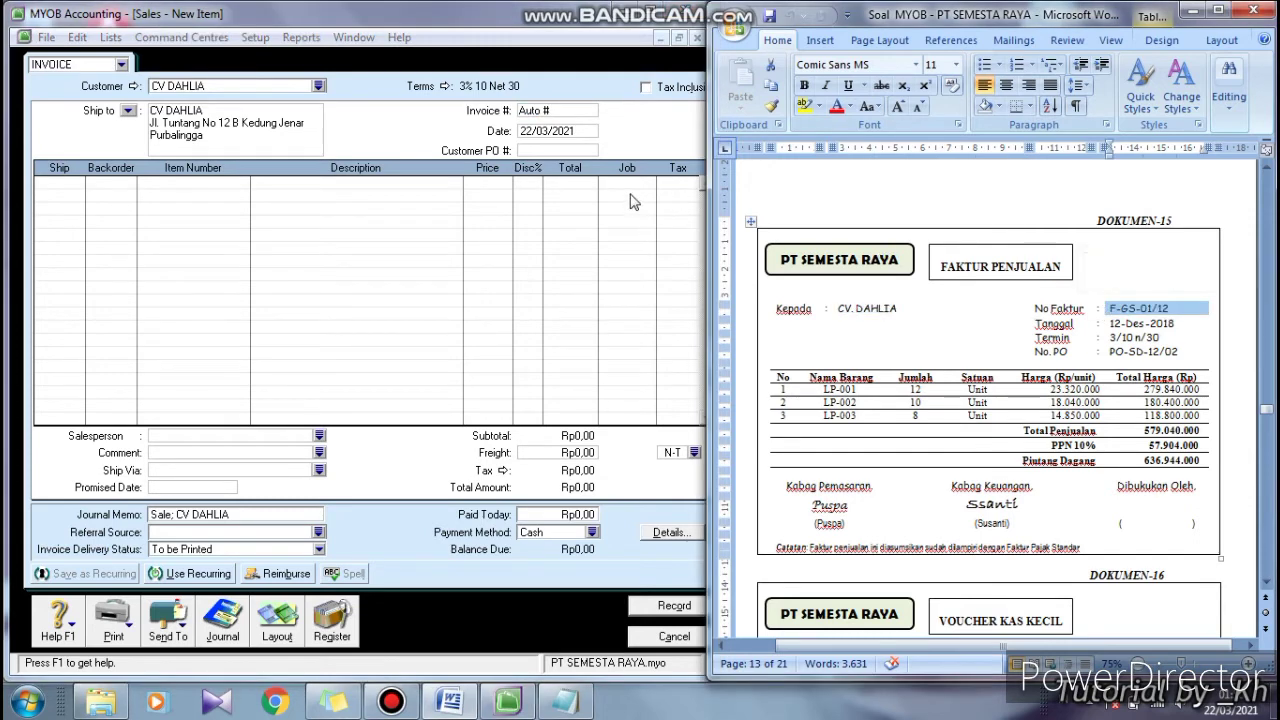
click(559, 110)
drag(559, 110, 484, 106)
text(FGS)
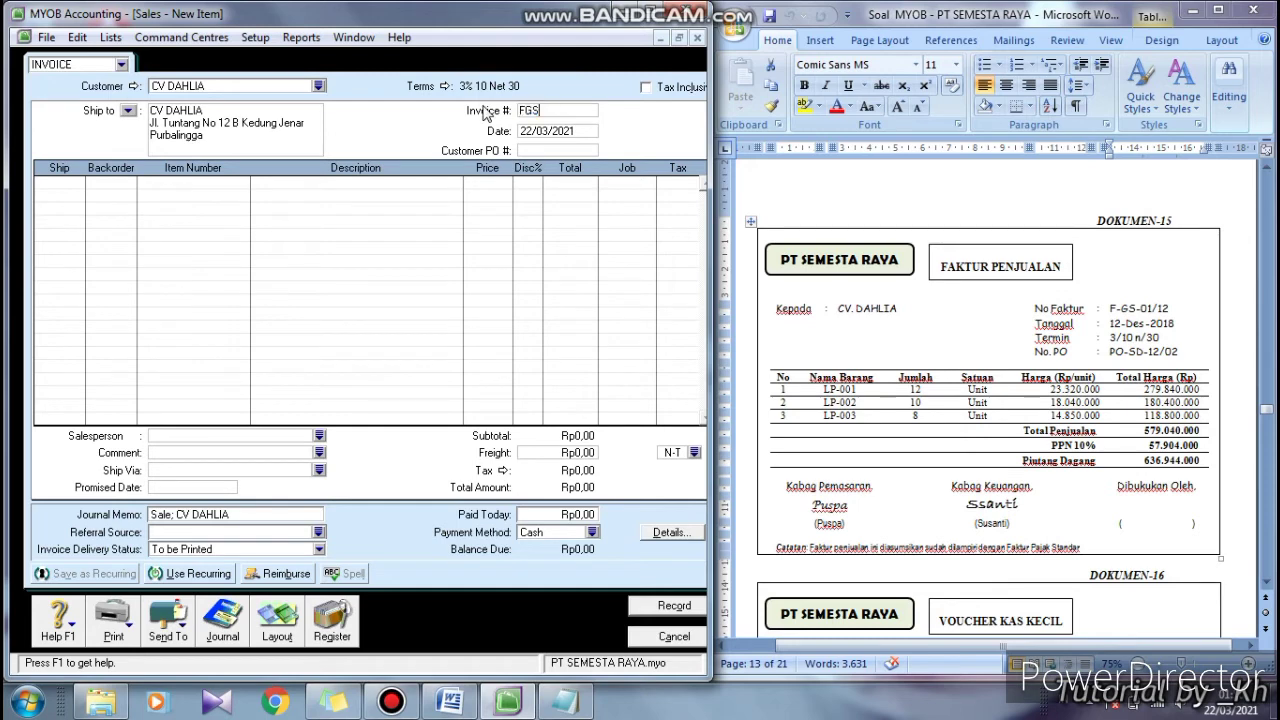
text(012)
text(12)
Set the sales invoice's date to 12/12/2018, as given in DOKUMEN-15
click(583, 132)
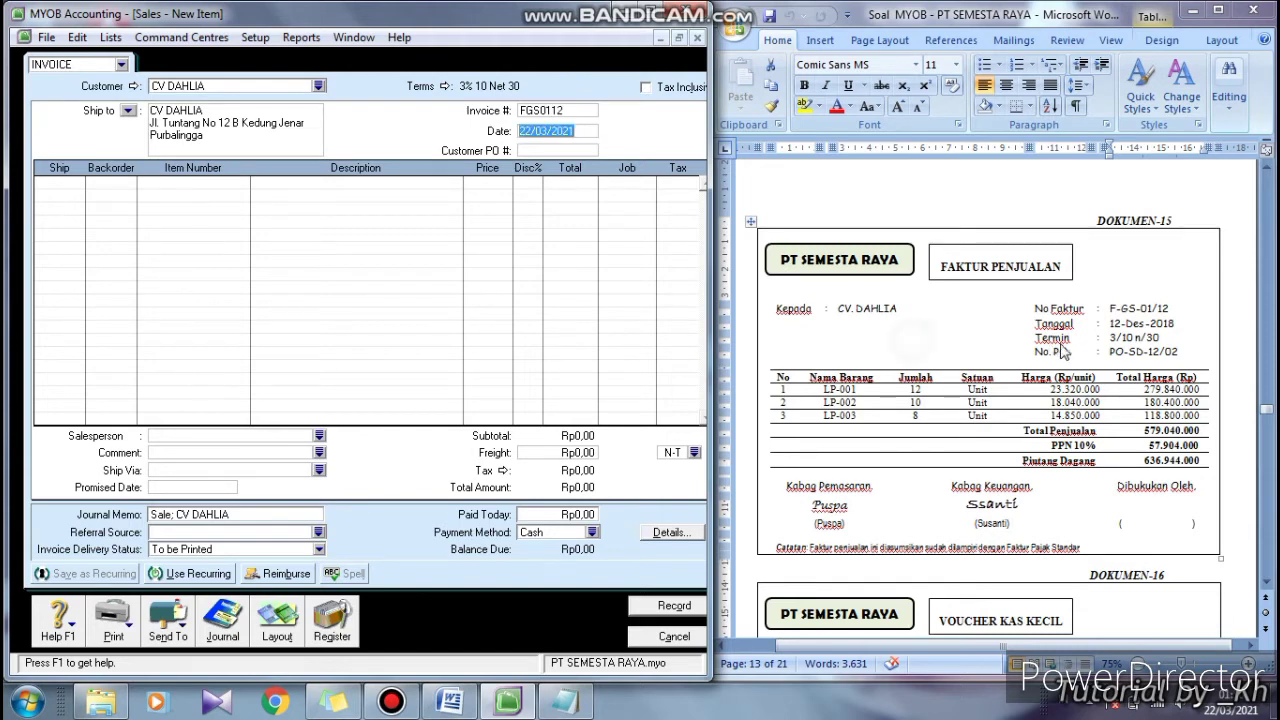
click(1132, 327)
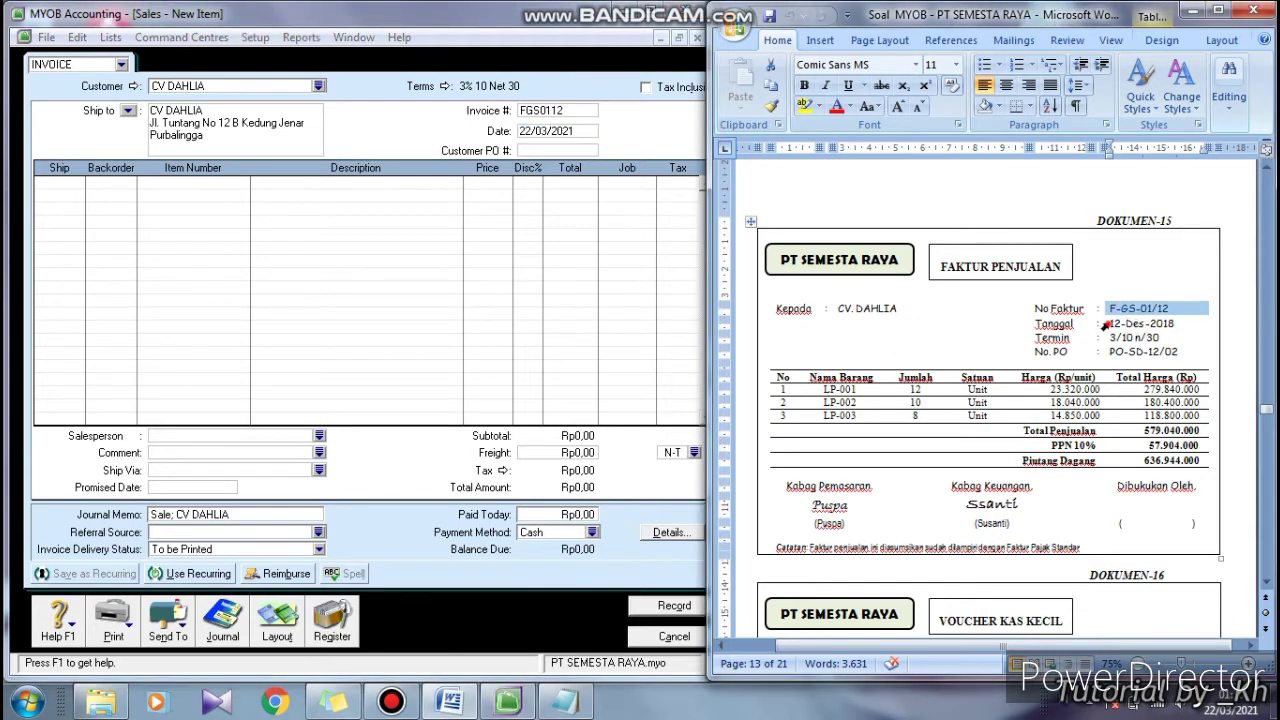
triple_click(1112, 324)
click(578, 135)
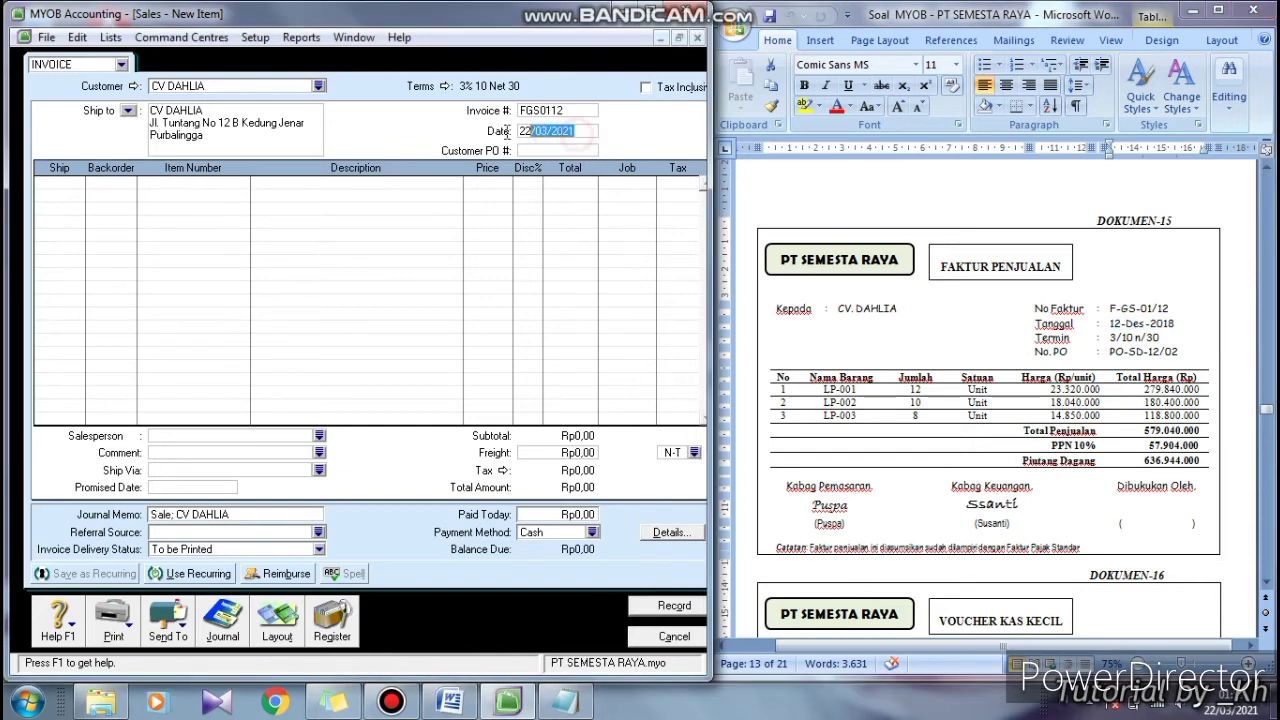
text(12/12/)
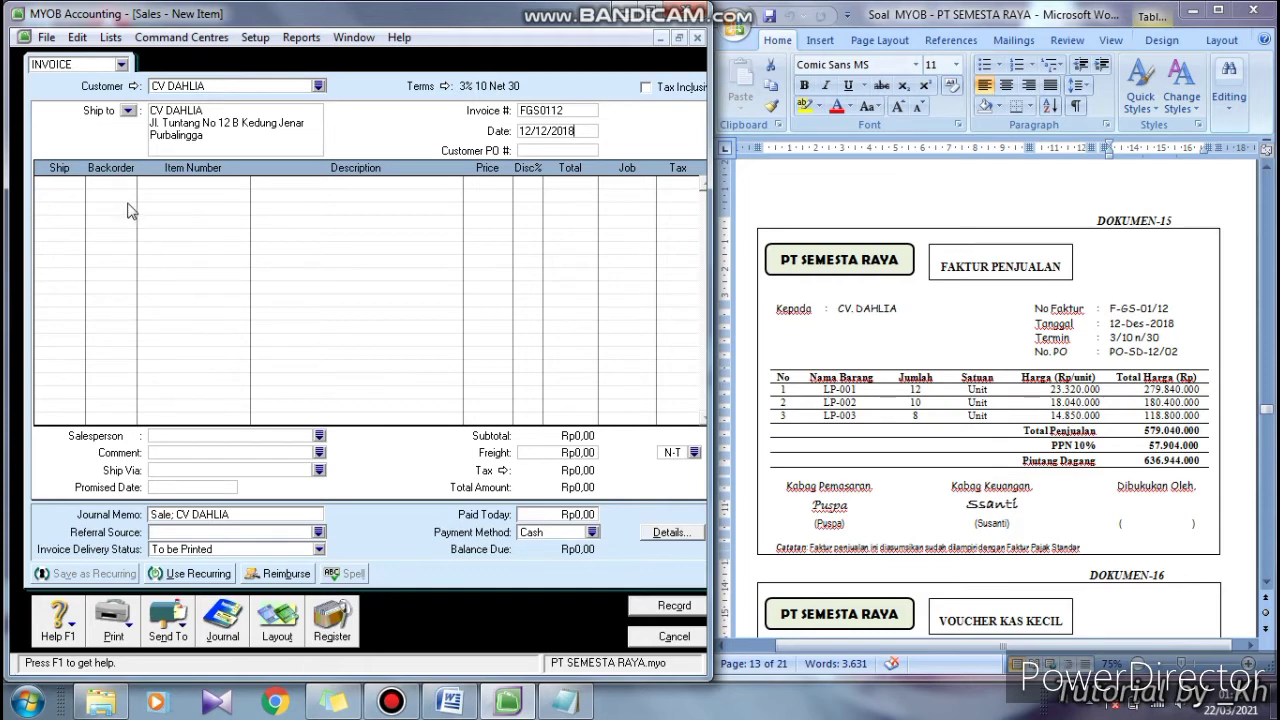
Check the first item row in DOKUMEN-15 and enter a ship quantity of 12 on the invoice's first line
click(61, 183)
click(812, 392)
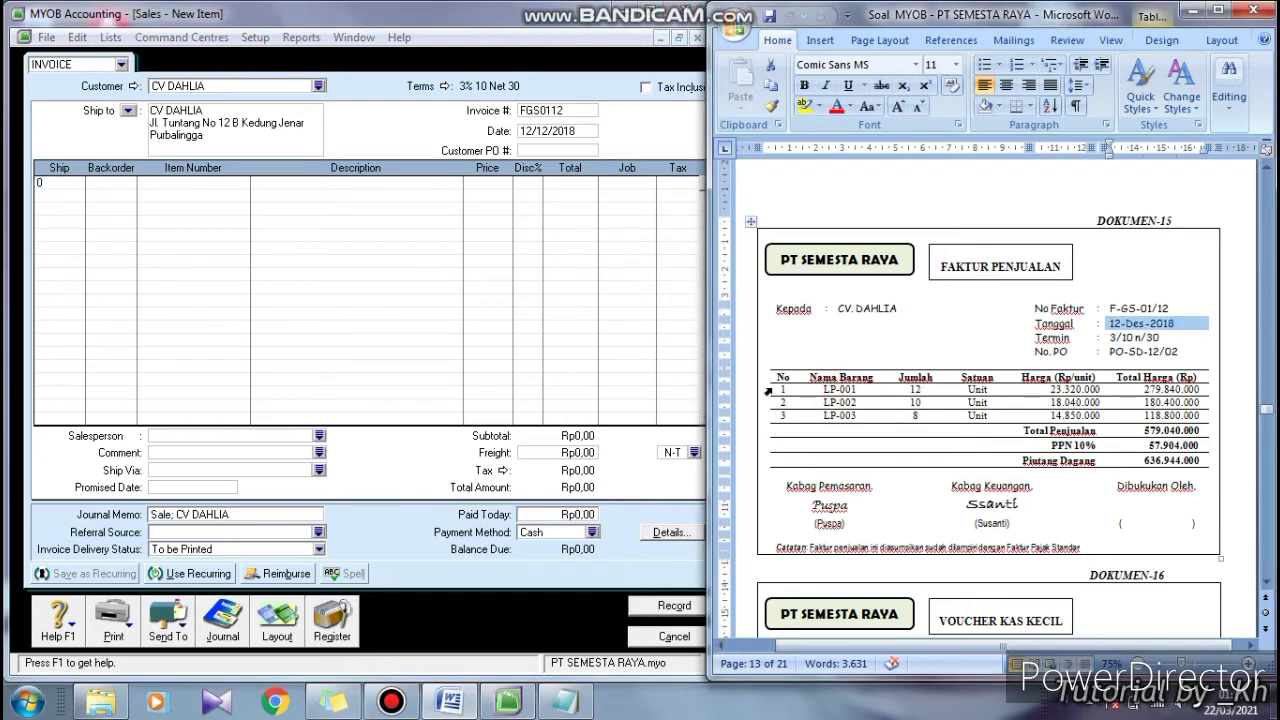
drag(768, 392, 1149, 397)
click(1149, 397)
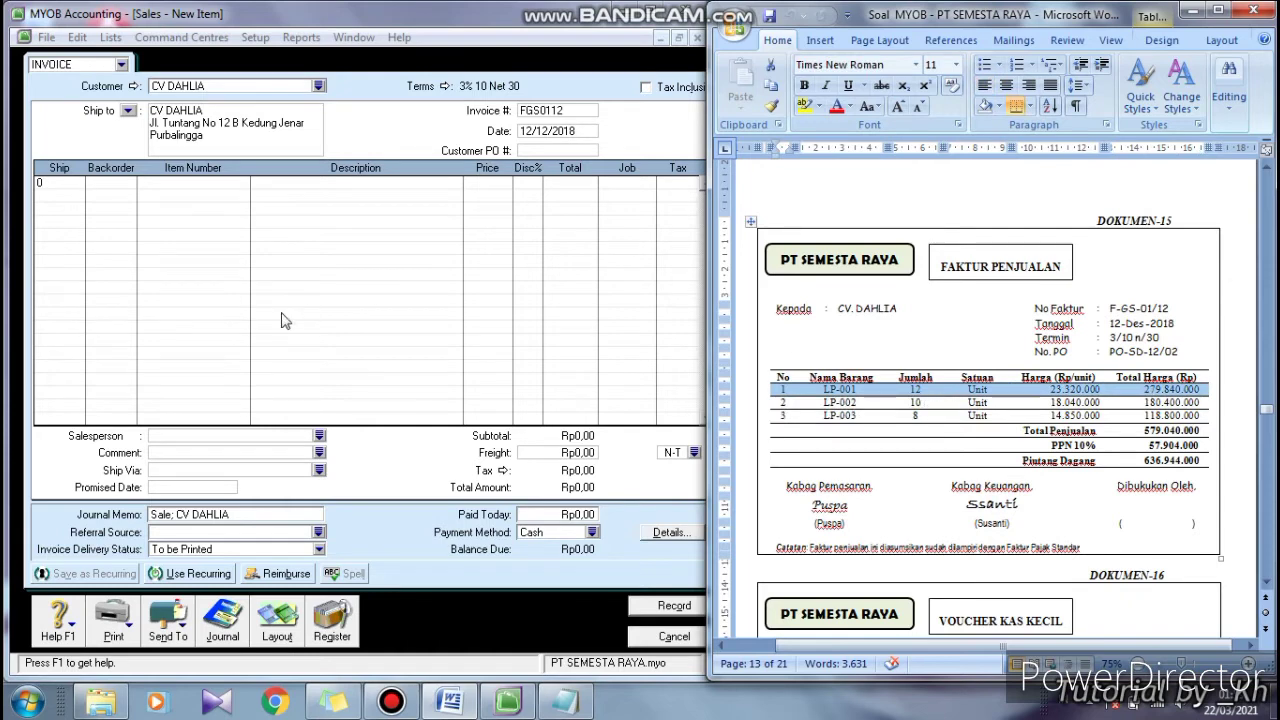
drag(34, 183, 8, 183)
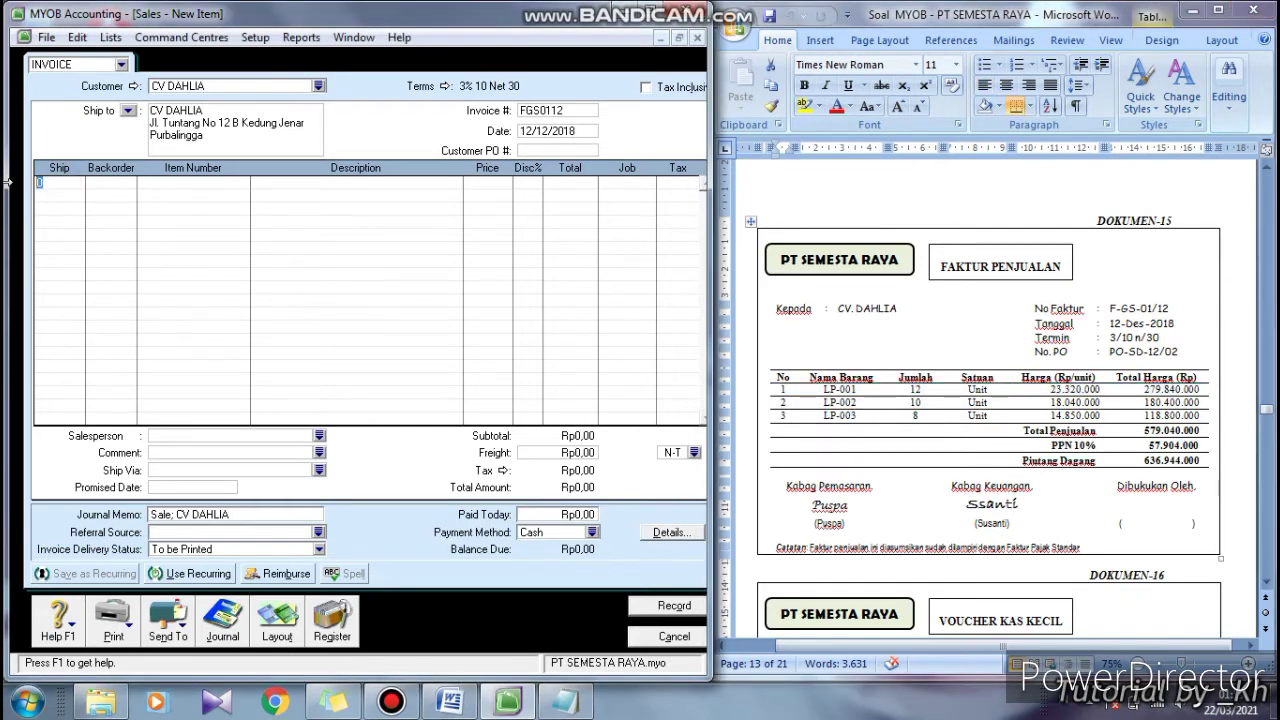
text(12)
Assign item LP-001, Thinkpad E470, to the first invoice line
key(Tab)
key(Tab)
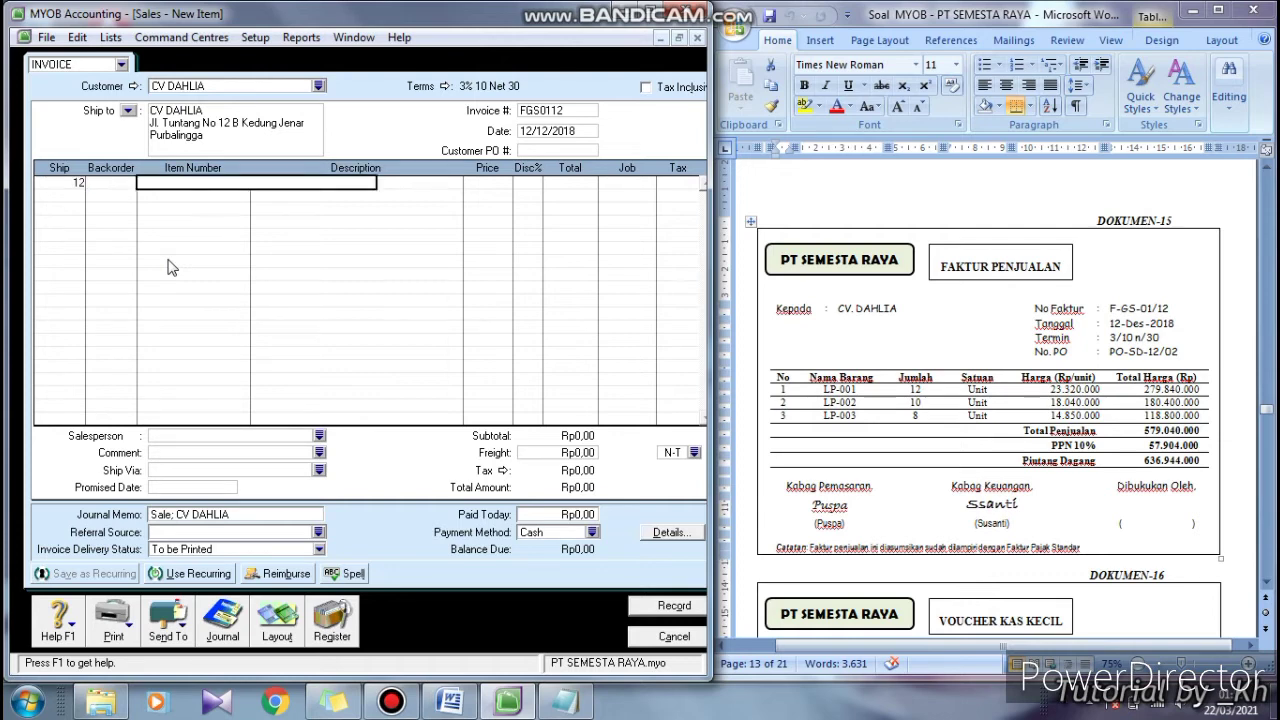
key(Tab)
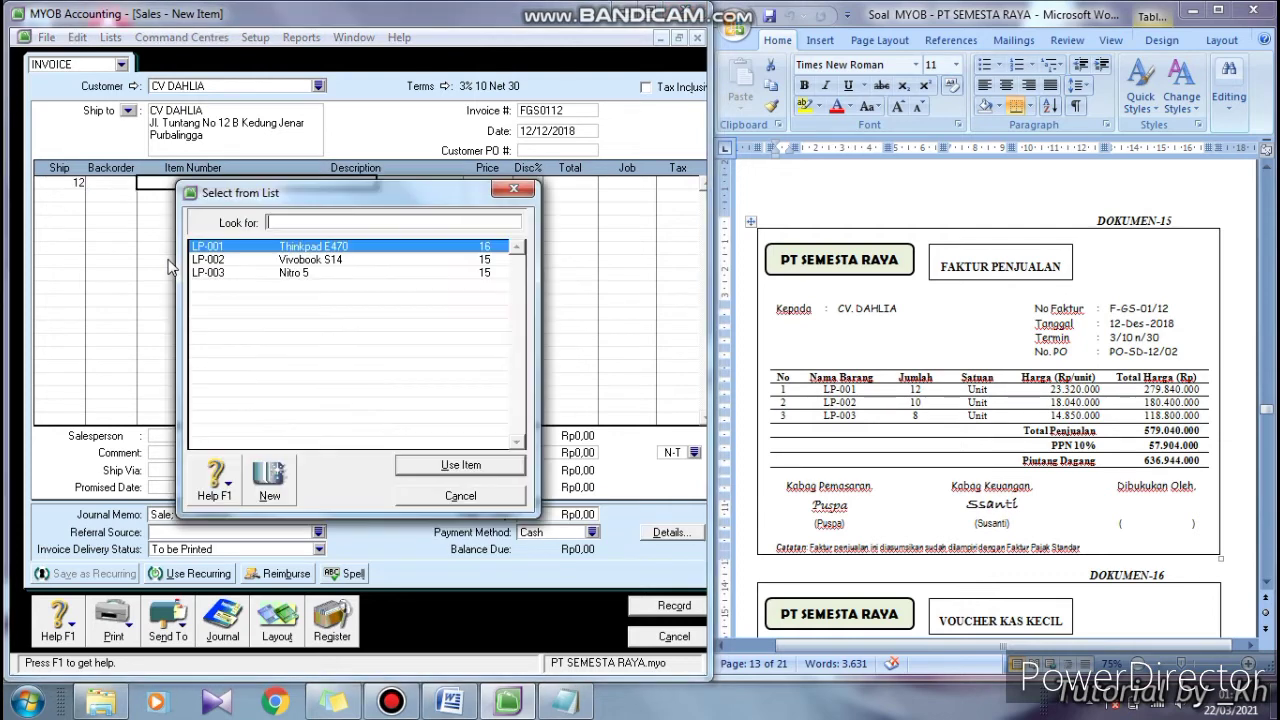
click(296, 250)
click(458, 466)
key(Tab)
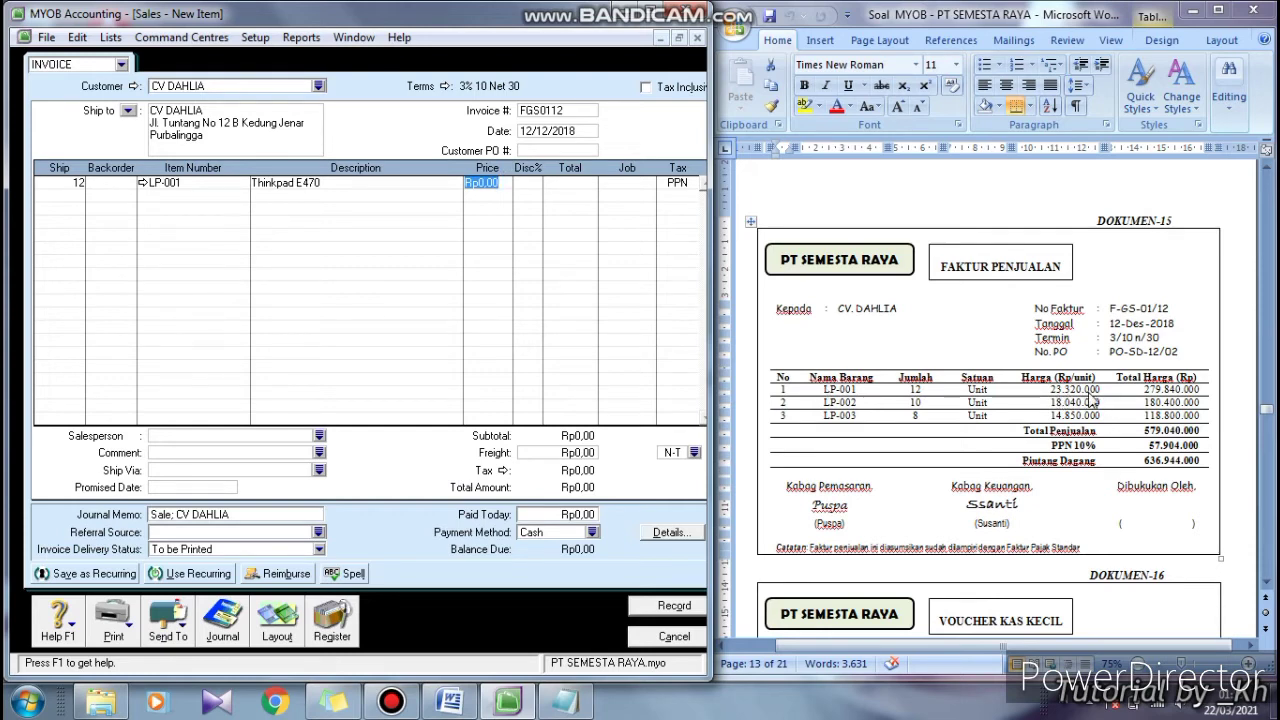
Set the unit price of the first invoice line, Thinkpad E470, to 23320000
text(23320000)
key(Return)
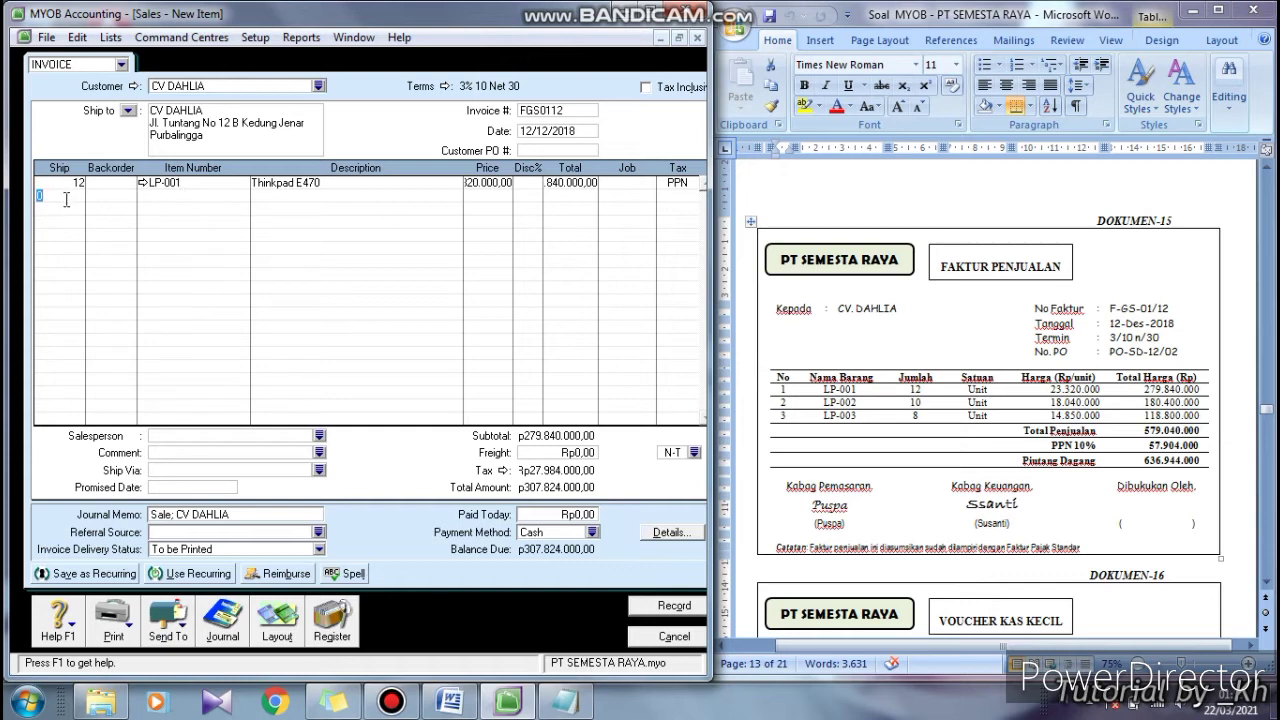
Check the second item row in DOKUMEN-15 and enter a ship quantity of 10 on the invoice's second line
click(801, 412)
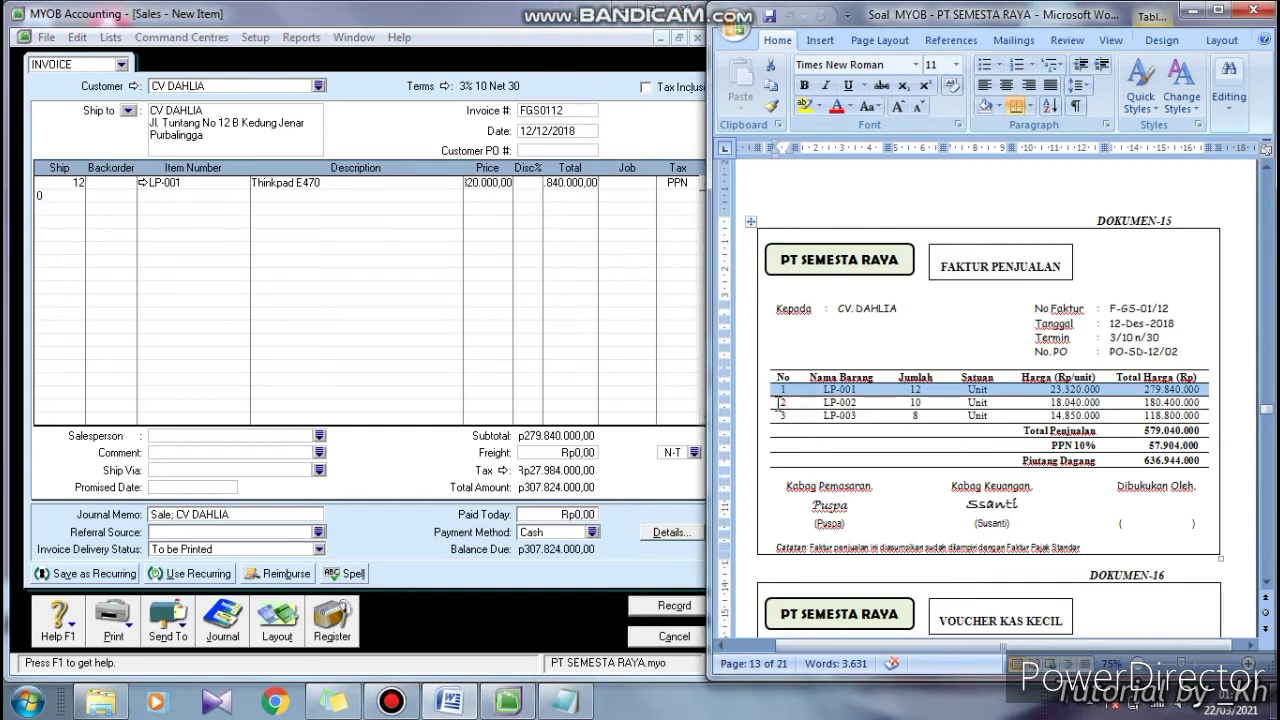
click(771, 403)
drag(1098, 403, 1128, 404)
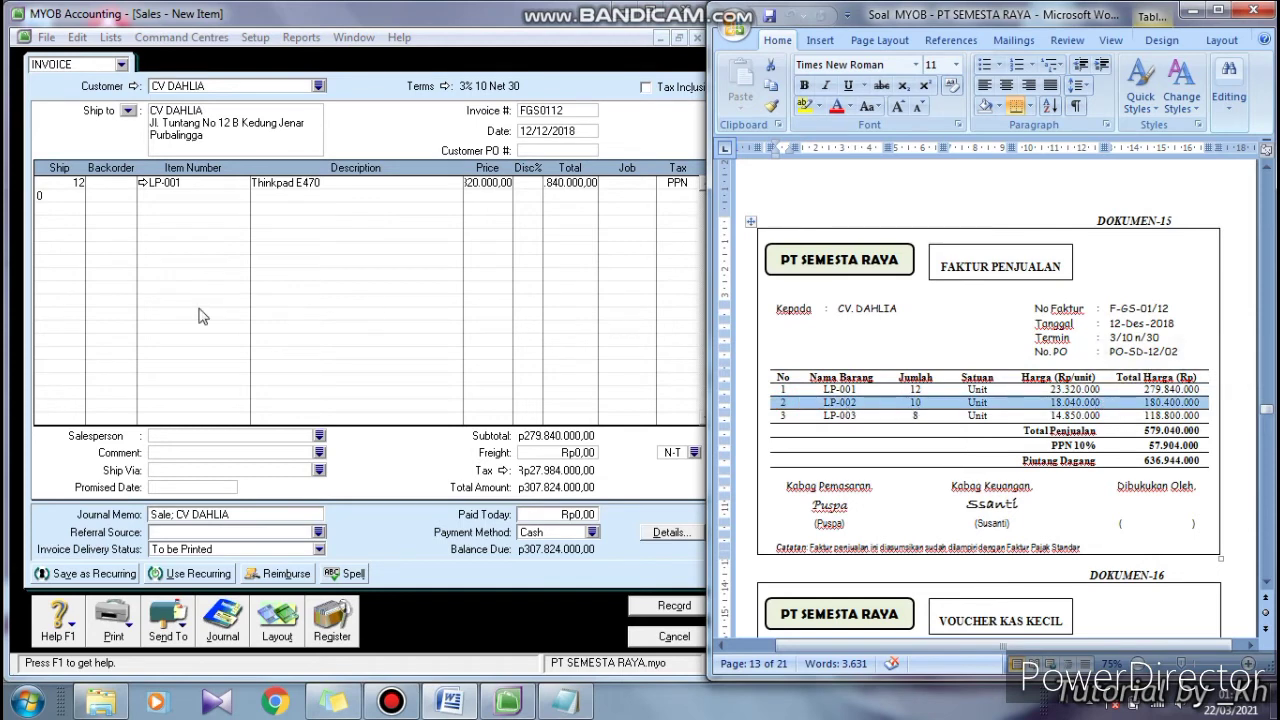
click(58, 197)
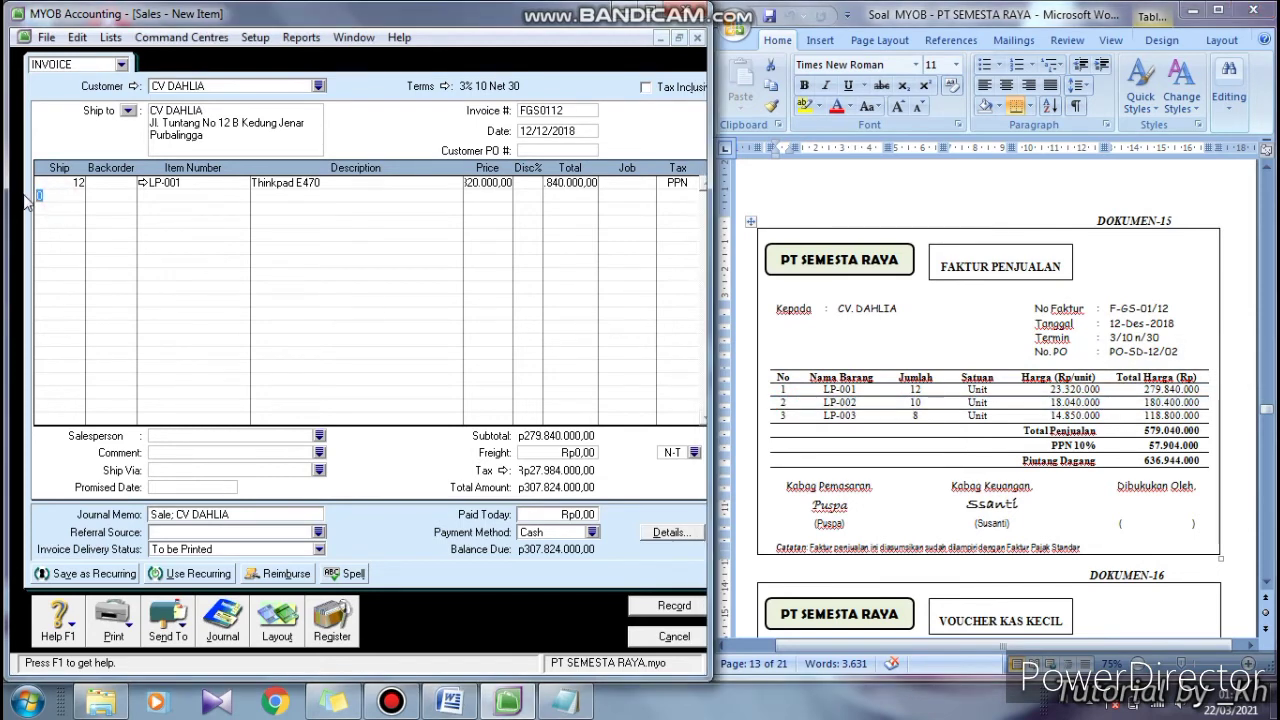
text(10)
key(Tab)
Assign item LP-002, Vivobook S14, to the second invoice line with a unit price of 18040000
key(Tab)
key(Tab)
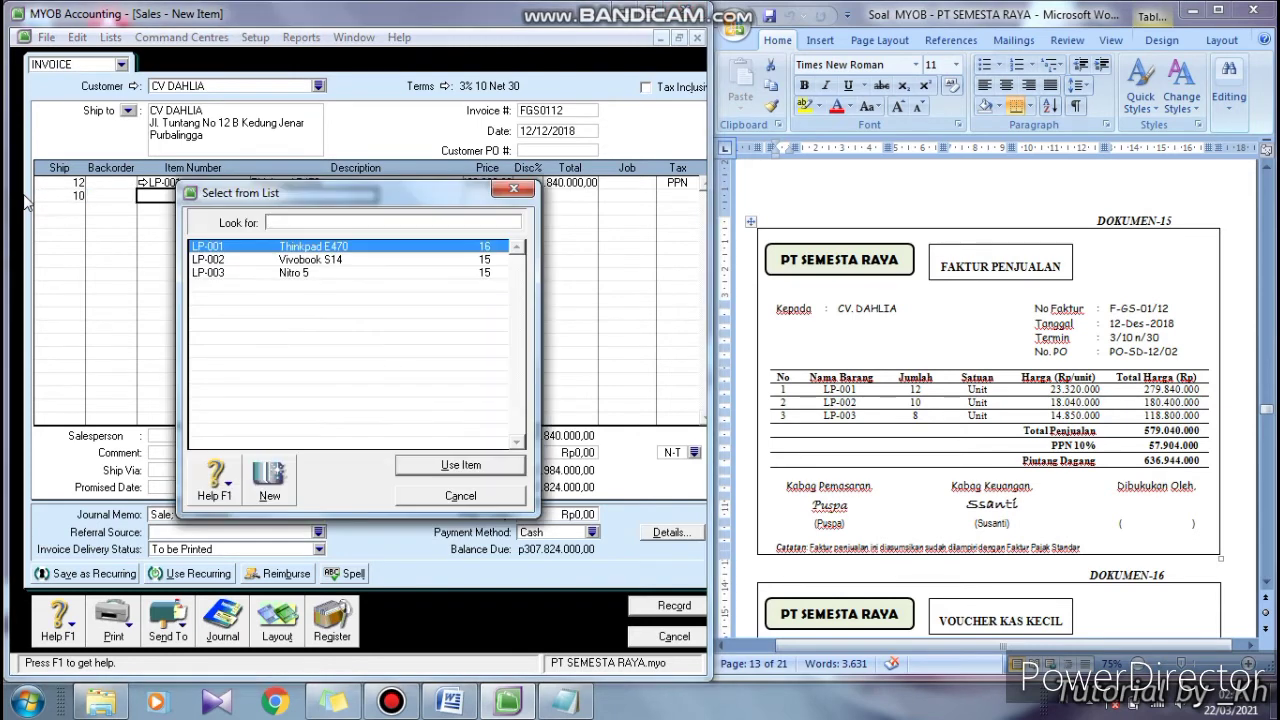
text(LP-002)
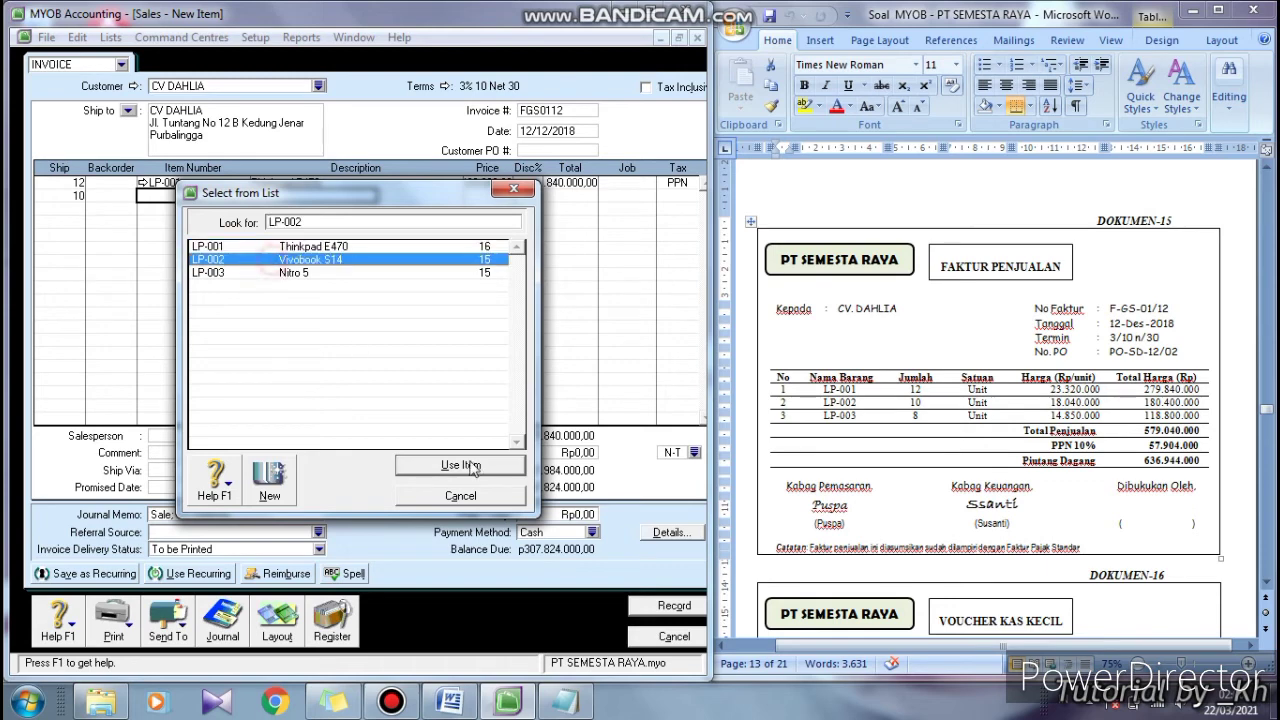
click(460, 466)
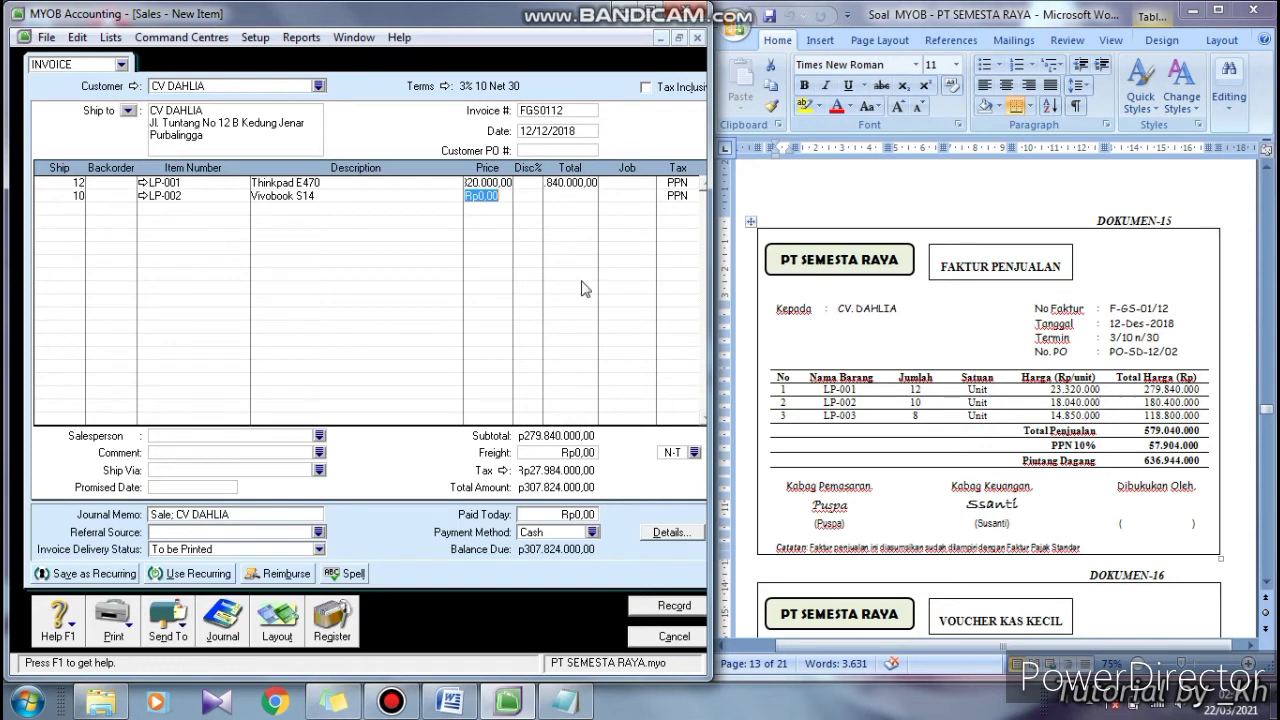
text(18040000)
key(Return)
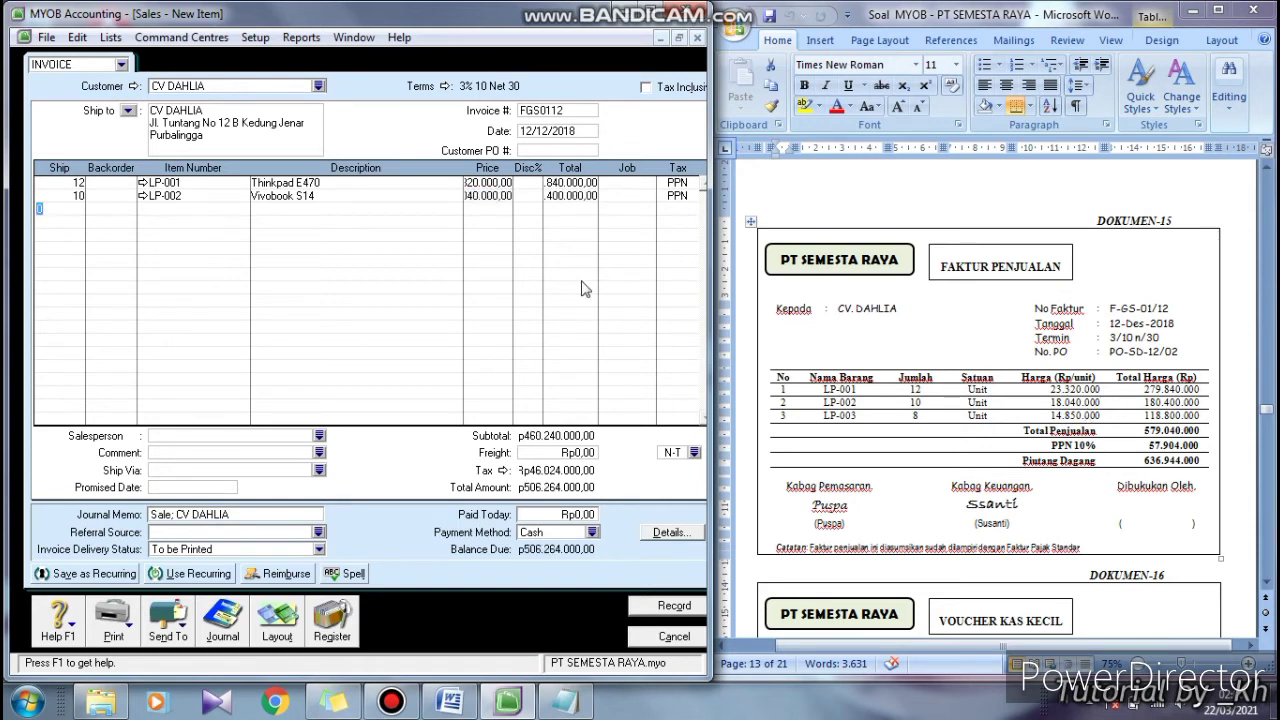
Check the third item row in DOKUMEN-15 and enter a ship quantity of 8 on the invoice's third line
click(794, 416)
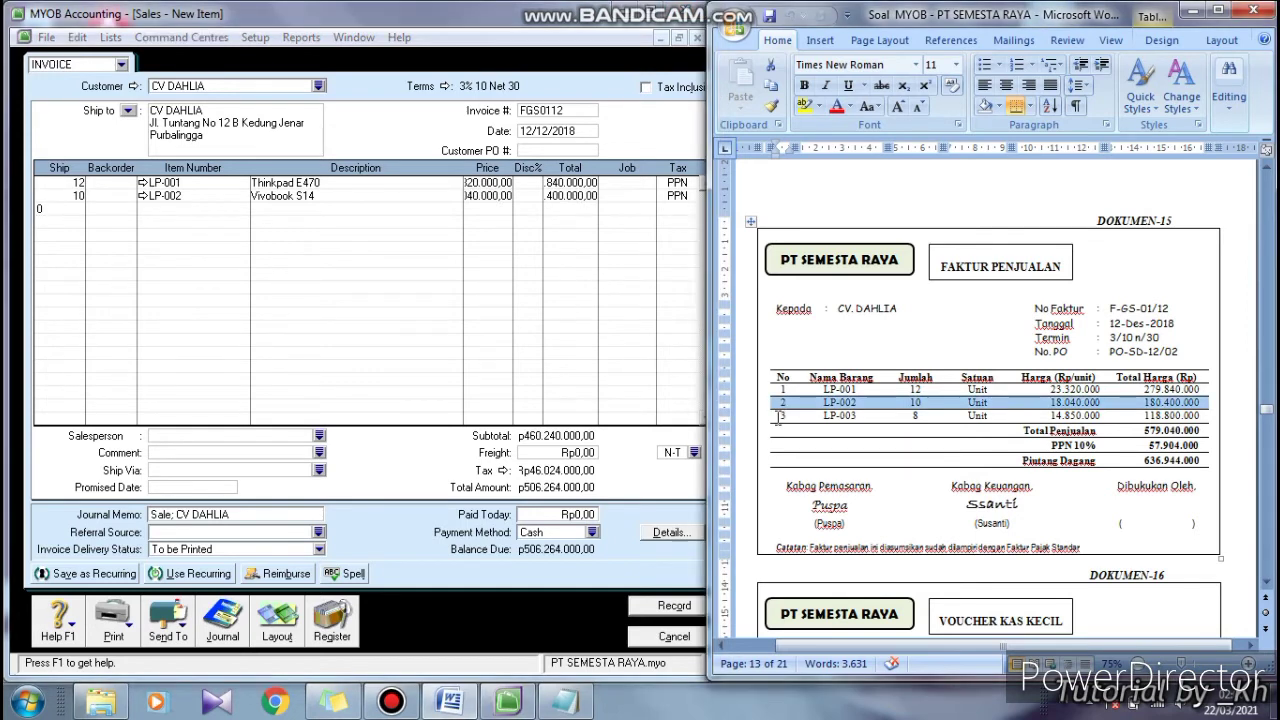
drag(770, 420, 1146, 418)
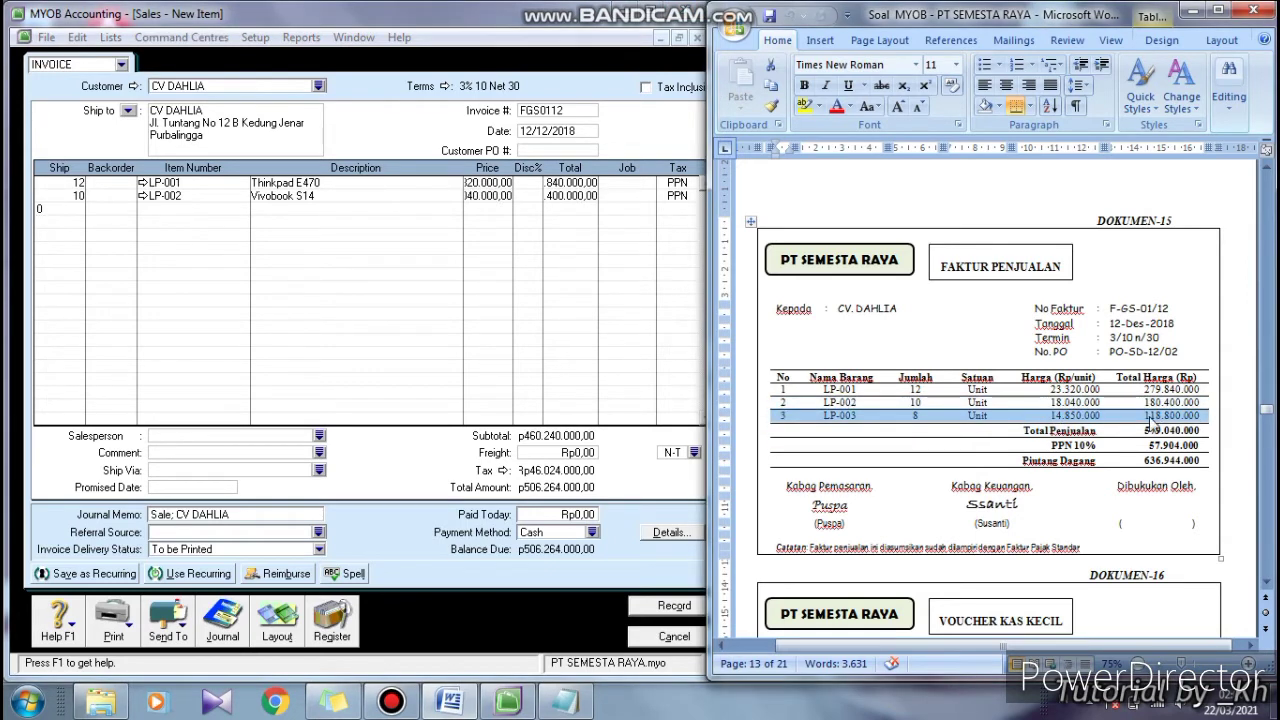
click(56, 206)
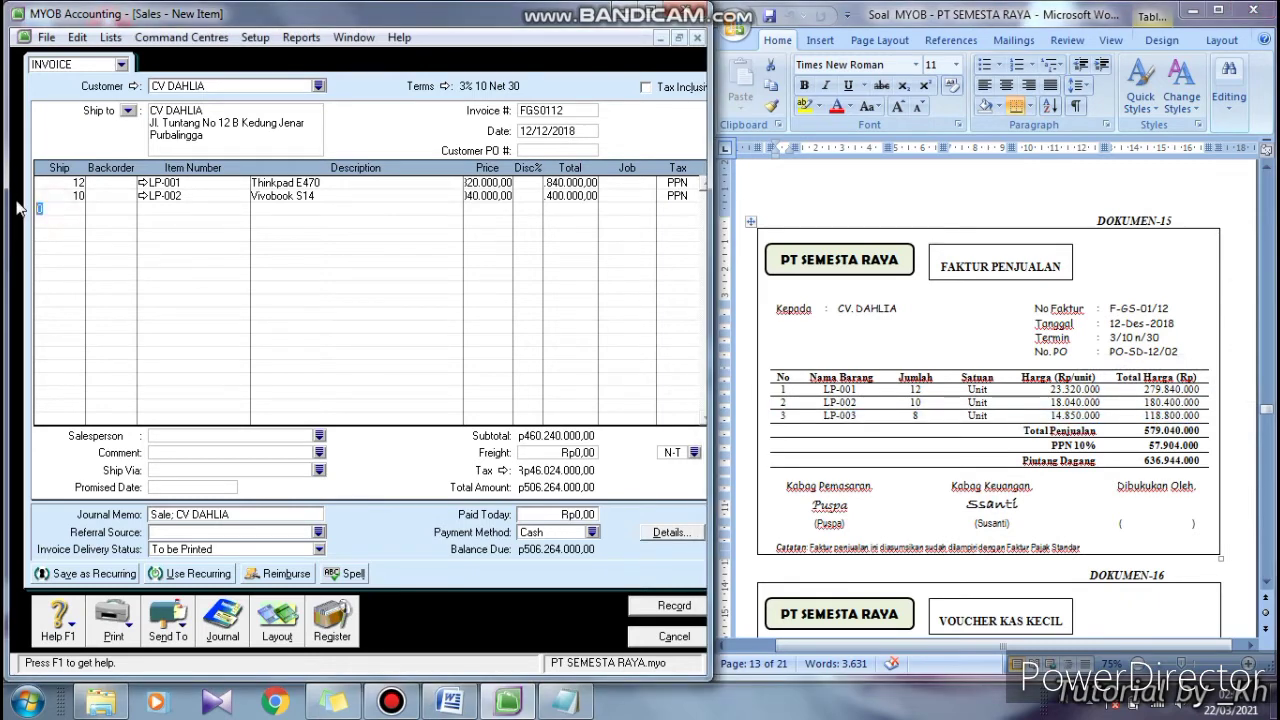
key(Tab)
Assign item LP-003, Nitro 5, to the third invoice line with a unit price of 14850000
key(Tab)
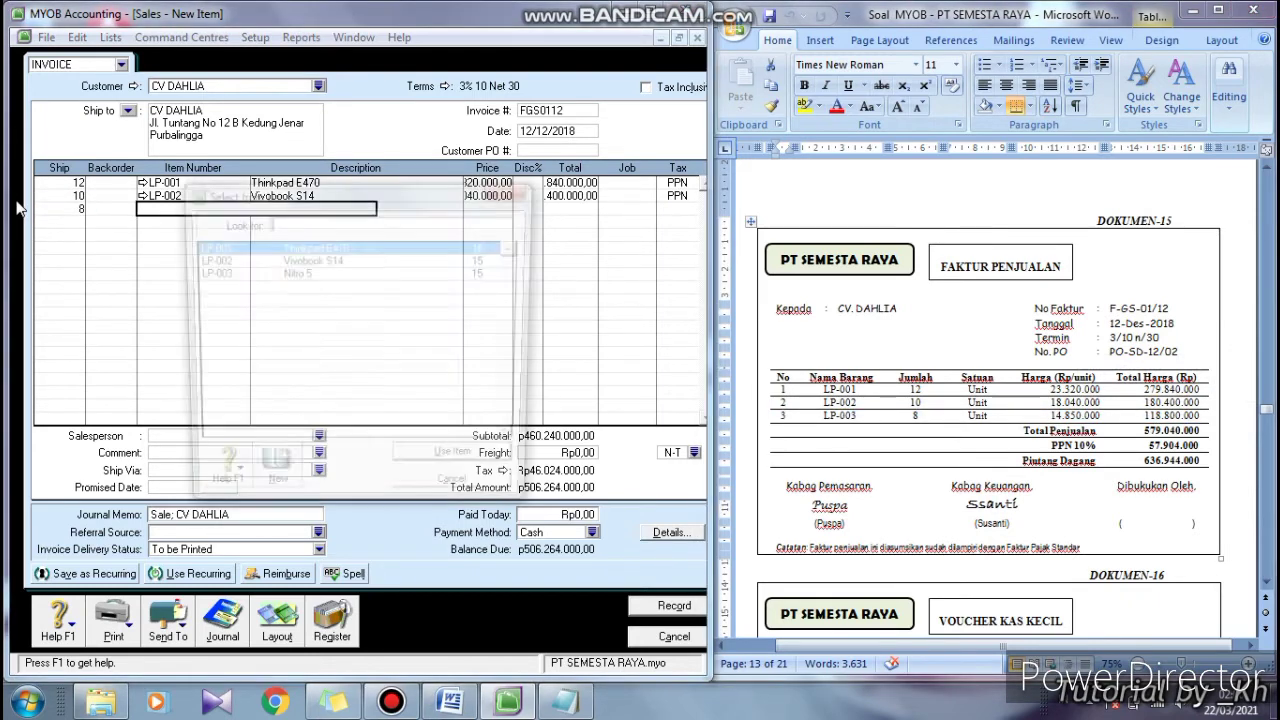
text(LP-003)
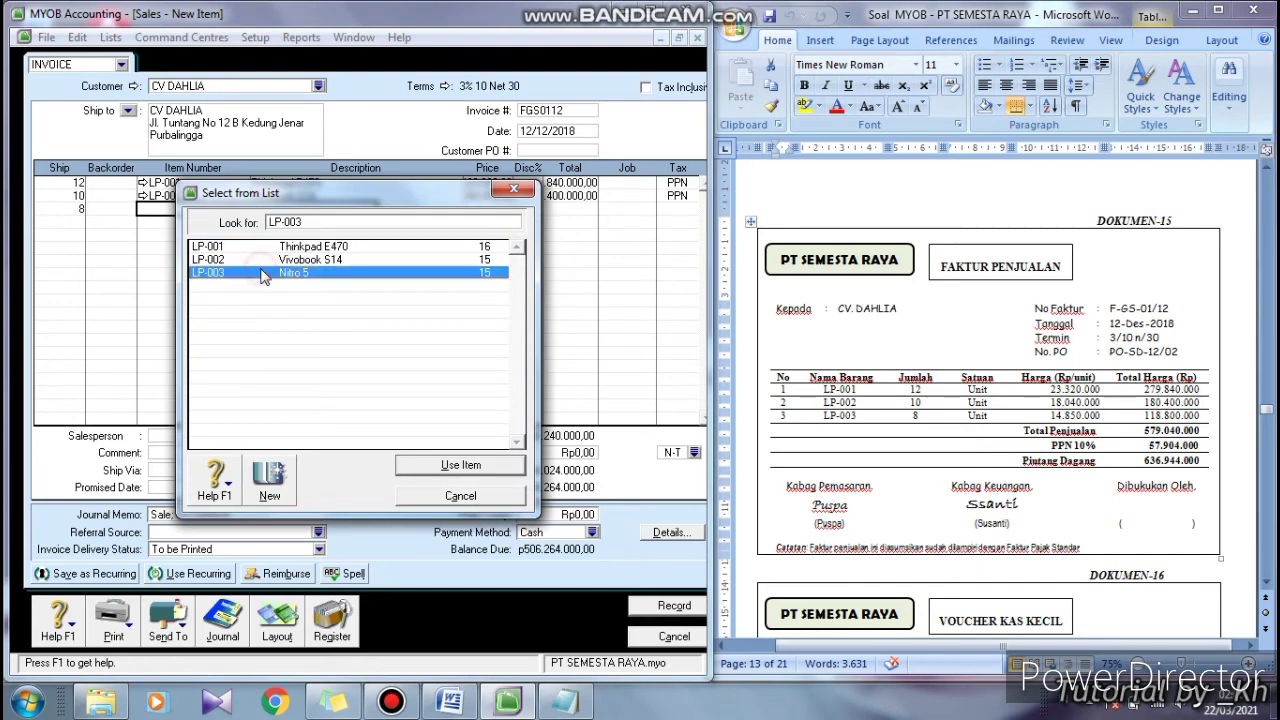
click(458, 466)
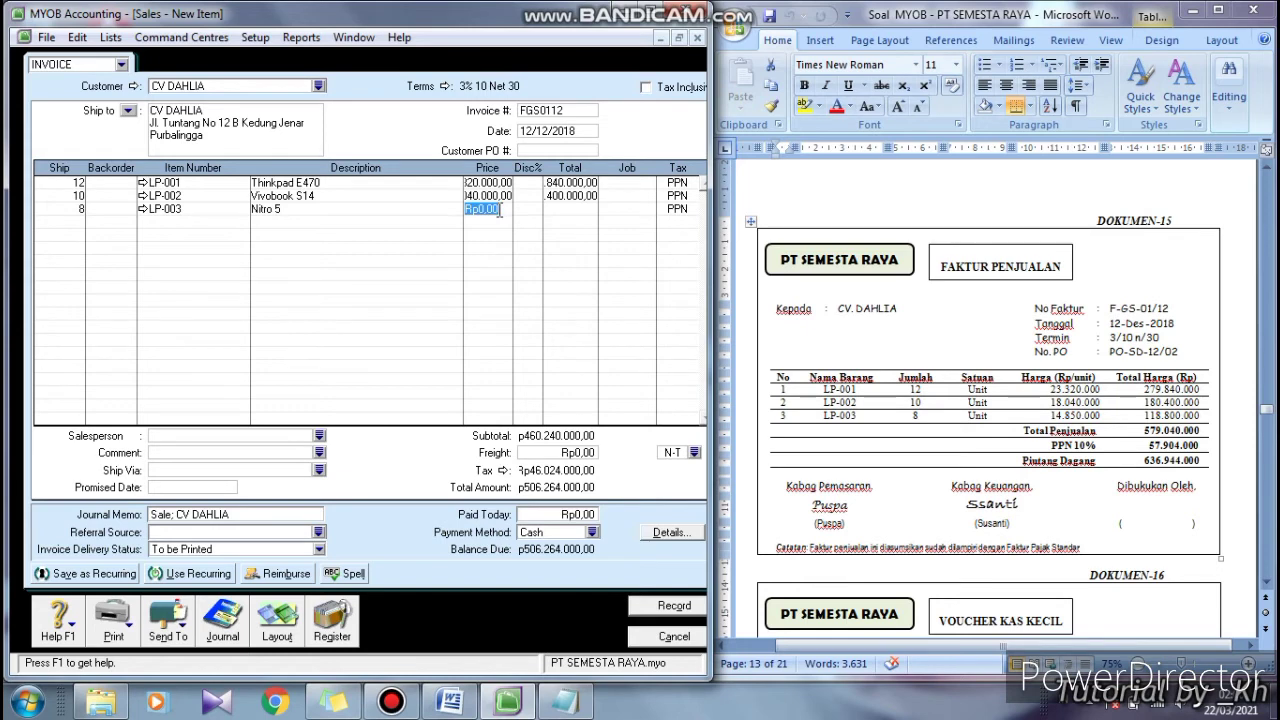
text(14850000)
key(Return)
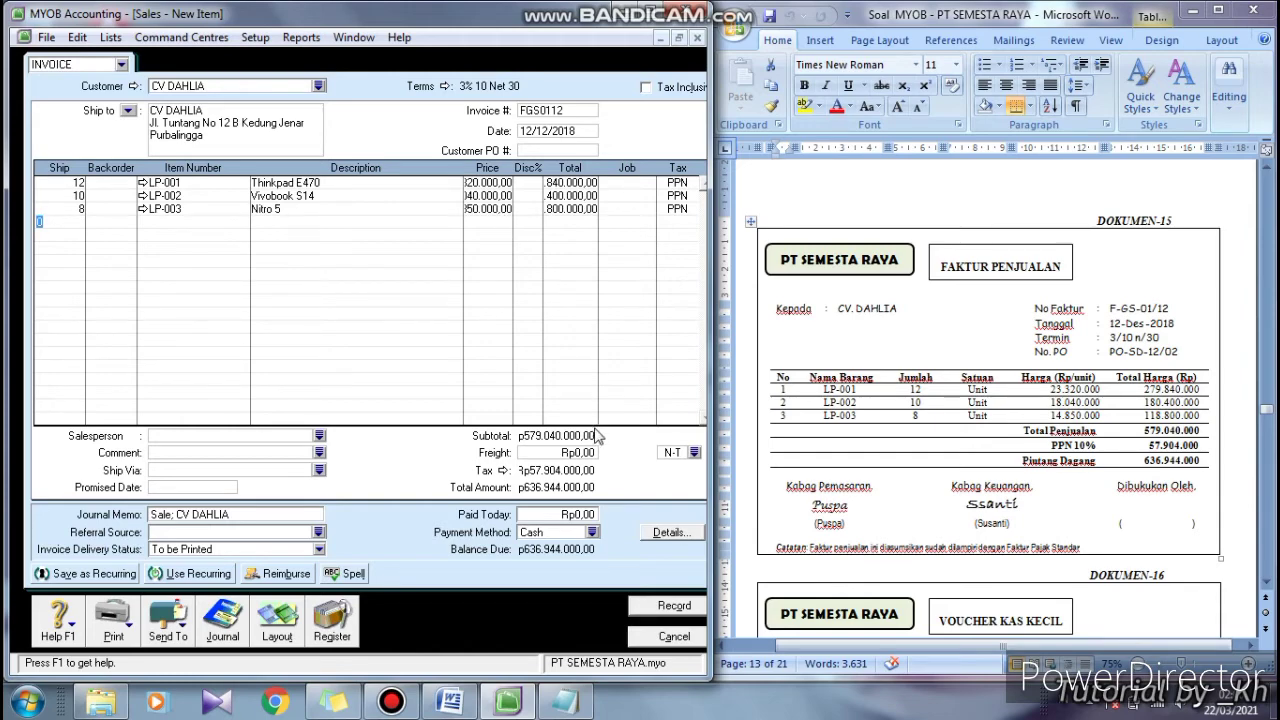
Review the transaction recap for the CV DAHLIA sale, record the invoice and leave sales entry
key(ctrl+r)
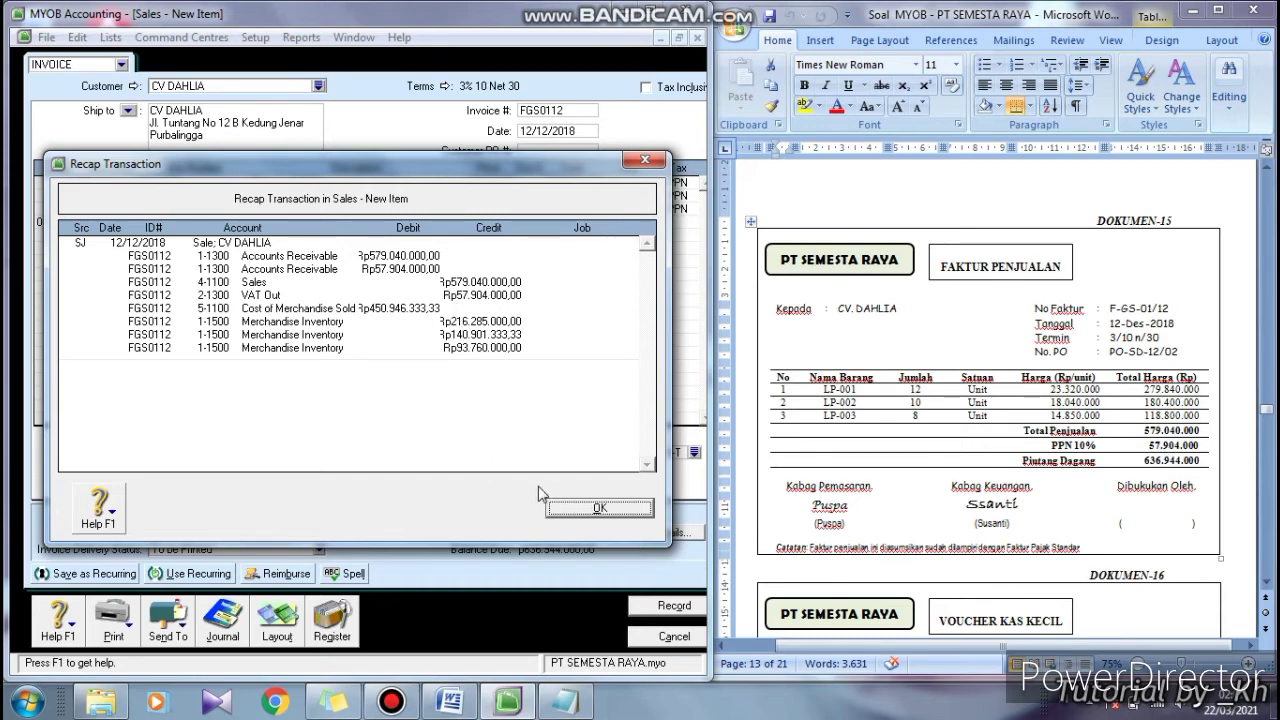
click(566, 511)
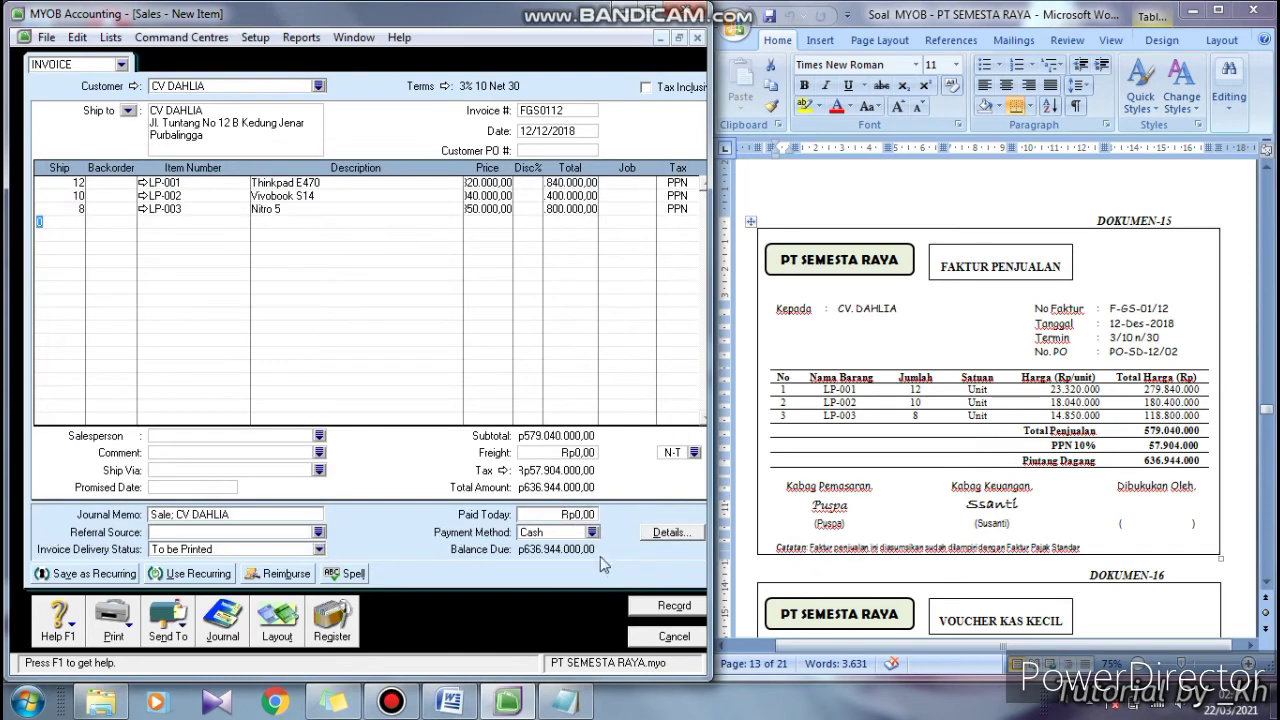
click(668, 606)
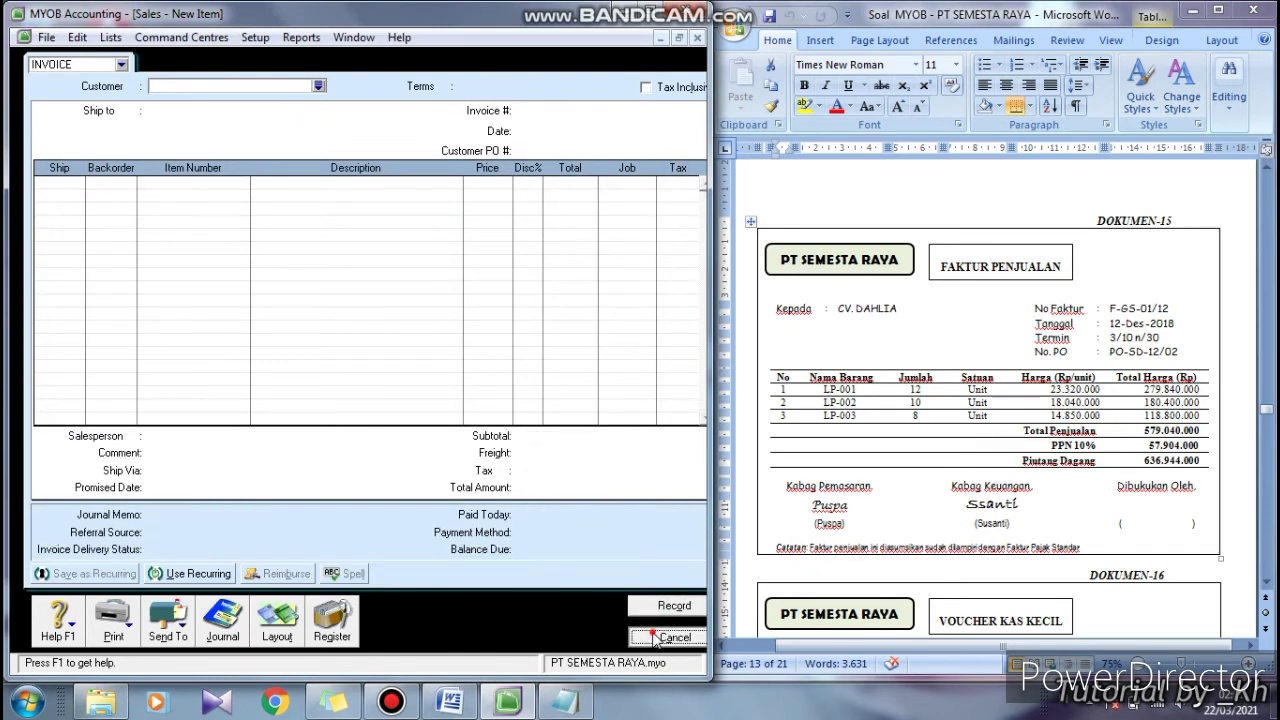
click(668, 637)
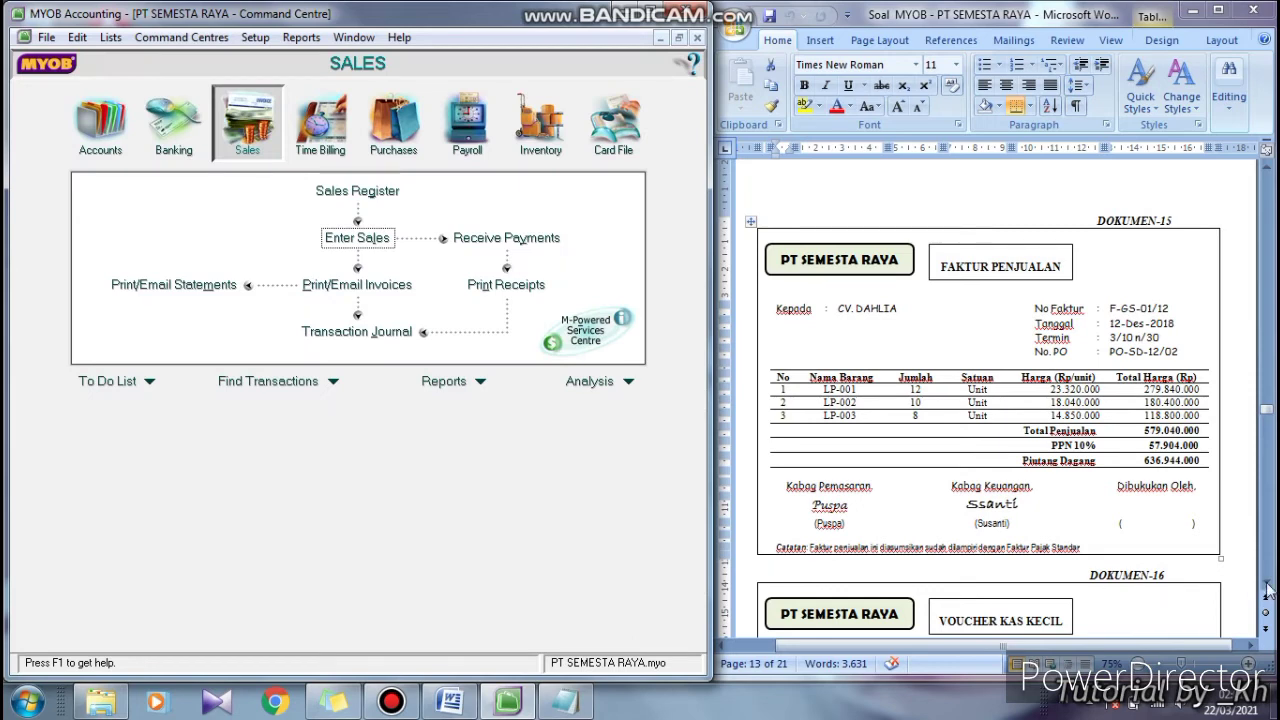
Read past the petty cash voucher in DOKUMEN-16 and examine the cash receipt and its description in DOKUMEN-17
scroll(1266, 589, down, 5)
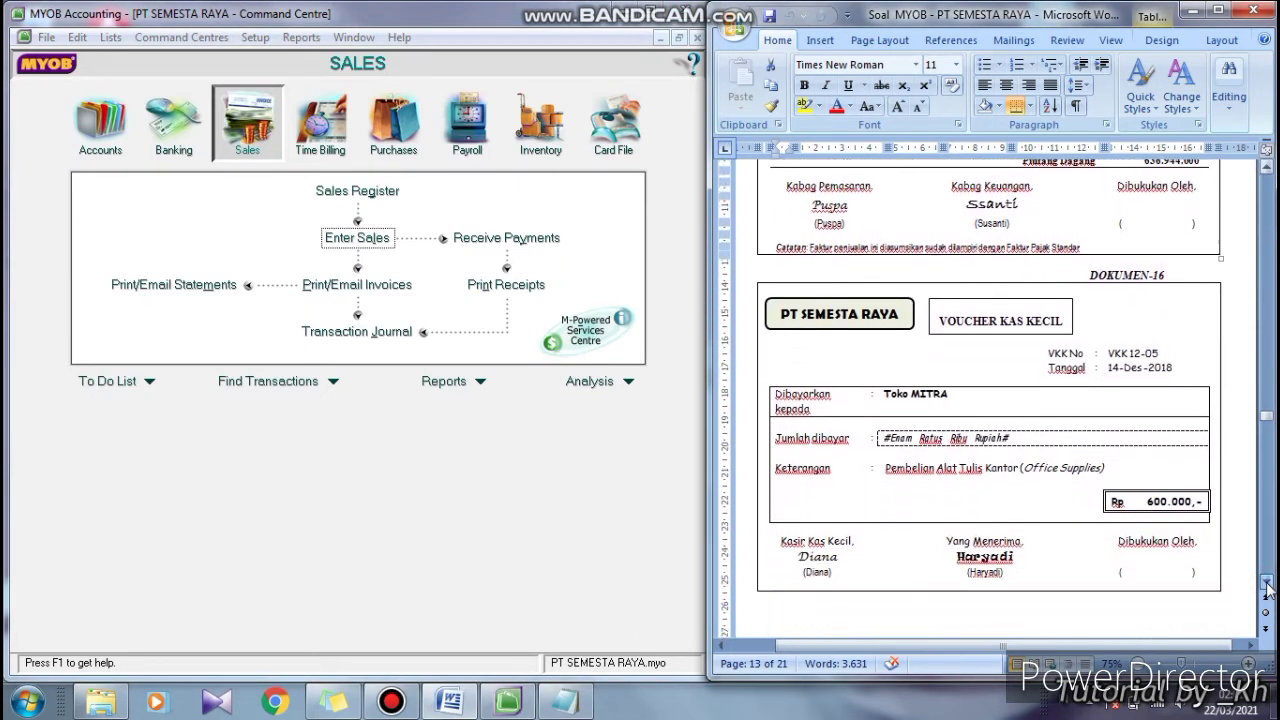
scroll(1266, 589, down, 1)
click(1085, 195)
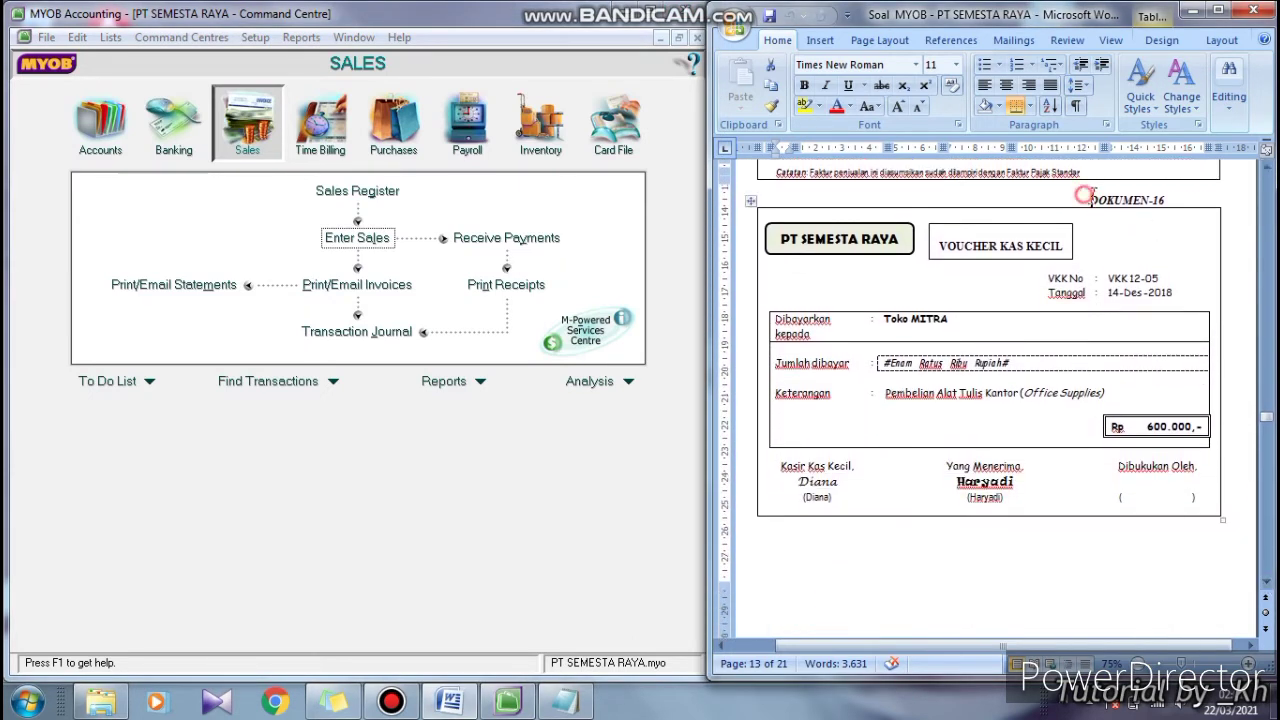
drag(1088, 195, 1189, 210)
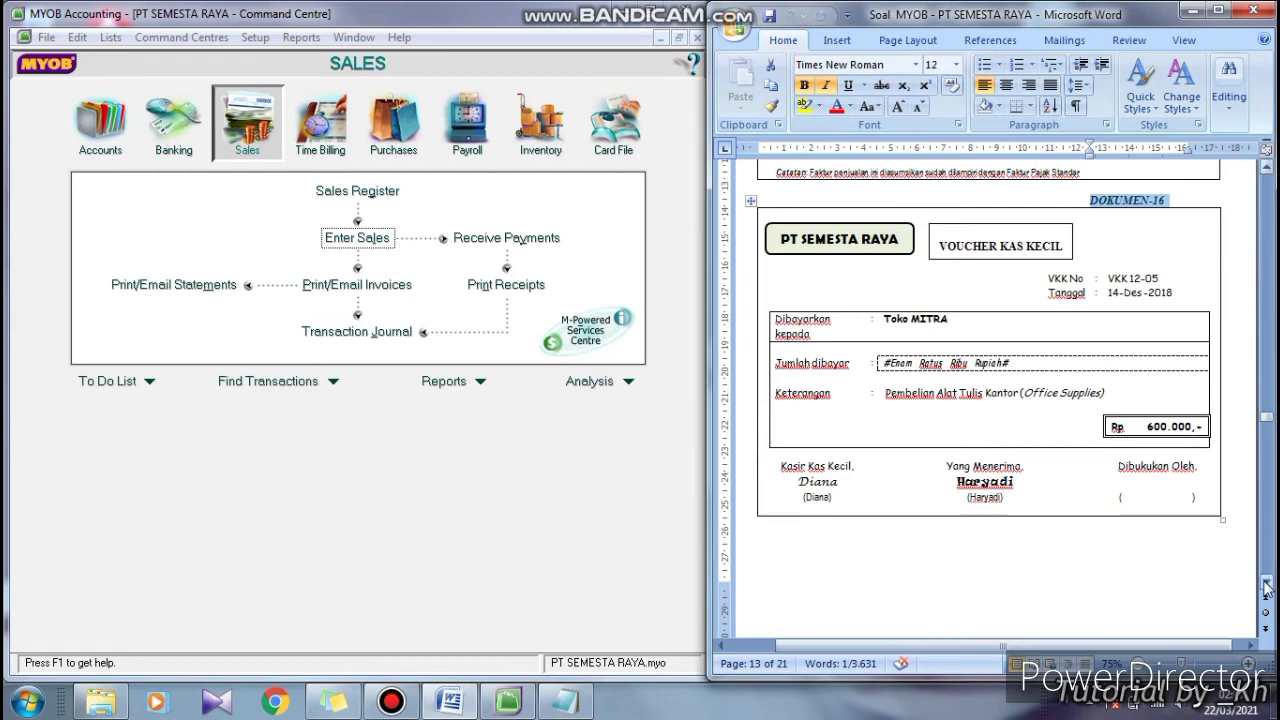
scroll(1266, 588, down, 6)
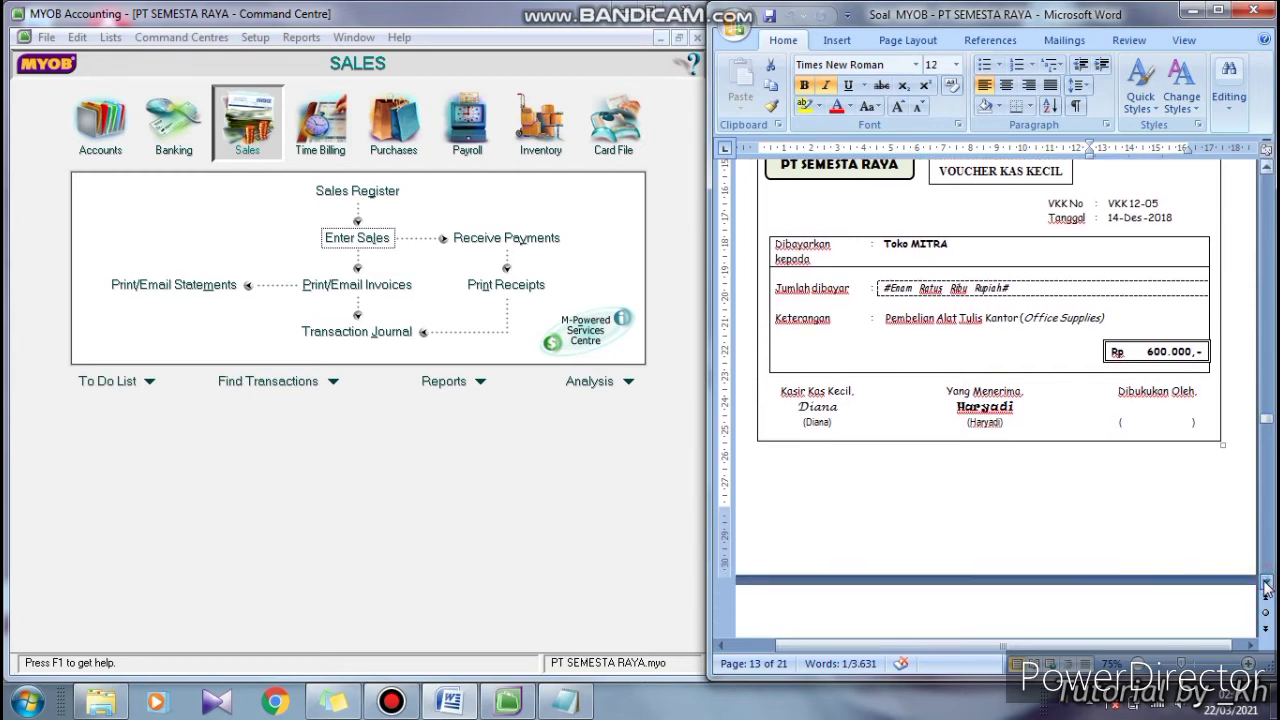
scroll(1266, 588, down, 3)
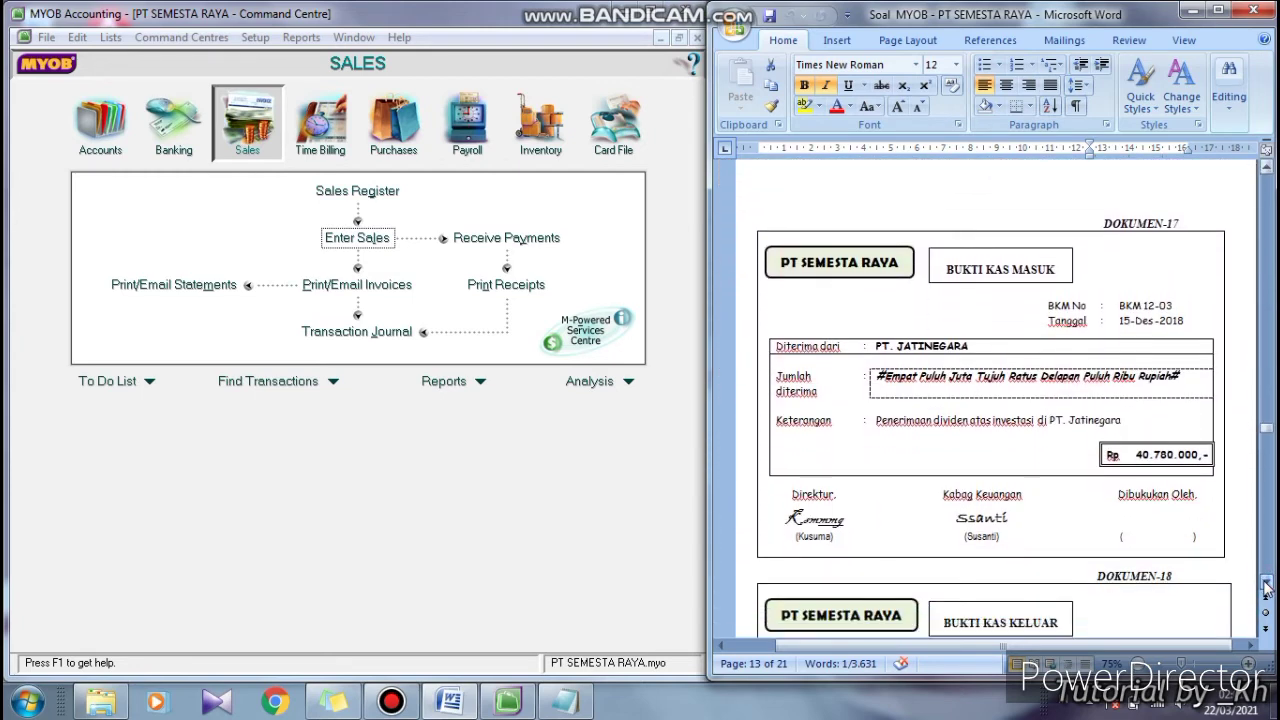
drag(1103, 220, 1192, 224)
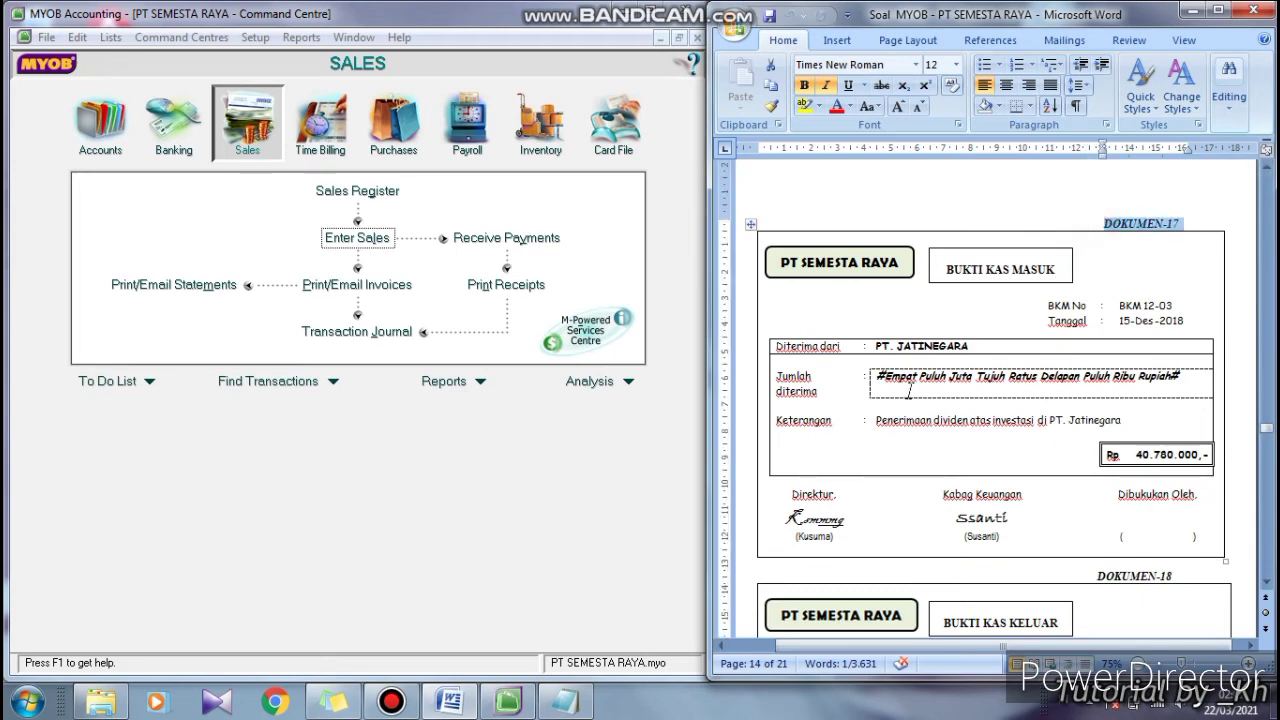
click(870, 424)
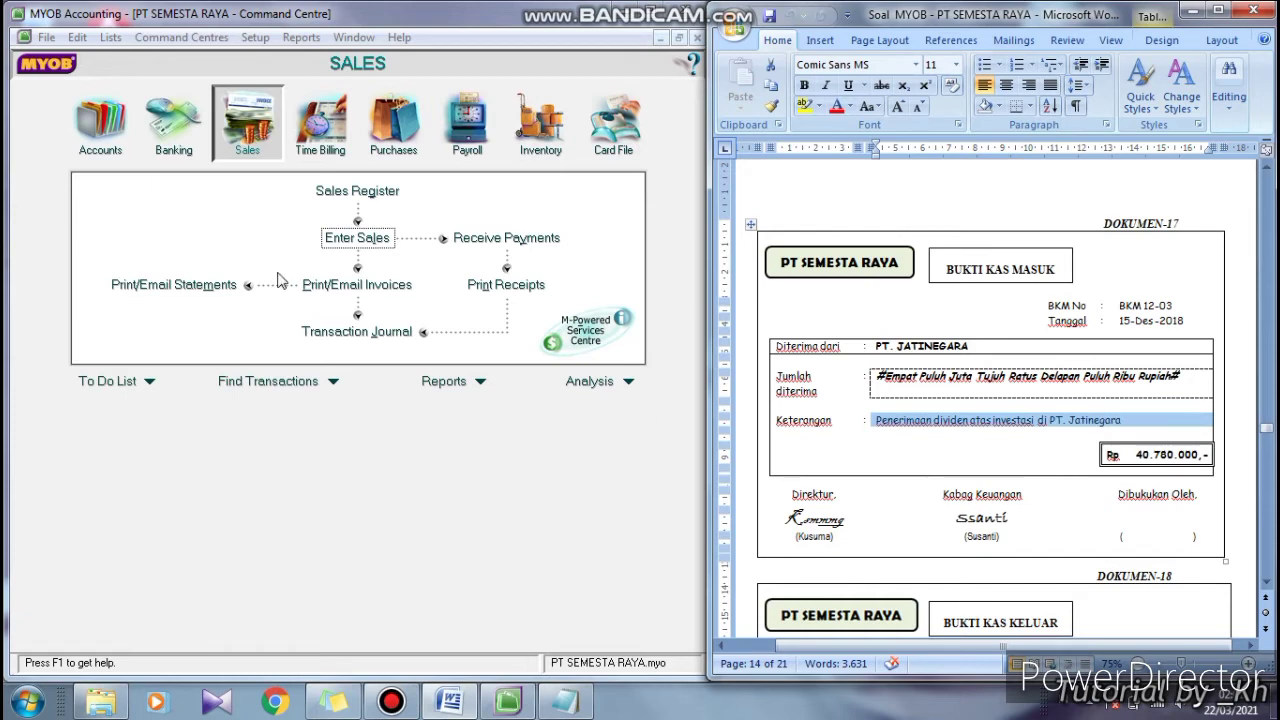
Start a Receive Money entry deposited to account 1-1200 Cash In Bank, with Tax Inclusive turned off
click(173, 152)
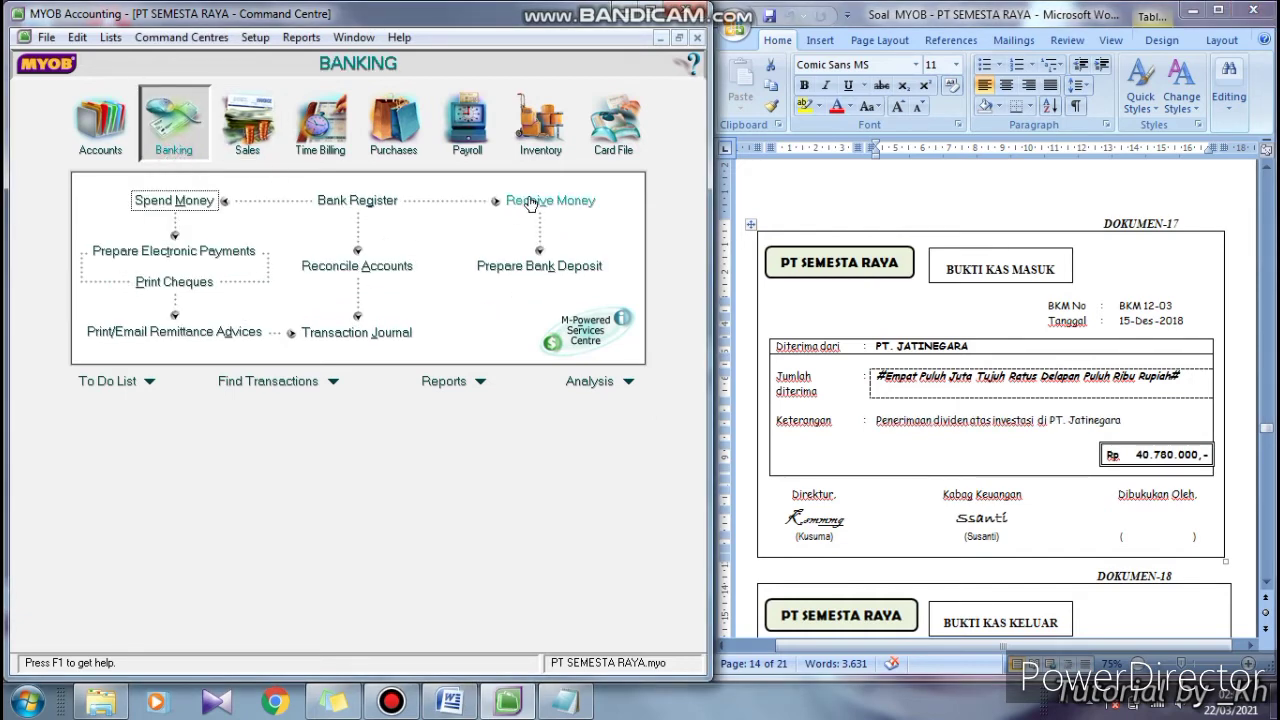
click(530, 203)
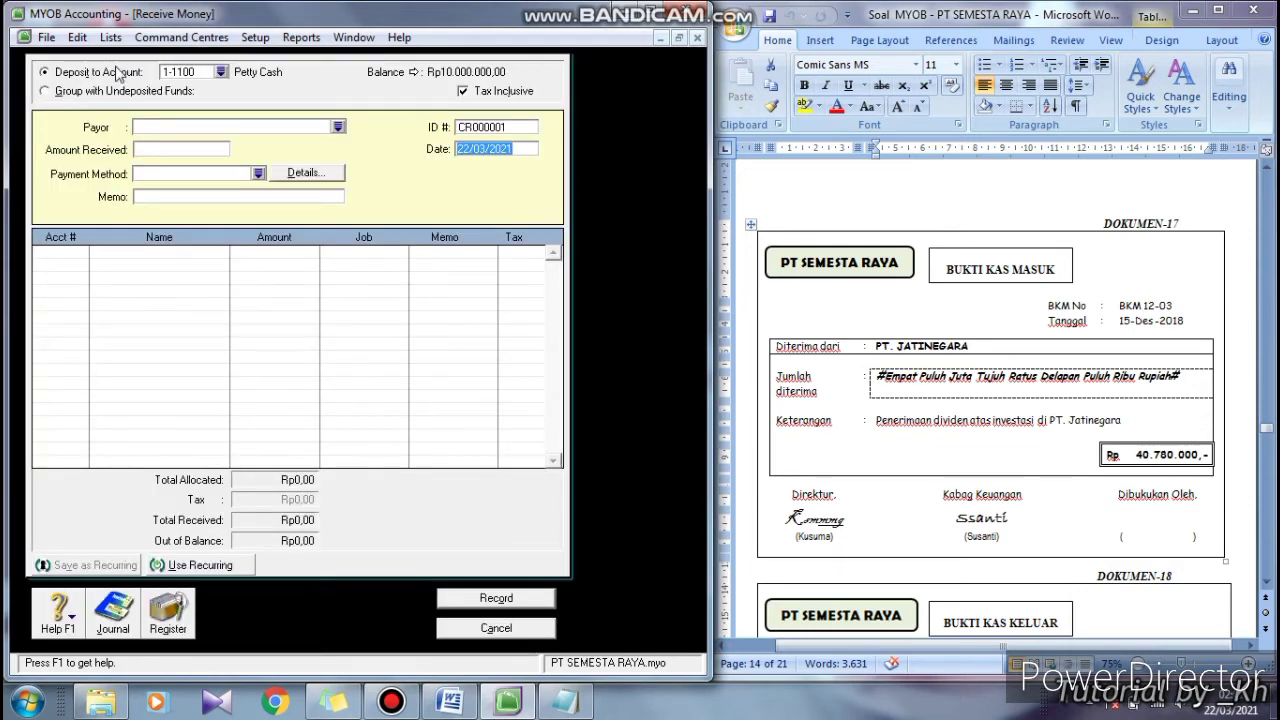
click(221, 72)
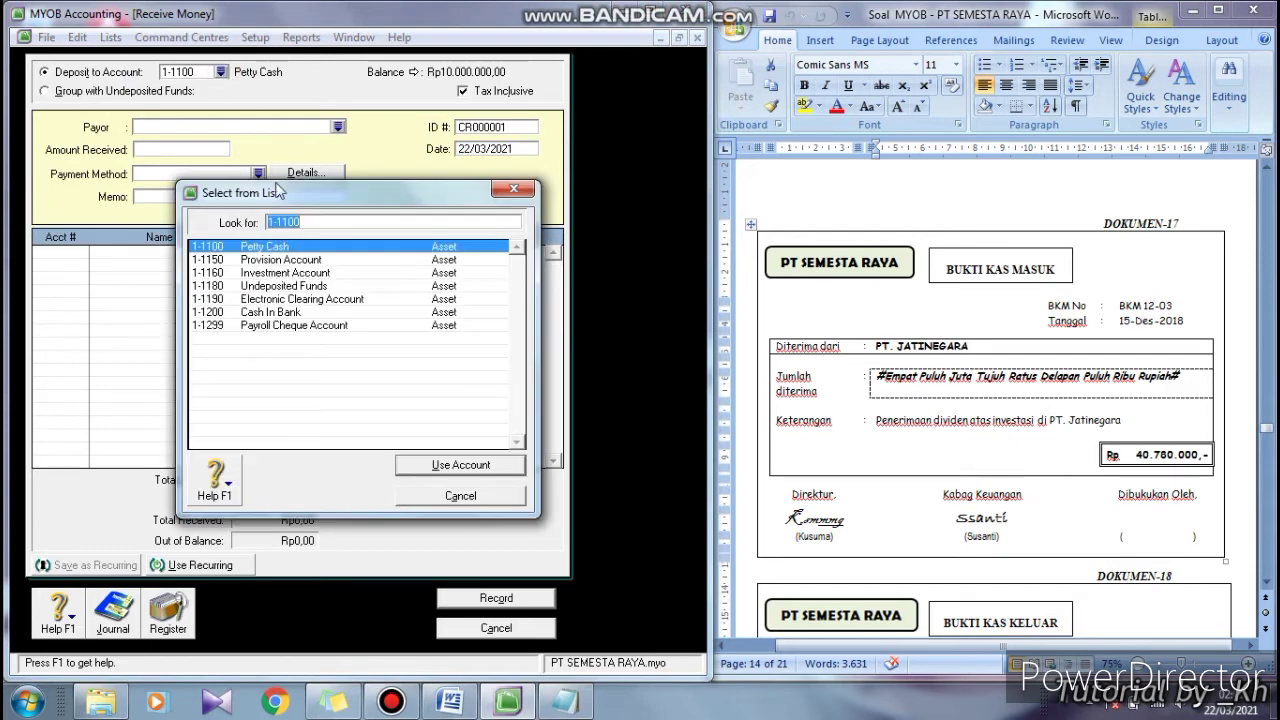
click(289, 314)
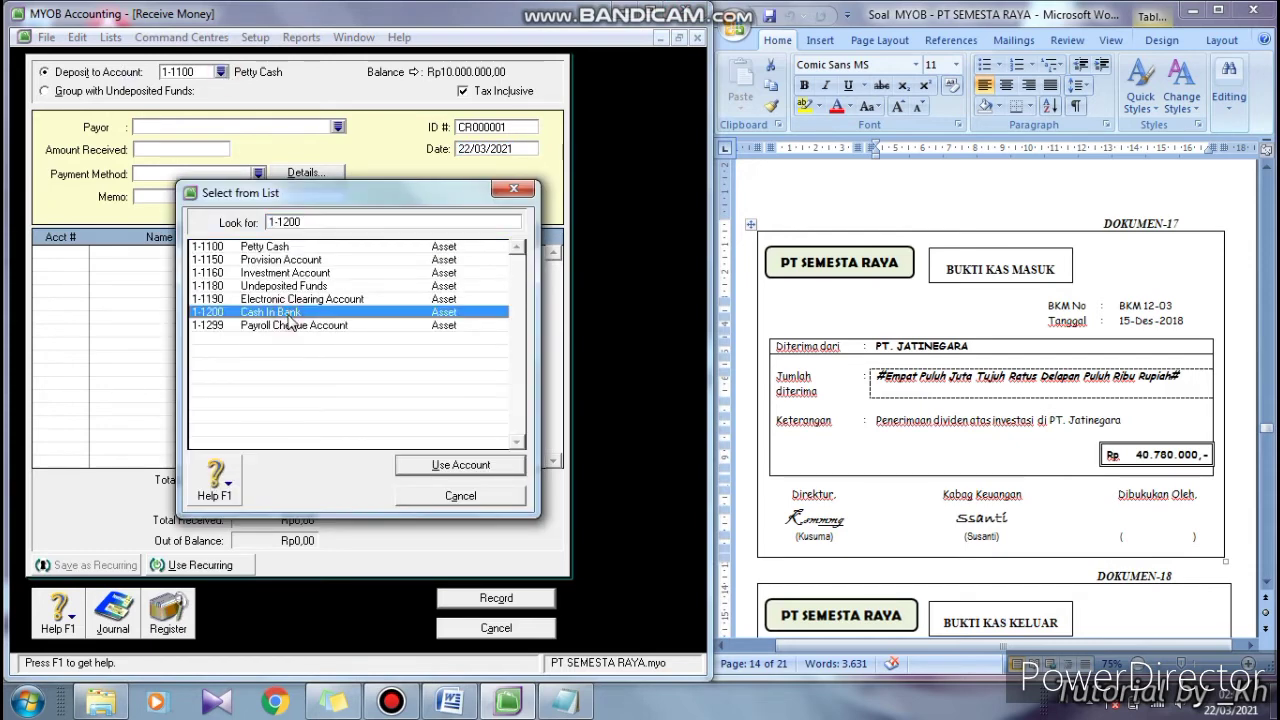
click(421, 467)
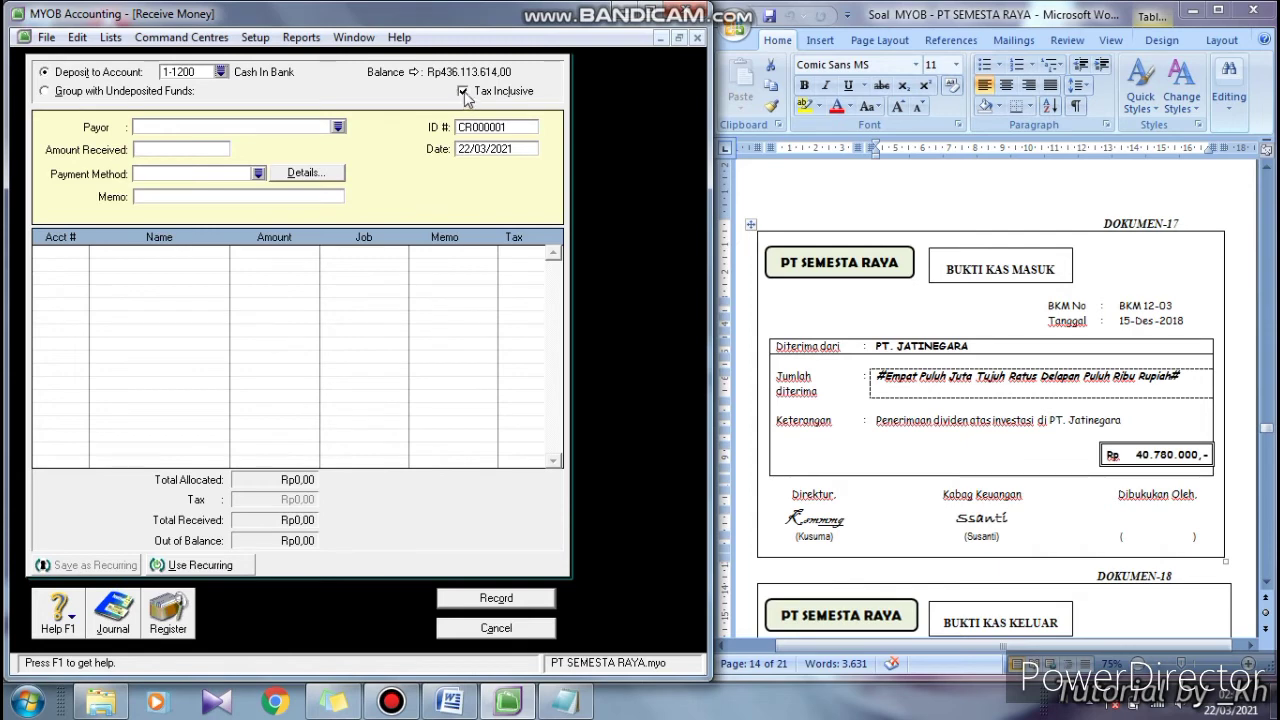
click(465, 95)
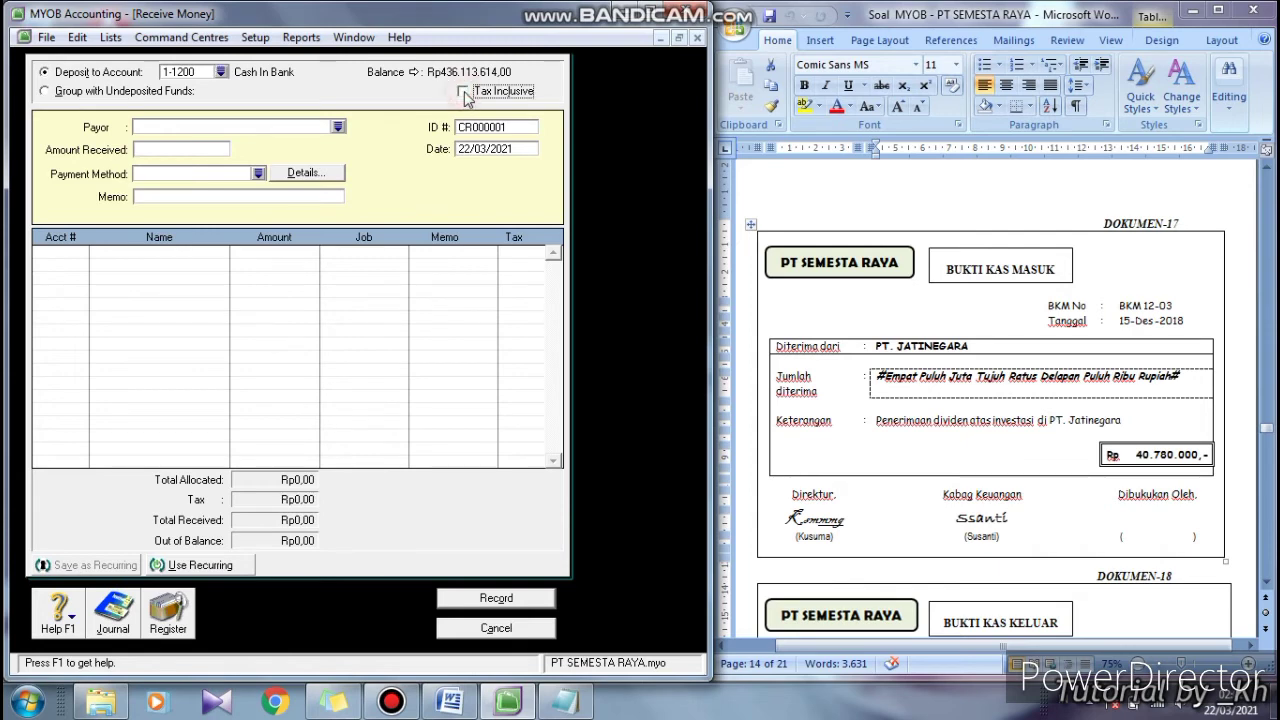
Enter the amount from DOKUMEN-17, 40780000, as the amount received
click(158, 149)
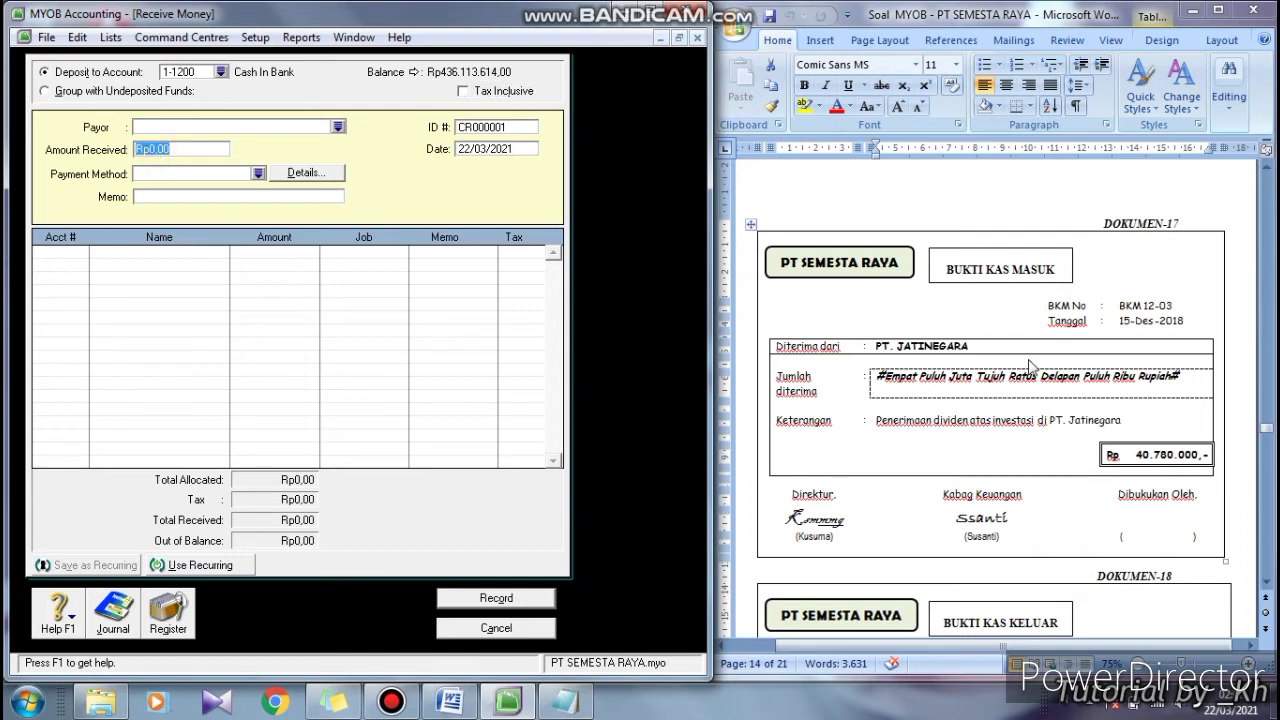
click(1104, 457)
click(1103, 460)
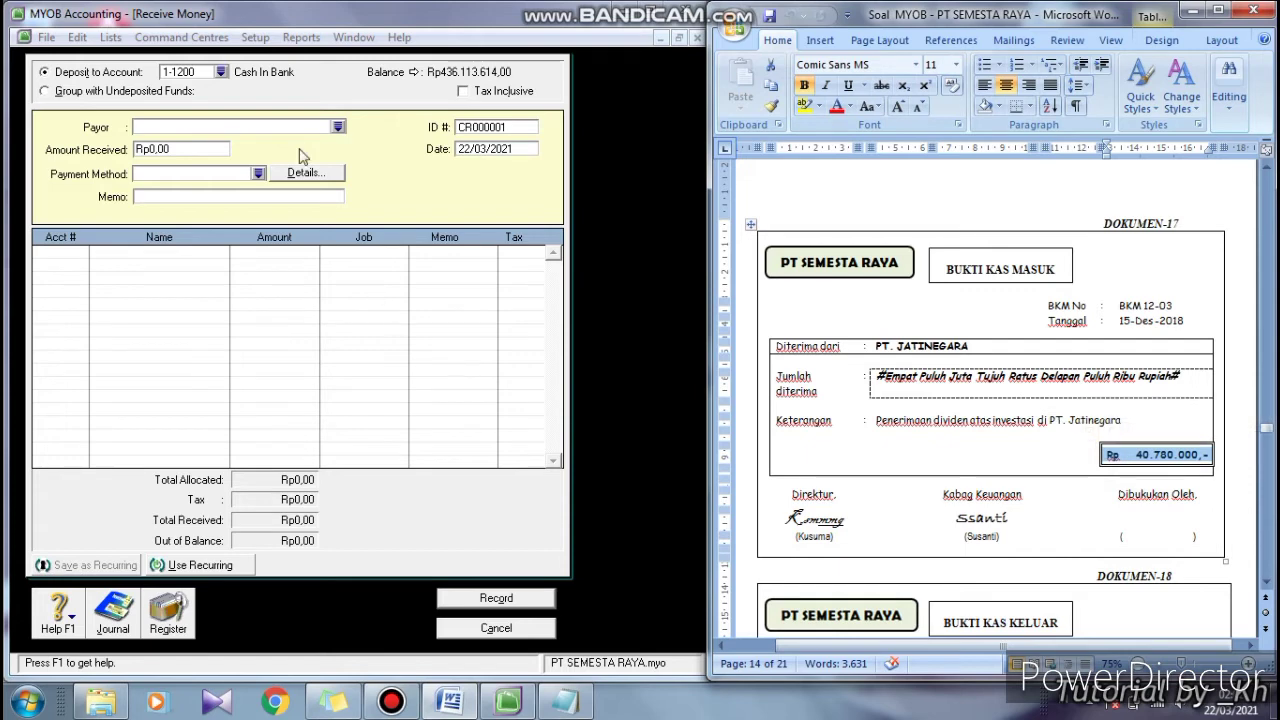
click(82, 158)
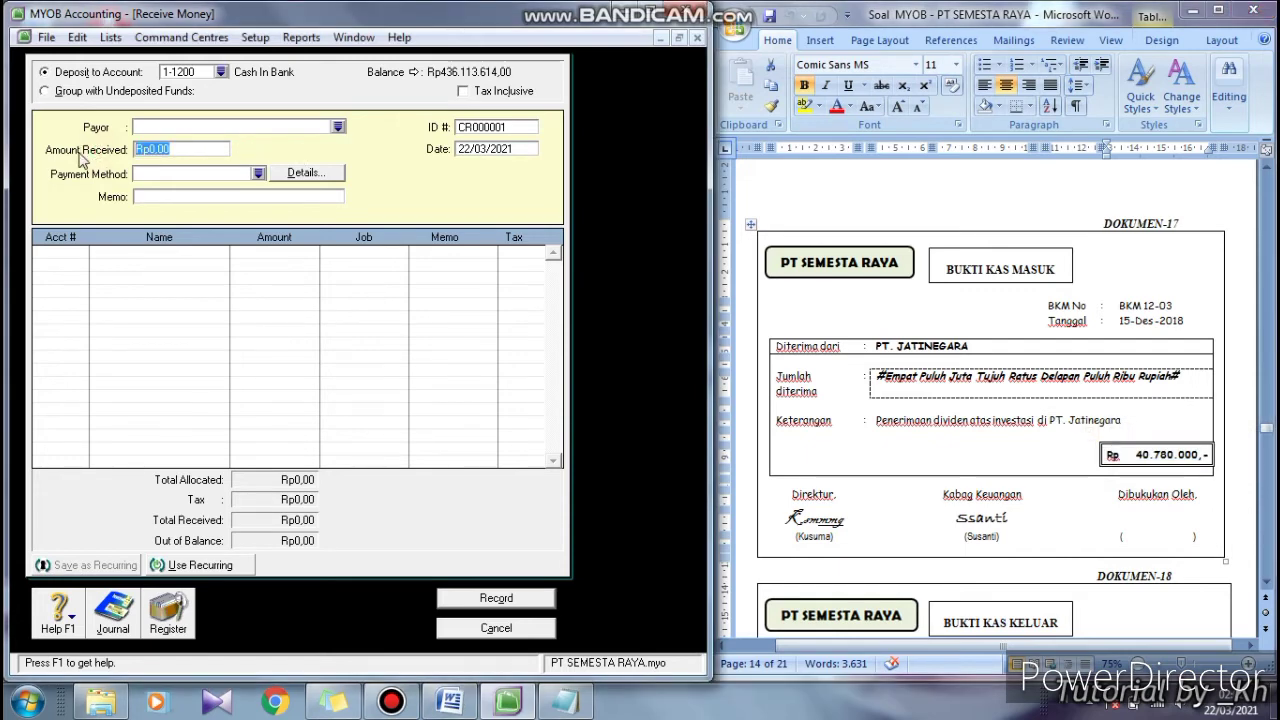
text(40)
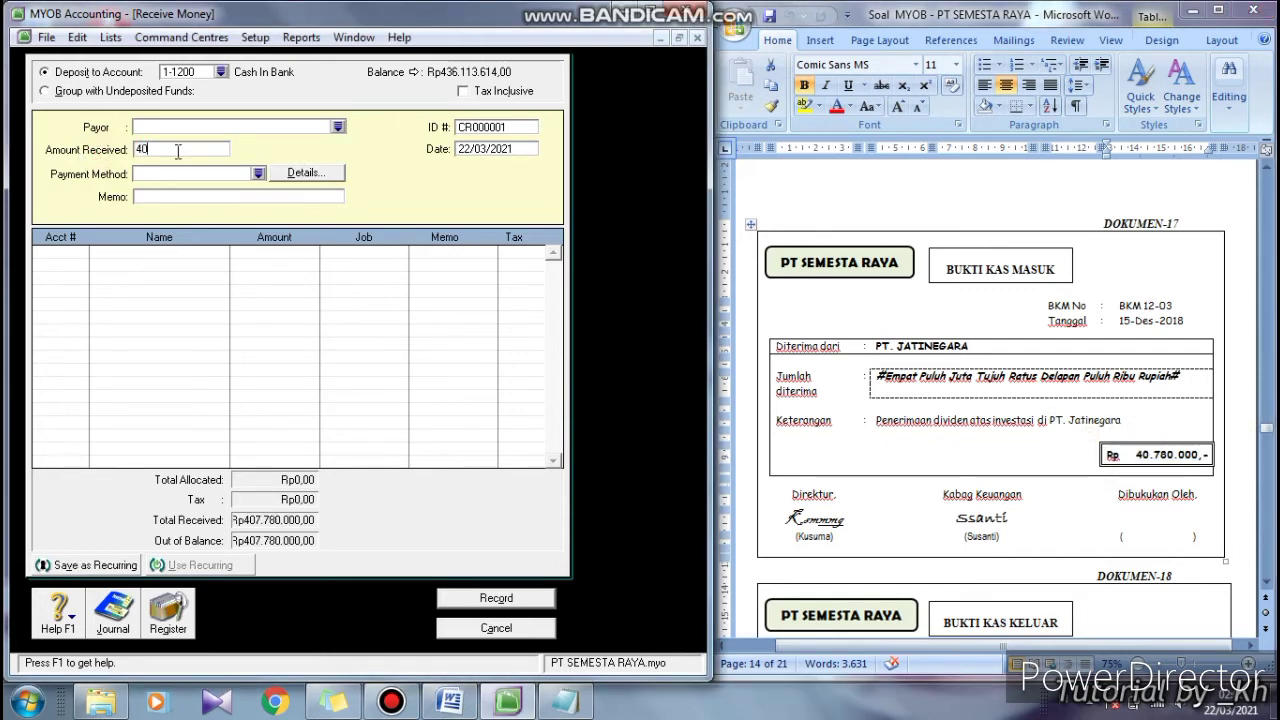
text(780000)
key(Tab)
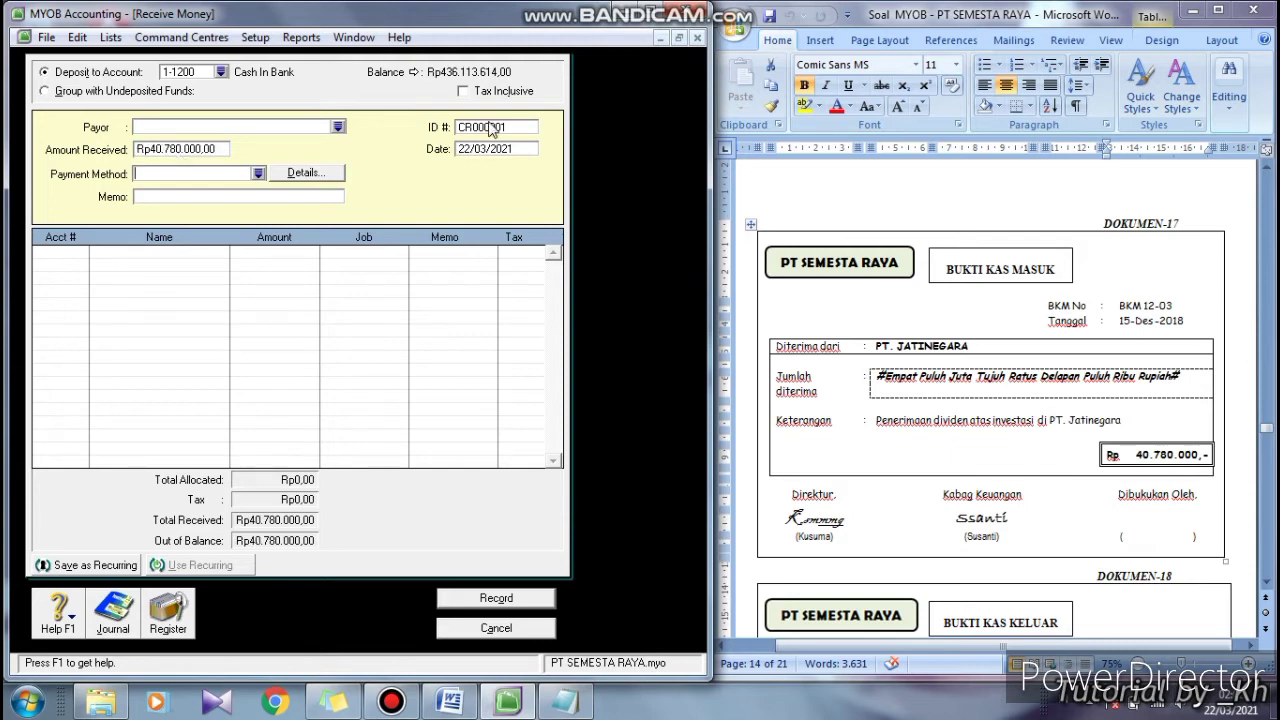
Set the receipt's ID number to BKM1203, following the BKM No in DOKUMEN-17
click(1116, 308)
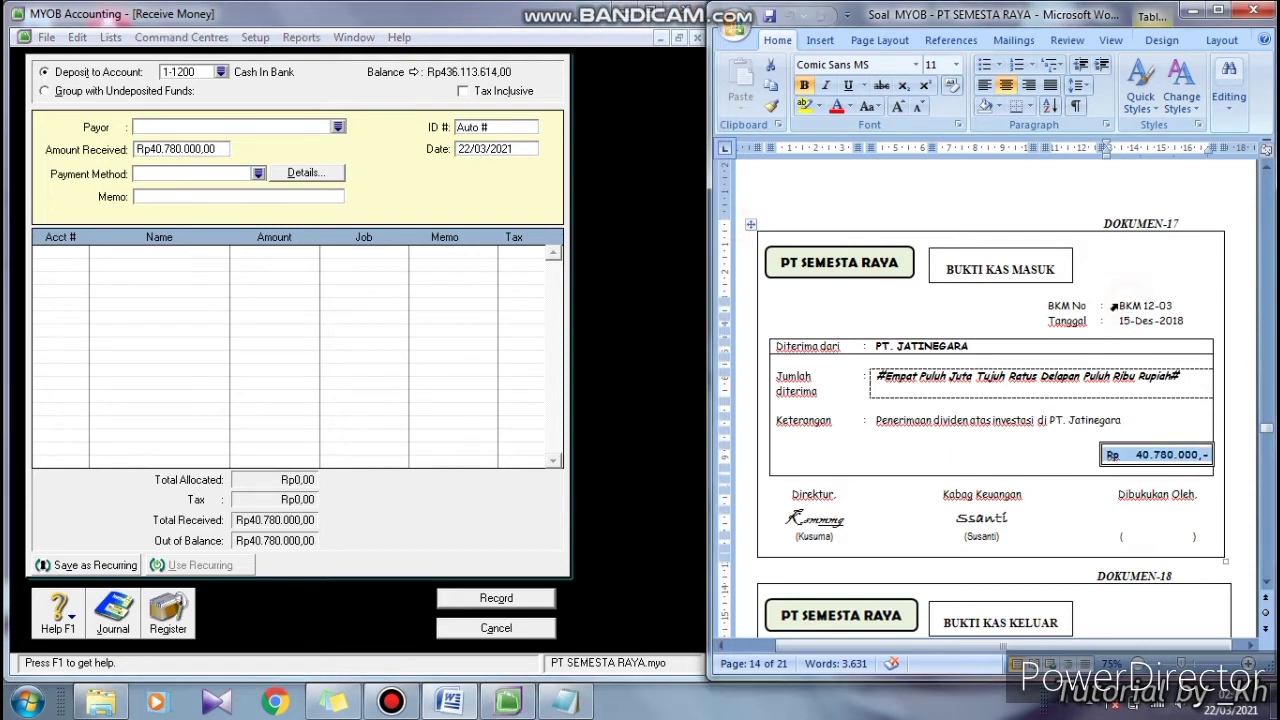
click(510, 124)
double_click(510, 124)
text(BKM21)
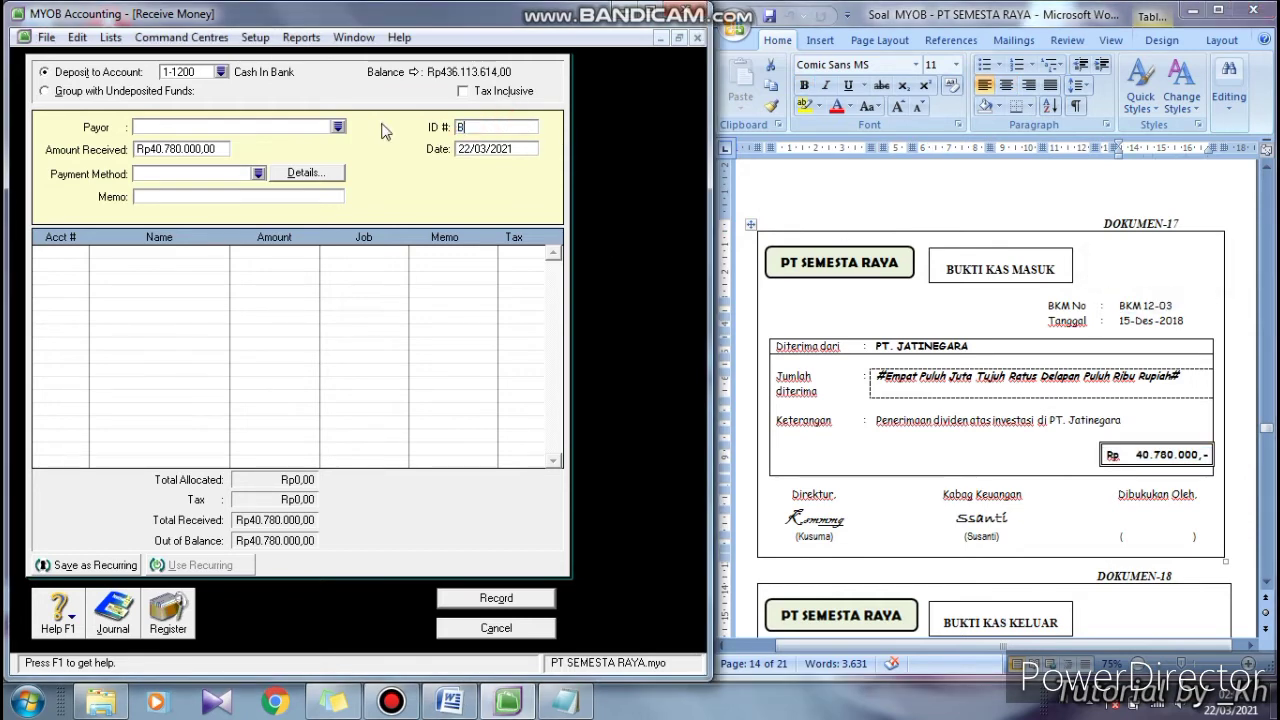
key(BackSpace)
key(BackSpace)
text(1203)
Date the receipt 15/12/2018 and enter the memo "Penerimaan dividen dari PT Jatinegara"
click(516, 149)
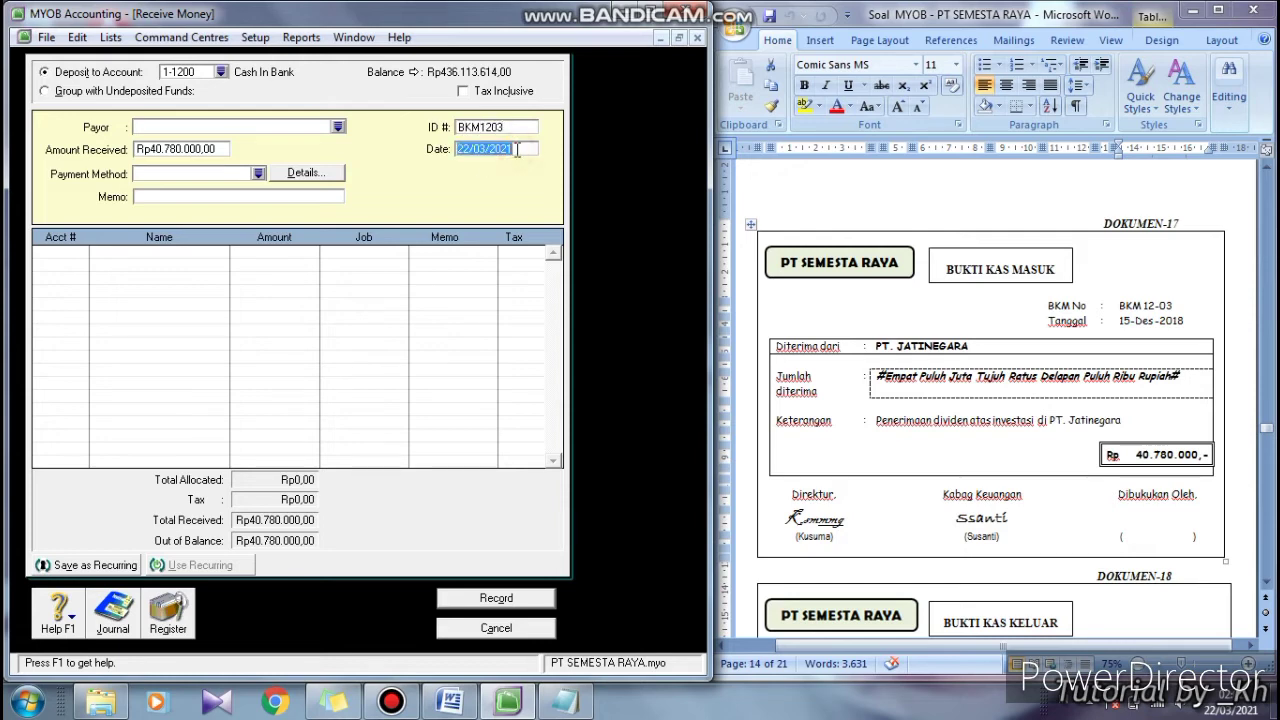
click(1117, 320)
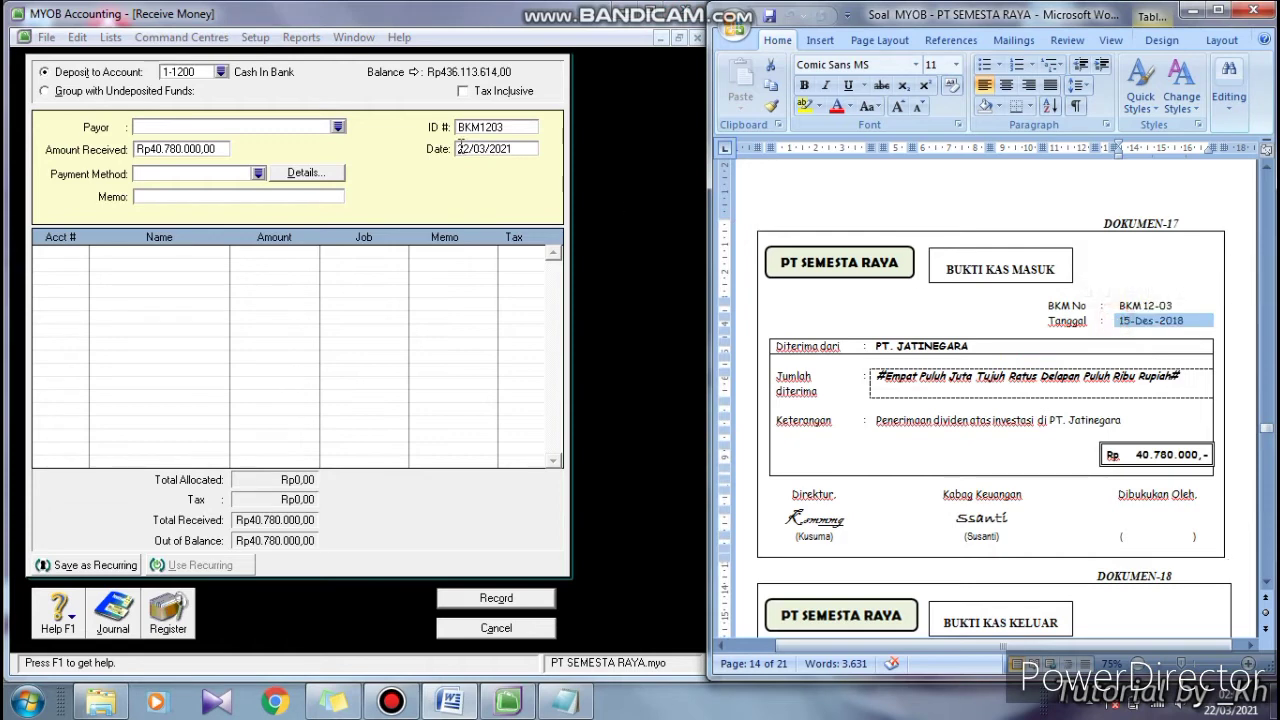
click(518, 148)
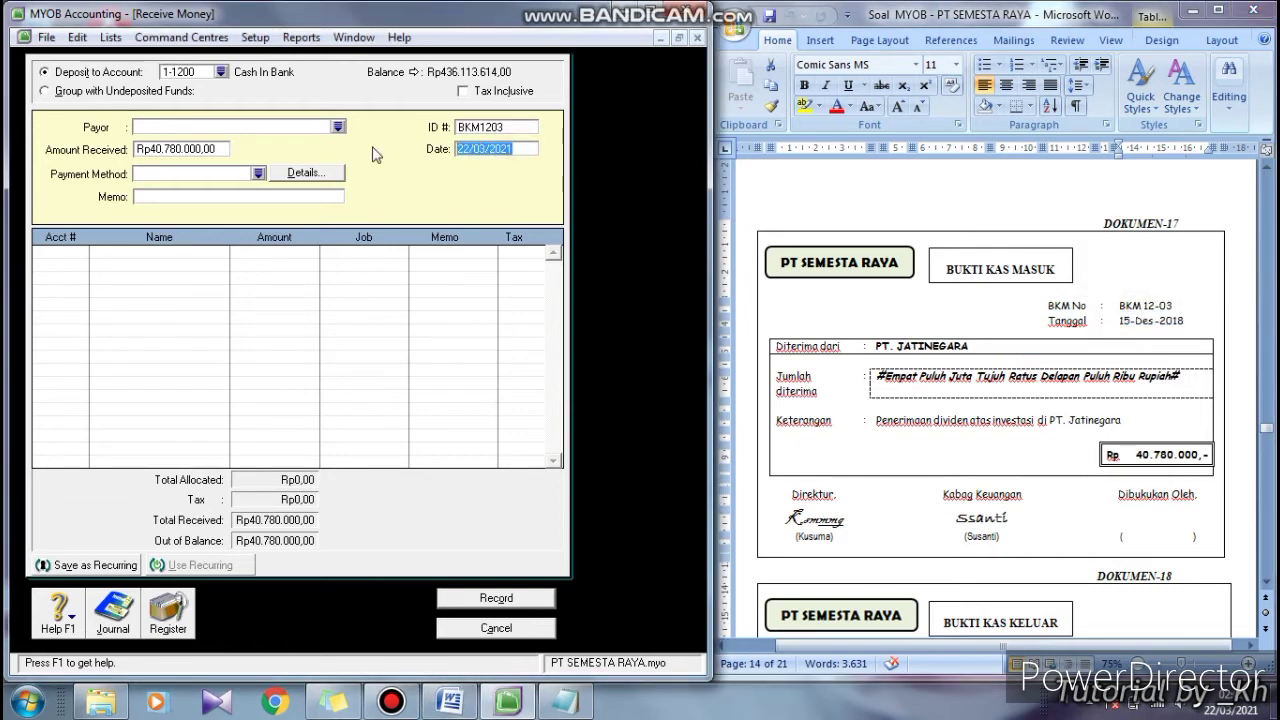
text(15/12/2018)
click(168, 193)
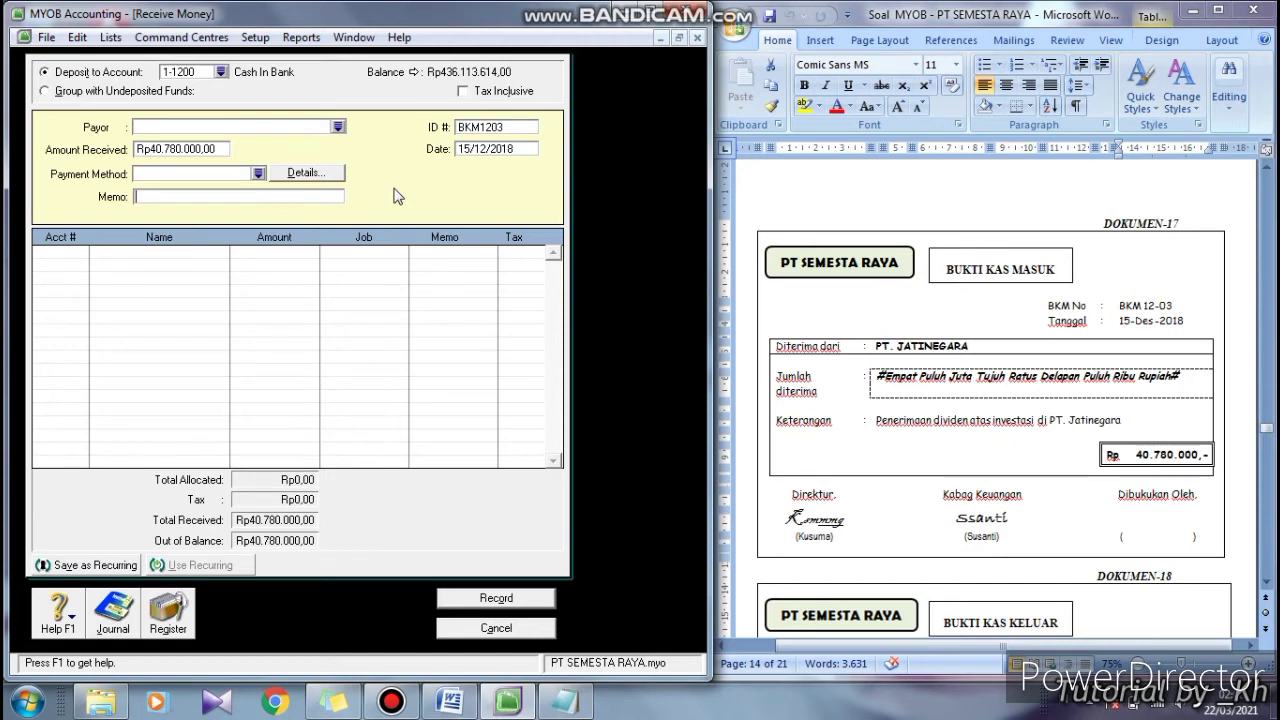
text(Penerimaan dividen)
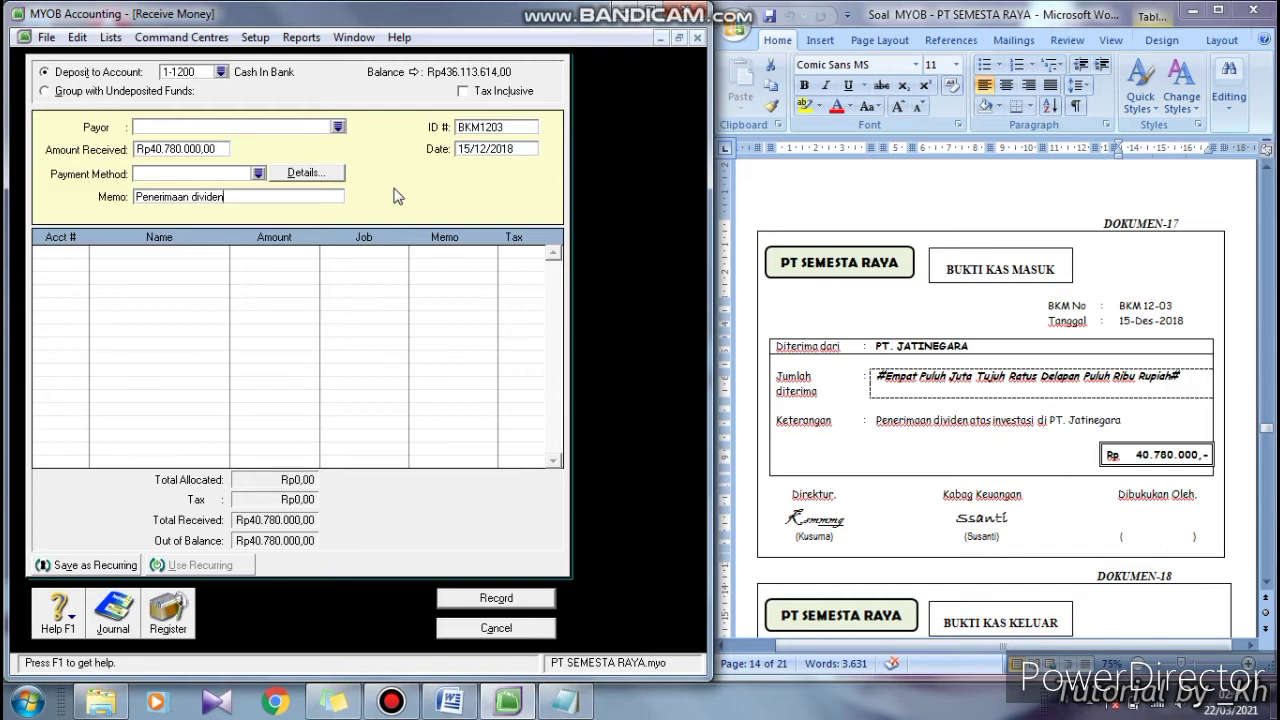
text( dari PT Jatinegara)
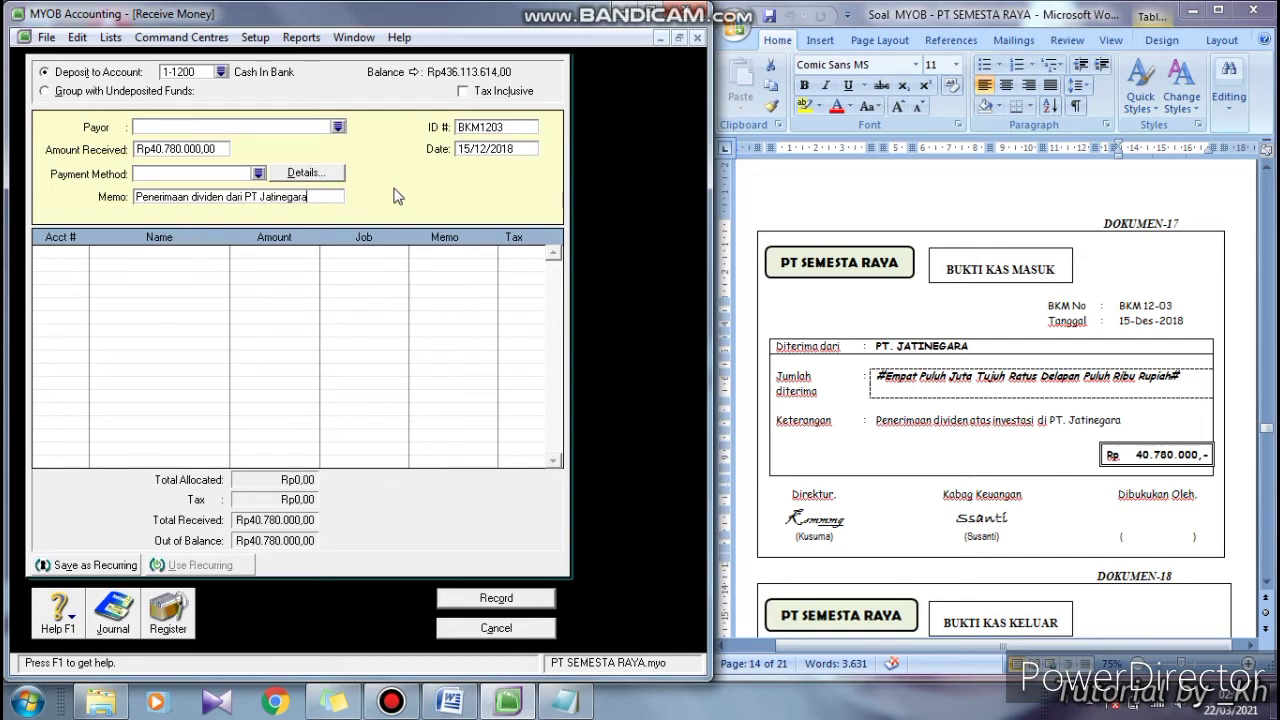
Allocate the full received amount to account 8-1400 Dividend Income on the first line
click(45, 254)
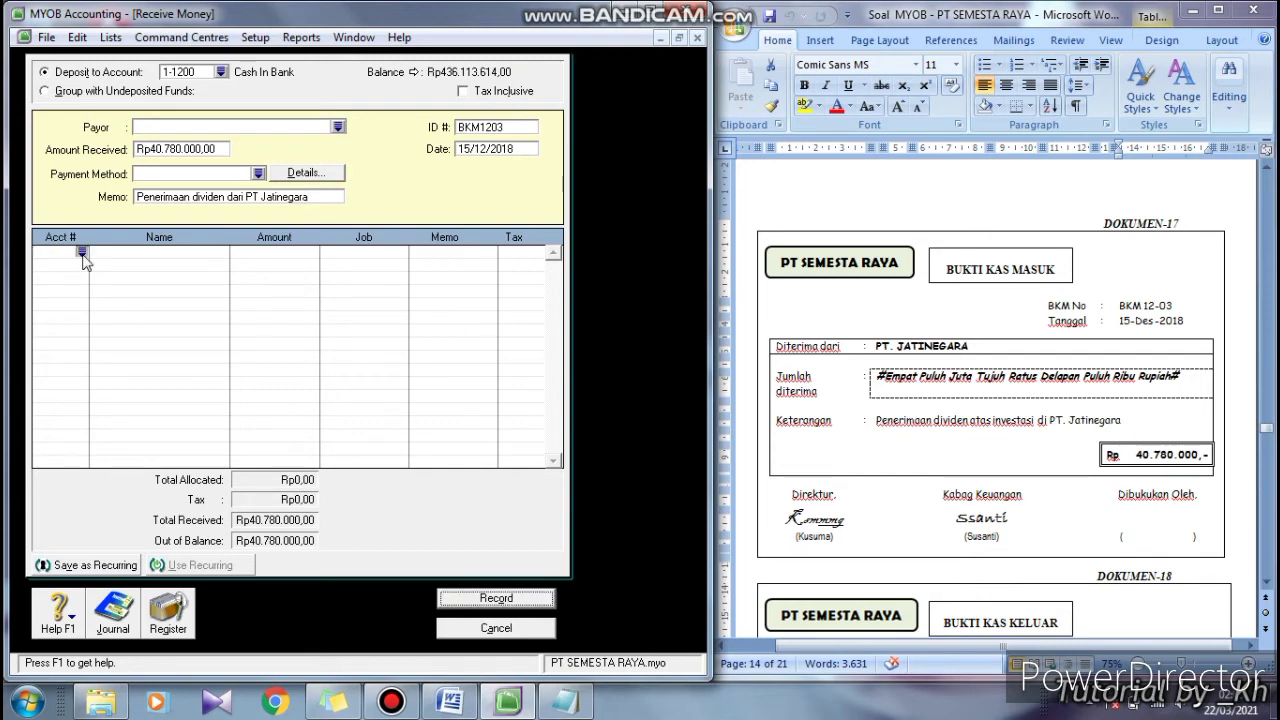
click(83, 253)
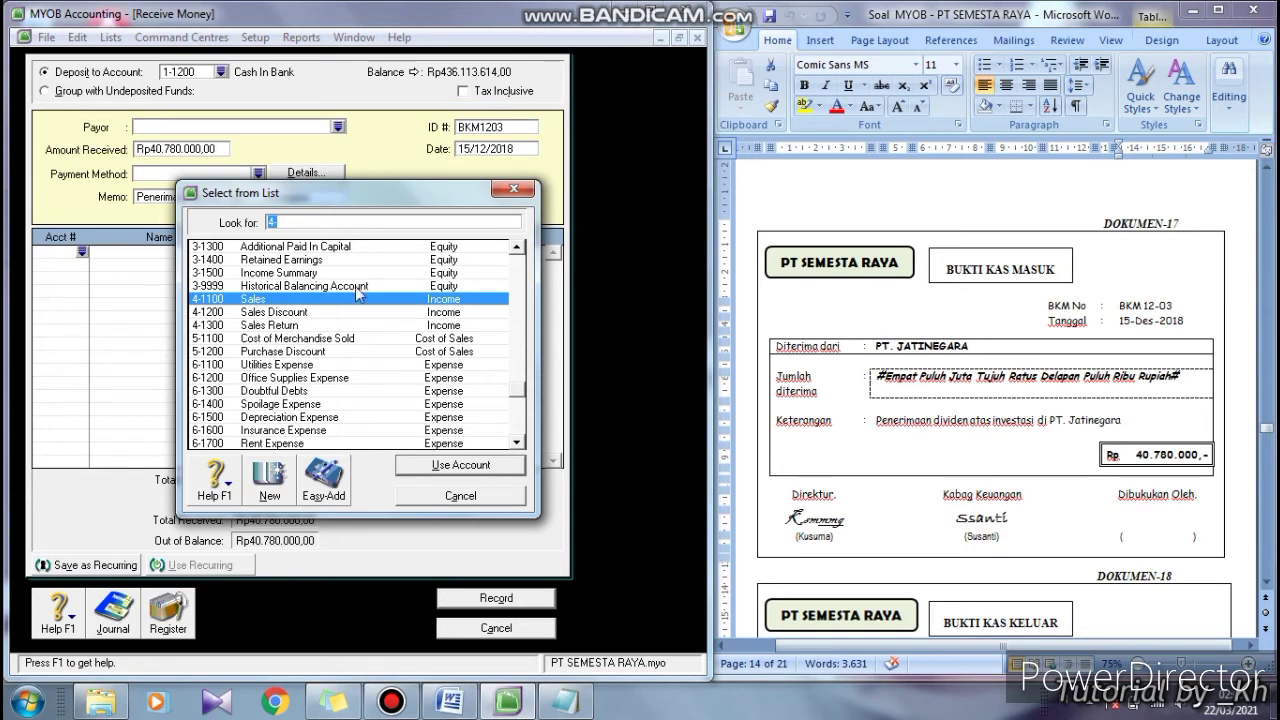
text(8)
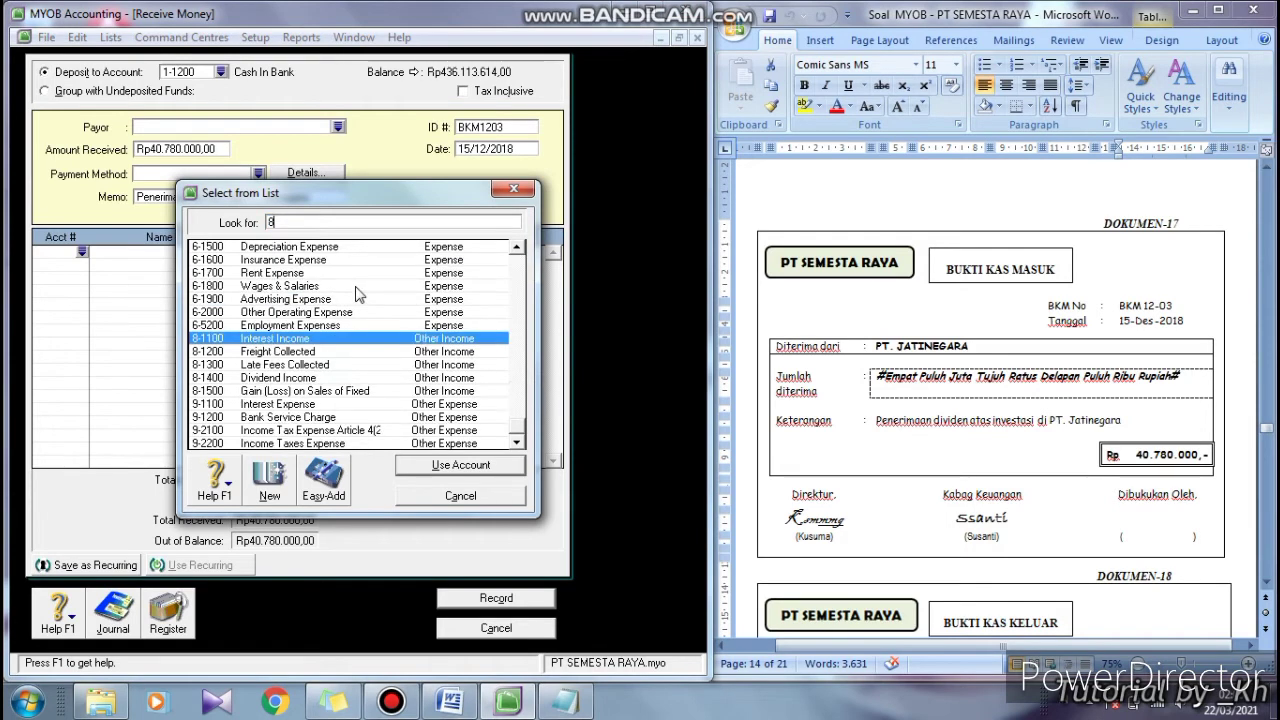
click(293, 377)
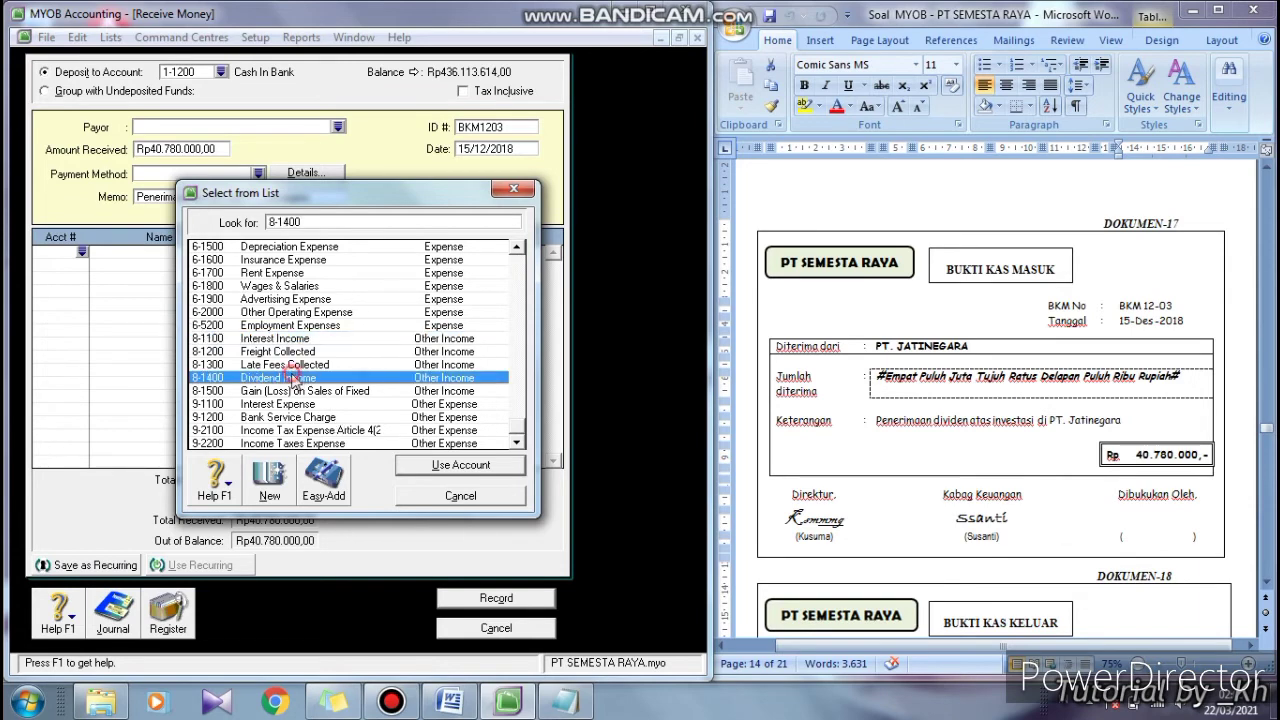
click(410, 466)
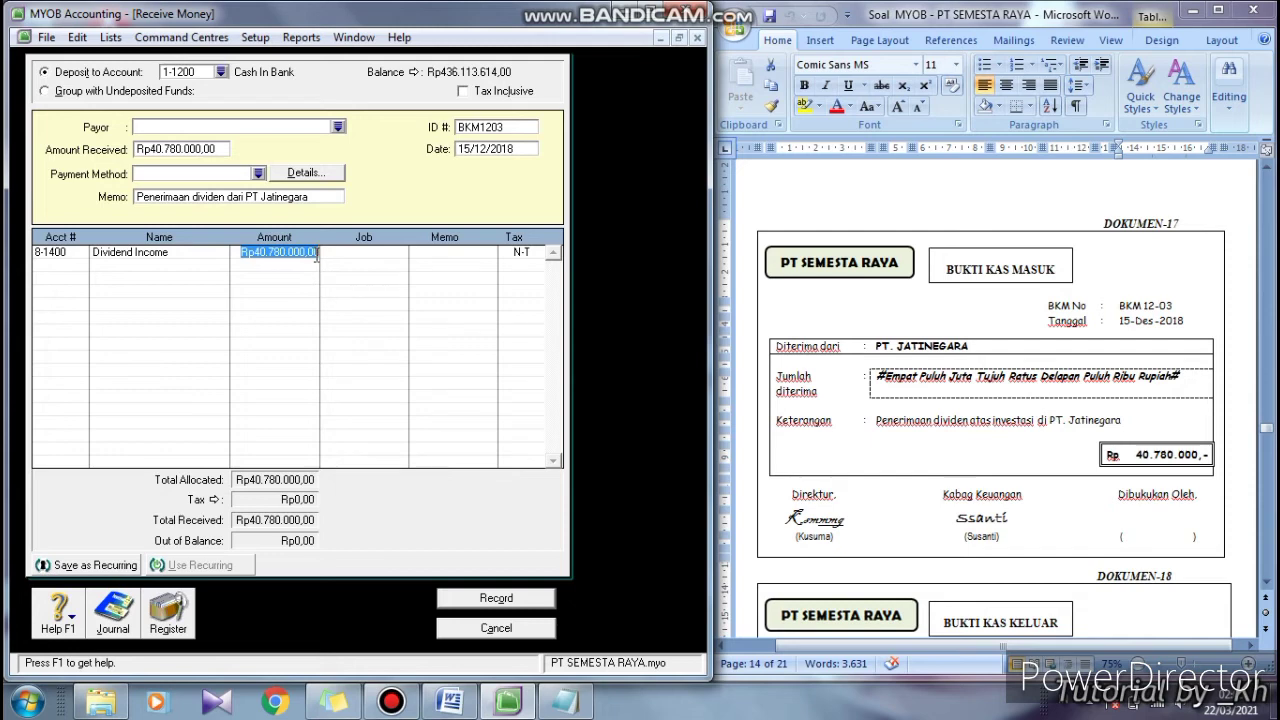
click(228, 270)
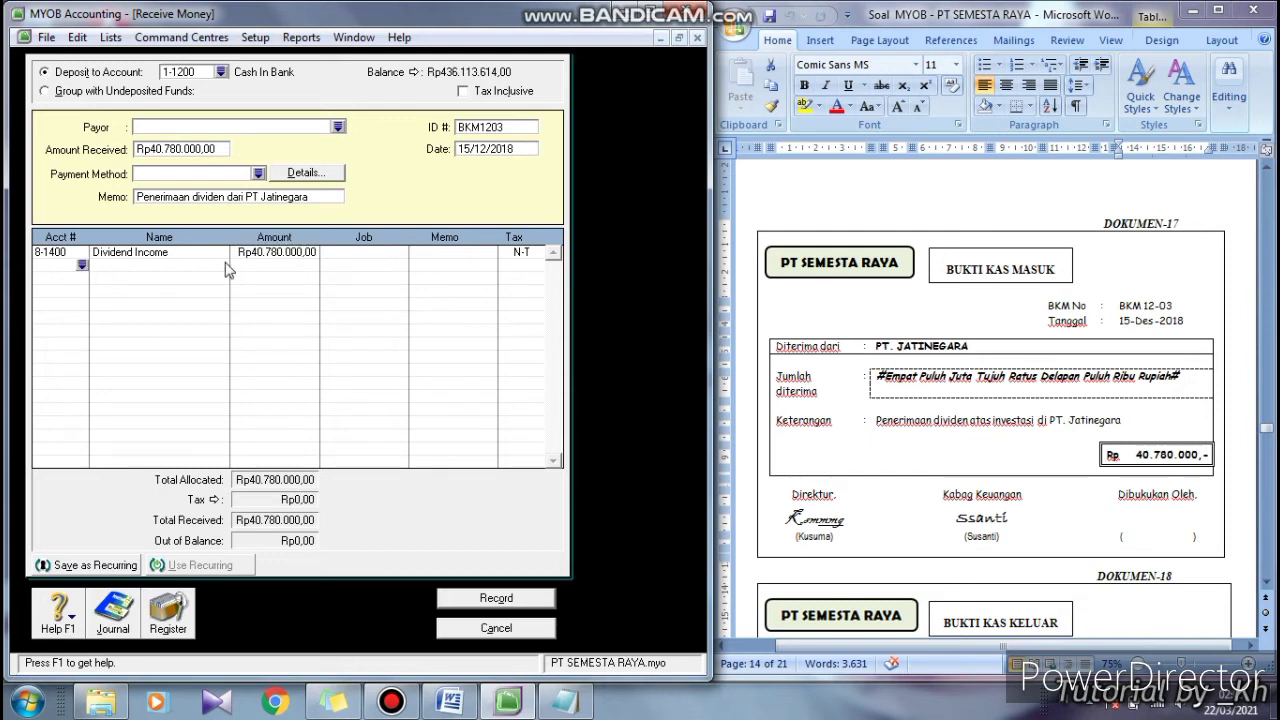
Review the transaction recap for the dividend receipt, record it and leave Receive Money
key(ctrl+r)
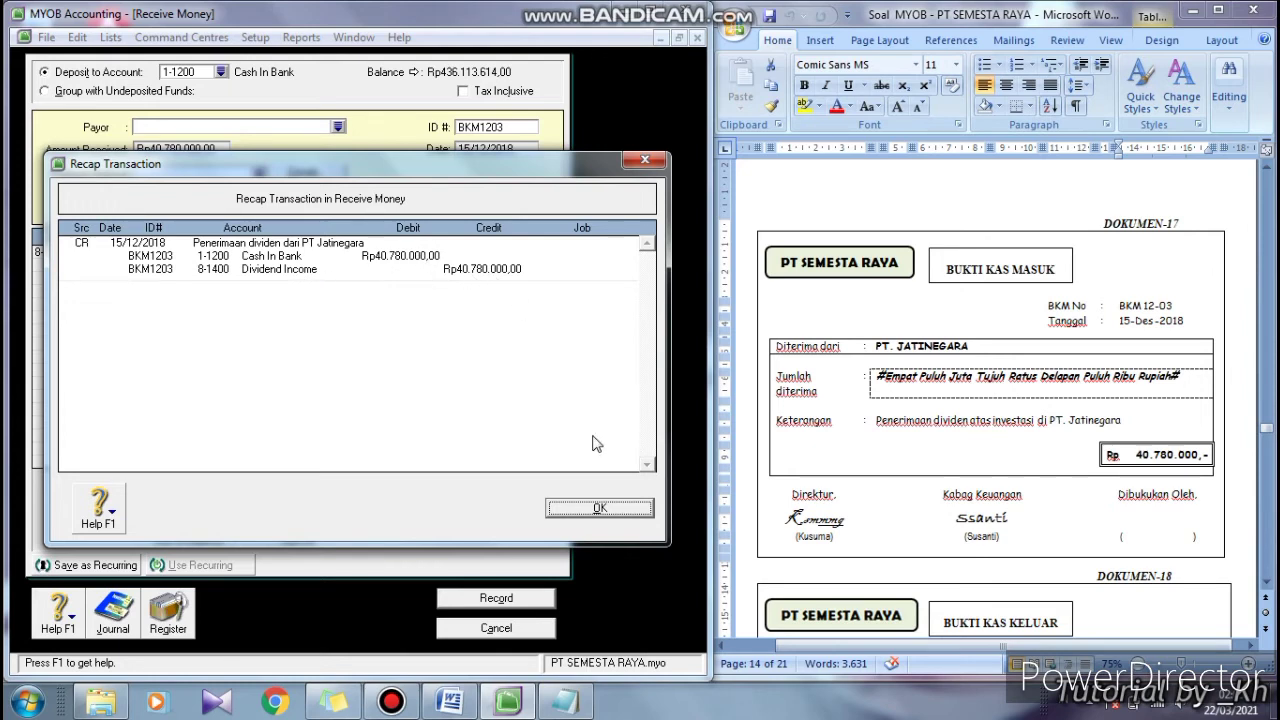
click(583, 511)
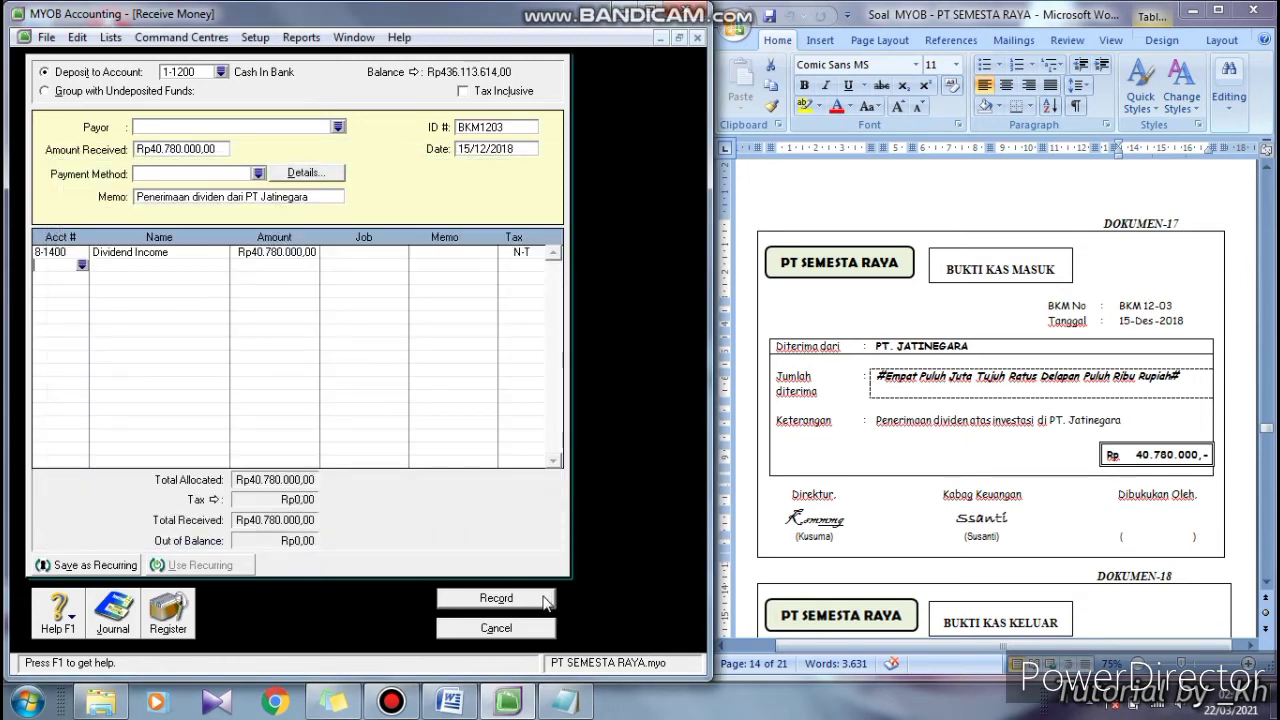
click(545, 599)
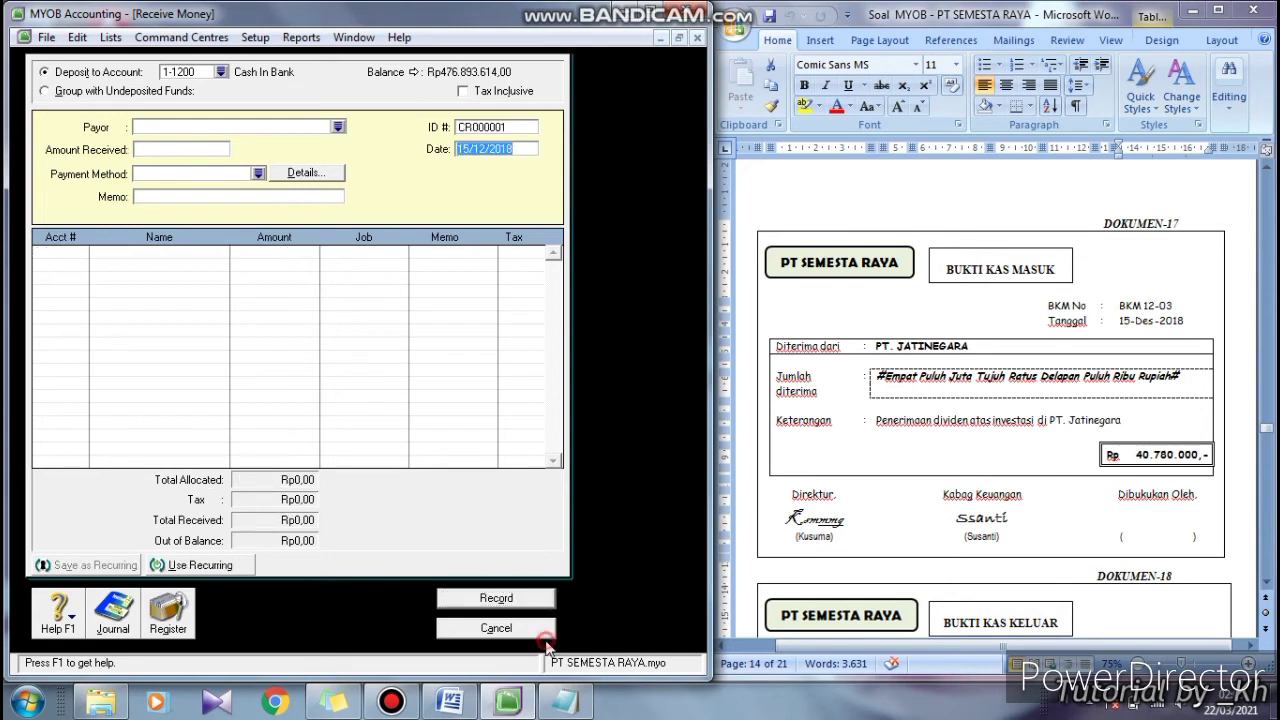
click(496, 628)
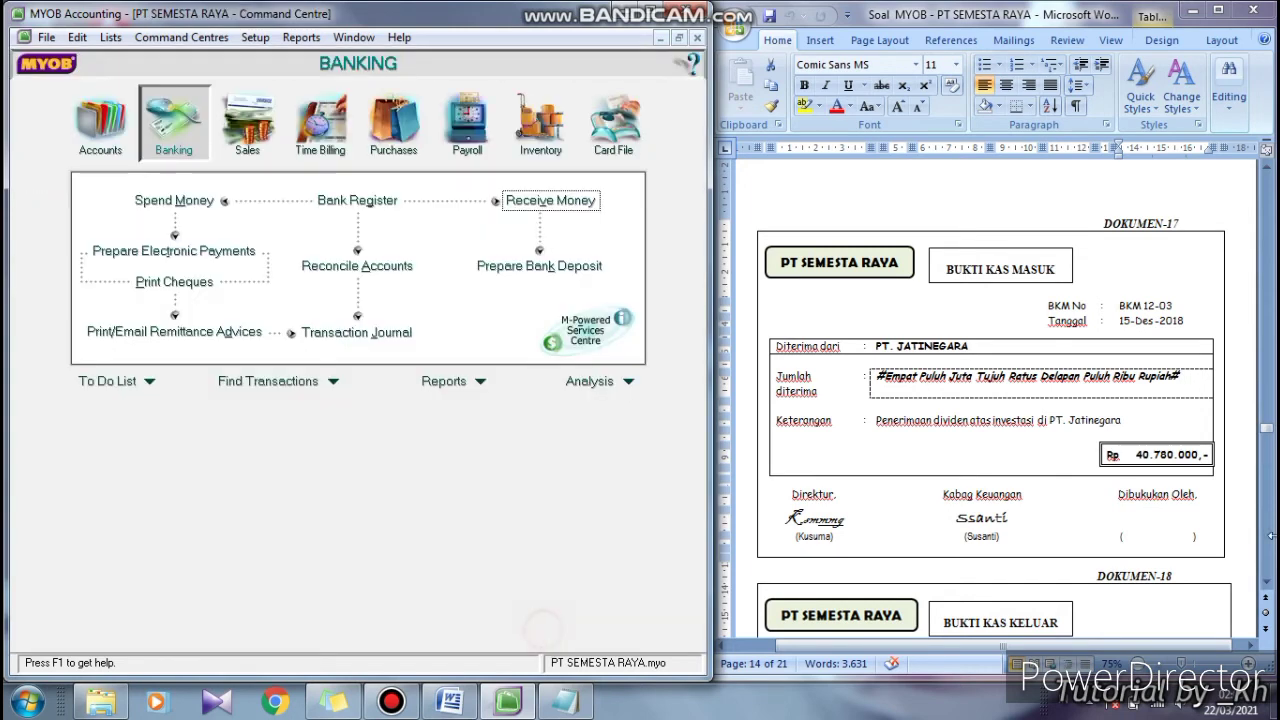
Read the PT. SOLO MOTOR cash payment in DOKUMEN-18 and start a Spend Money entry paid from account 1-1200 Cash In Bank
click(1267, 588)
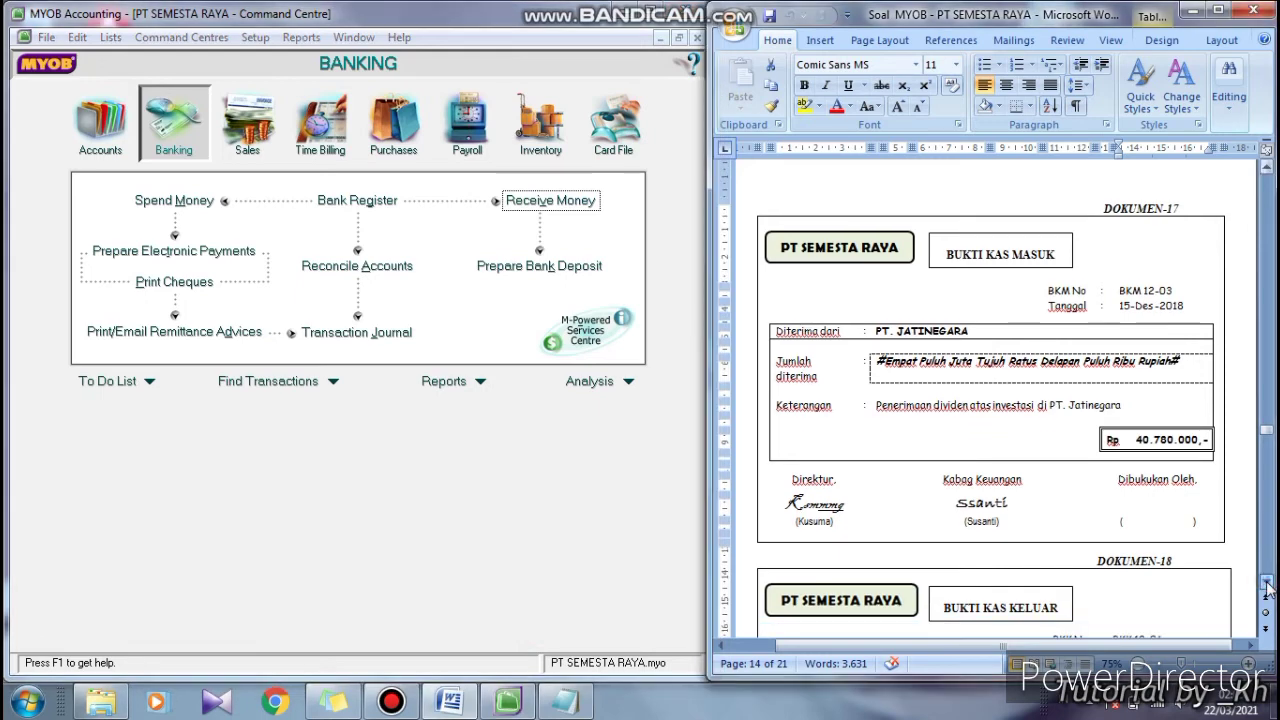
scroll(1267, 588, down, 5)
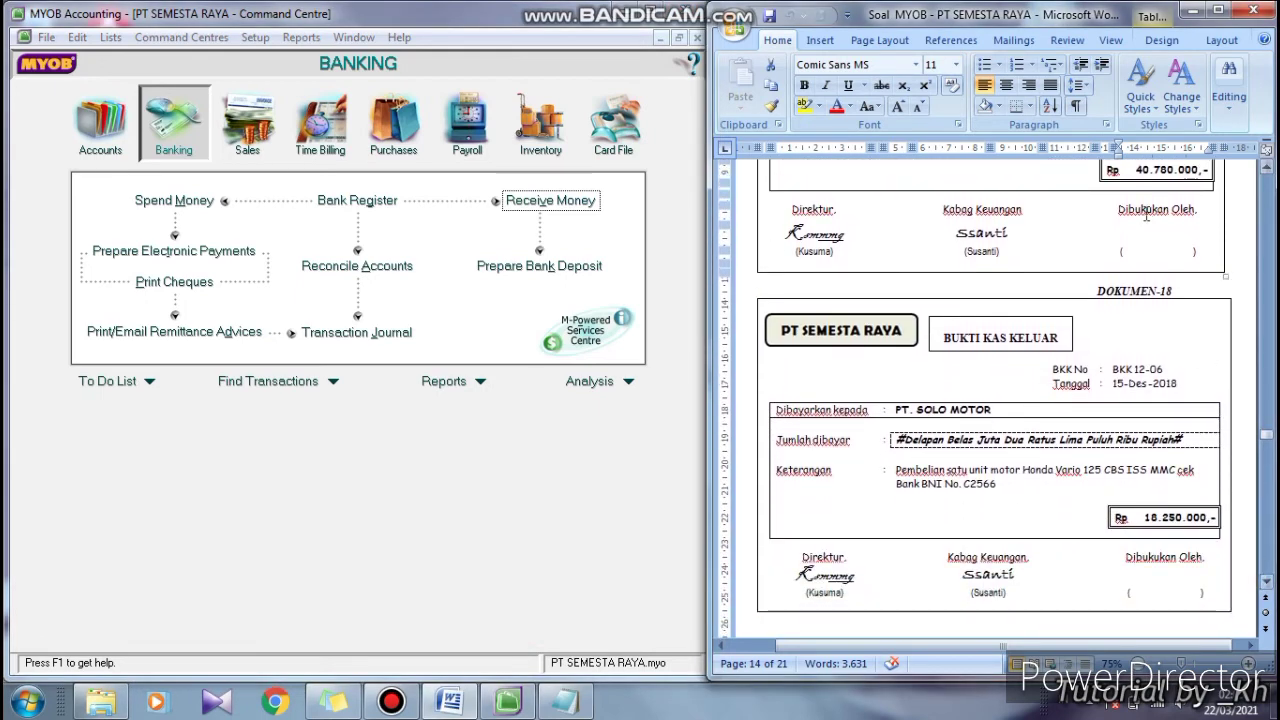
drag(1097, 290, 1182, 290)
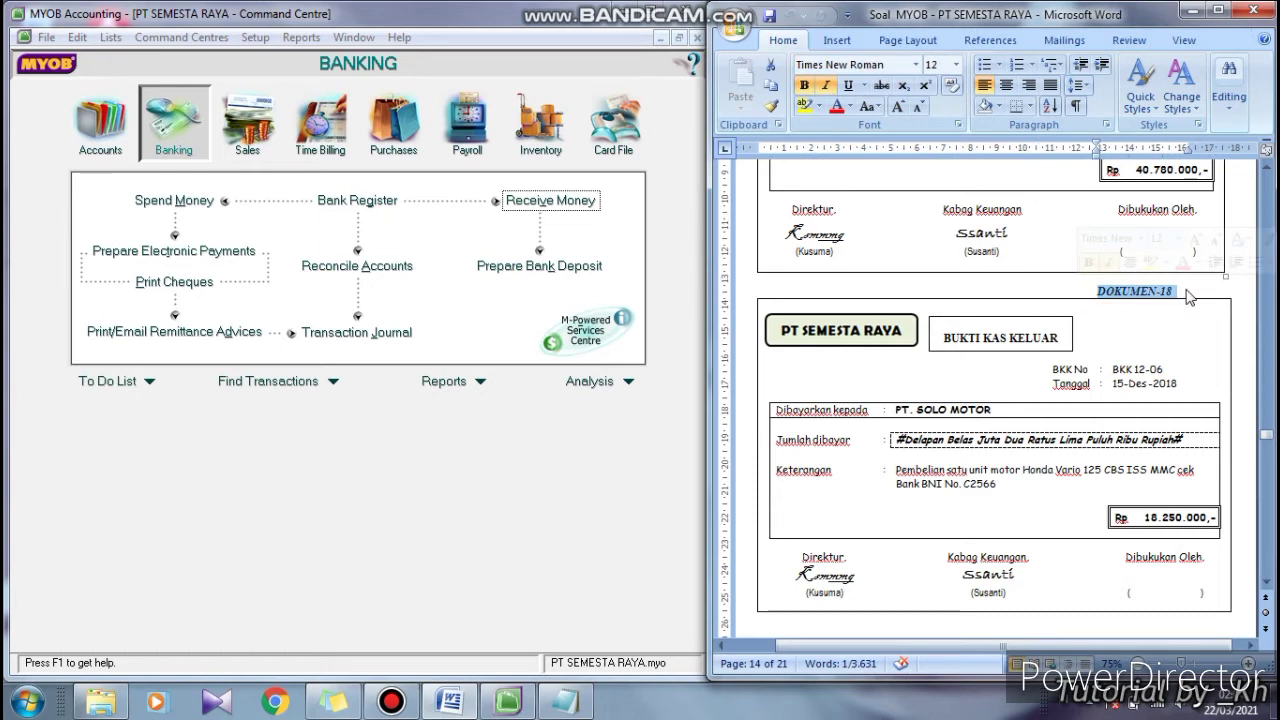
click(889, 477)
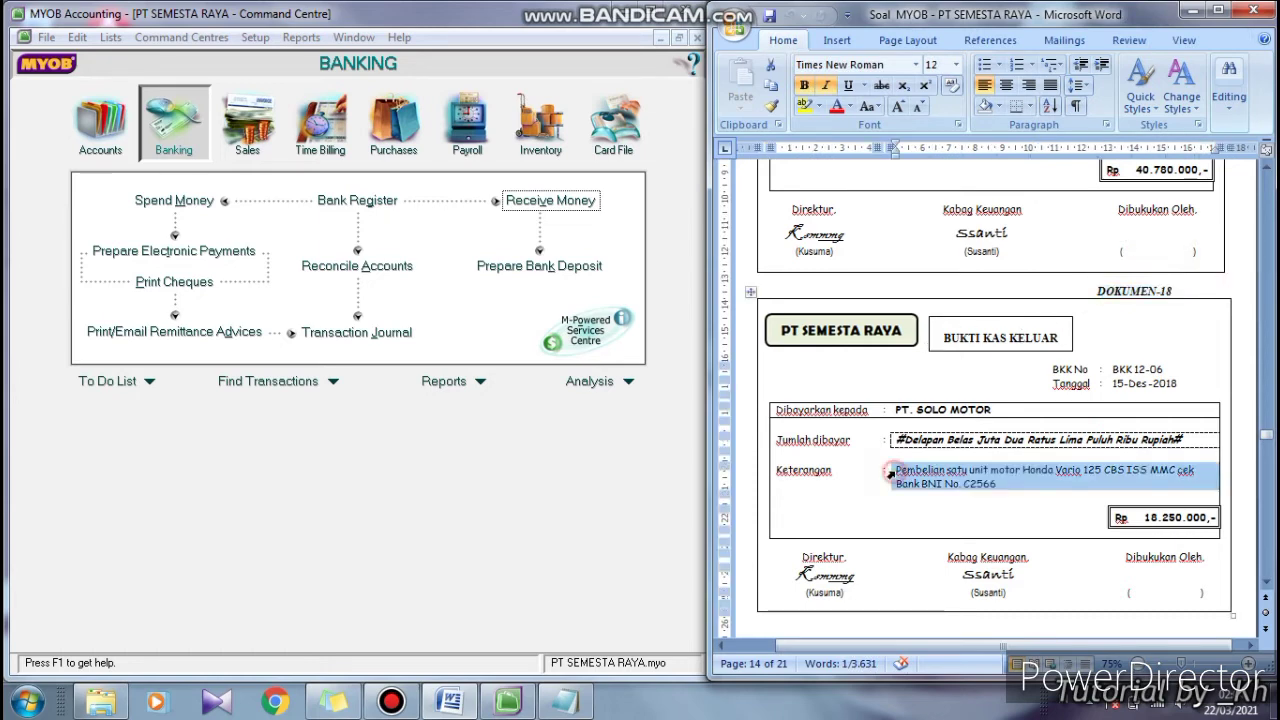
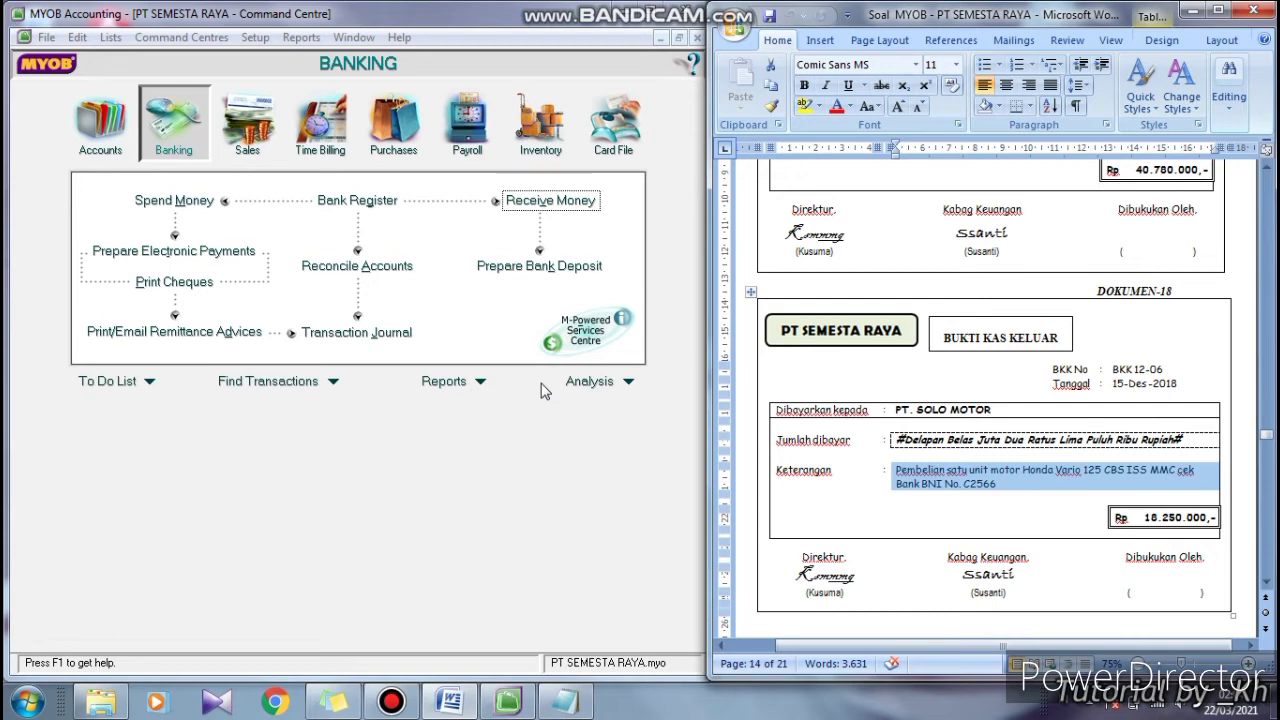
click(195, 137)
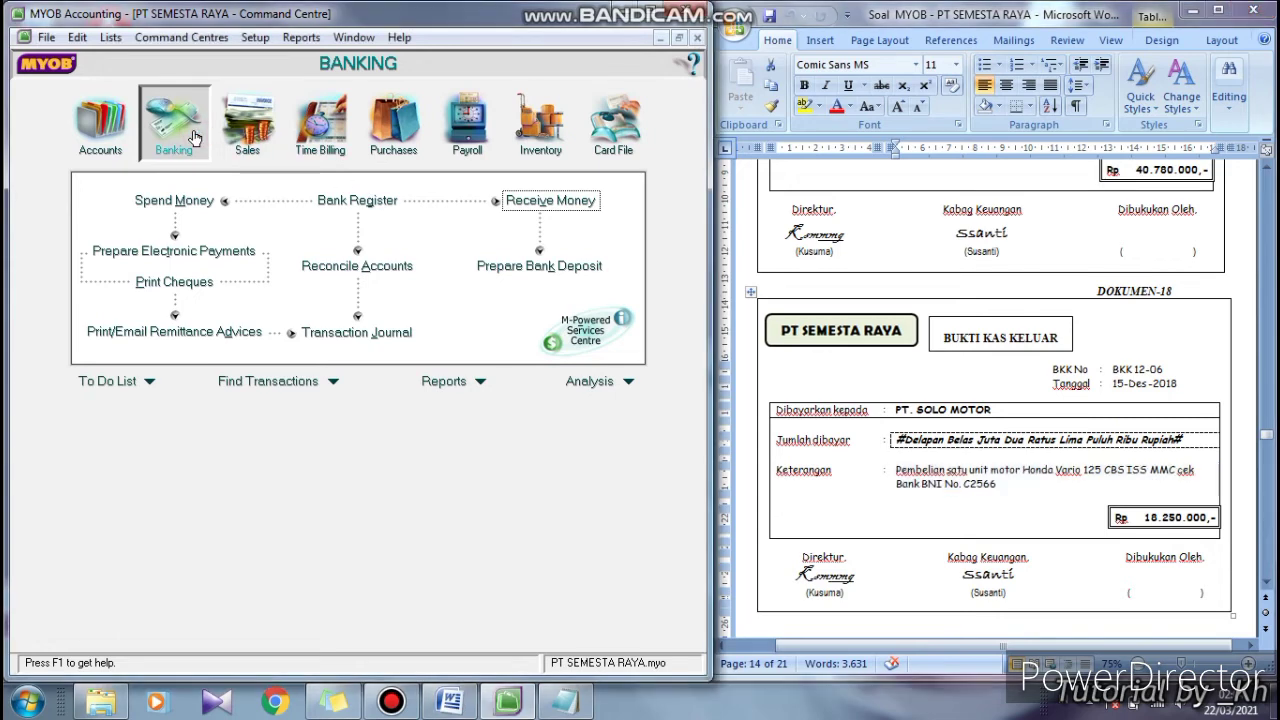
click(204, 213)
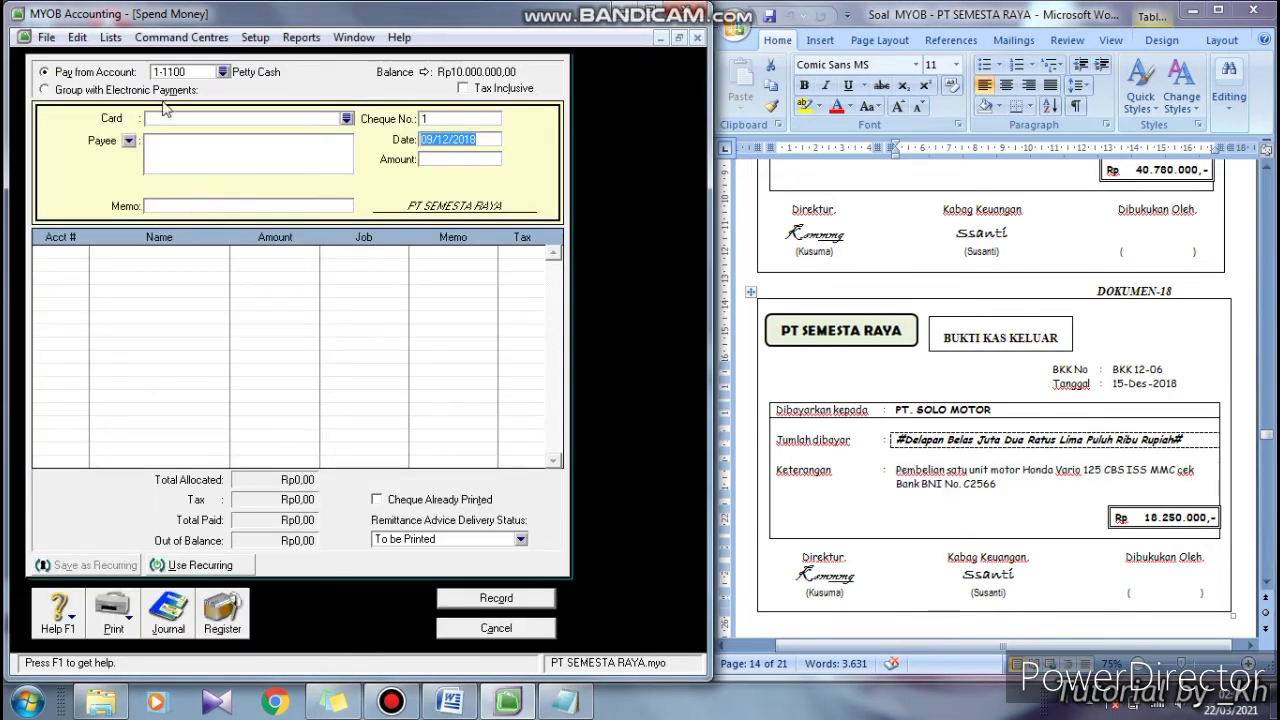
click(222, 72)
click(300, 312)
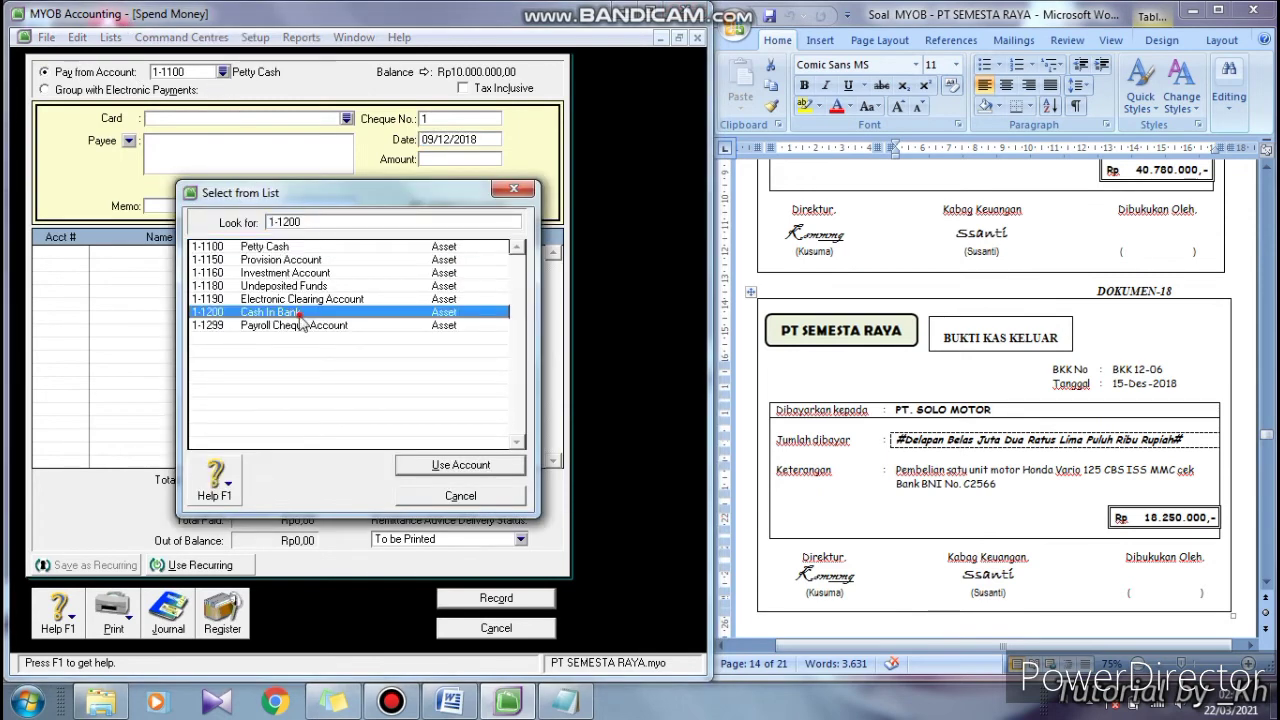
click(426, 465)
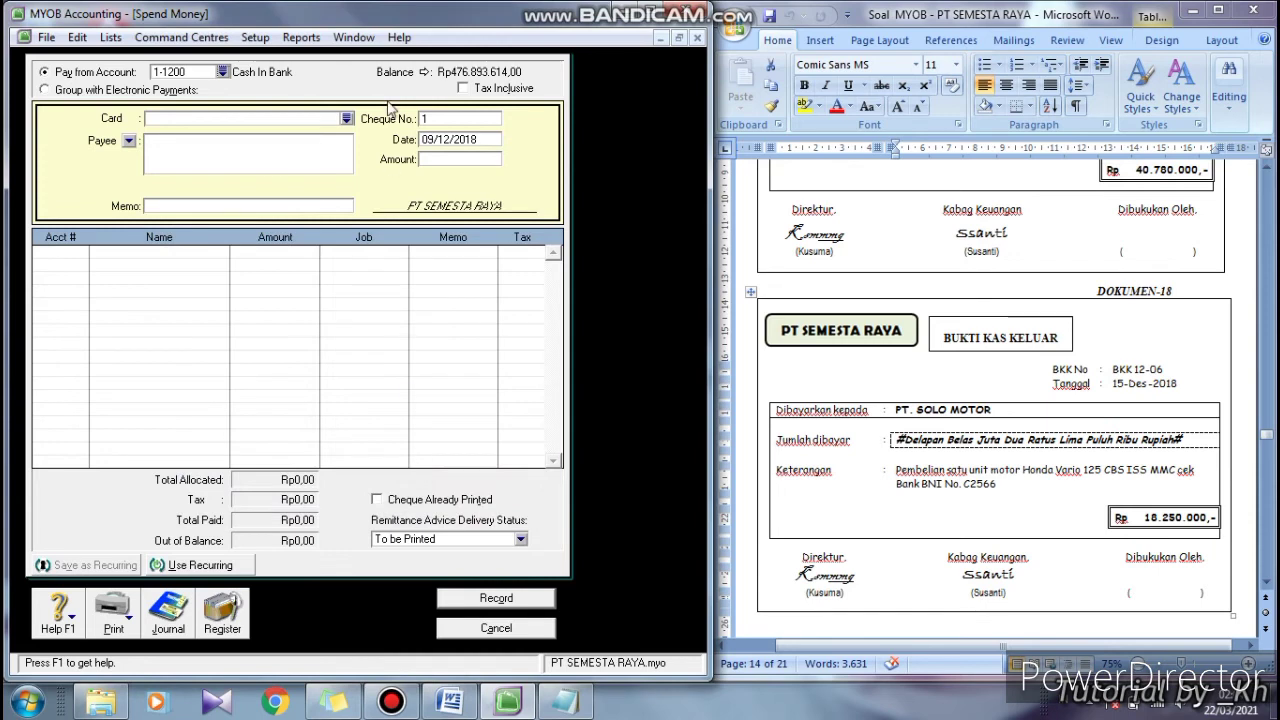
Enter BKK1206 as the payment's cheque number, matching the BKK number on the DOKUMEN-18 voucher
click(450, 121)
click(1111, 366)
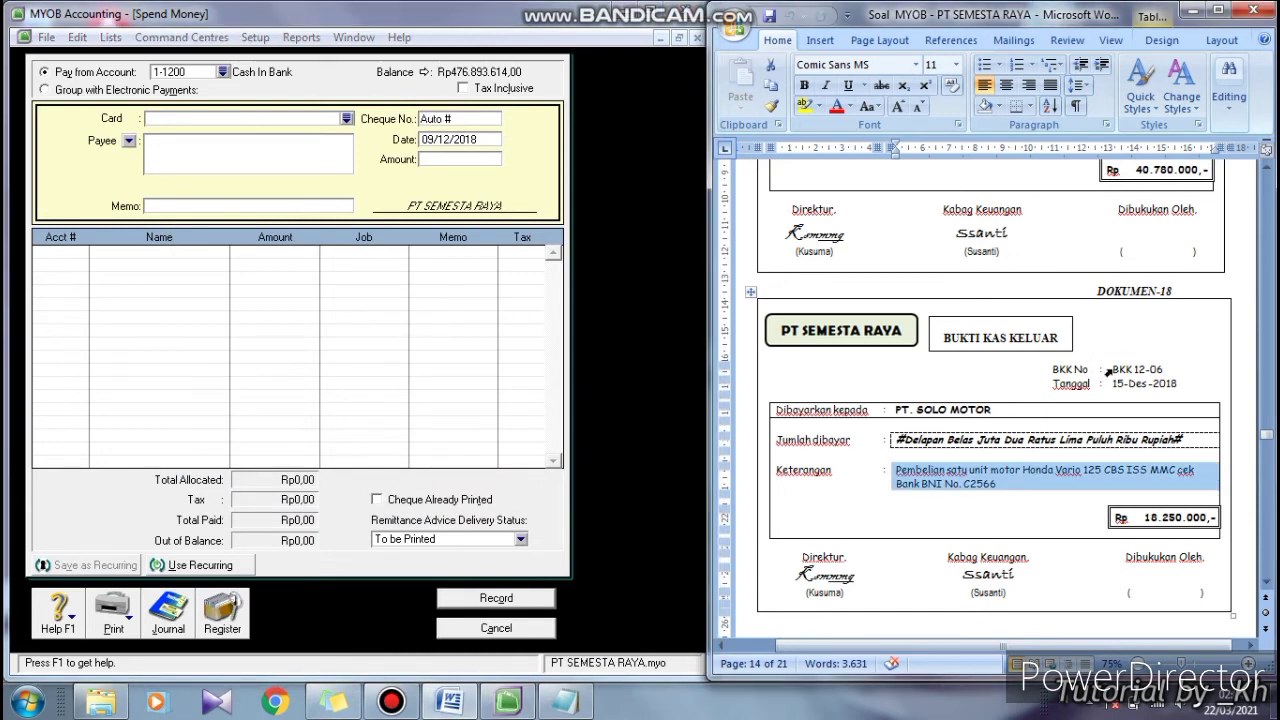
click(1112, 368)
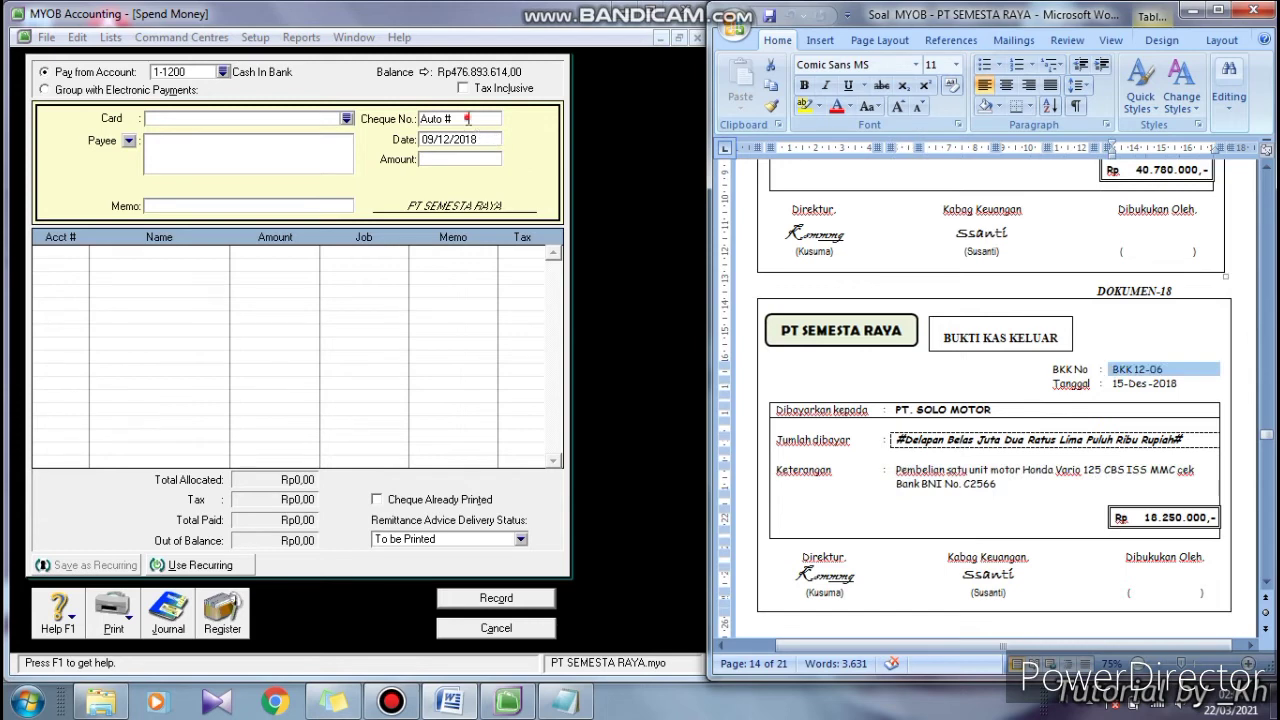
click(353, 100)
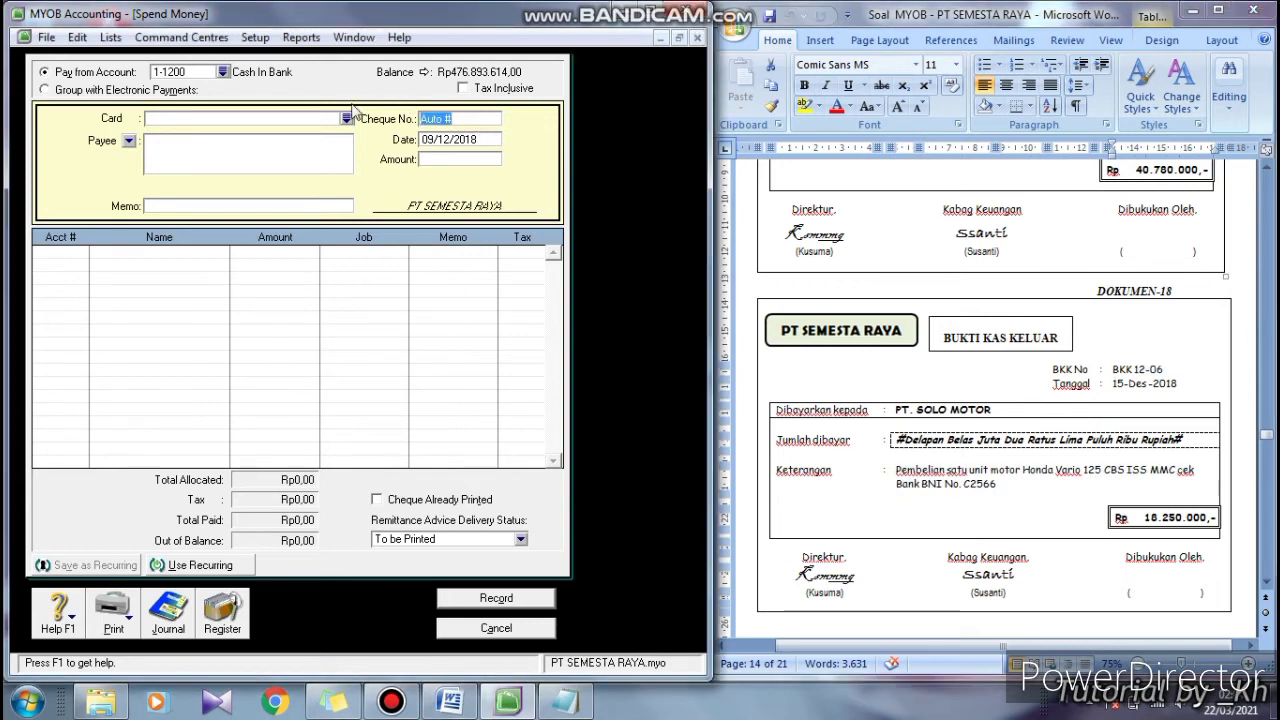
text(BKK1206)
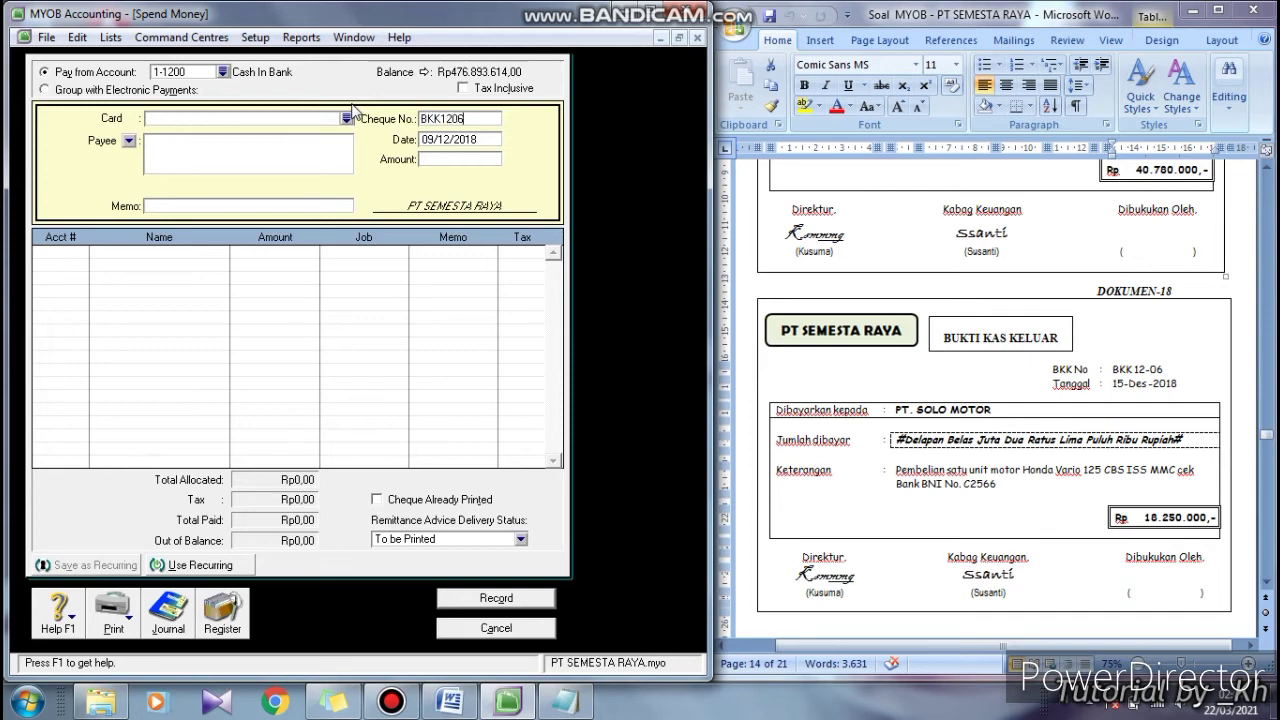
Date the payment 15/12/2018, as given on the cash payment voucher
click(484, 140)
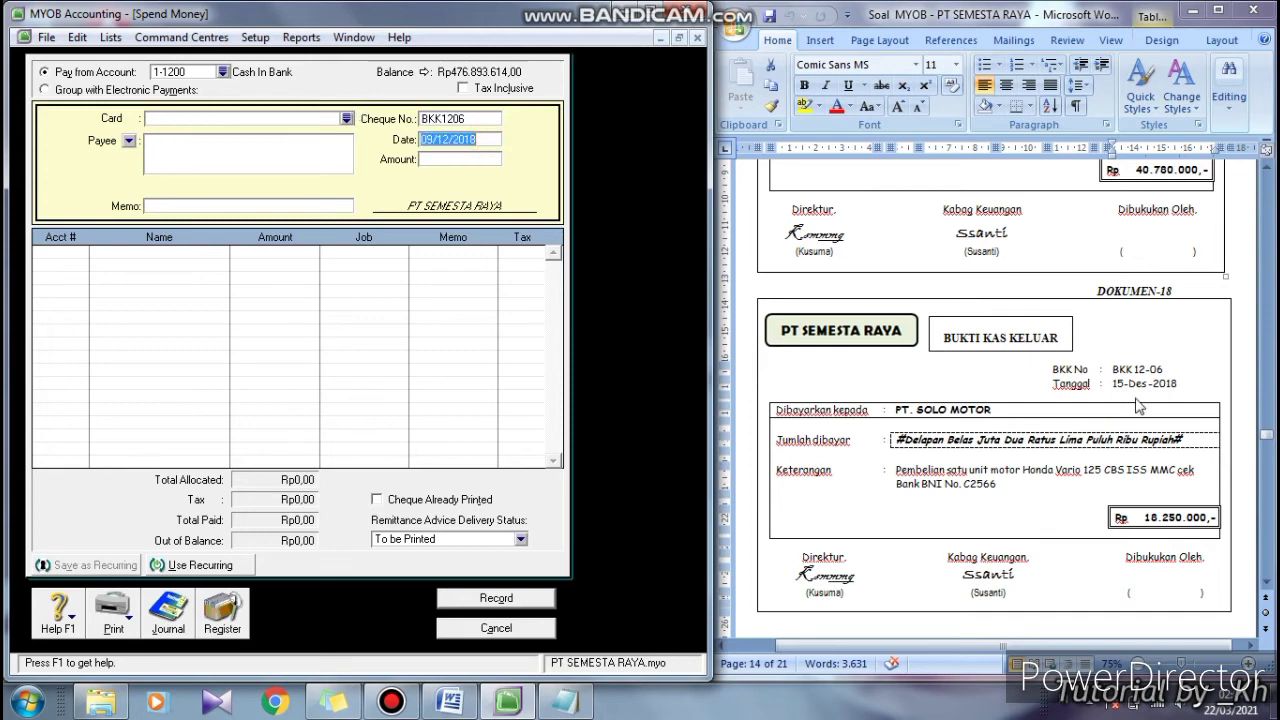
drag(1138, 404, 1108, 387)
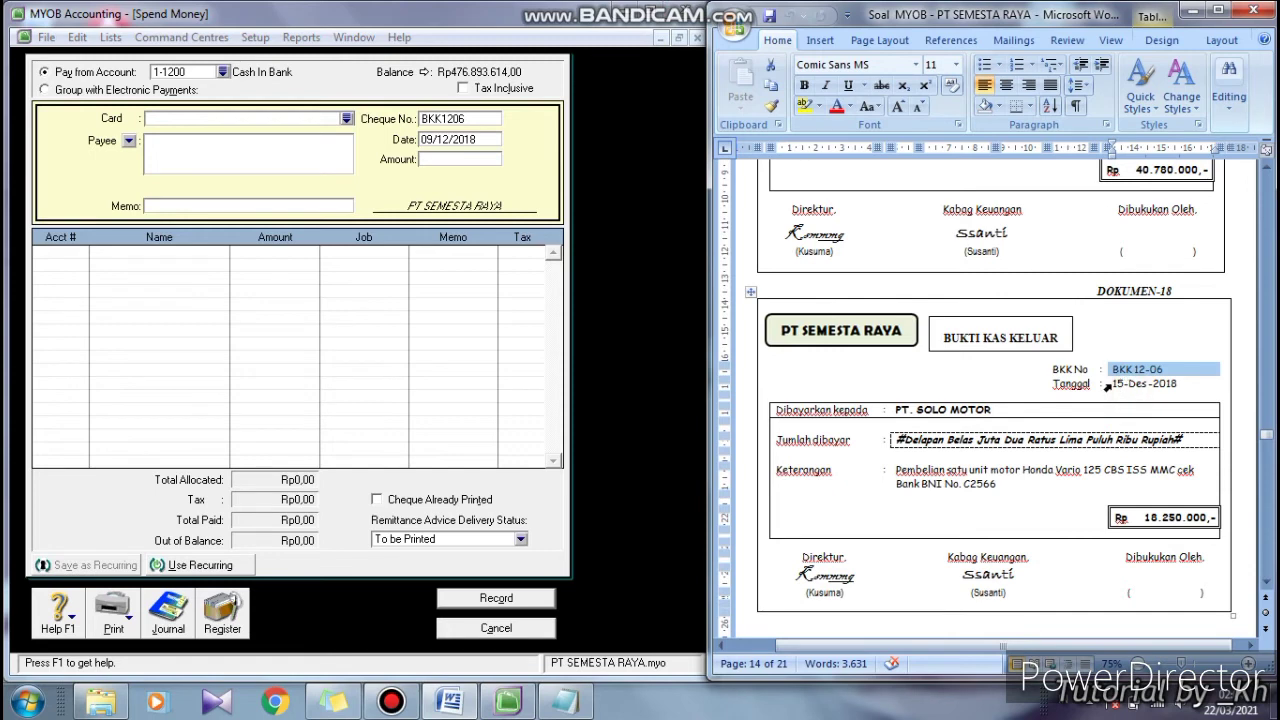
click(480, 140)
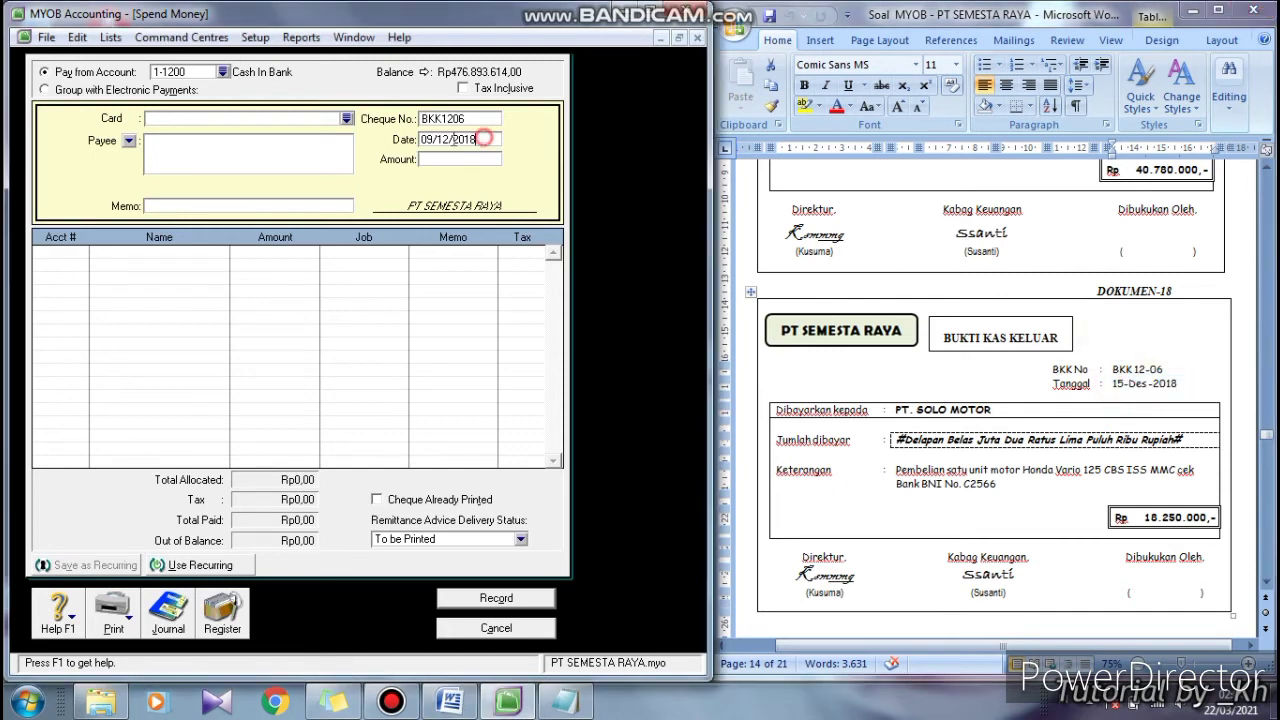
text(15)
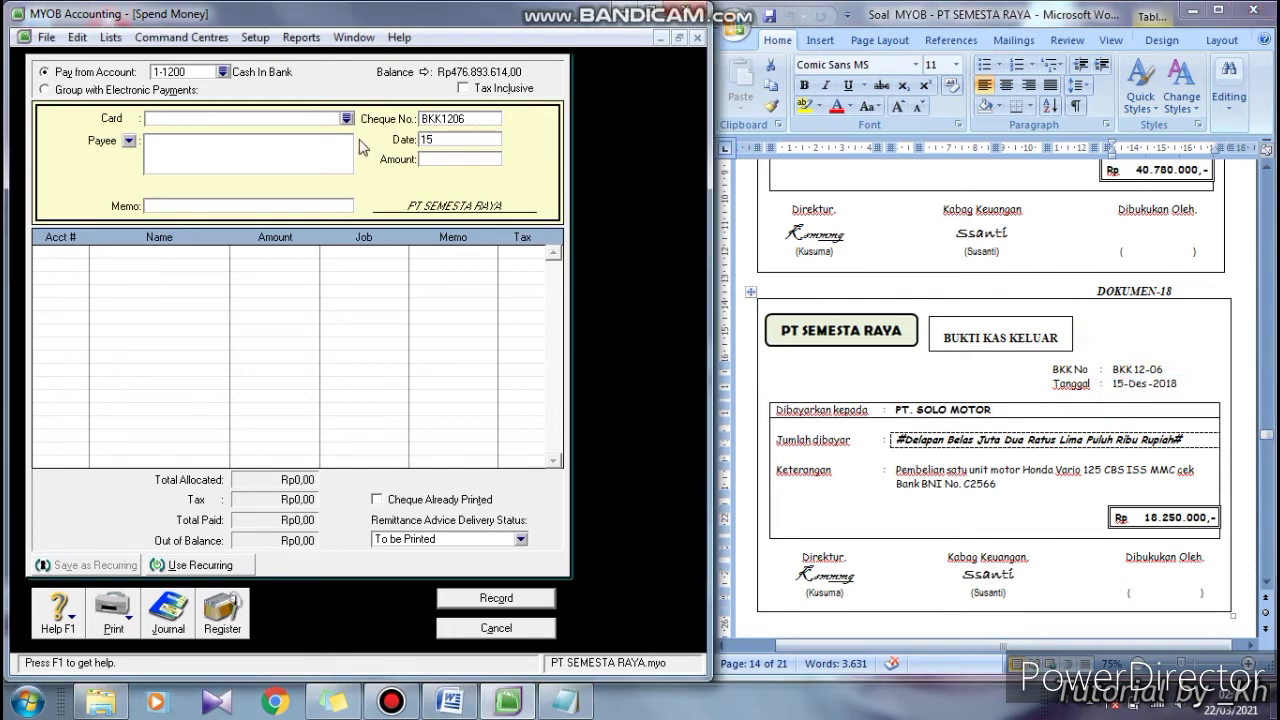
text(/12/2018)
Enter the voucher total of Rp18.250.000 as the payment amount
click(432, 159)
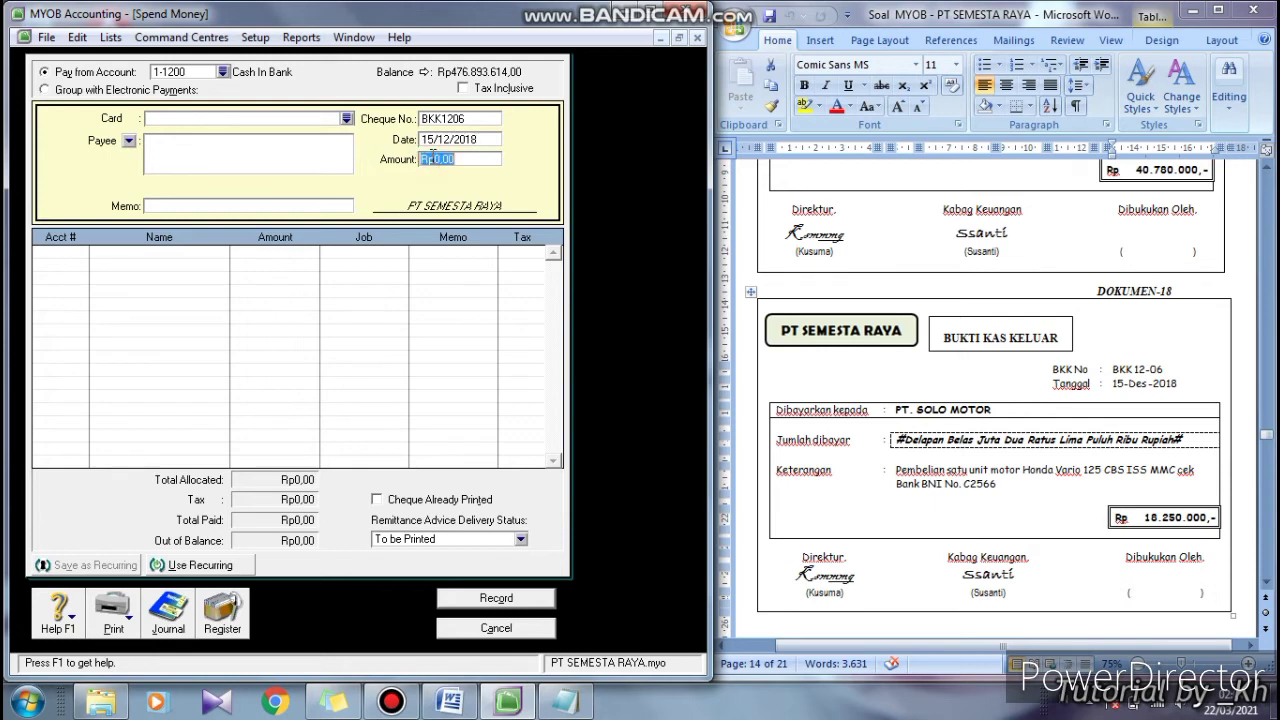
click(1117, 527)
triple_click(1108, 524)
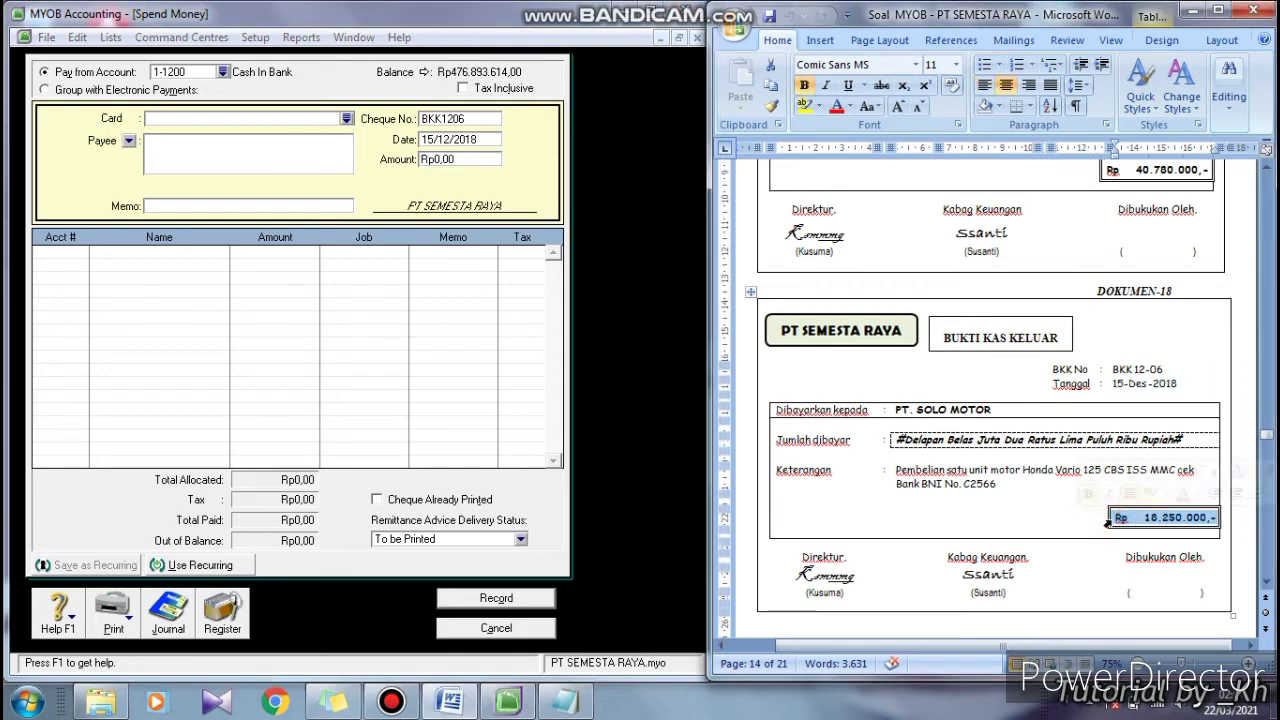
click(471, 160)
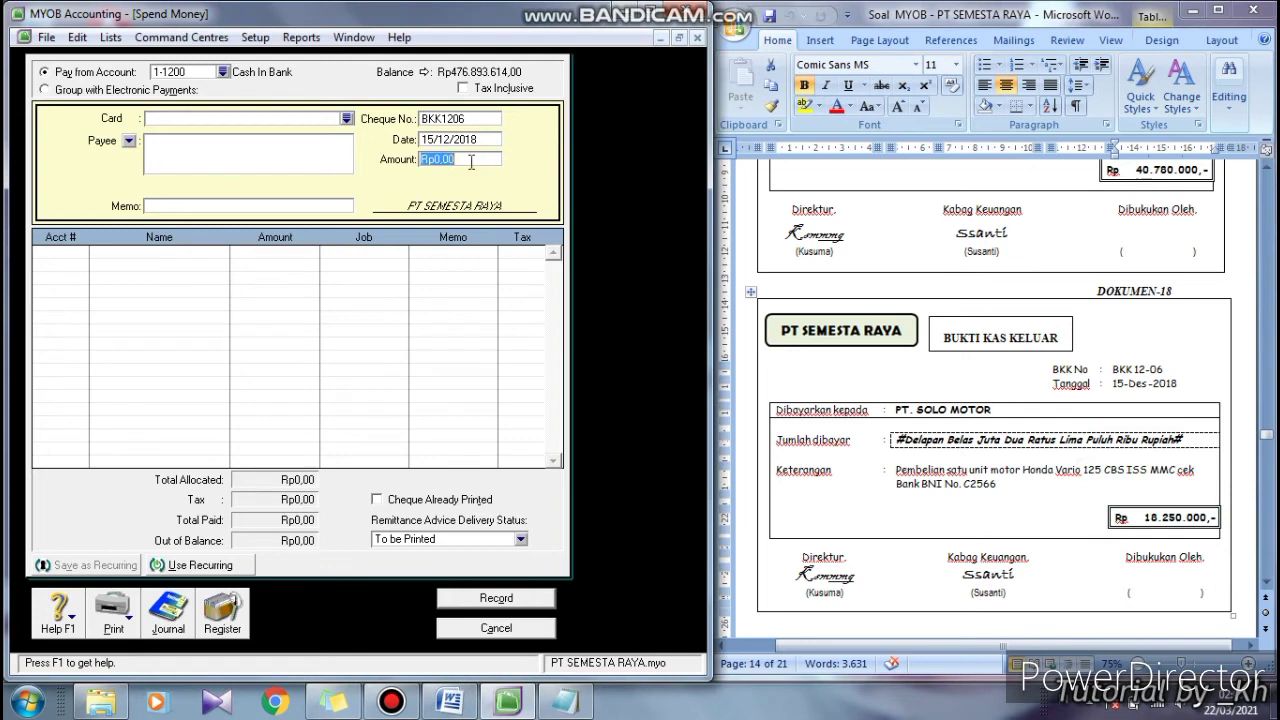
text(18.250.)
text(0000)
key(Tab)
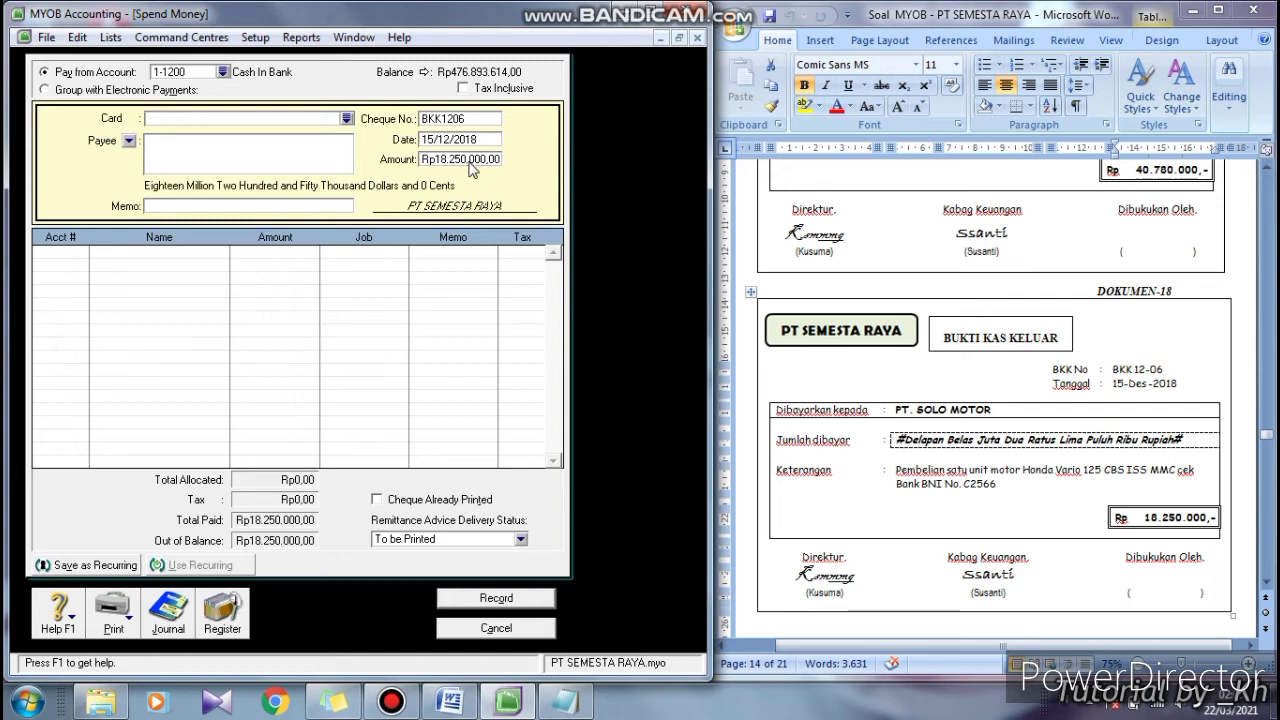
Enter the payment memo "Beli kendaraan motor Honda Vario 125 CBS ISS MMc"
click(170, 206)
text(Beli kendaraan motor)
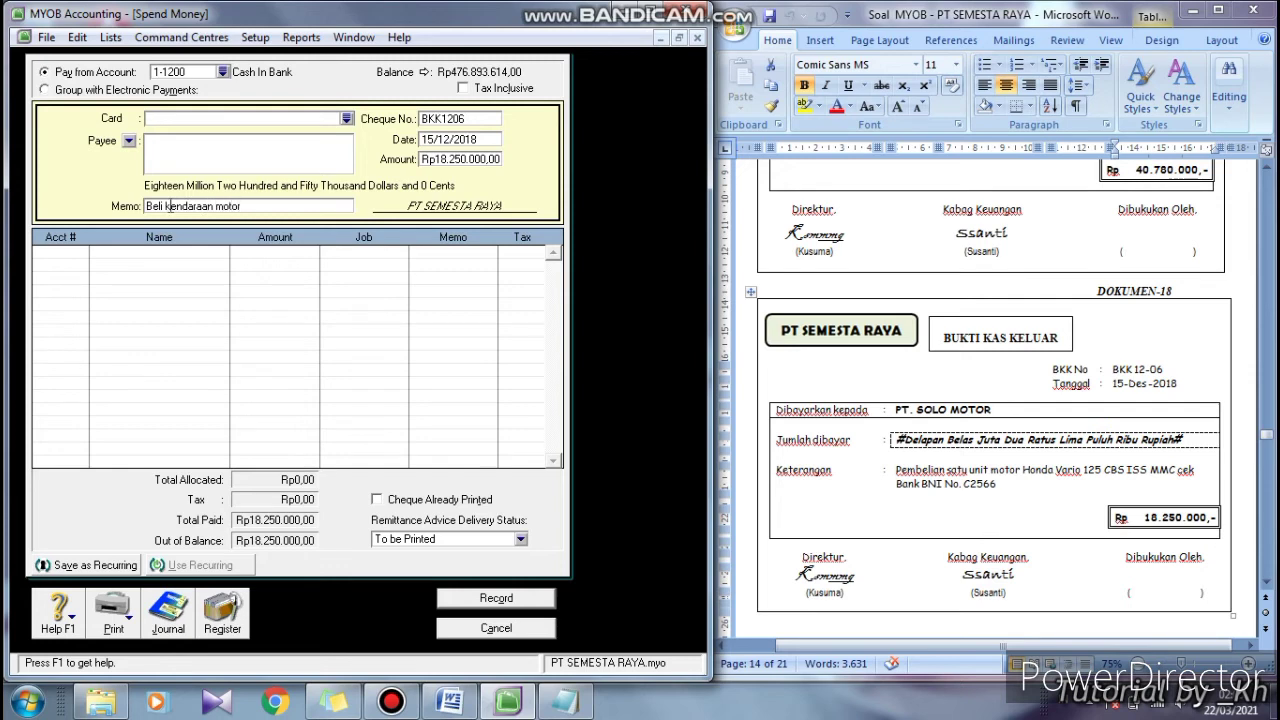
text( Honda Varion 125 CBS ISS MM)
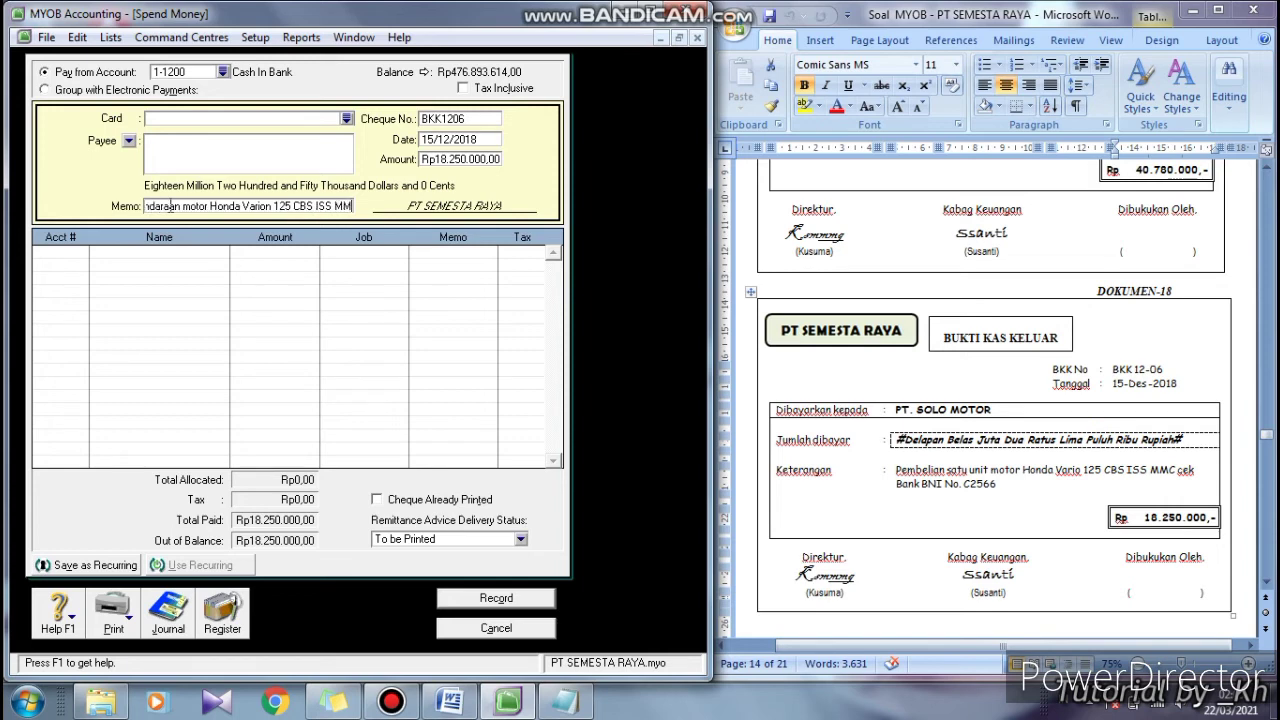
text(C)
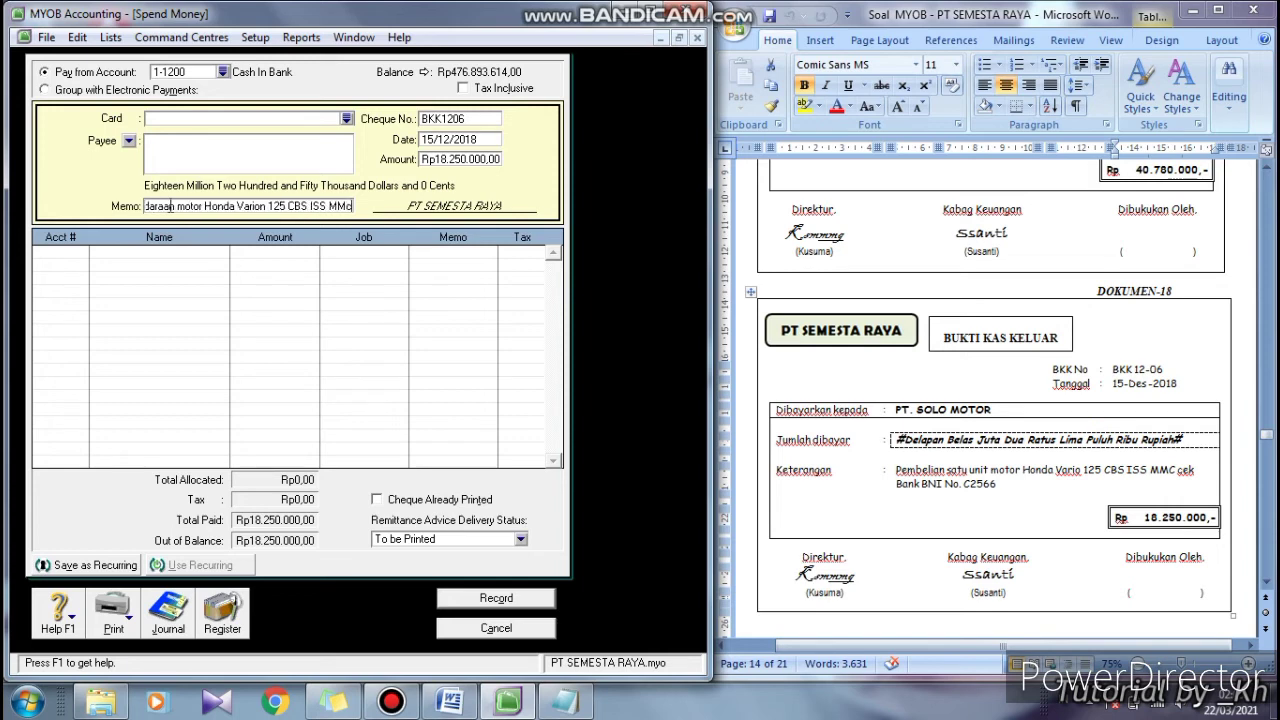
click(266, 207)
key(BackSpace)
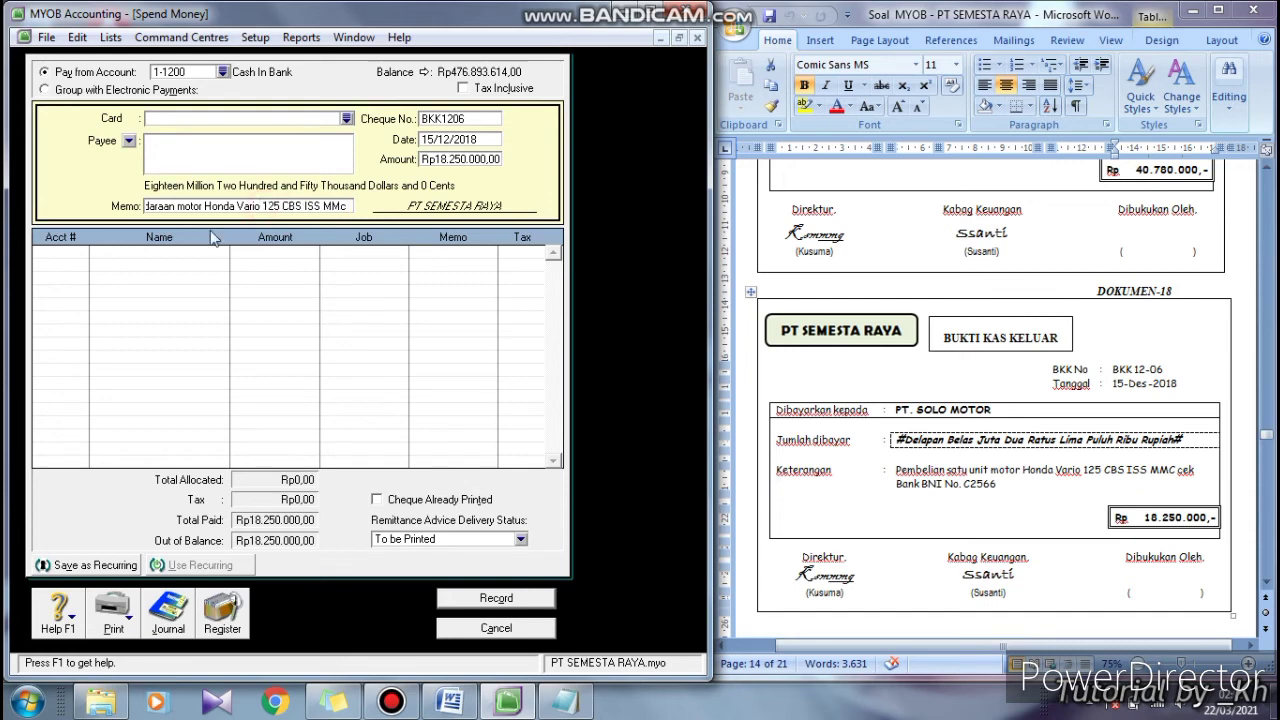
Allocate the full payment amount to account 1-3300 Vehicles on the first line
click(52, 252)
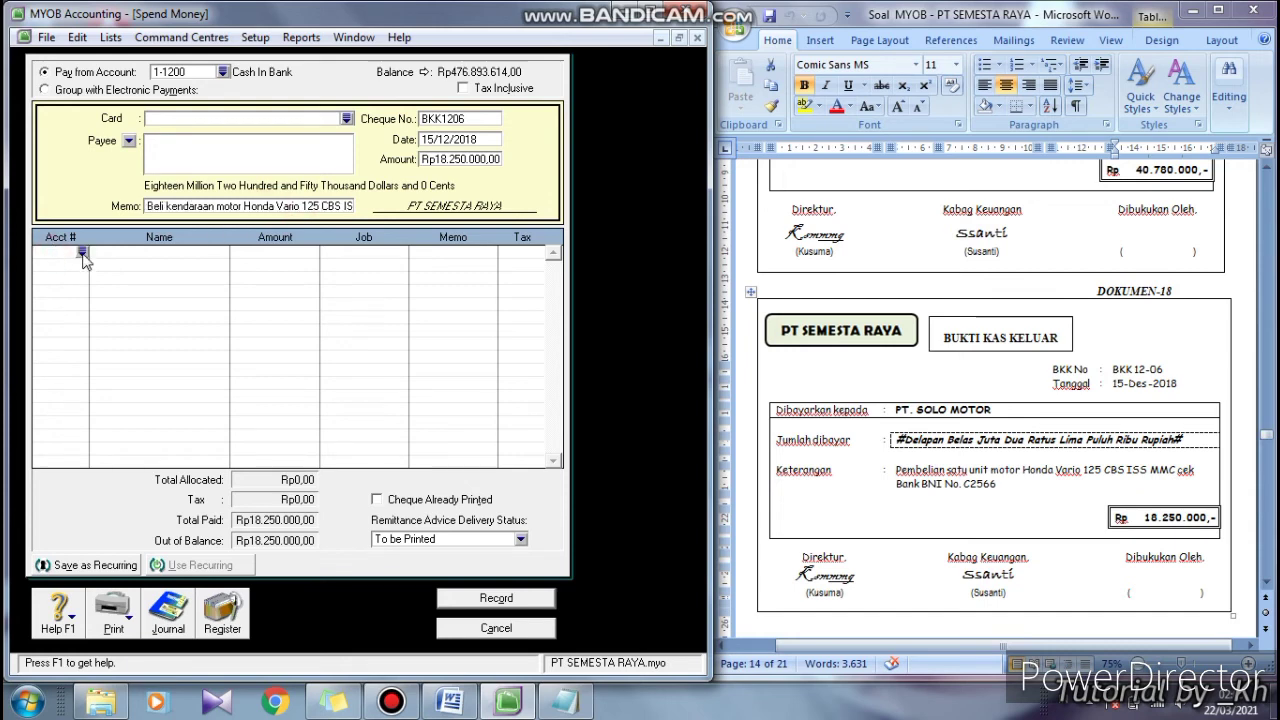
click(81, 252)
text(6)
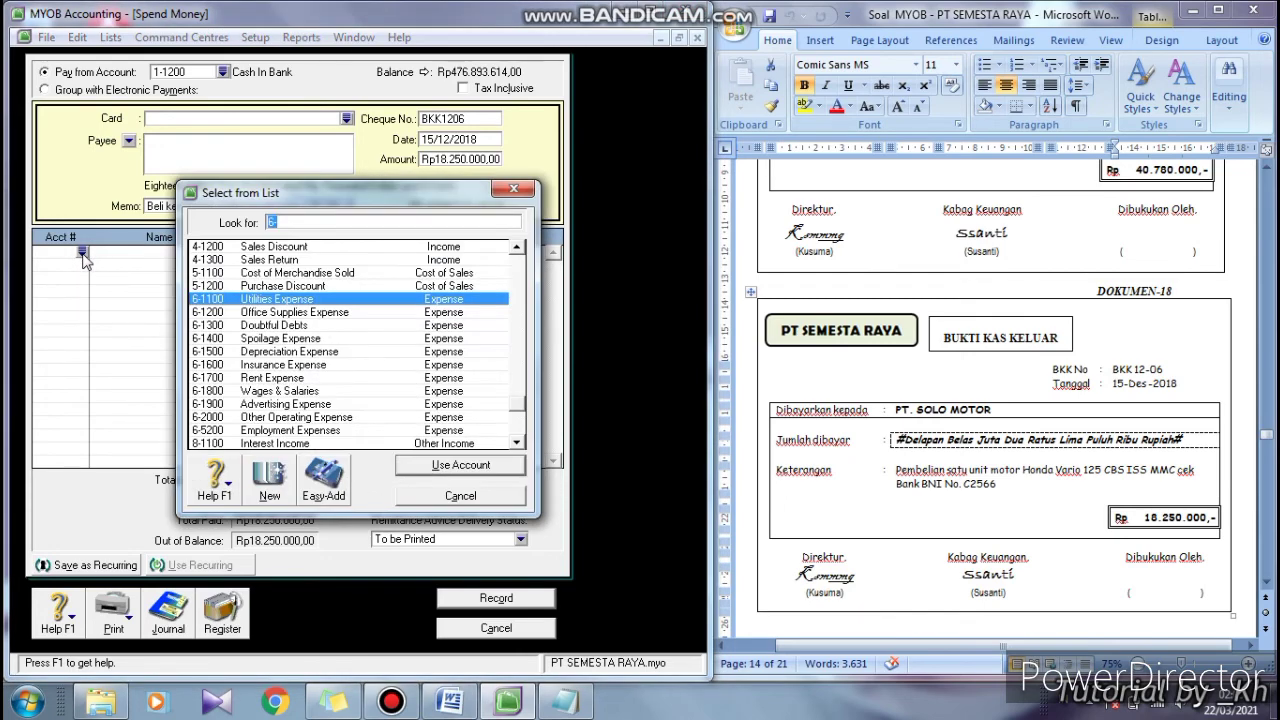
text(1)
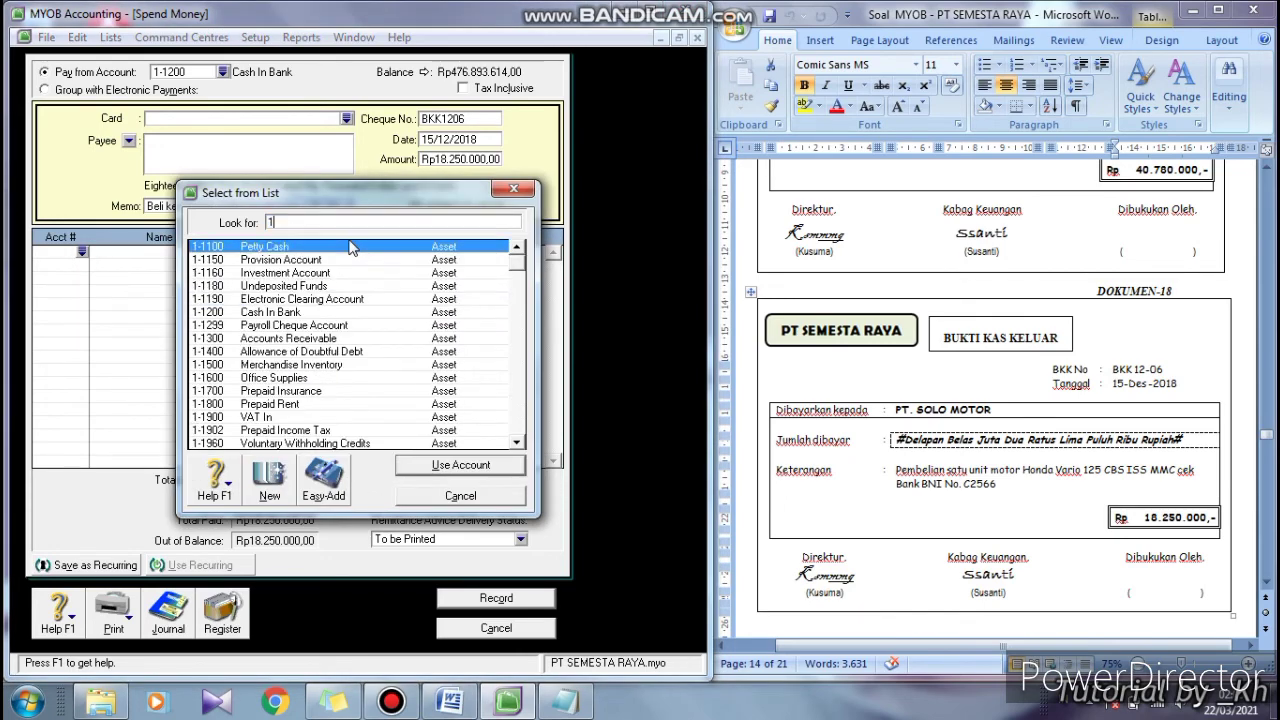
click(516, 443)
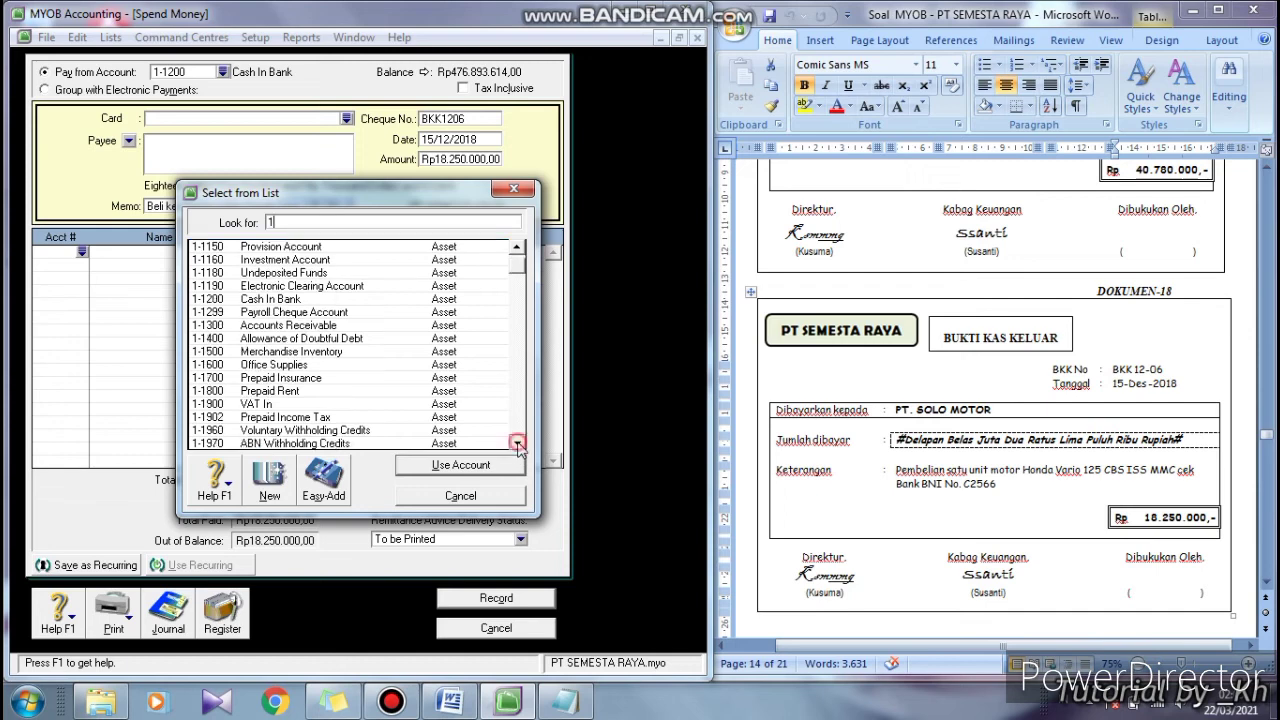
click(516, 443)
click(516, 443)
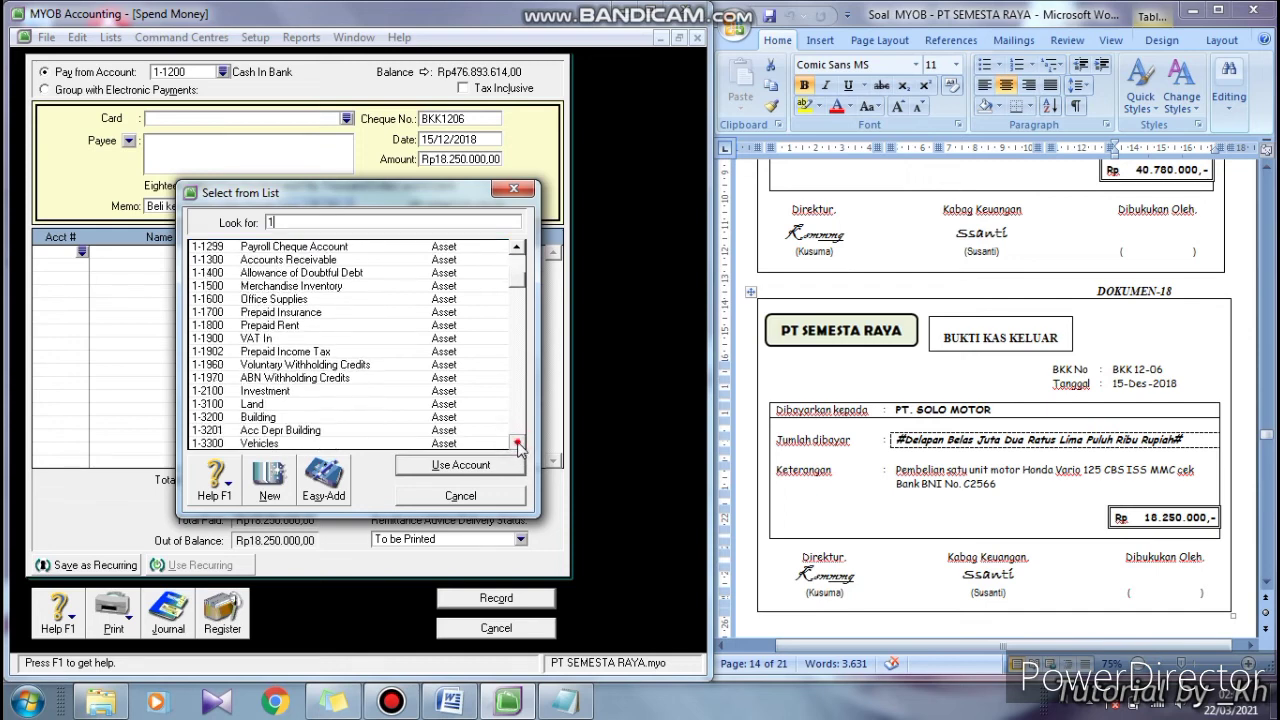
scroll(283, 412, down, 2)
click(263, 378)
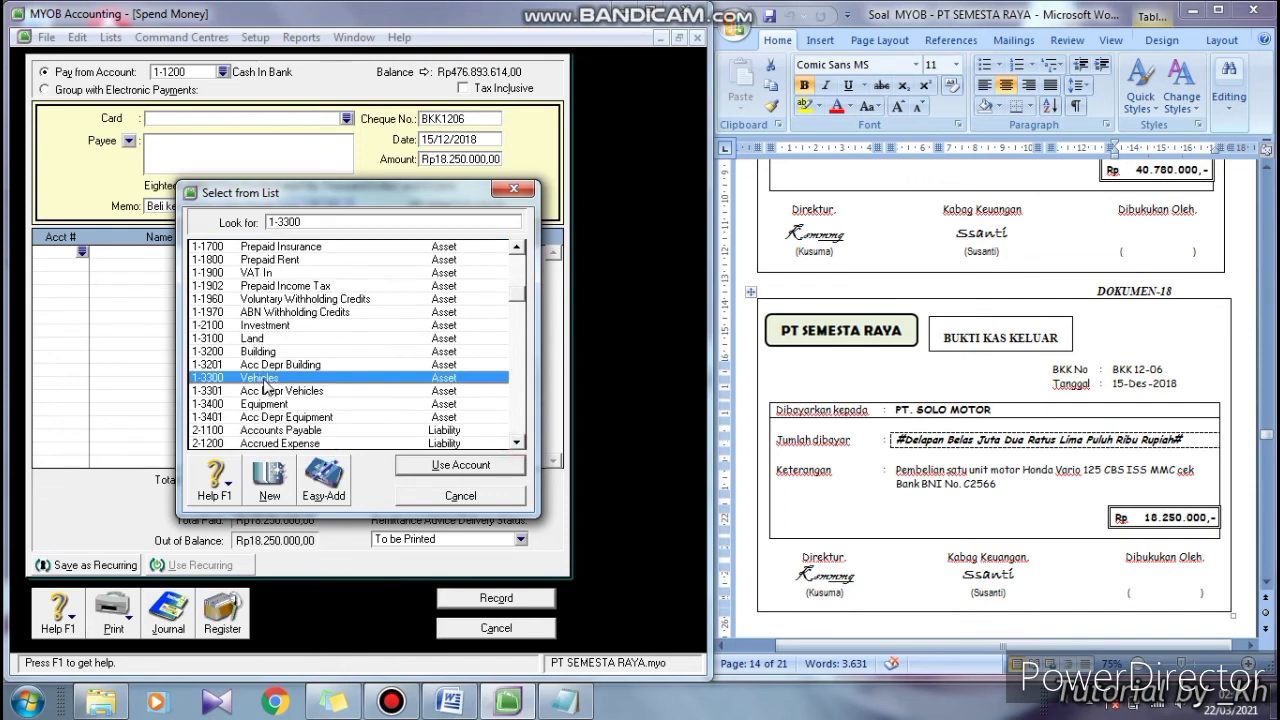
click(422, 466)
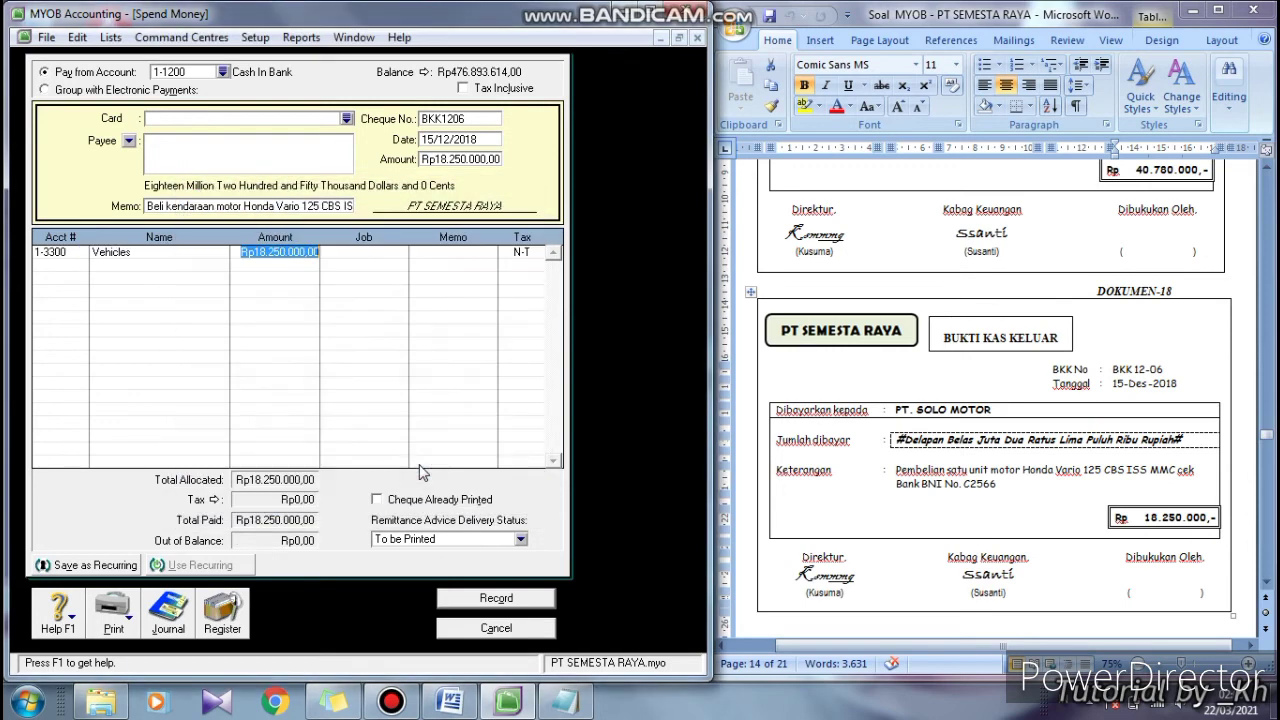
click(250, 263)
Review the transaction recap for the motorcycle payment, record it and leave Spend Money
key(ctrl+r)
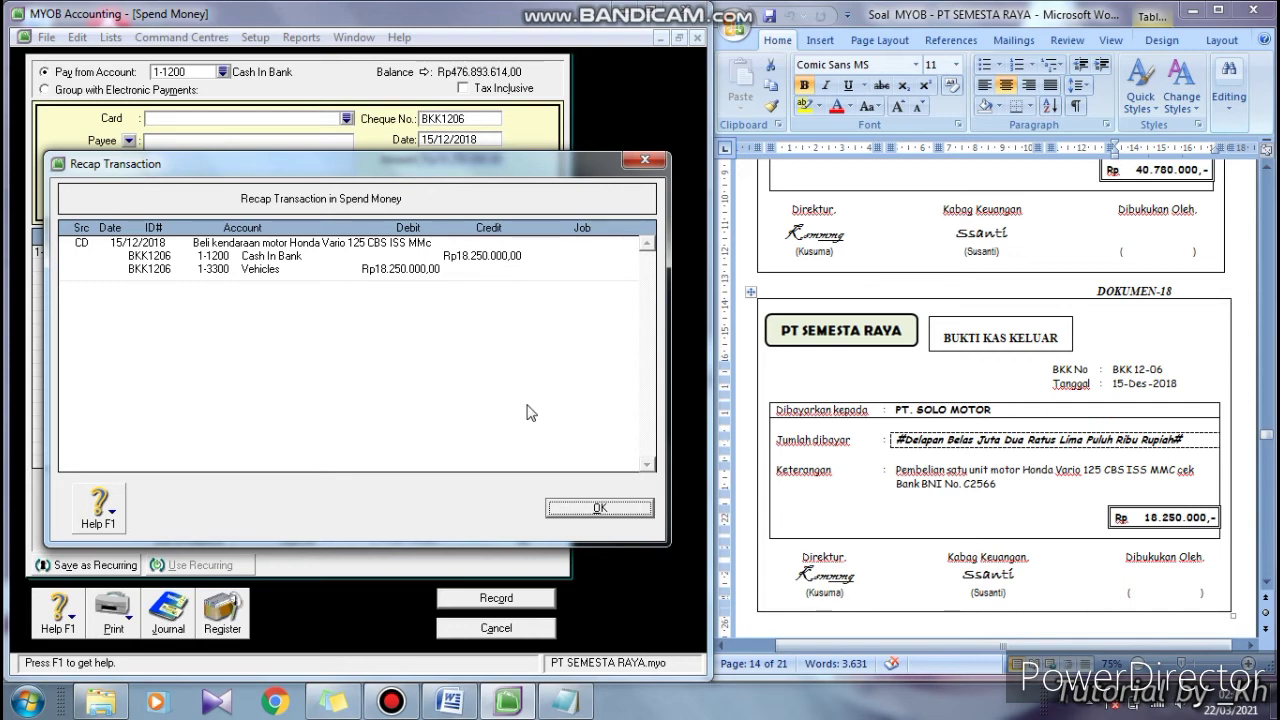
click(576, 508)
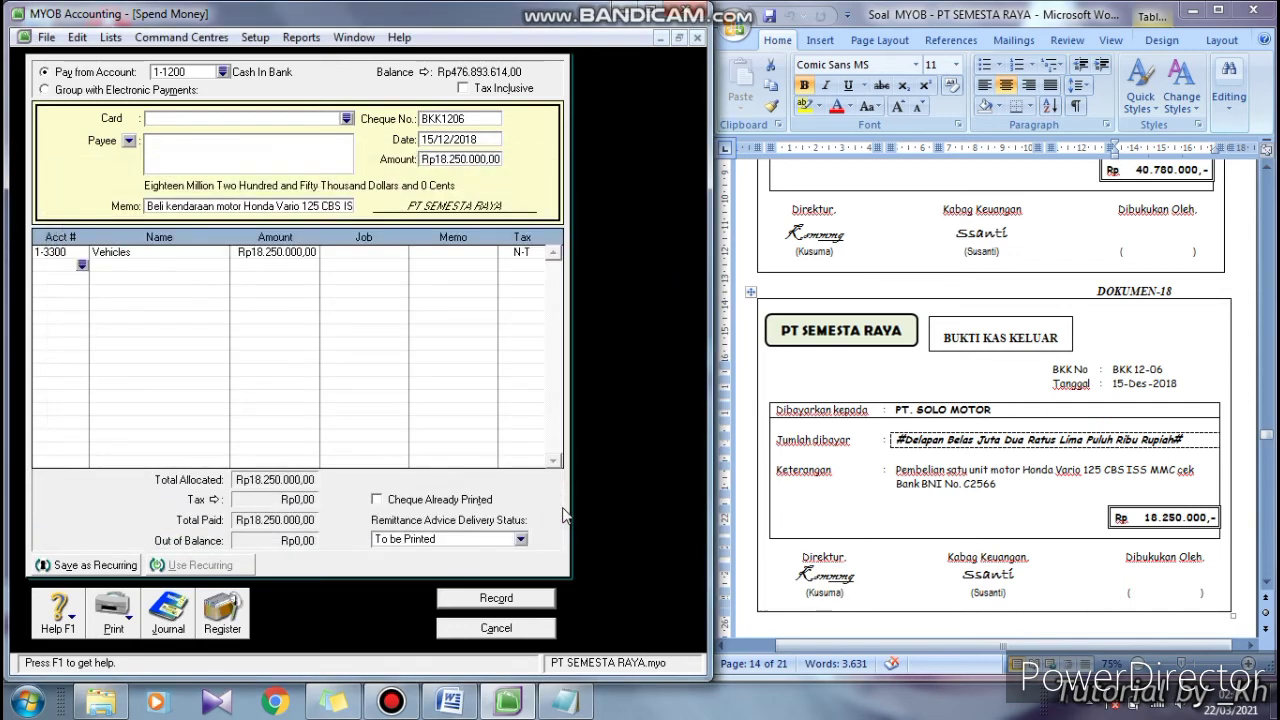
click(541, 600)
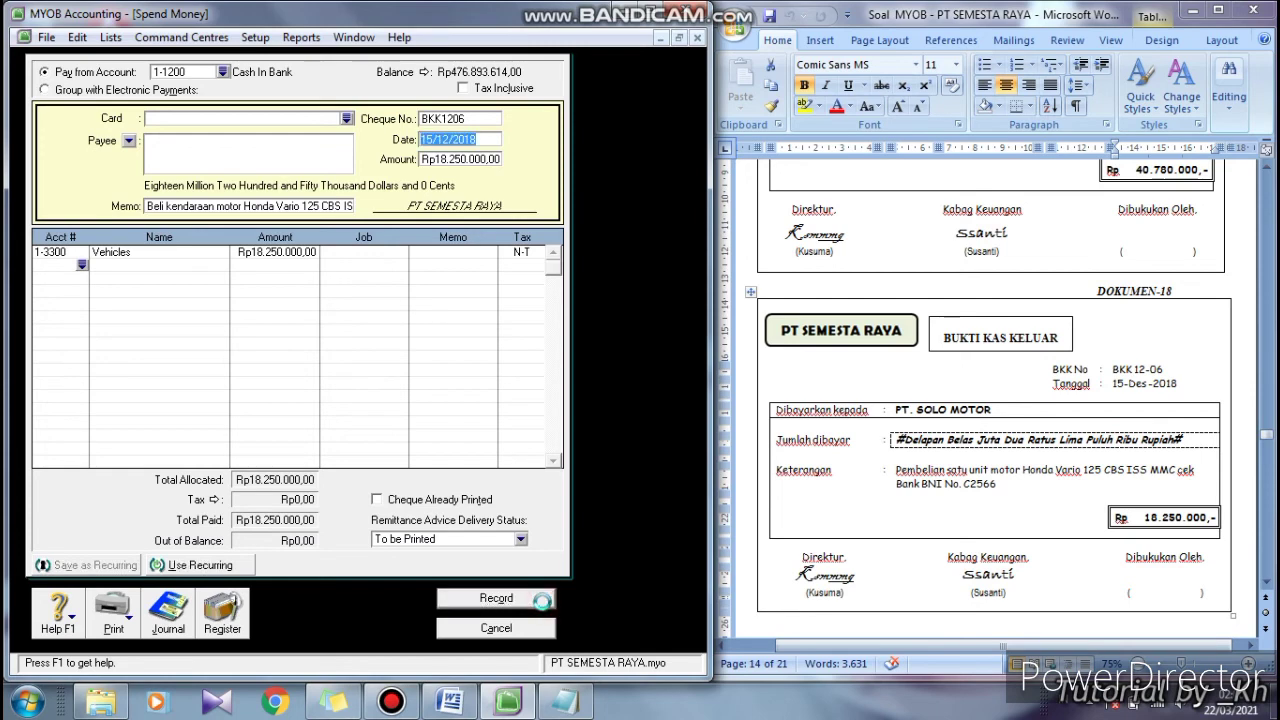
click(543, 629)
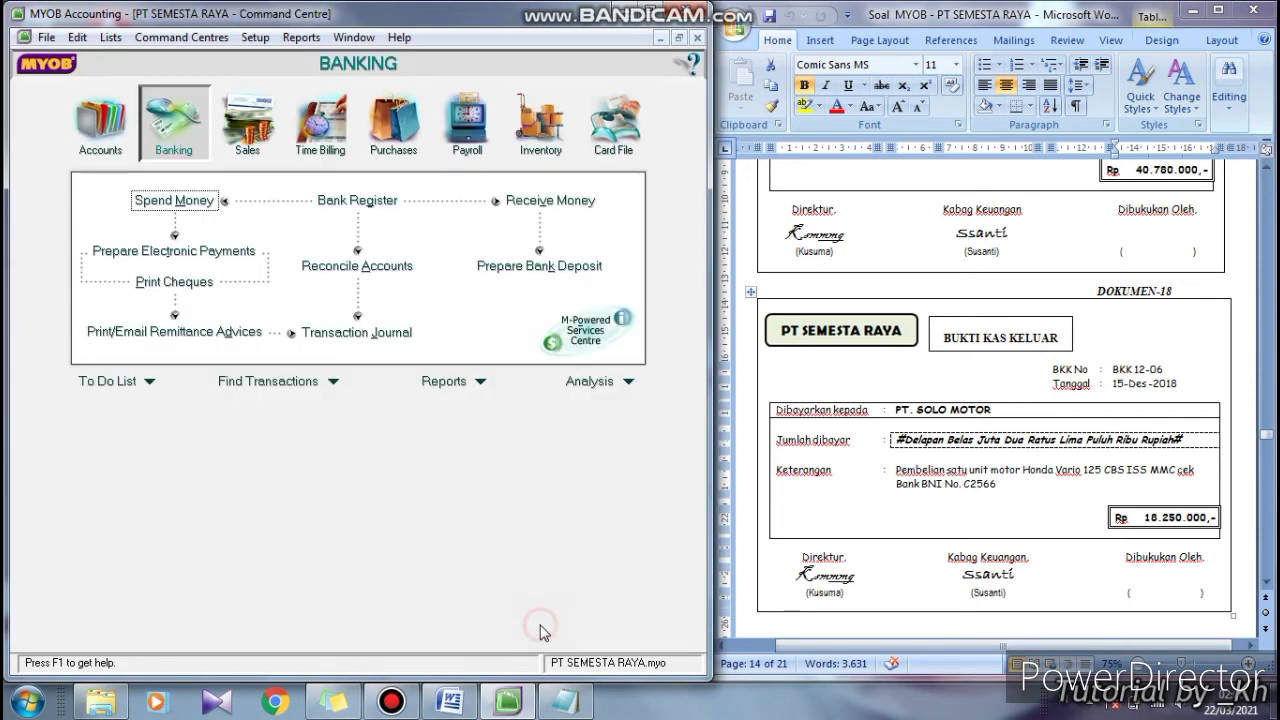
Find the PT BAGASKARA sales invoice in DOKUMEN-19 and start a new item purchase bill
click(1265, 590)
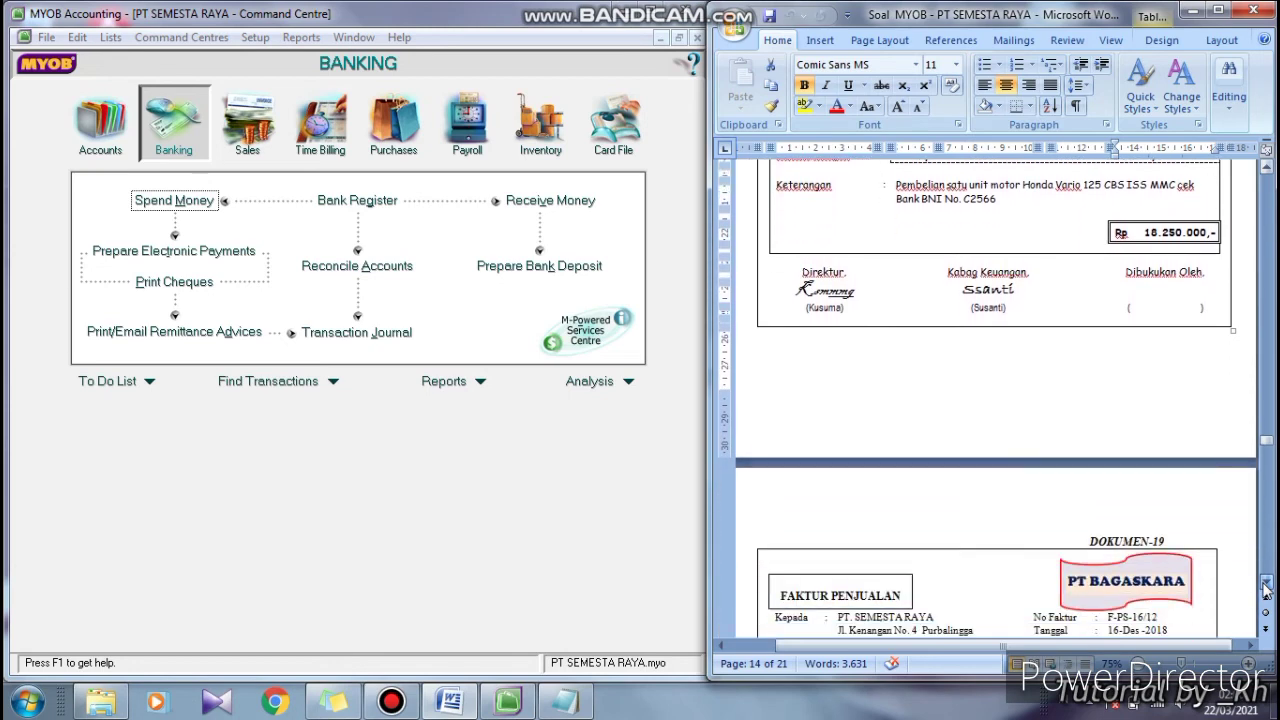
scroll(1265, 590, down, 7)
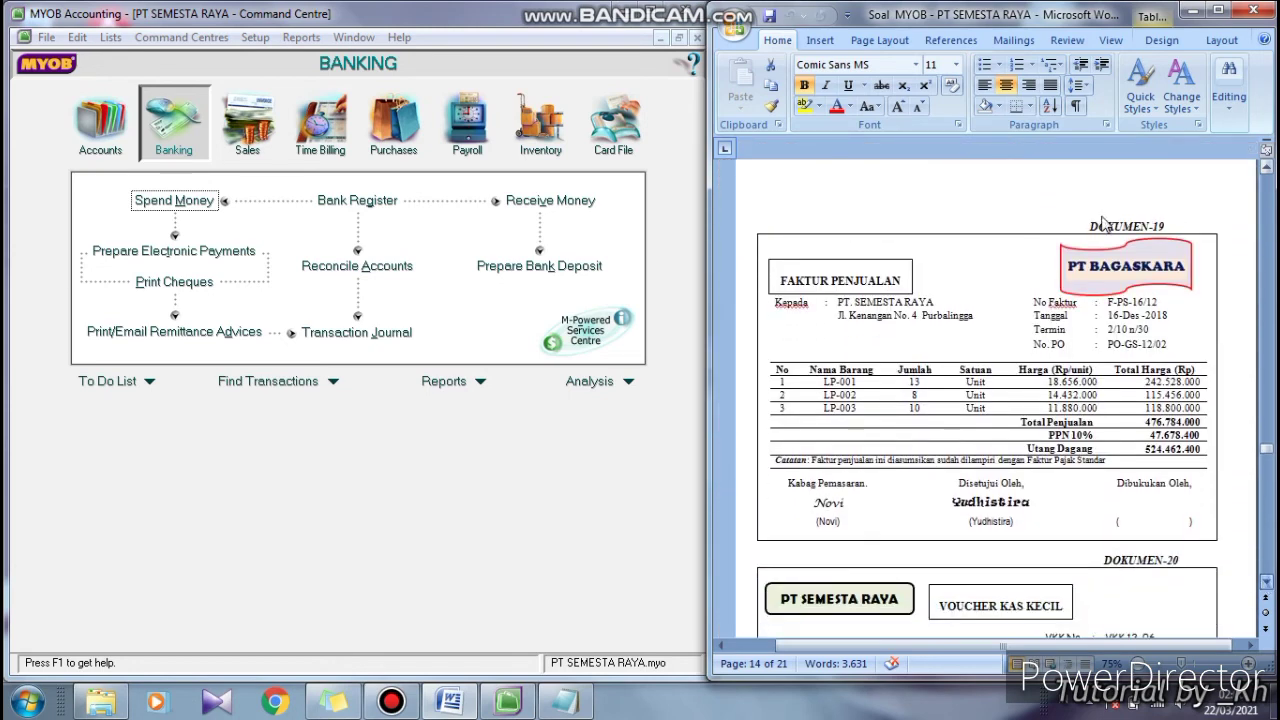
drag(1088, 226, 1186, 218)
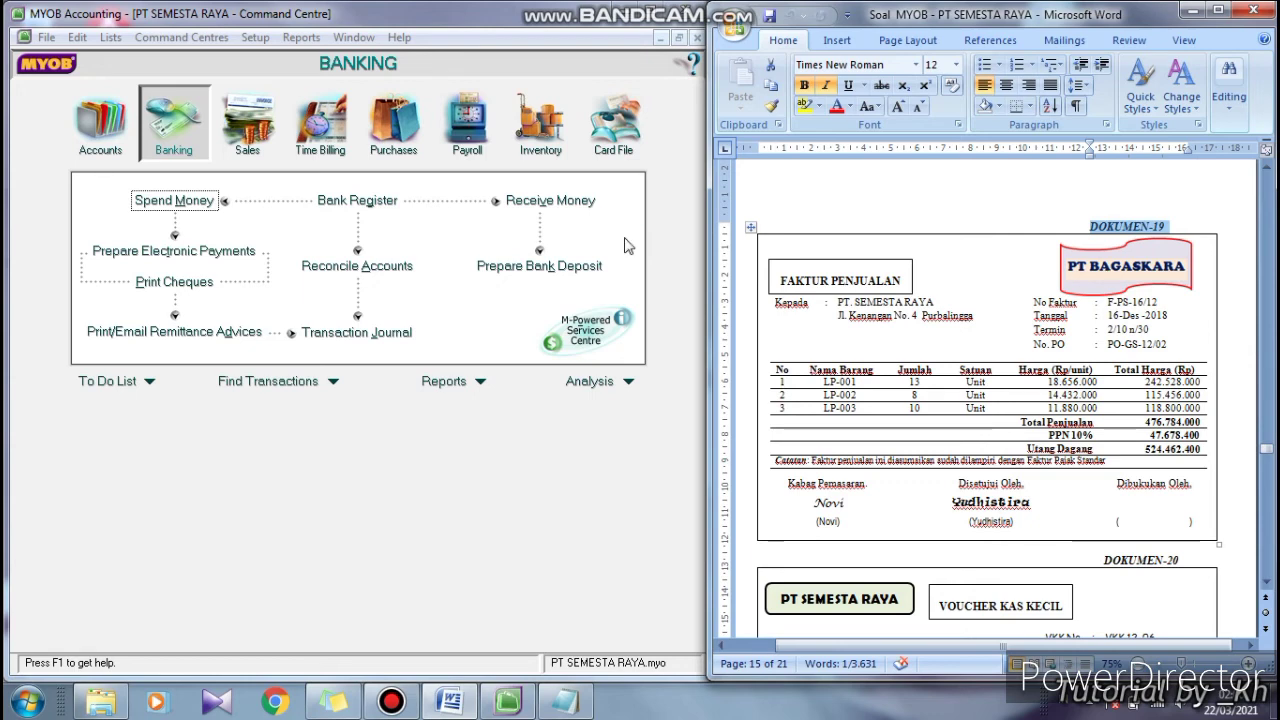
click(403, 140)
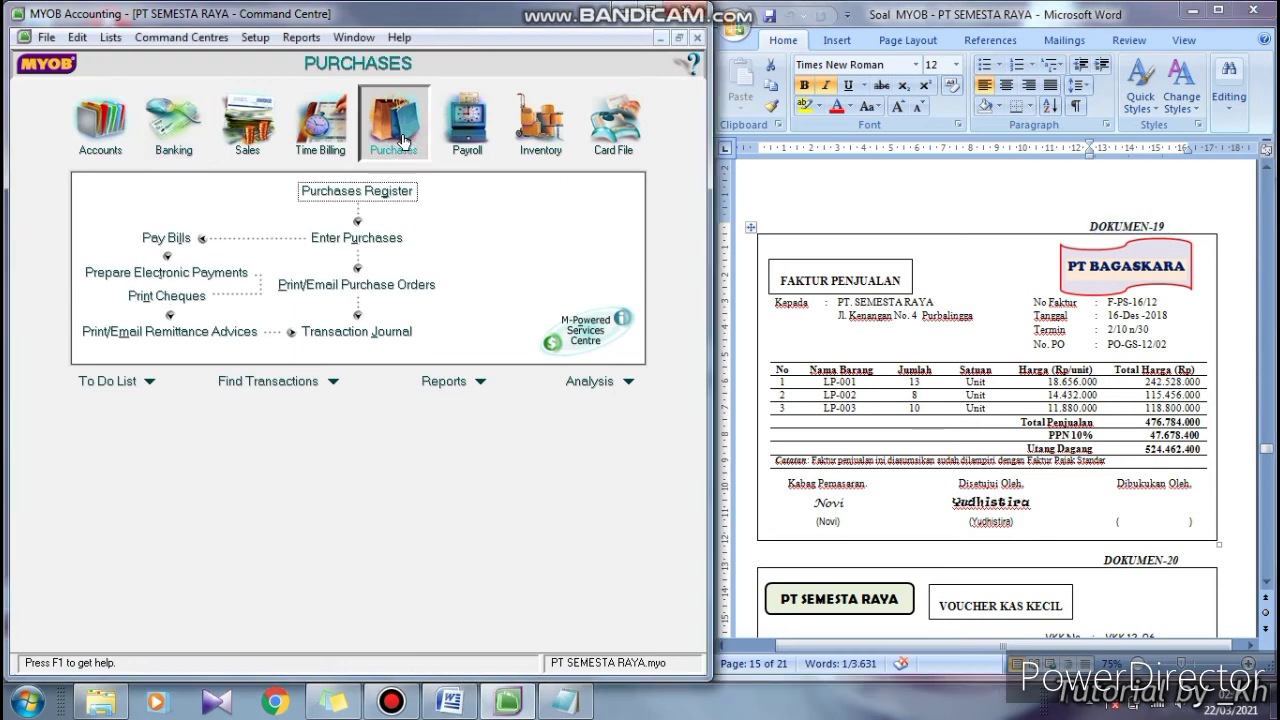
click(390, 252)
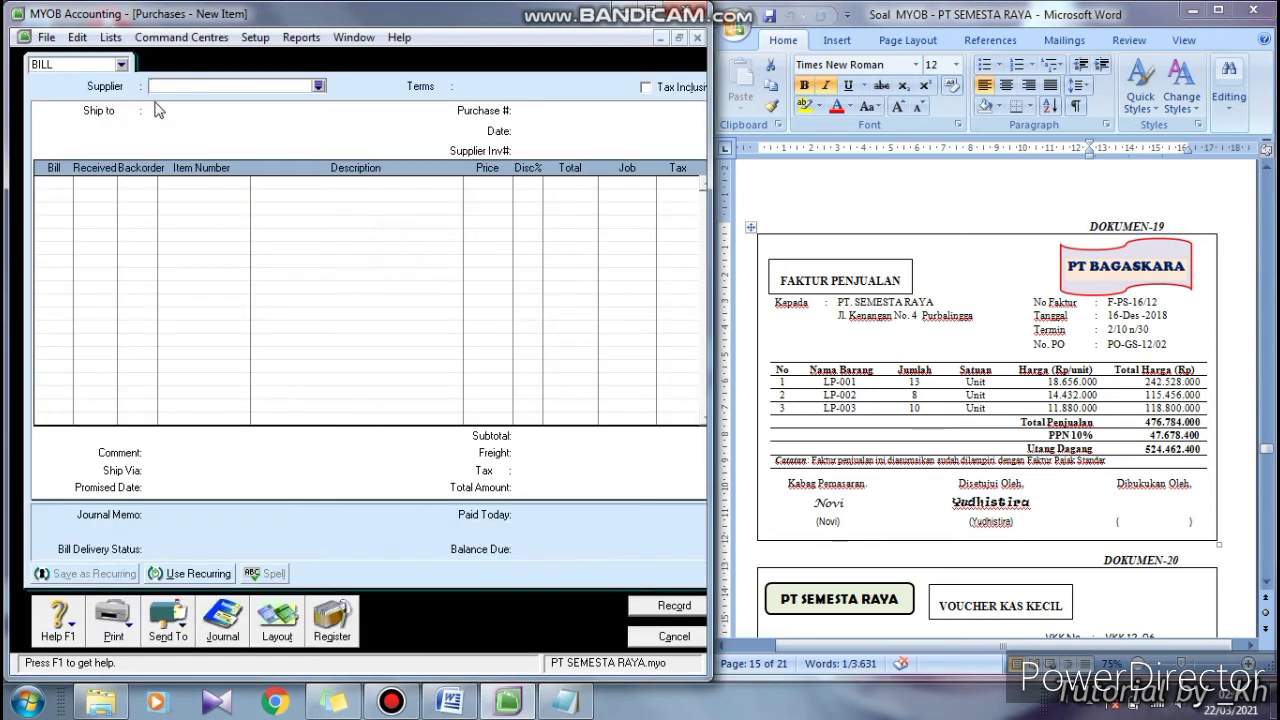
Select PT BAGASKARA from the supplier list as the supplier of the new bill
click(319, 86)
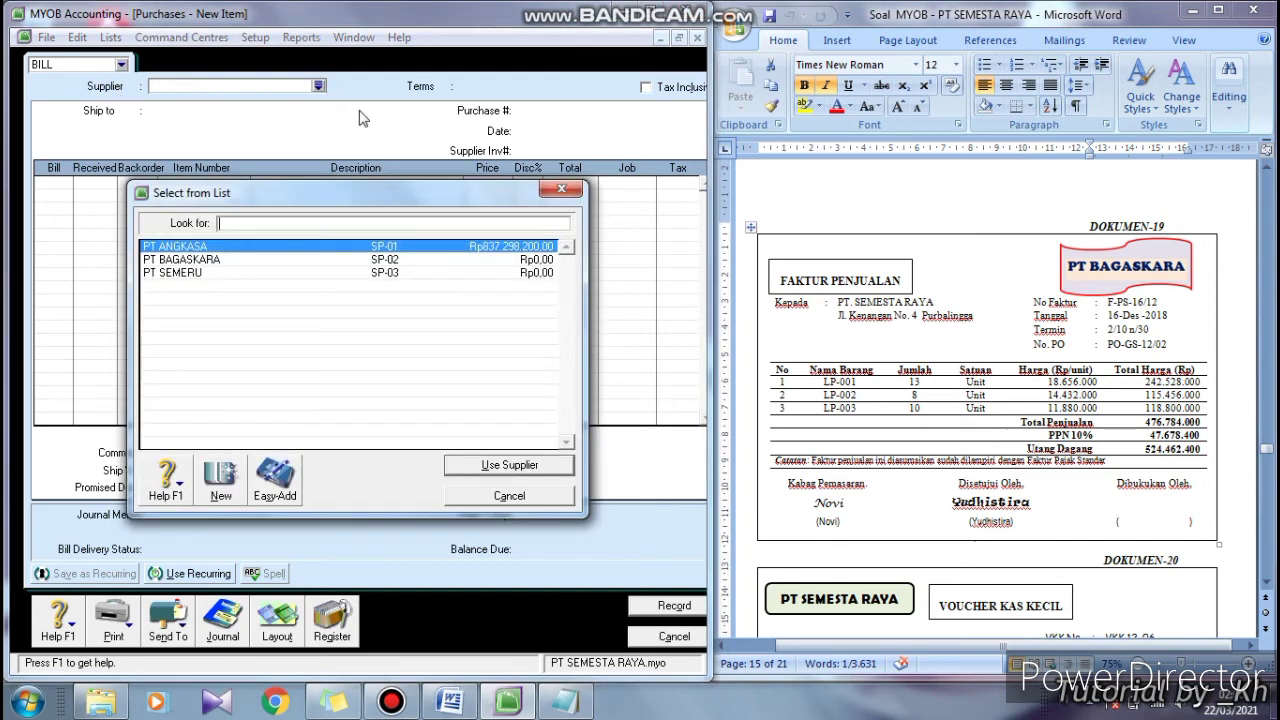
click(1040, 284)
click(1122, 280)
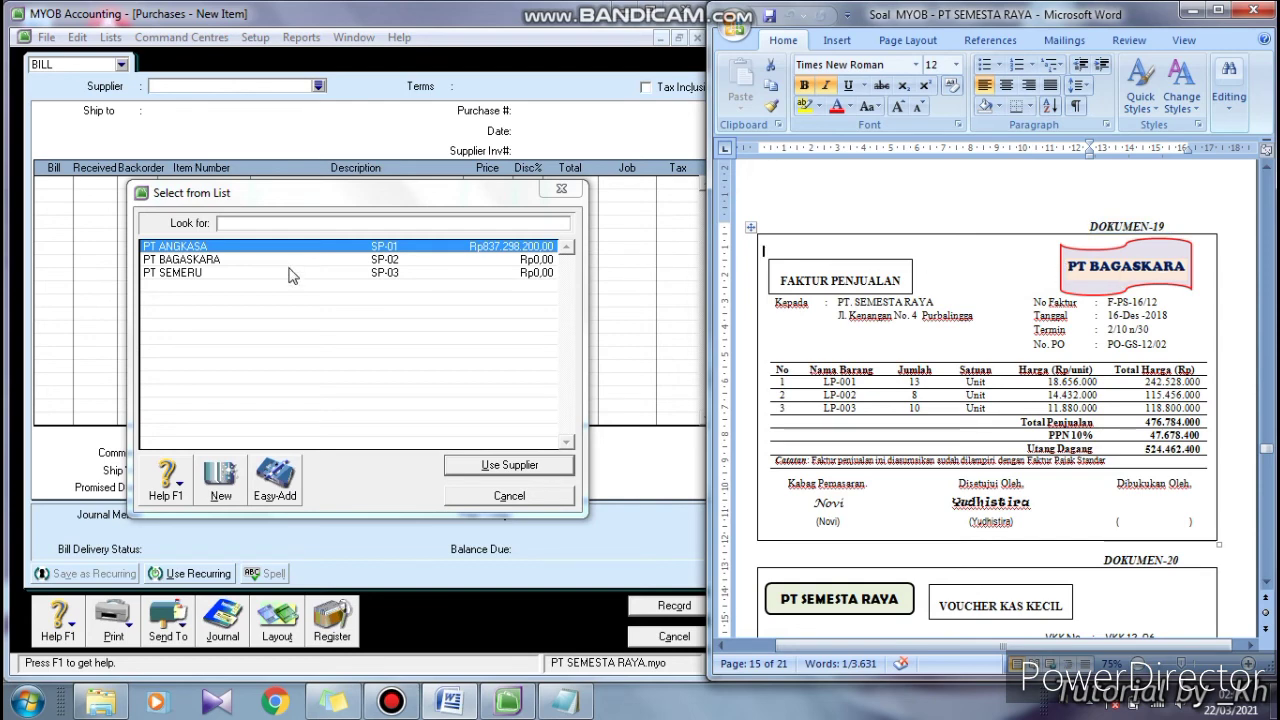
click(258, 259)
click(463, 468)
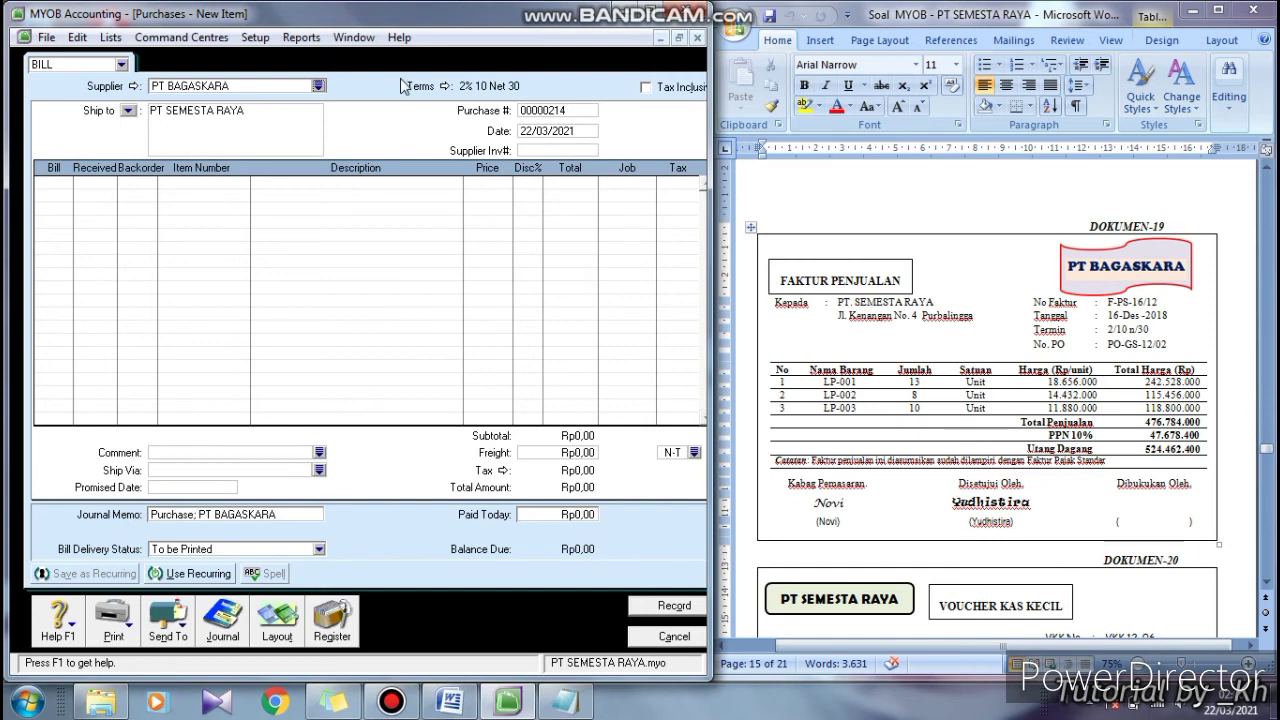
Set the bill's purchase number to FPS1612, based on the invoice number in DOKUMEN-19
click(563, 111)
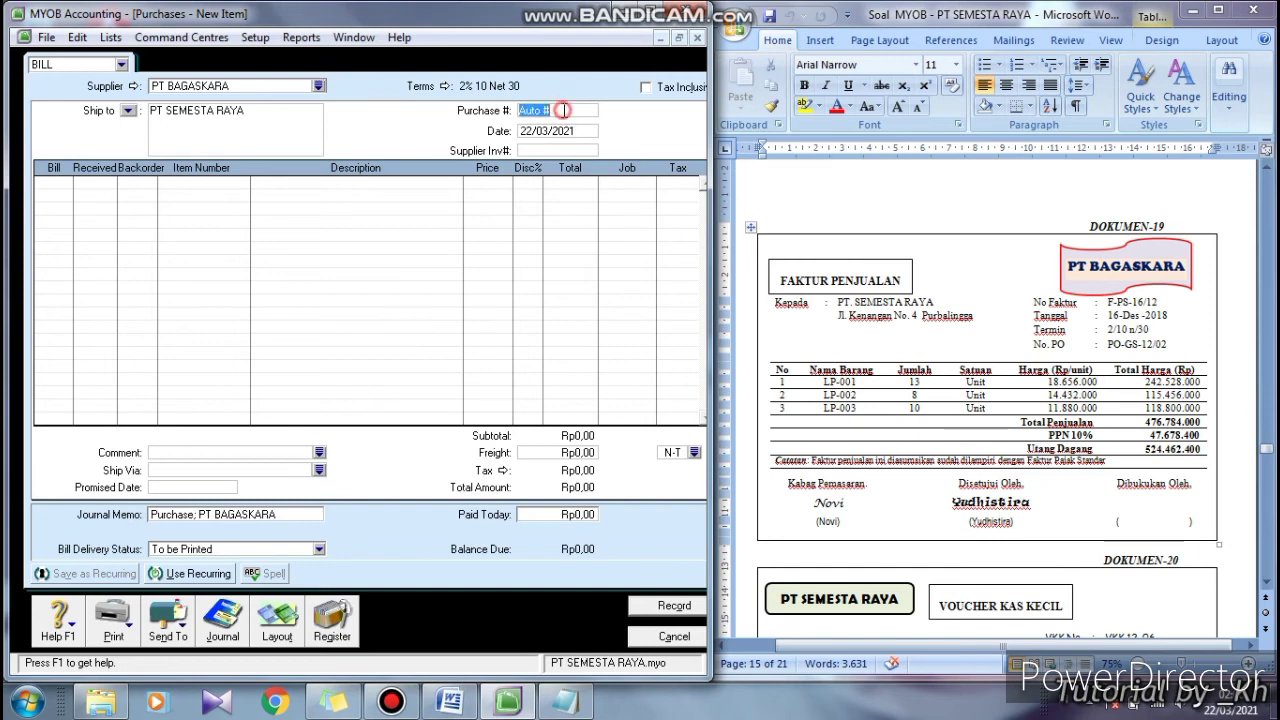
click(1126, 312)
drag(1104, 302, 1206, 302)
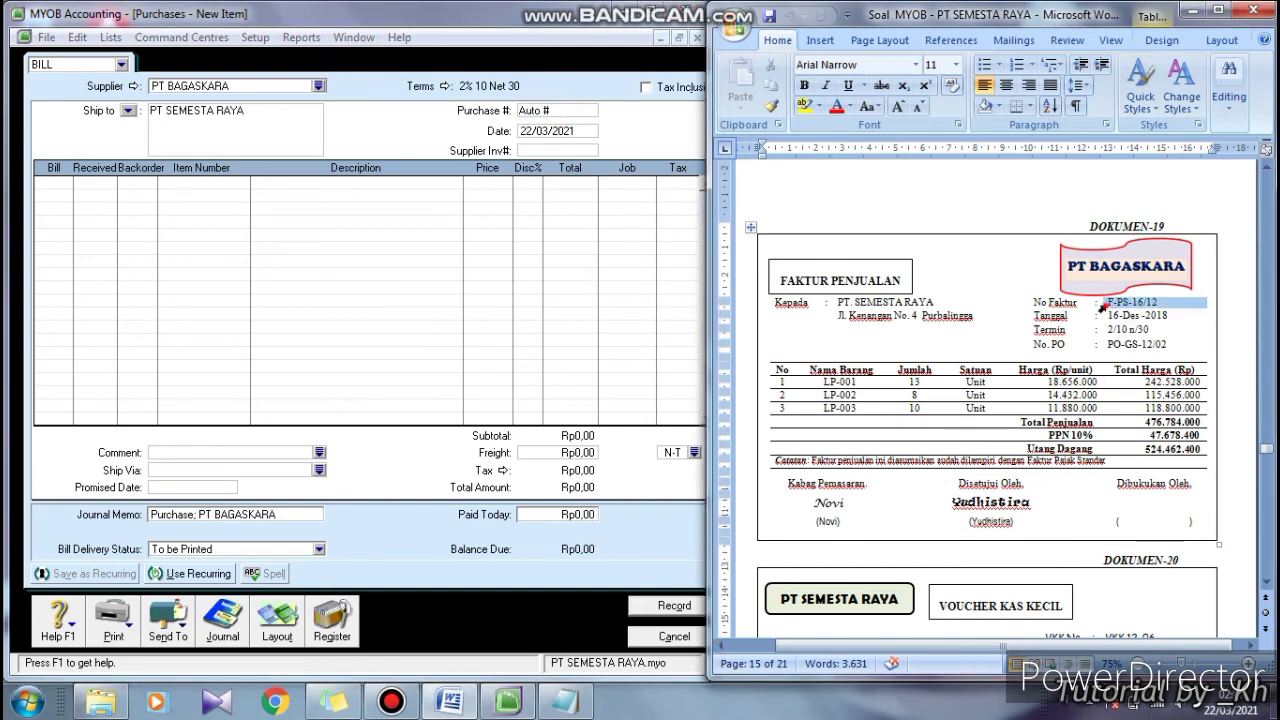
click(428, 115)
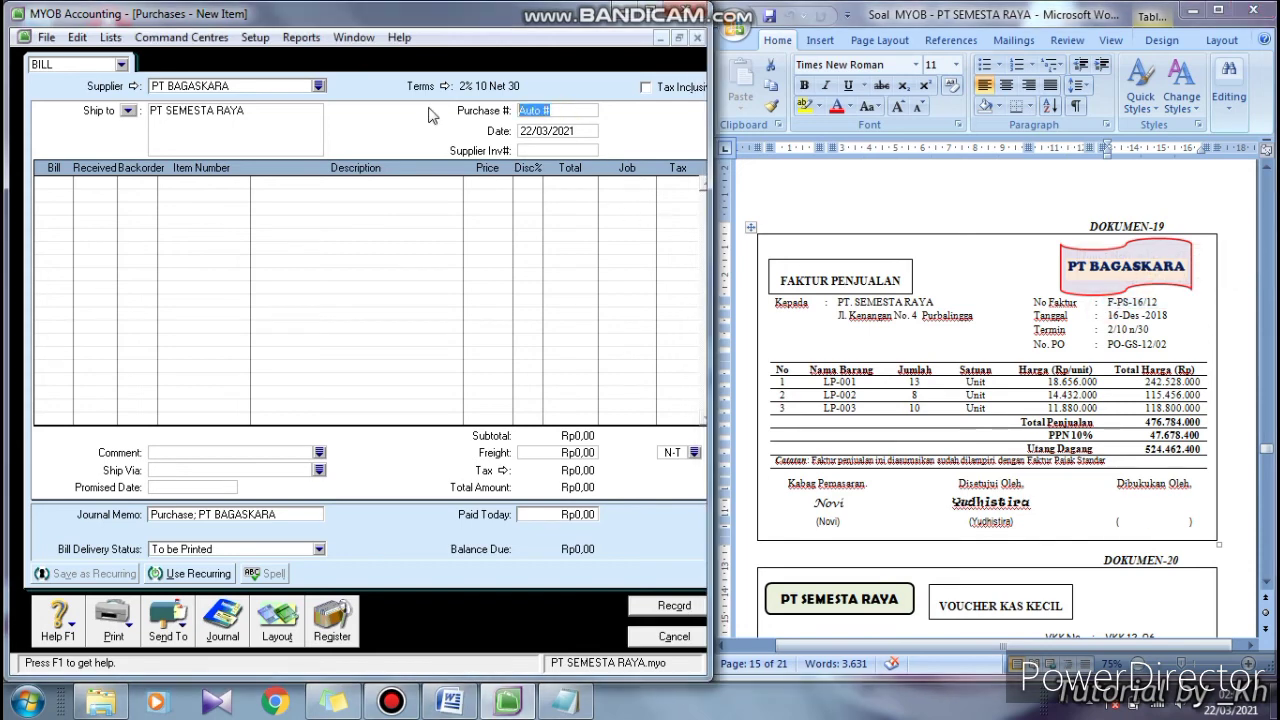
text(FPS1612)
Set the bill's date to 16/12/2018, matching the invoice date in DOKUMEN-19
click(580, 135)
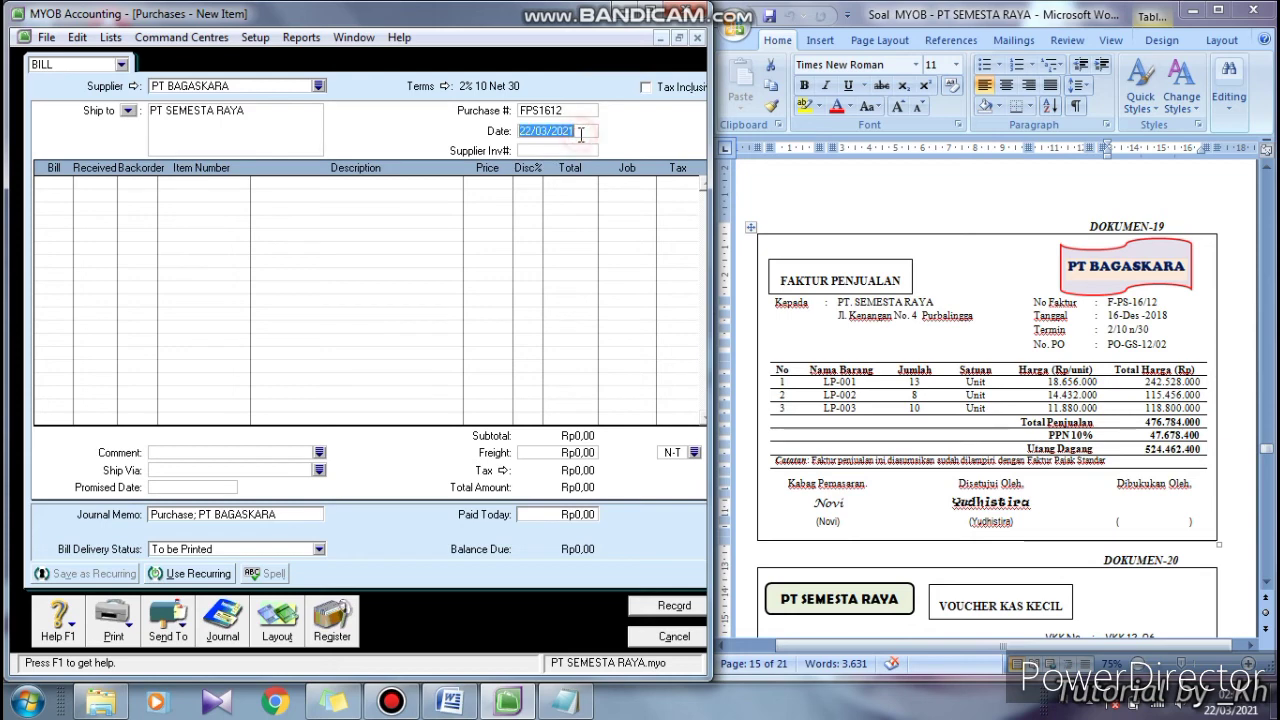
click(1112, 316)
click(1101, 317)
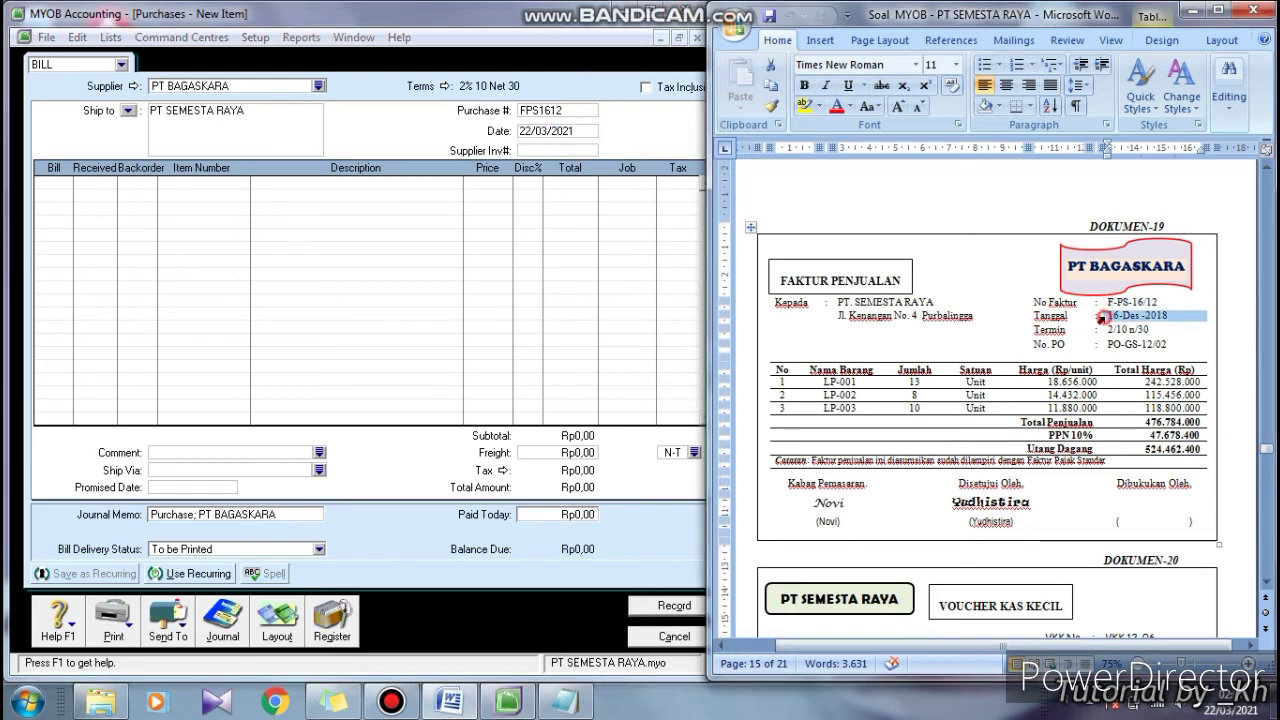
click(586, 133)
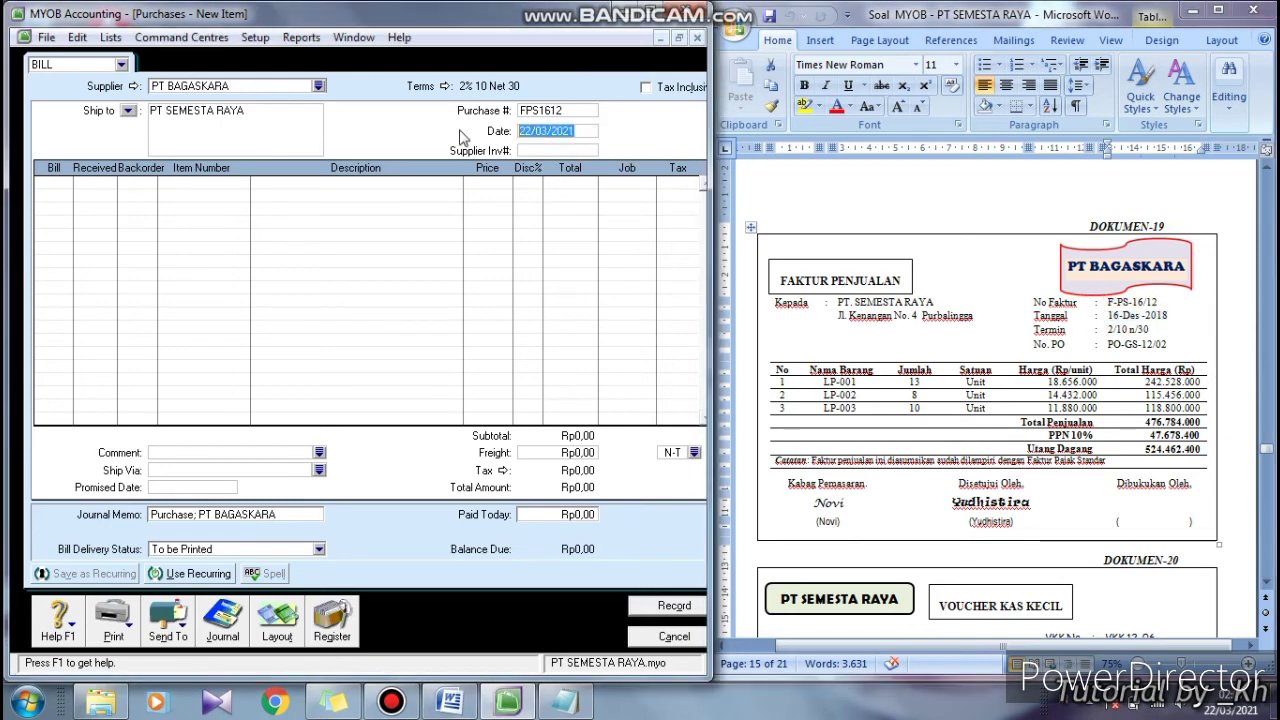
text(16/12)
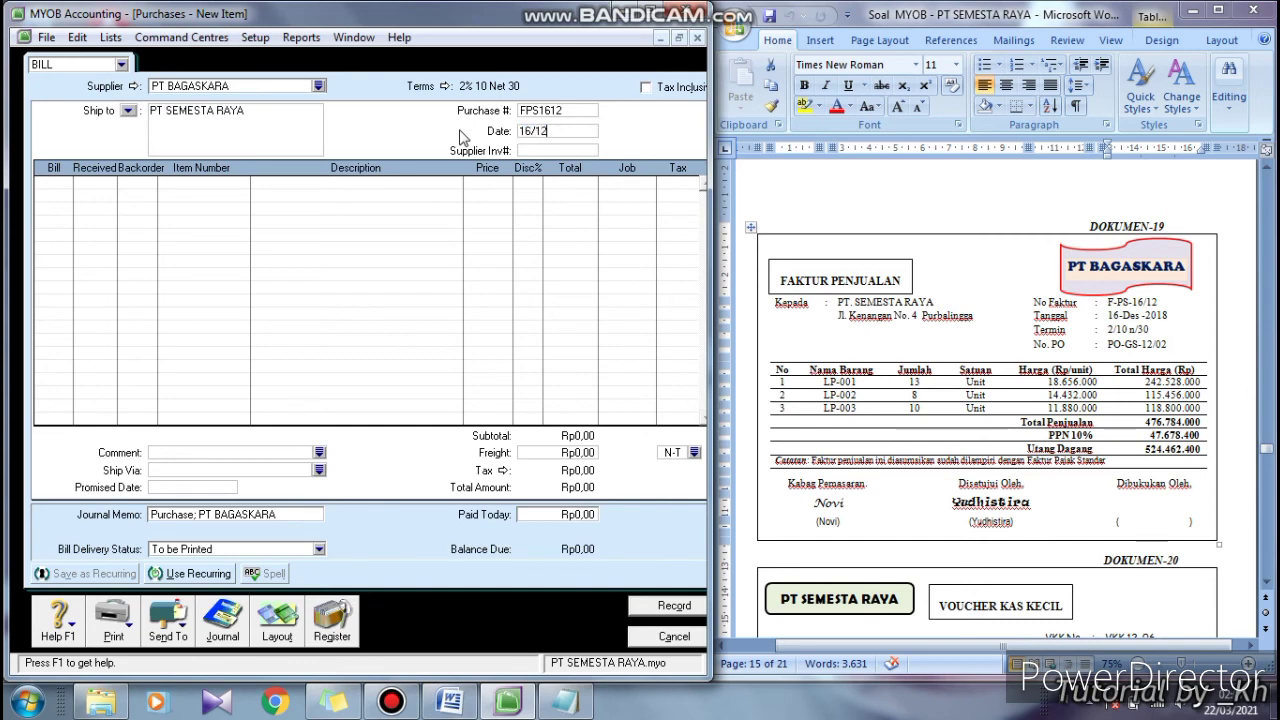
Enter 13 units of item LP-001 Thinkpad E470 on the first line of the bill
click(57, 186)
click(901, 375)
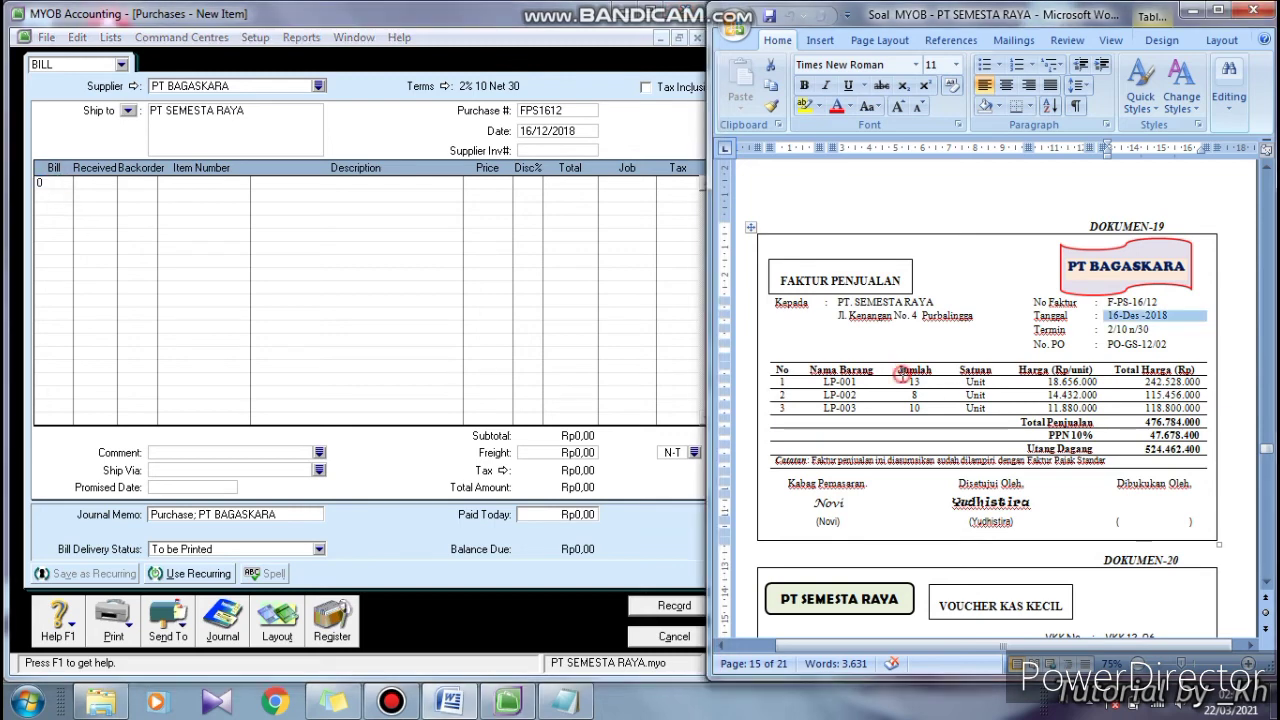
drag(771, 383, 1142, 386)
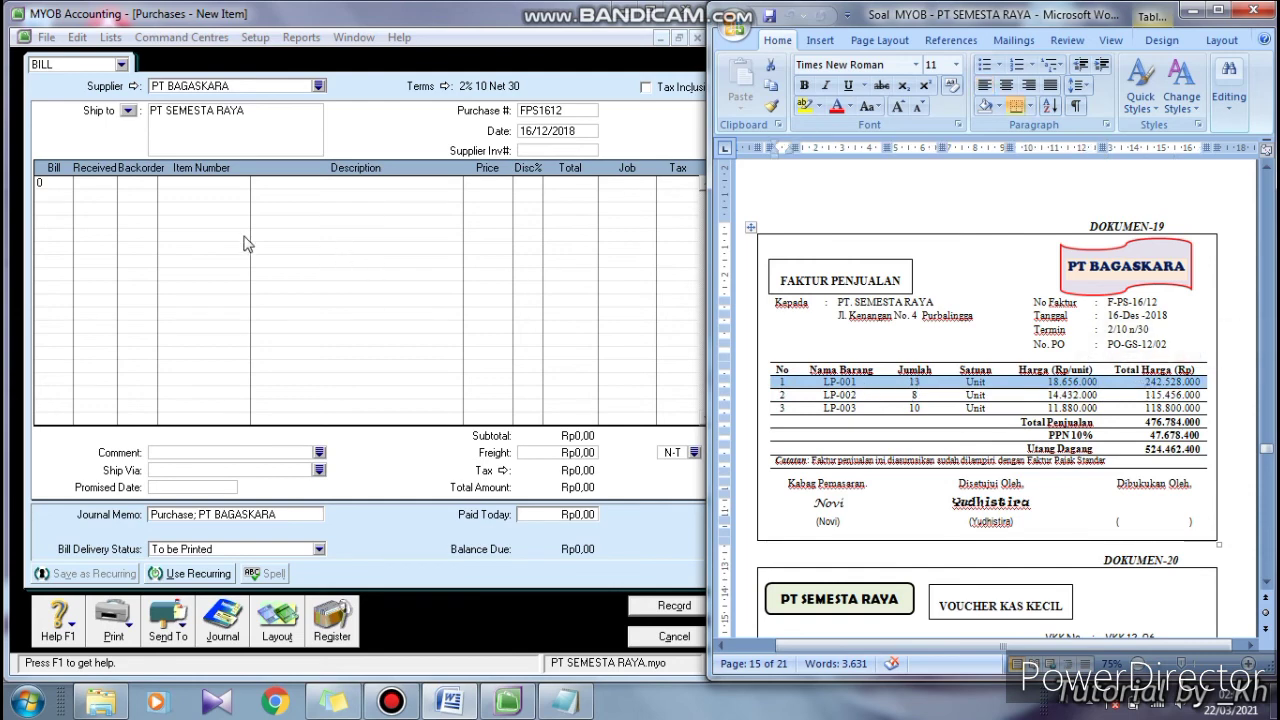
click(65, 185)
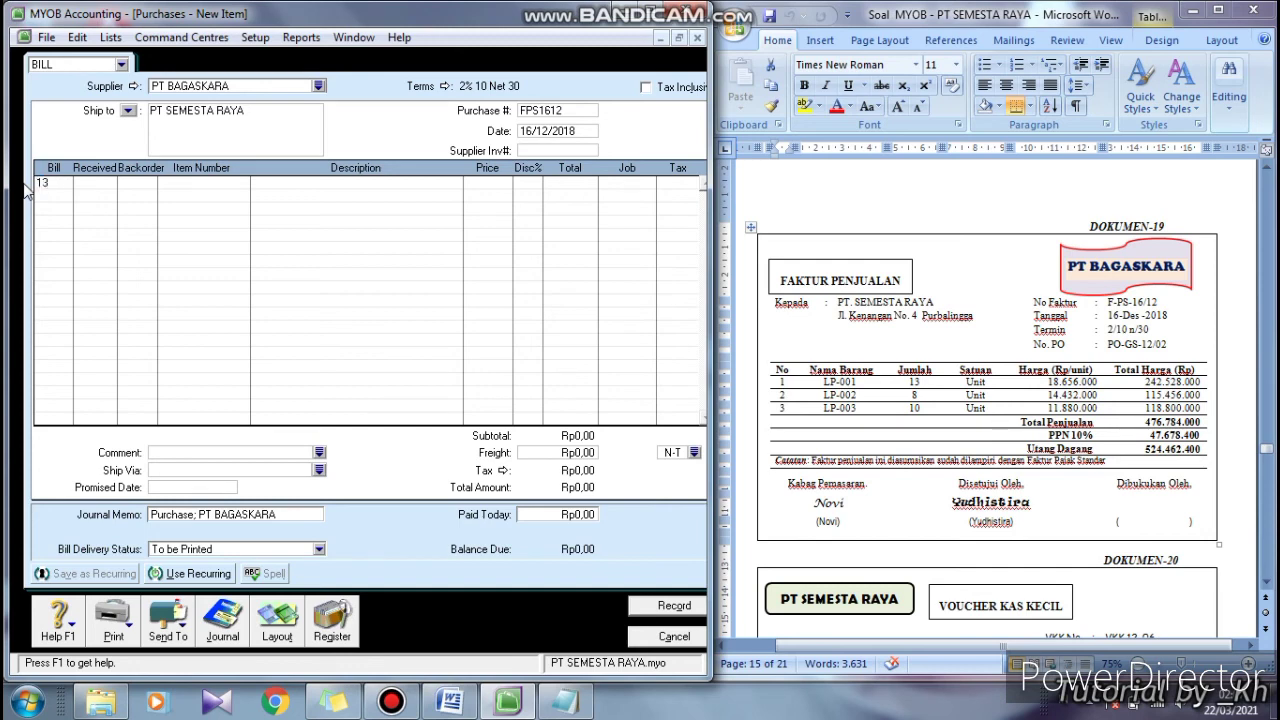
key(Tab)
key(Tab)
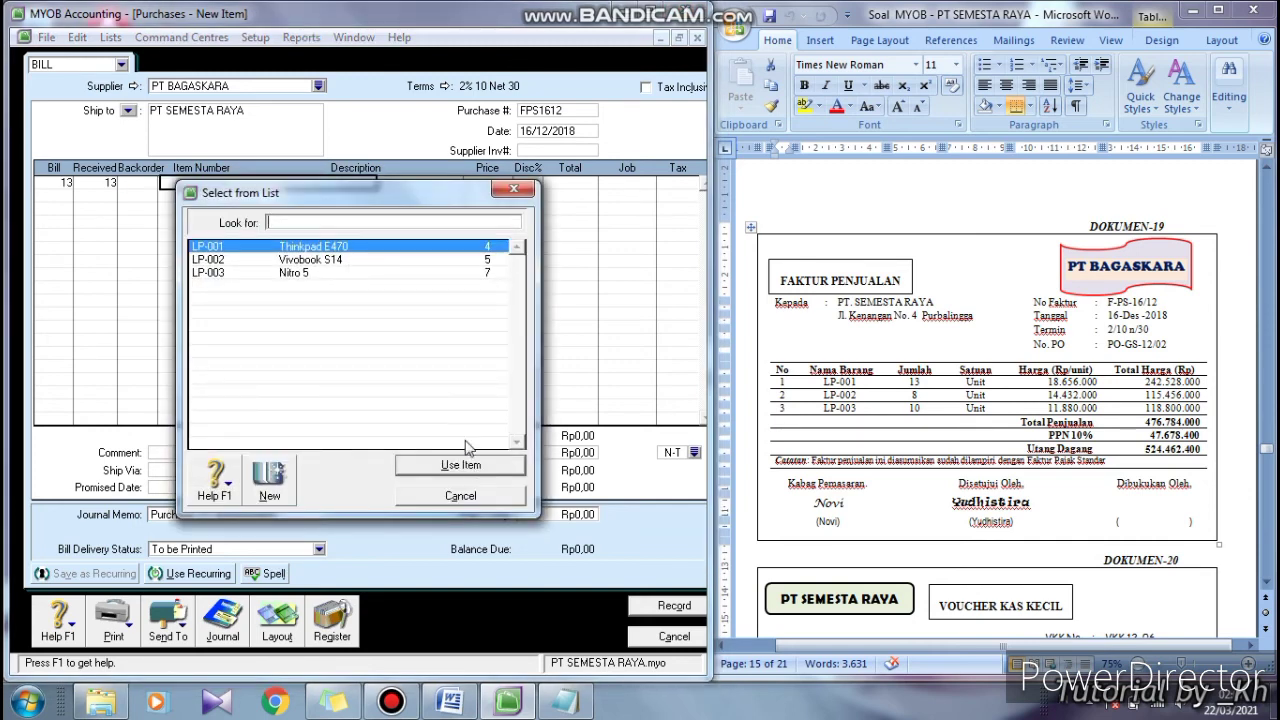
click(398, 244)
click(460, 467)
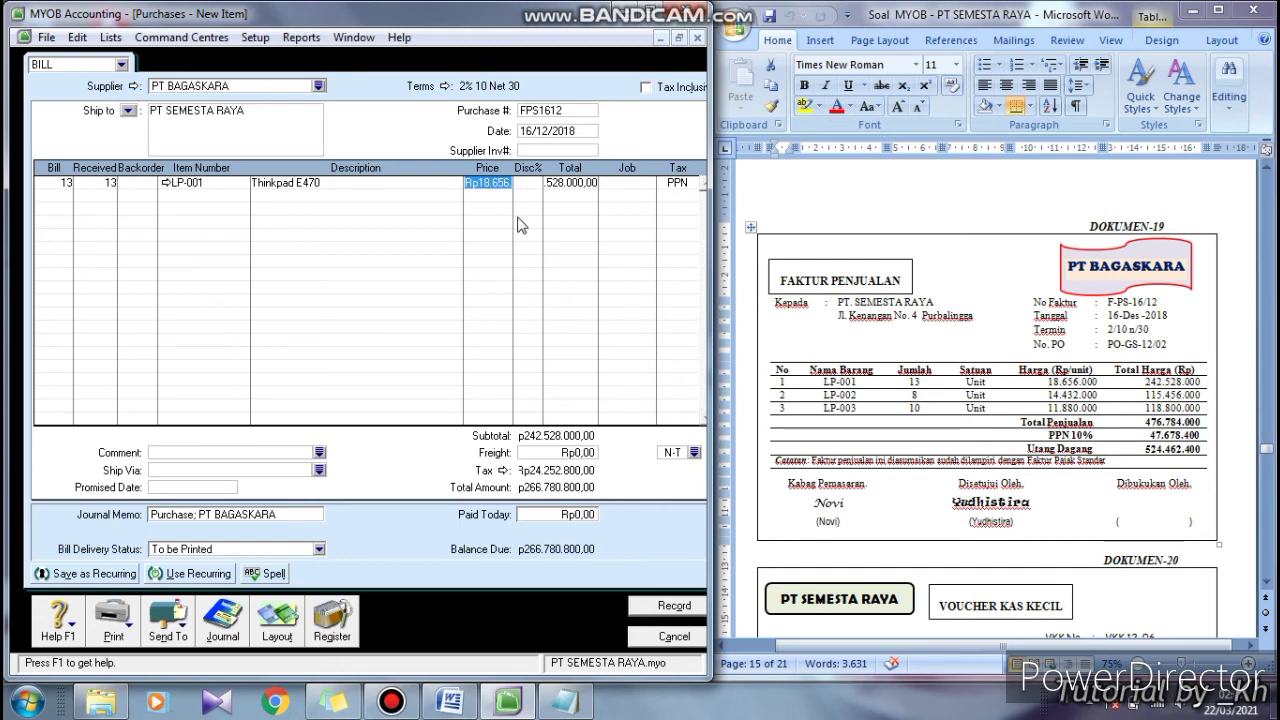
Enter 8 units of item LP-002 Vivobook S14 on the second line of the bill
click(62, 208)
drag(813, 394, 1112, 396)
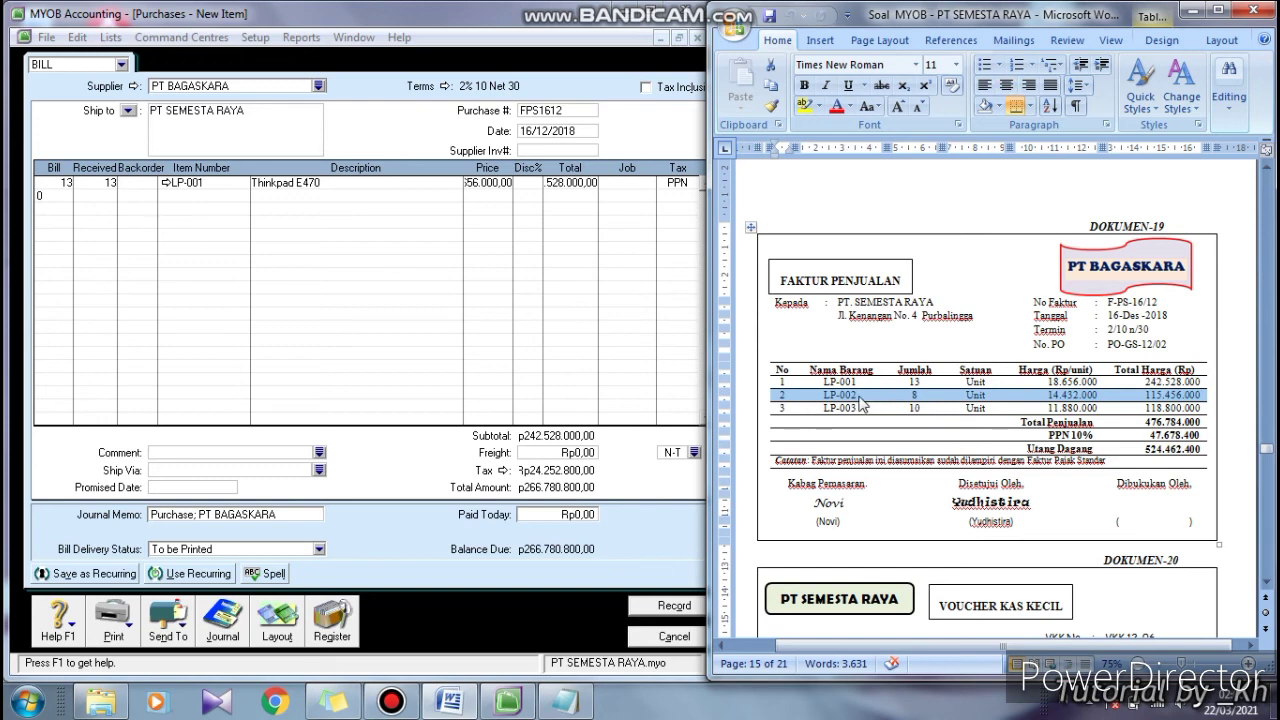
click(63, 196)
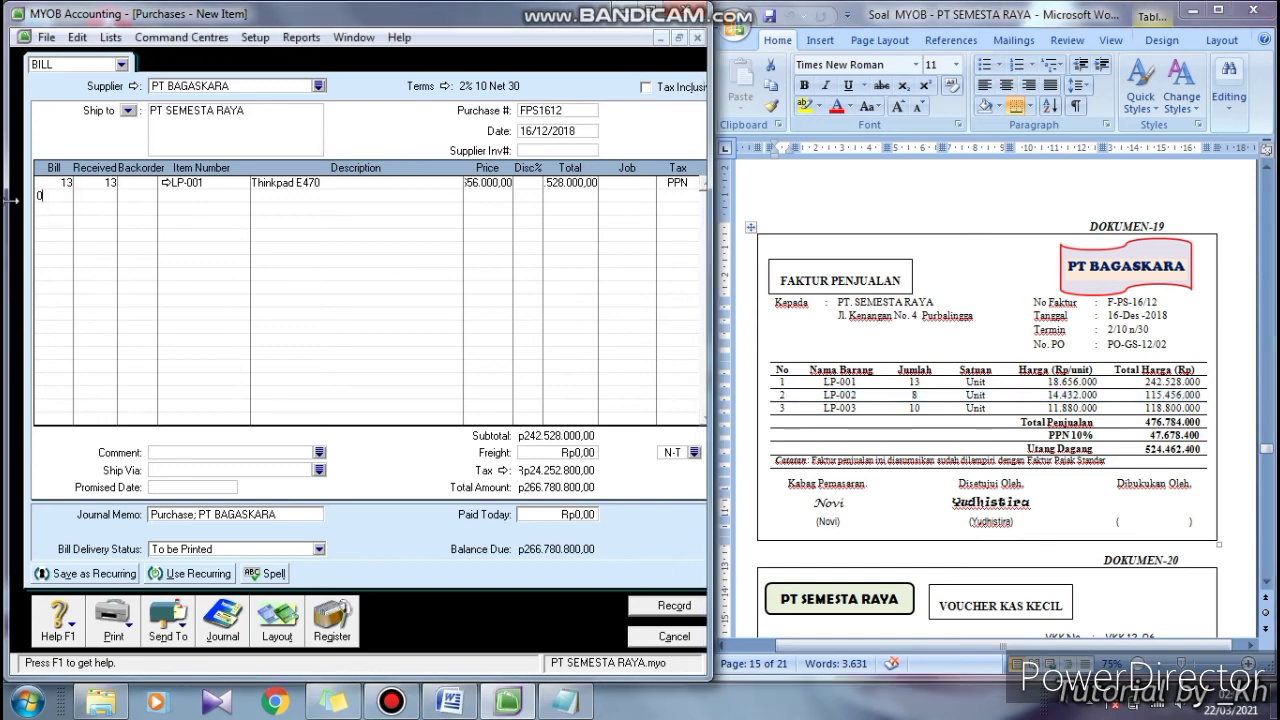
text(8)
key(Tab)
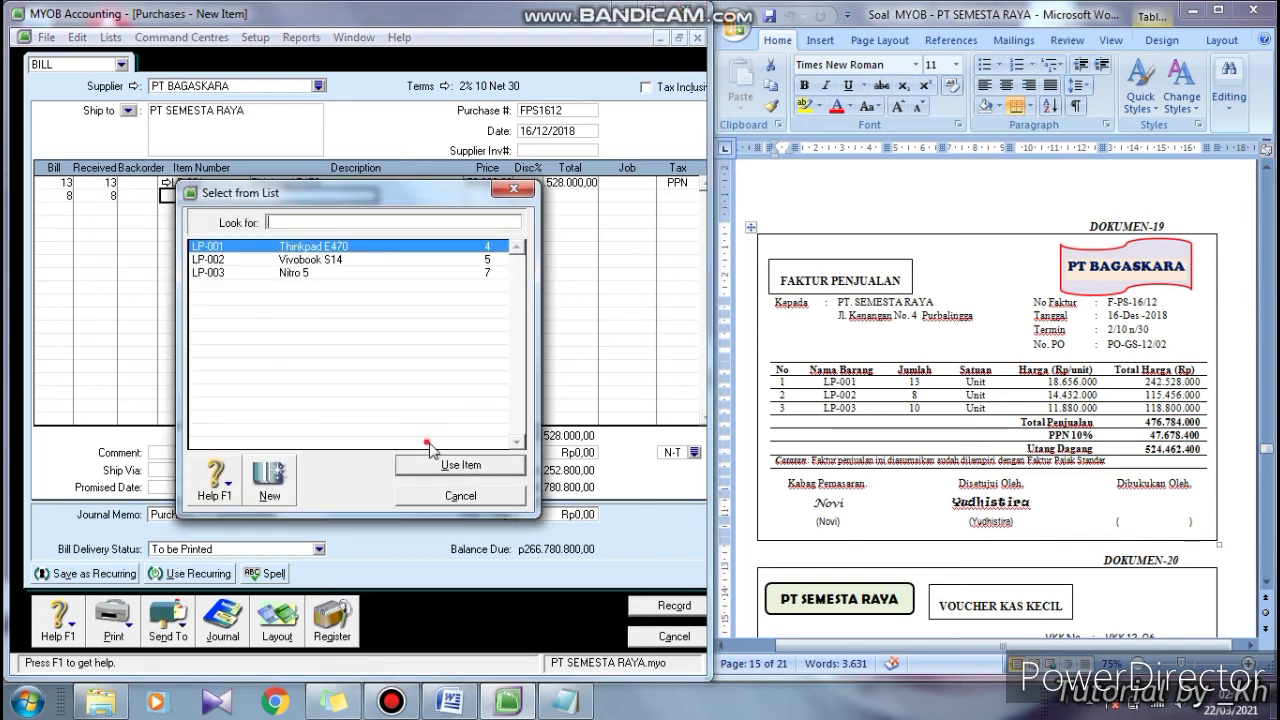
key(Down)
click(458, 466)
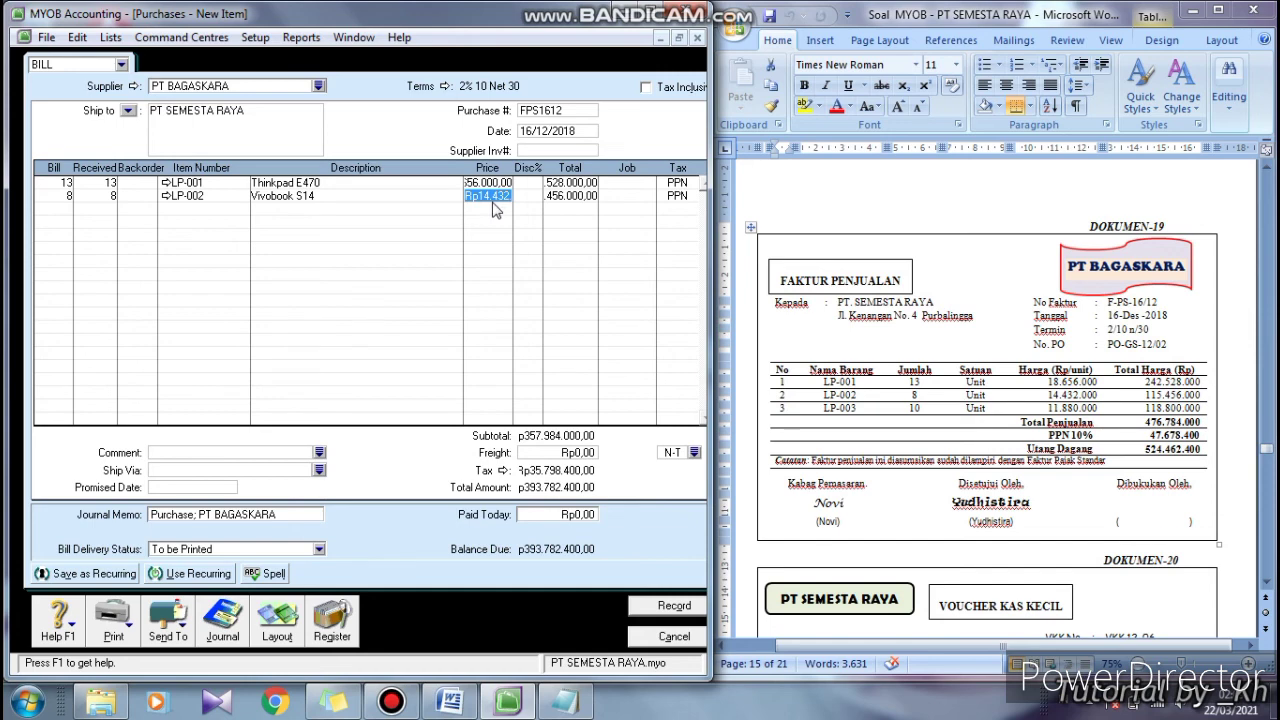
Enter 10 units of item LP-003 Nitro 5 on the third line of the bill
click(492, 208)
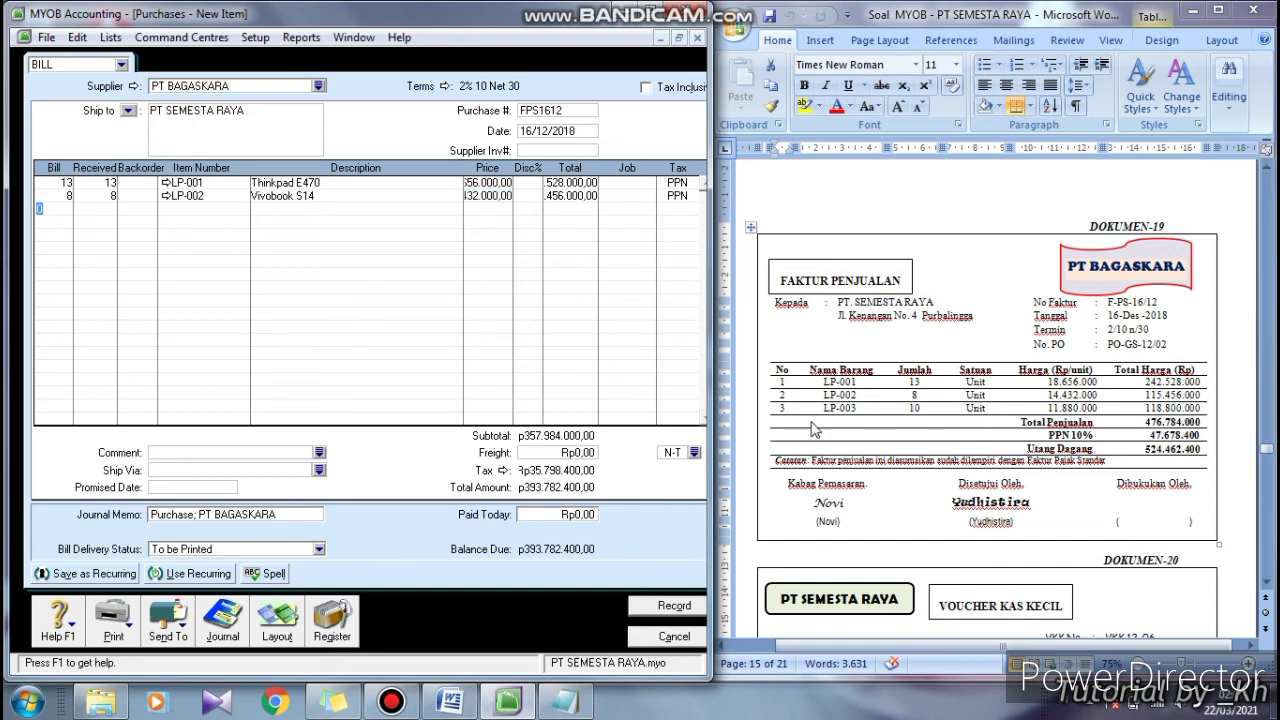
click(830, 398)
click(772, 409)
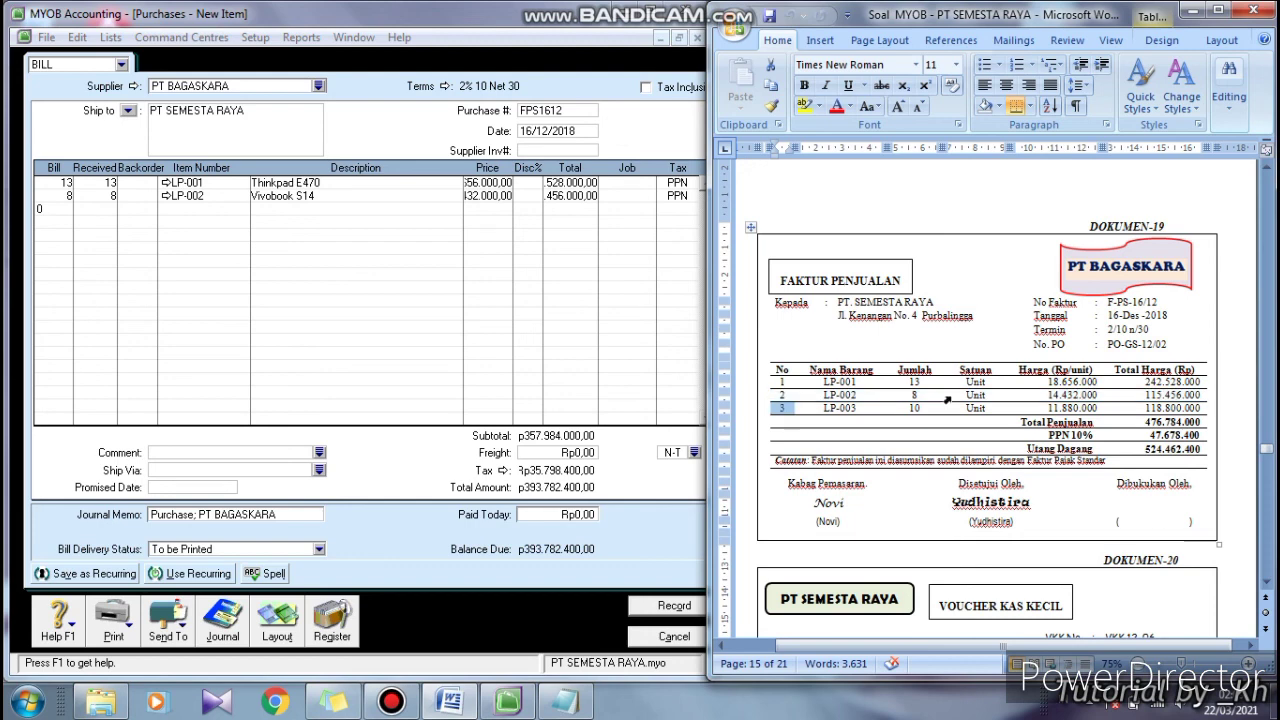
drag(947, 399, 1127, 418)
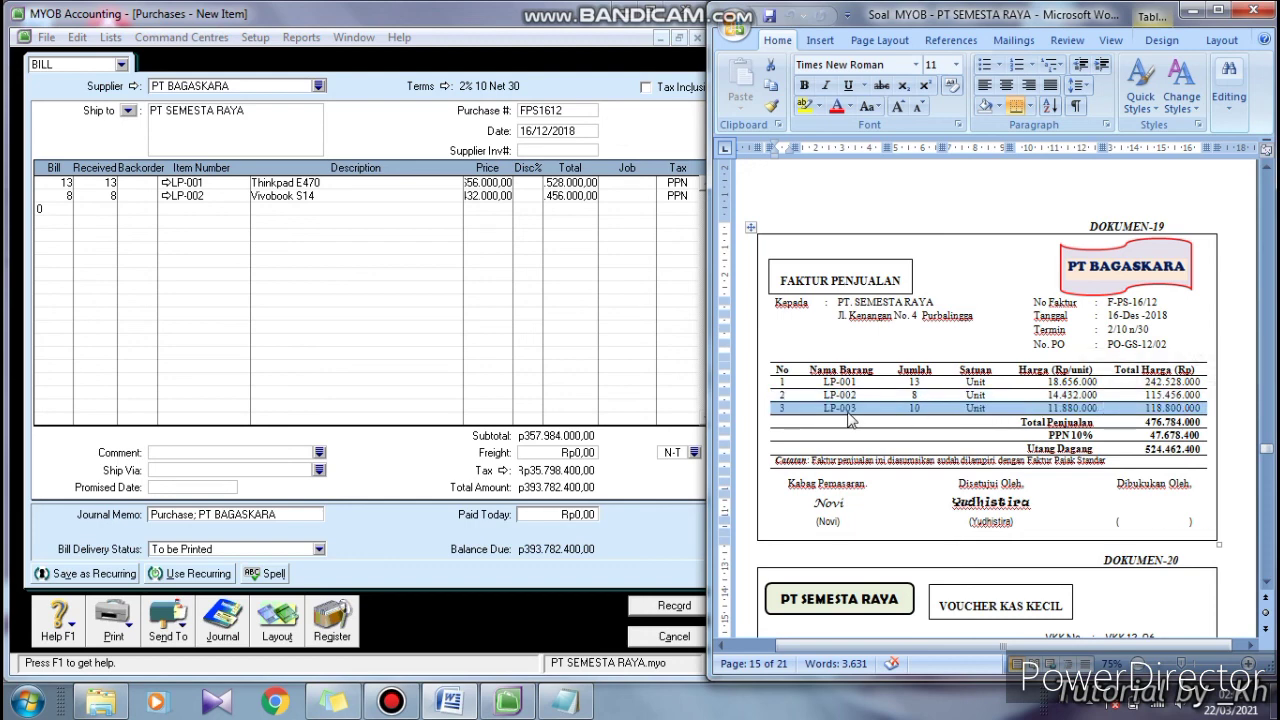
click(60, 209)
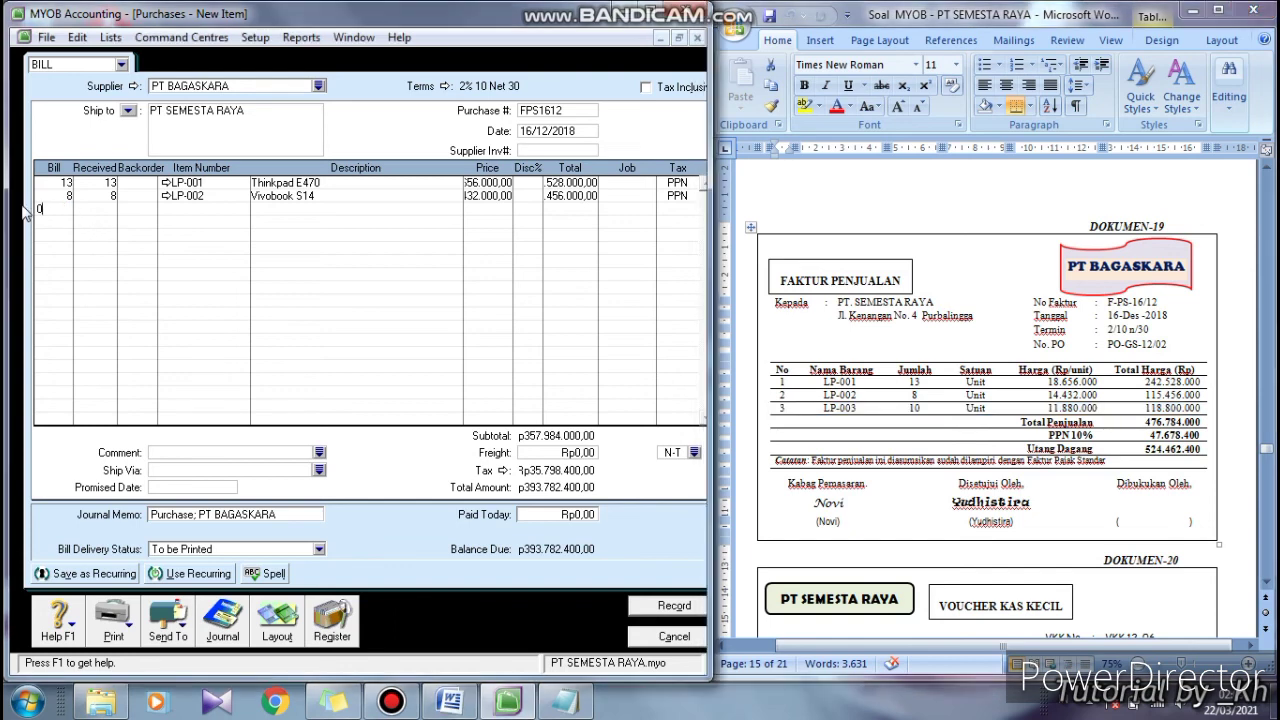
text(1)
key(Tab)
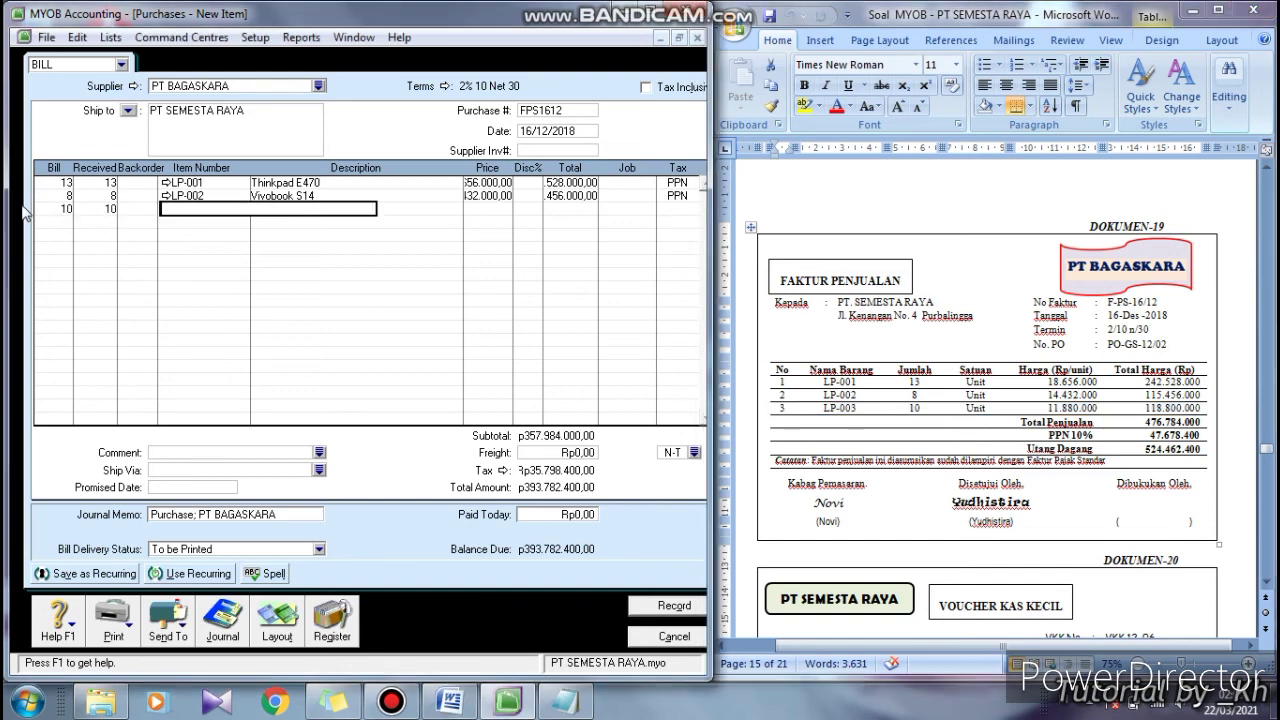
key(Tab)
click(250, 274)
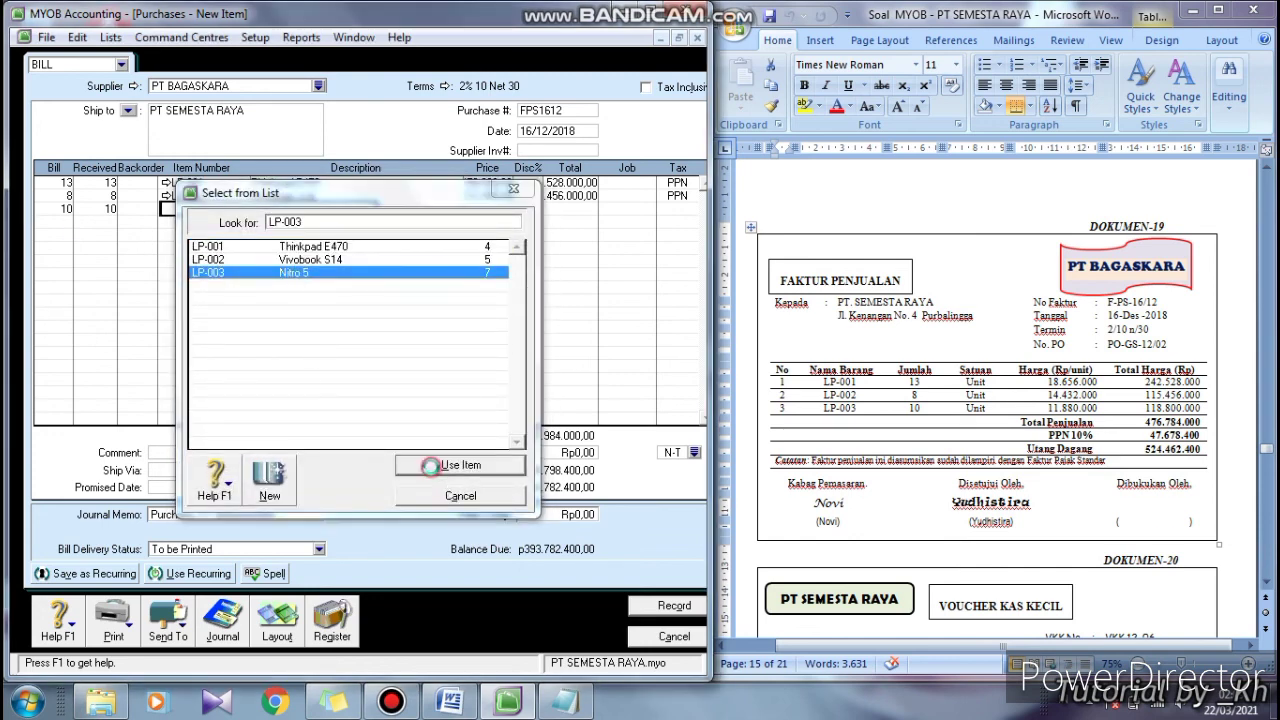
click(433, 470)
key(Tab)
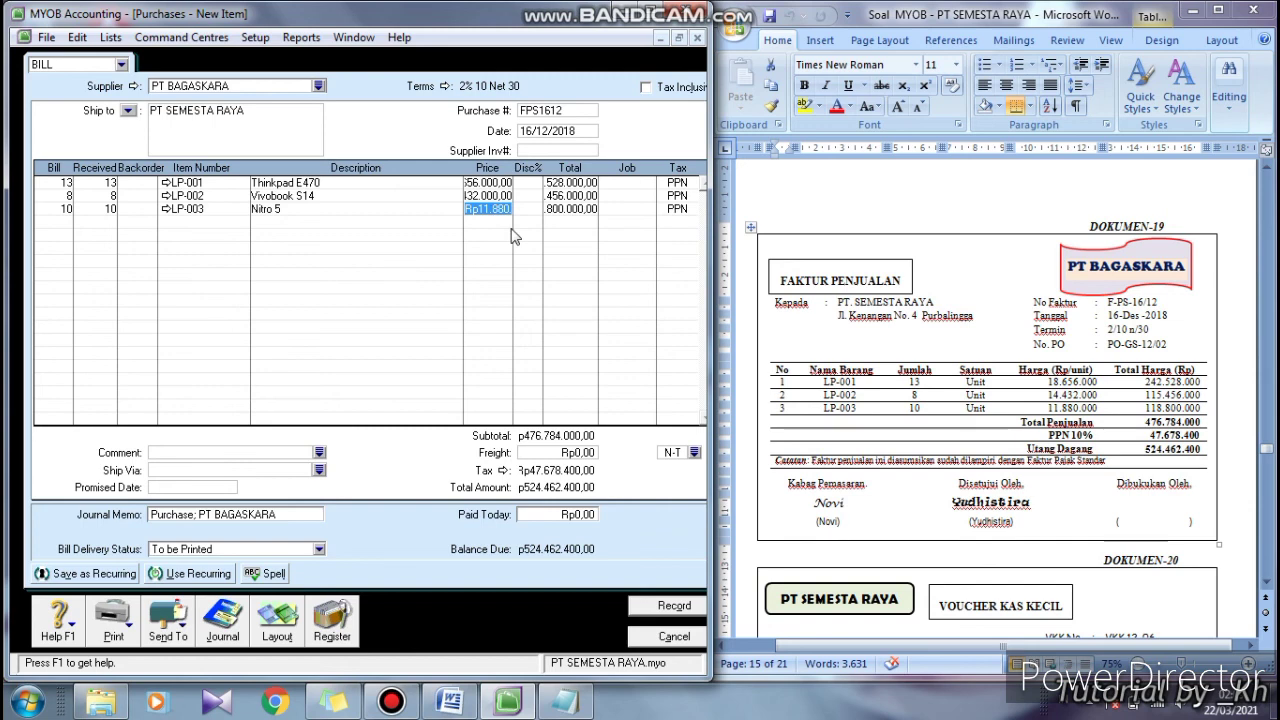
key(Return)
Review the transaction recap of the PT BAGASKARA purchase against the invoice totals in DOKUMEN-19
key(ctrl+r)
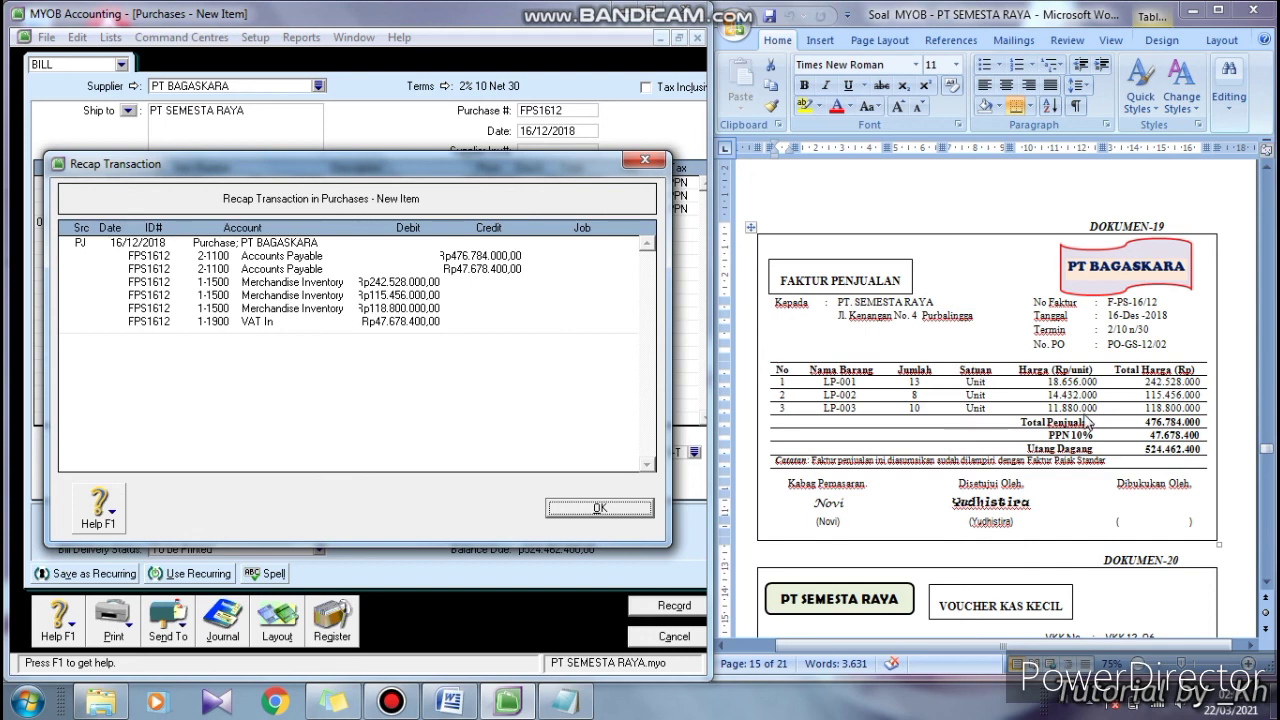
click(1157, 424)
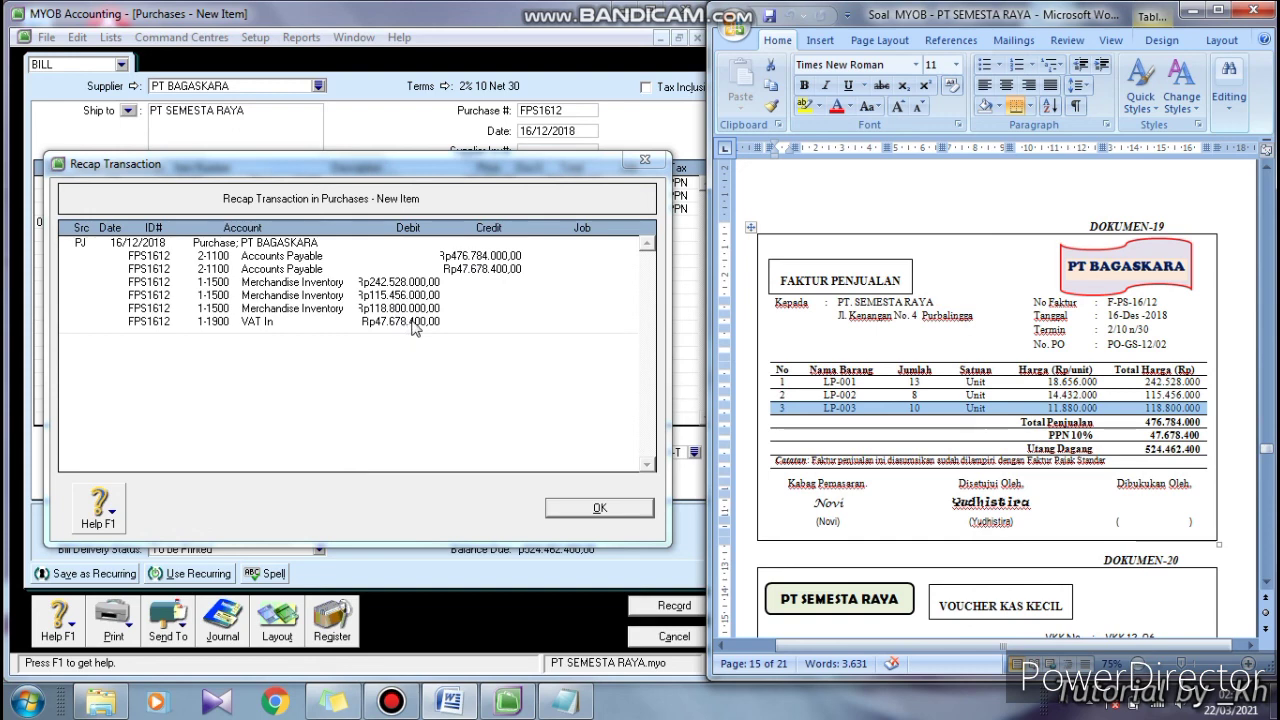
click(574, 515)
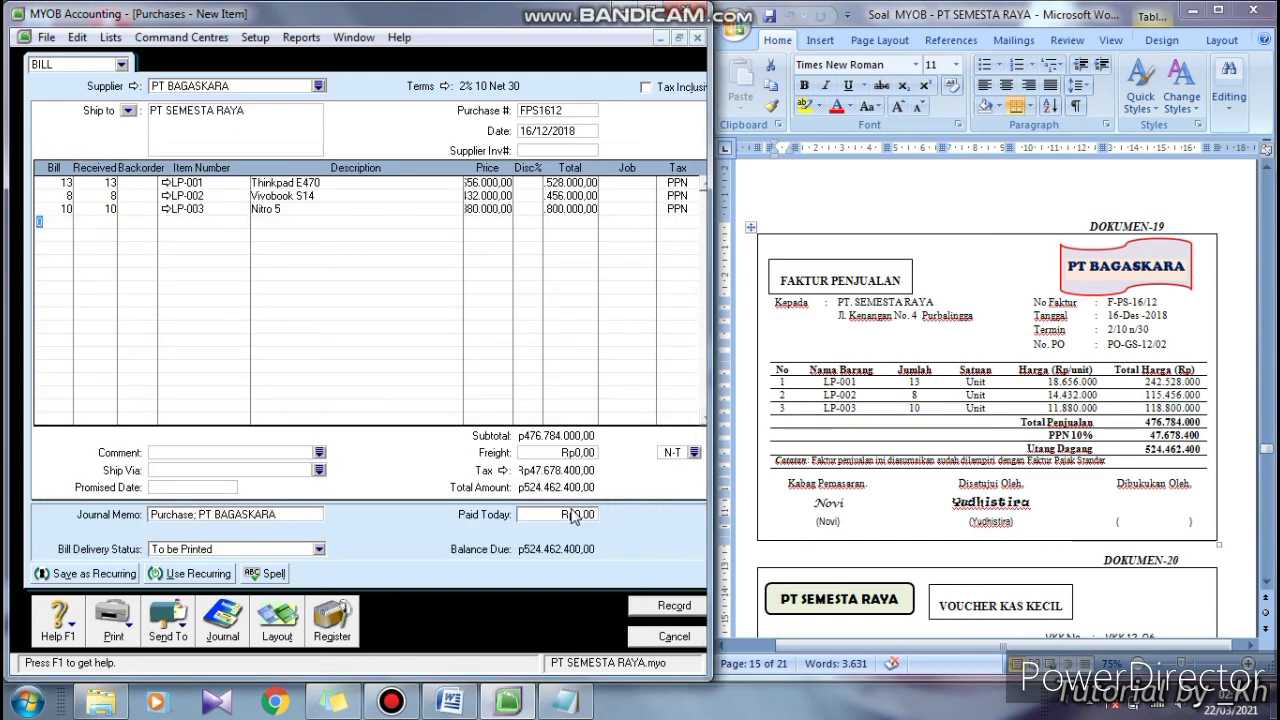
Record the PT BAGASKARA bill, declining the tax code change, and leave the purchase entry
click(662, 607)
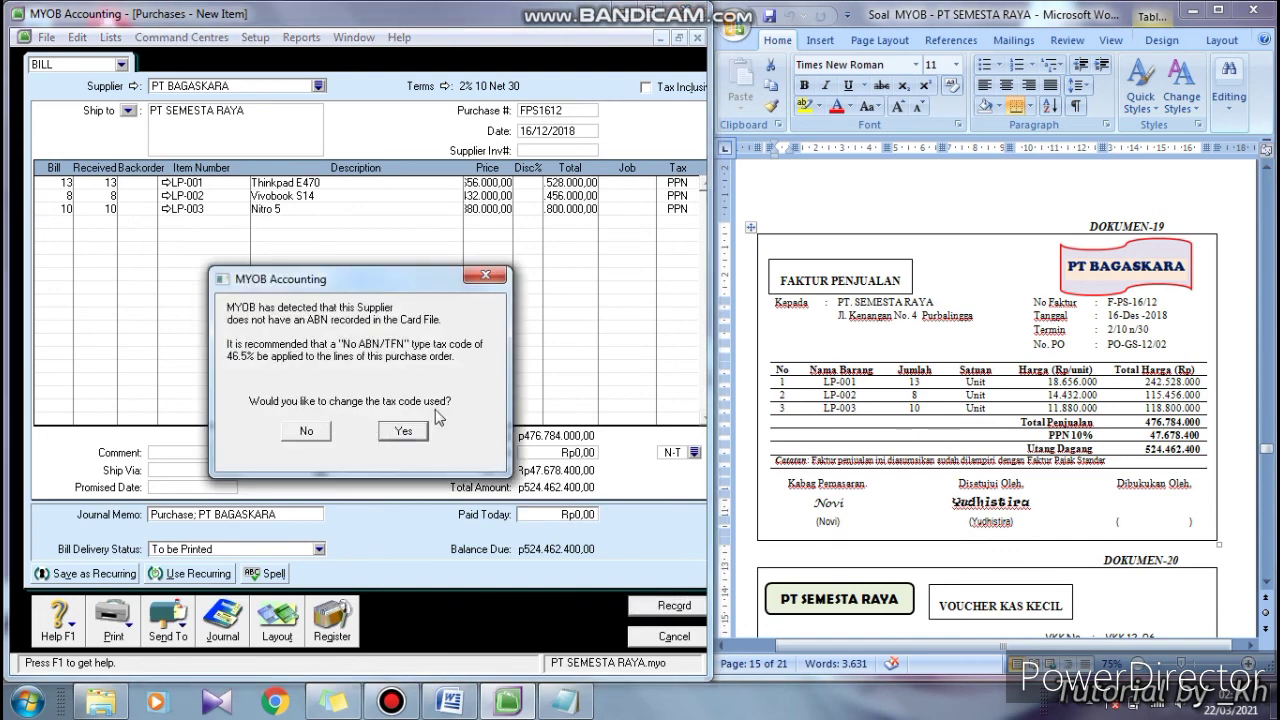
click(316, 430)
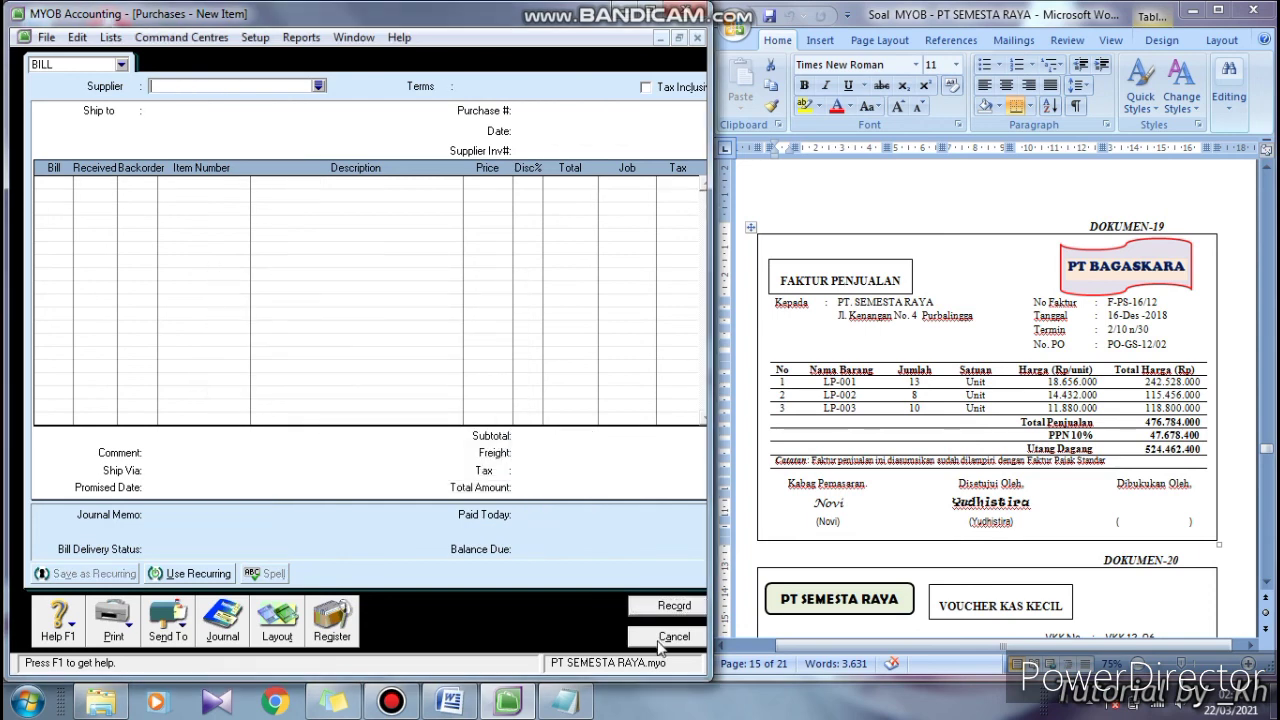
click(672, 637)
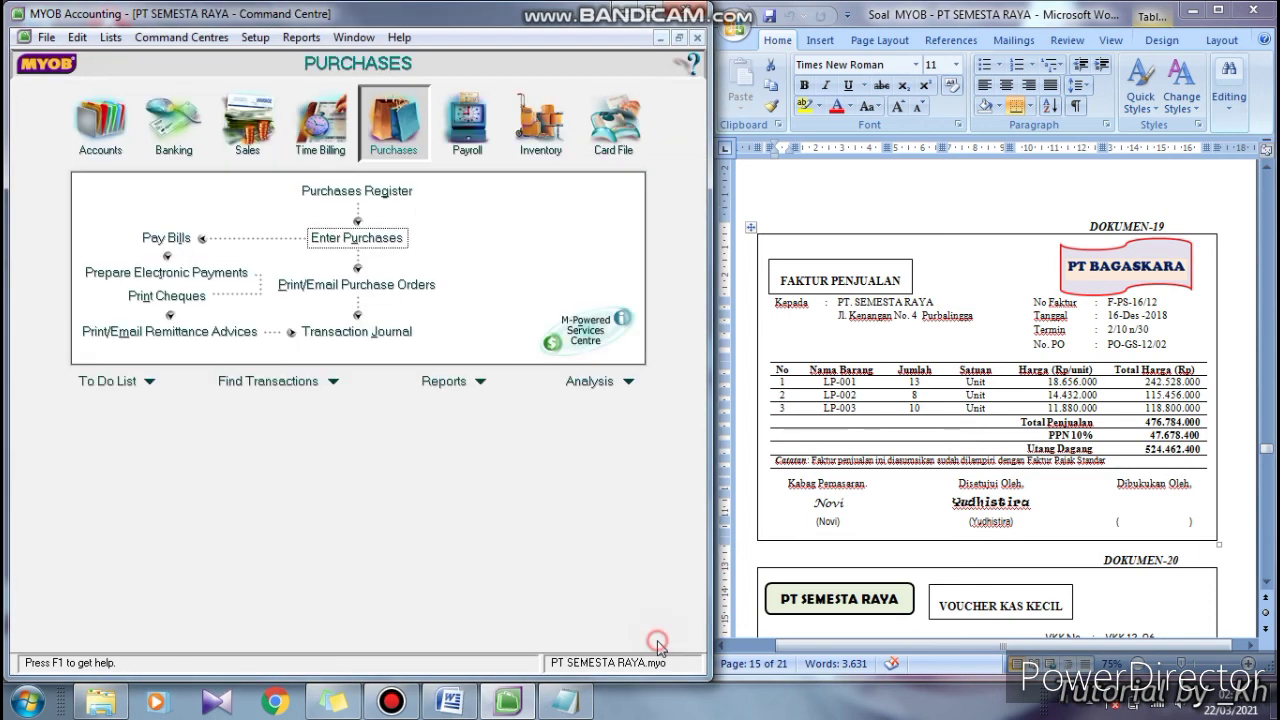
click(1266, 586)
scroll(1266, 586, down, 4)
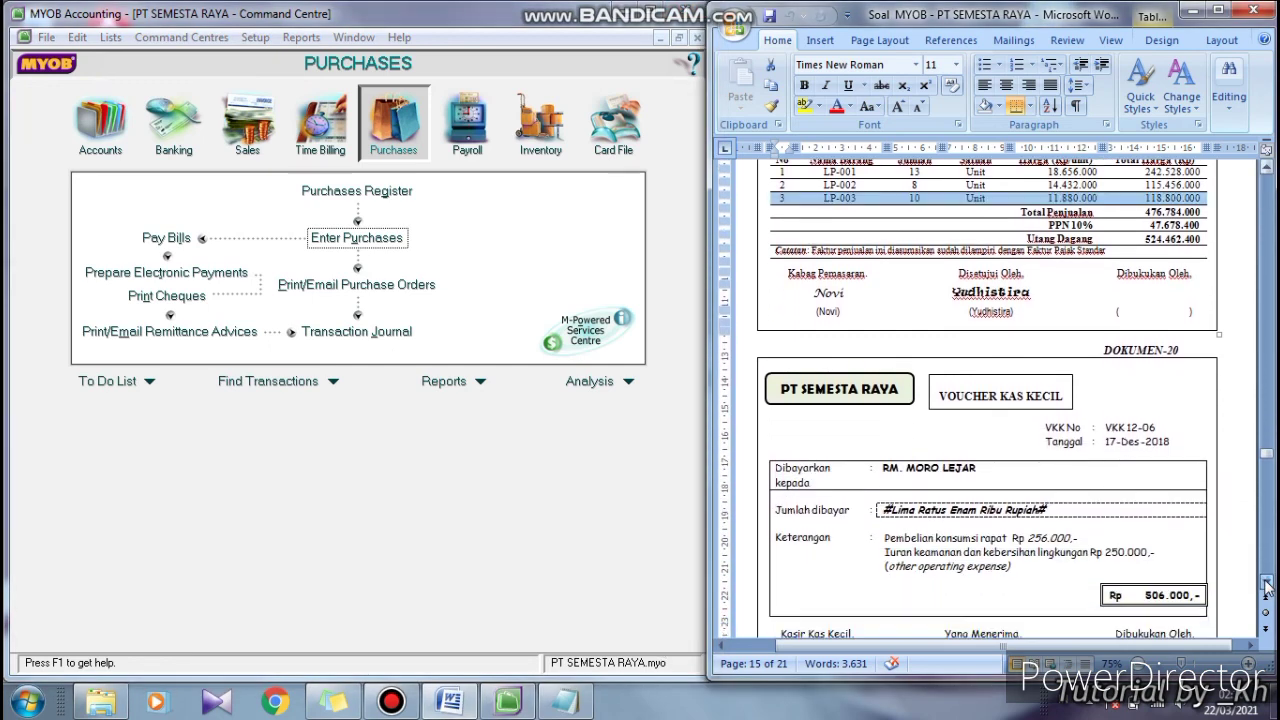
click(1266, 586)
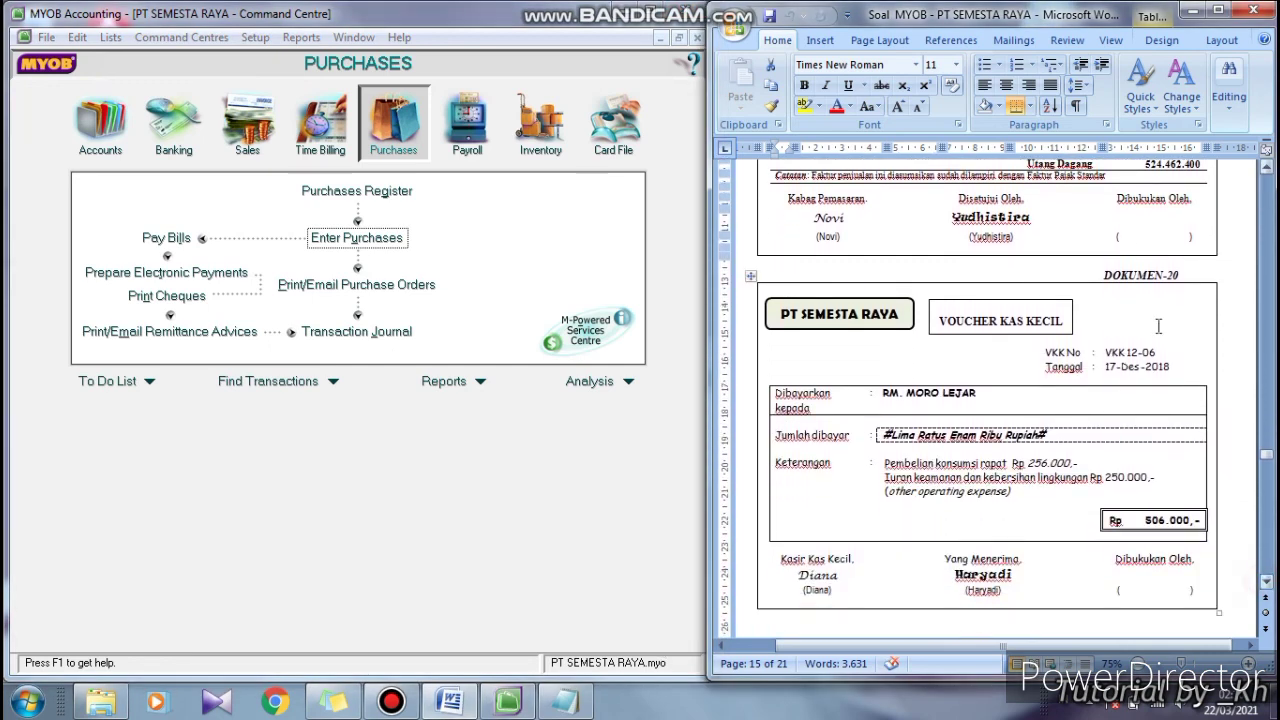
triple_click(1205, 275)
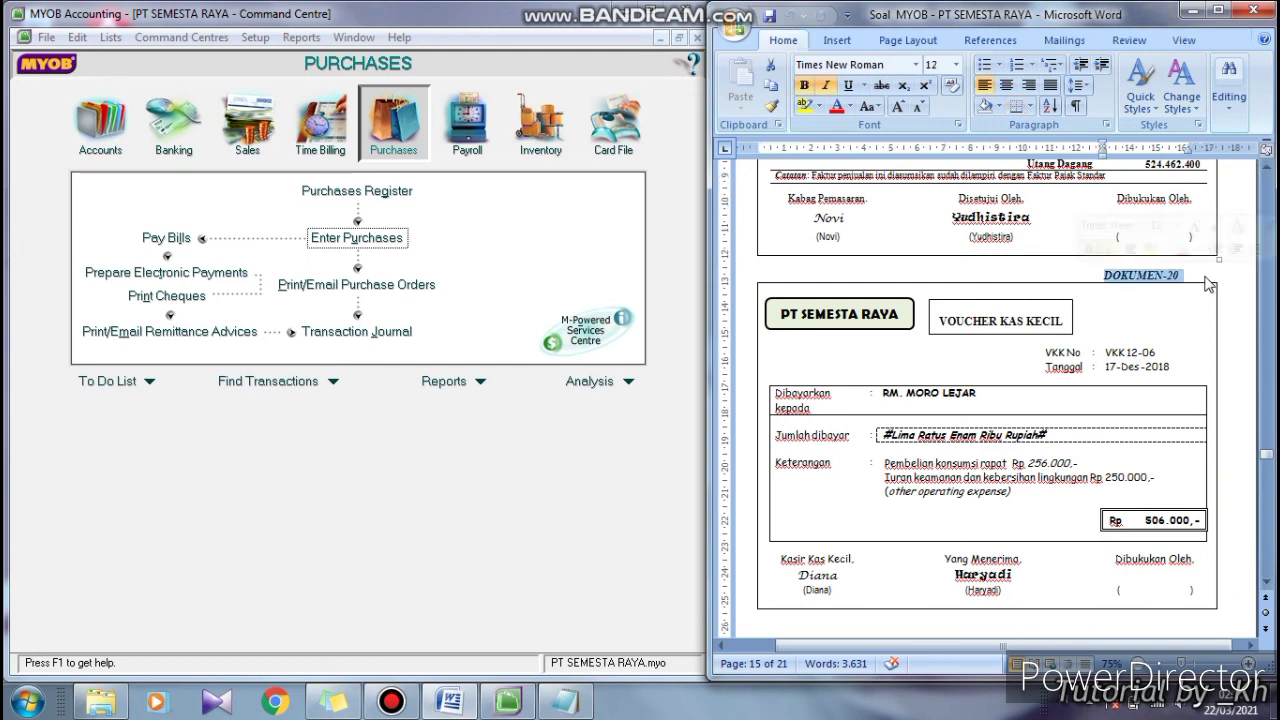